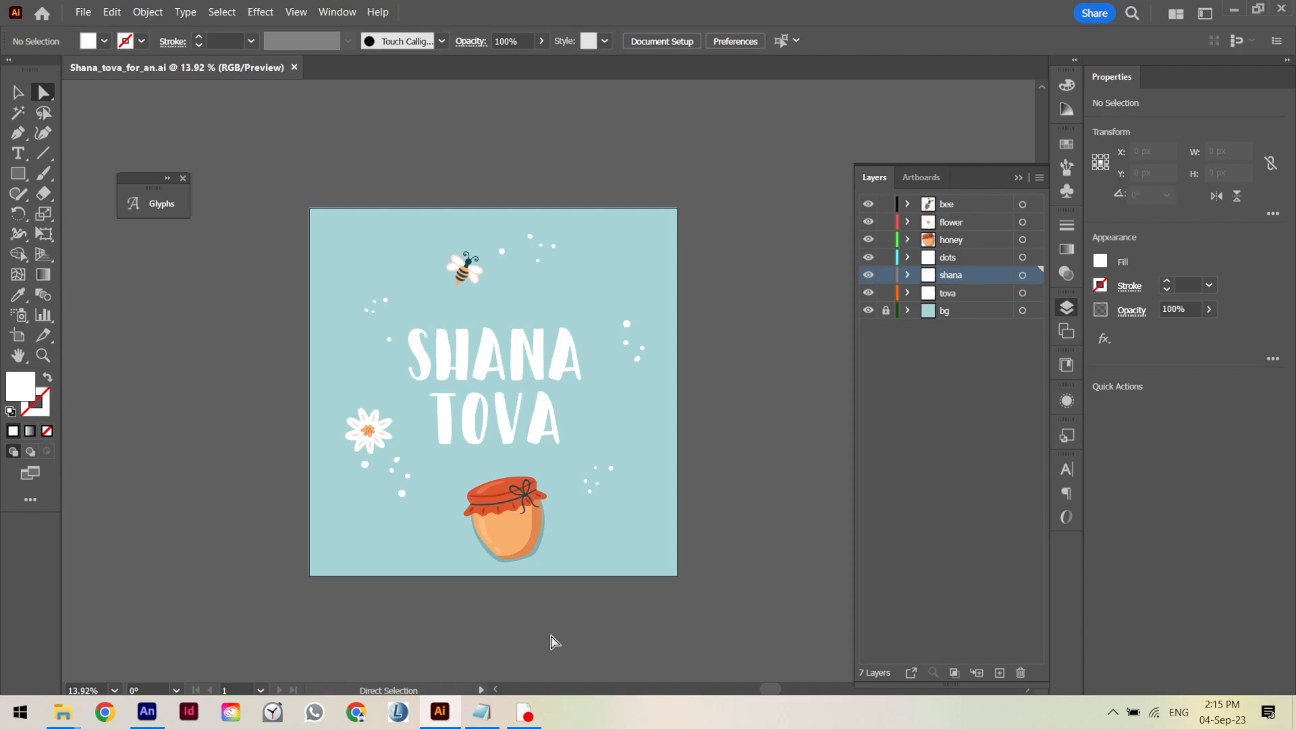
Review the tova, shana, dots, honey, flower and bee layers of the Shana_tova_for_an.ai artwork
click(954, 292)
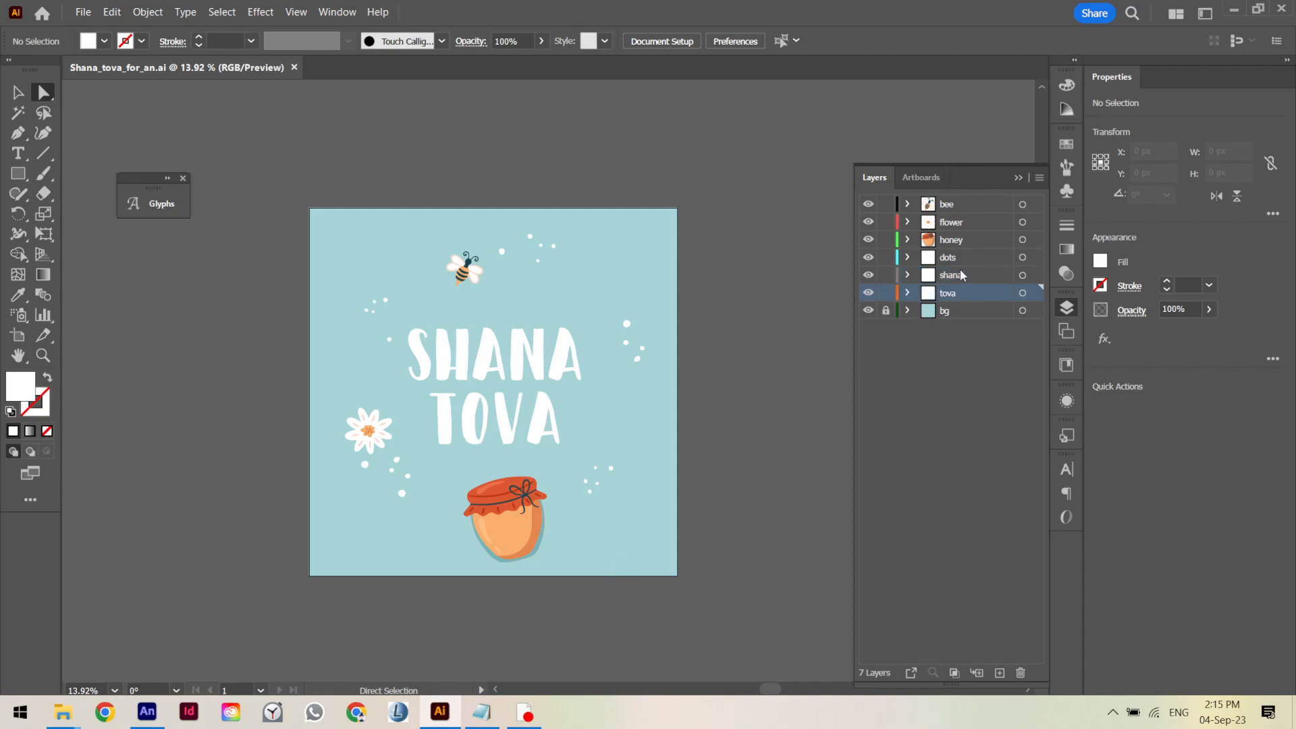
click(959, 270)
click(960, 259)
click(961, 240)
click(955, 223)
click(954, 204)
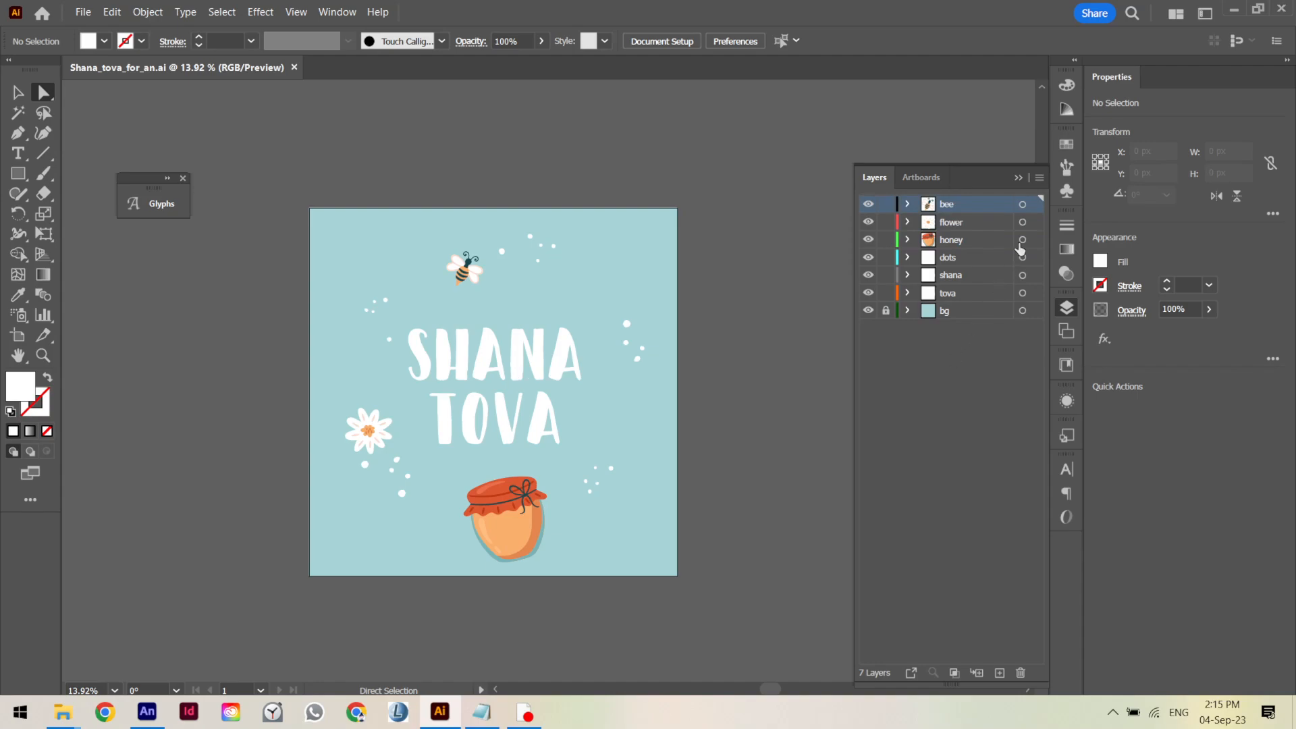
click(1022, 205)
click(1023, 223)
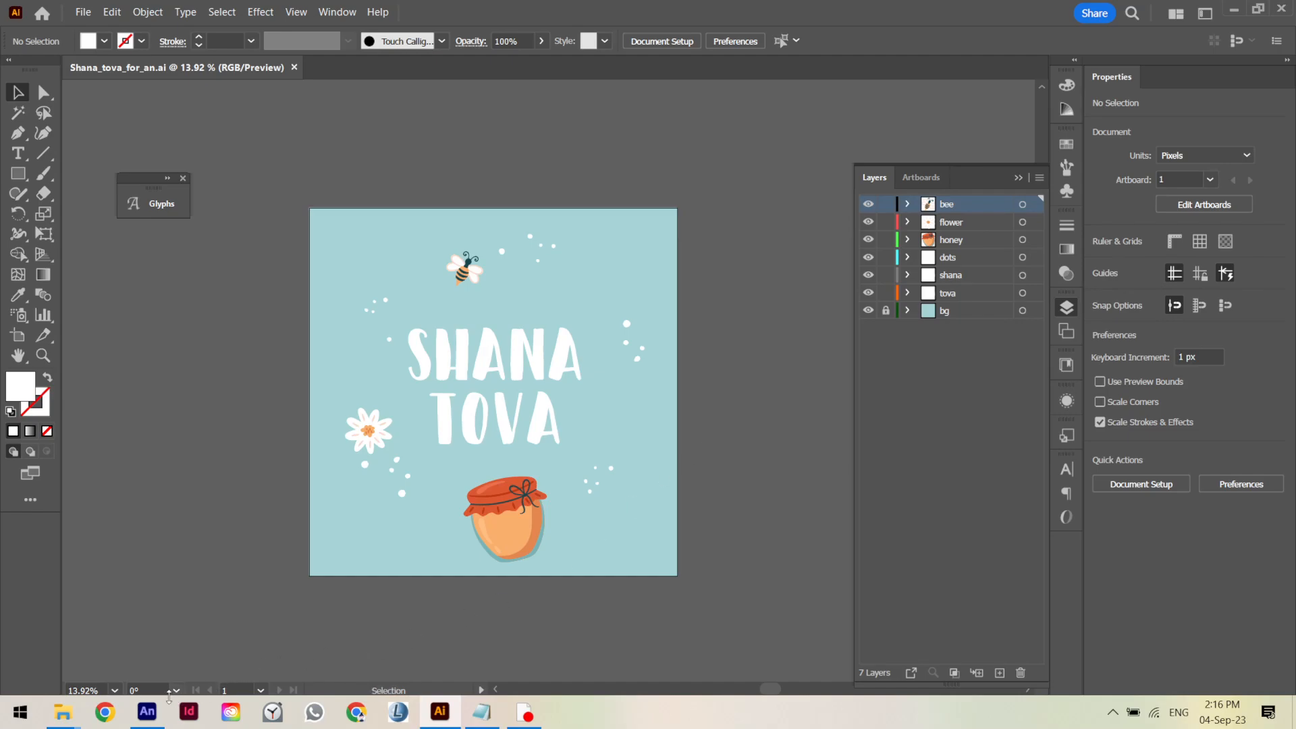
Switch to Adobe Animate and create a new HTML5 Canvas document 1200 px wide and 1200 px high
click(146, 712)
click(58, 226)
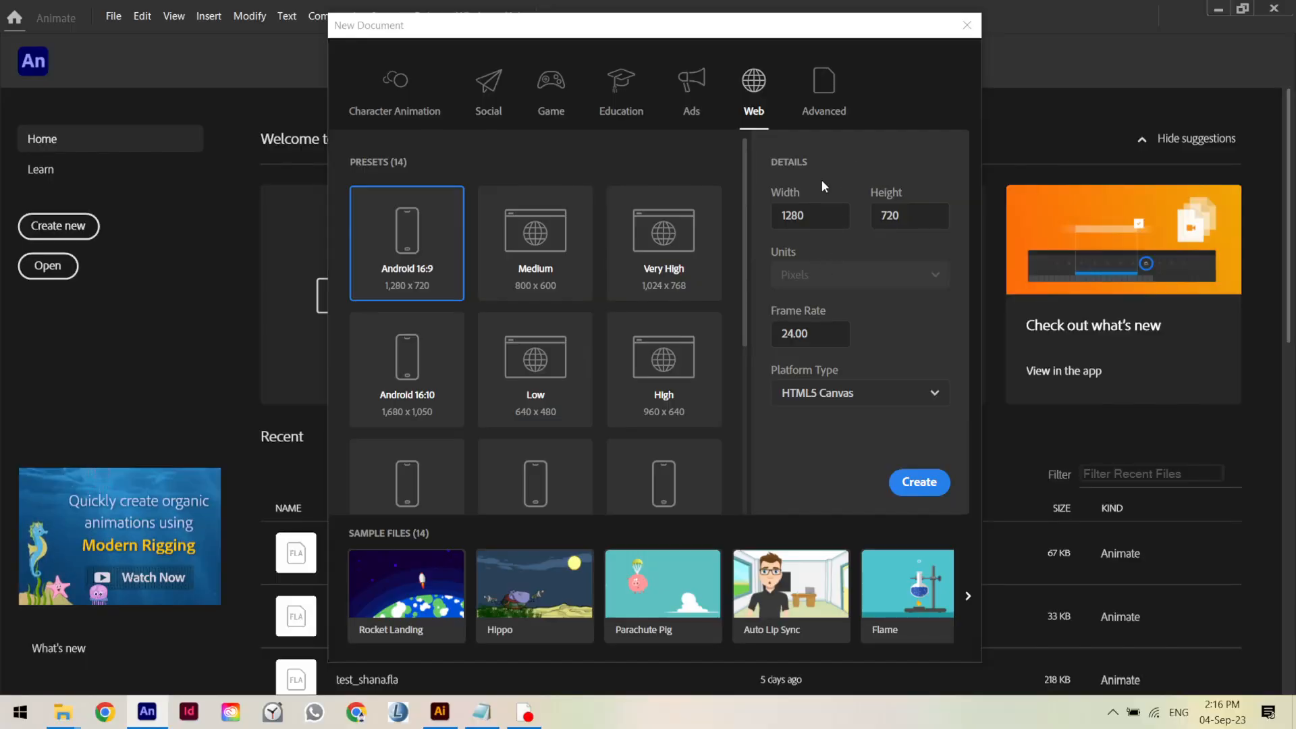
double_click(789, 214)
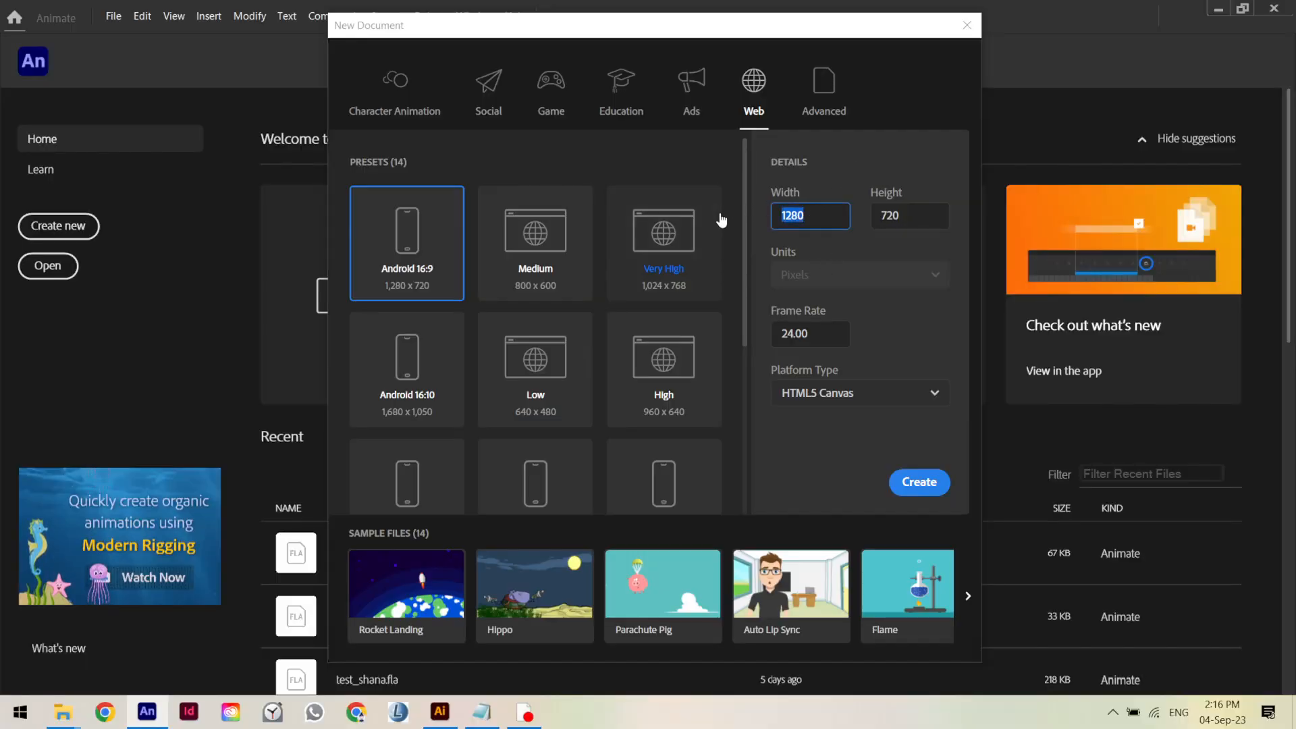
text(1200)
key(Tab)
text(1200)
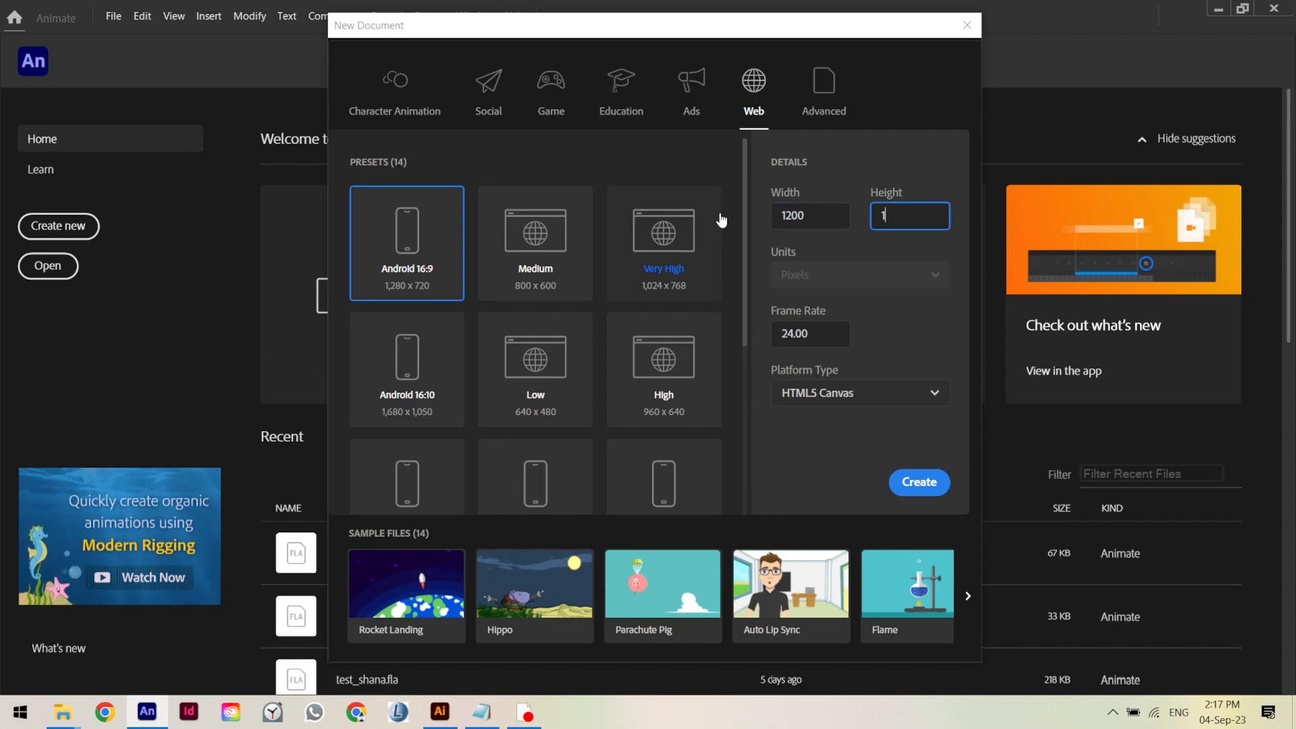
click(905, 483)
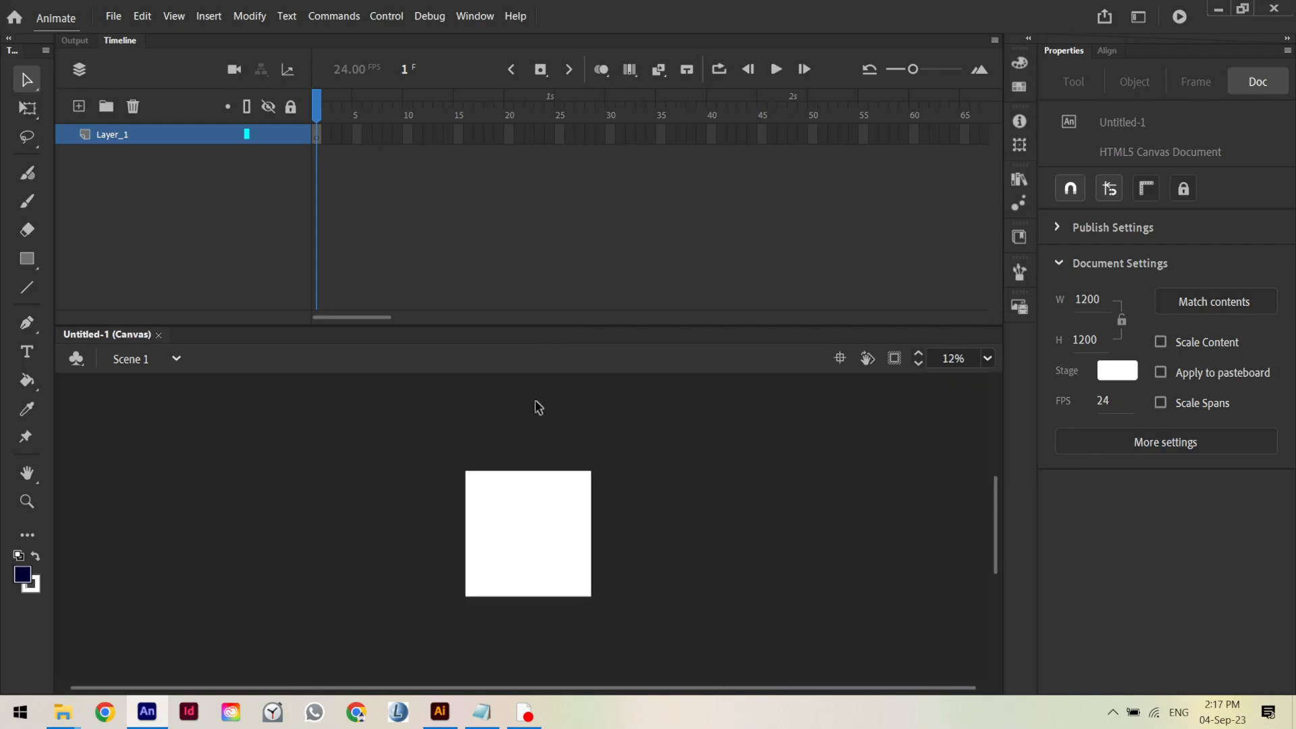
Import Shana_tova_for_an.ai to the stage with all its layers converted to Animate layers and objects at their original position
click(112, 19)
mouse_move(150, 239)
click(422, 236)
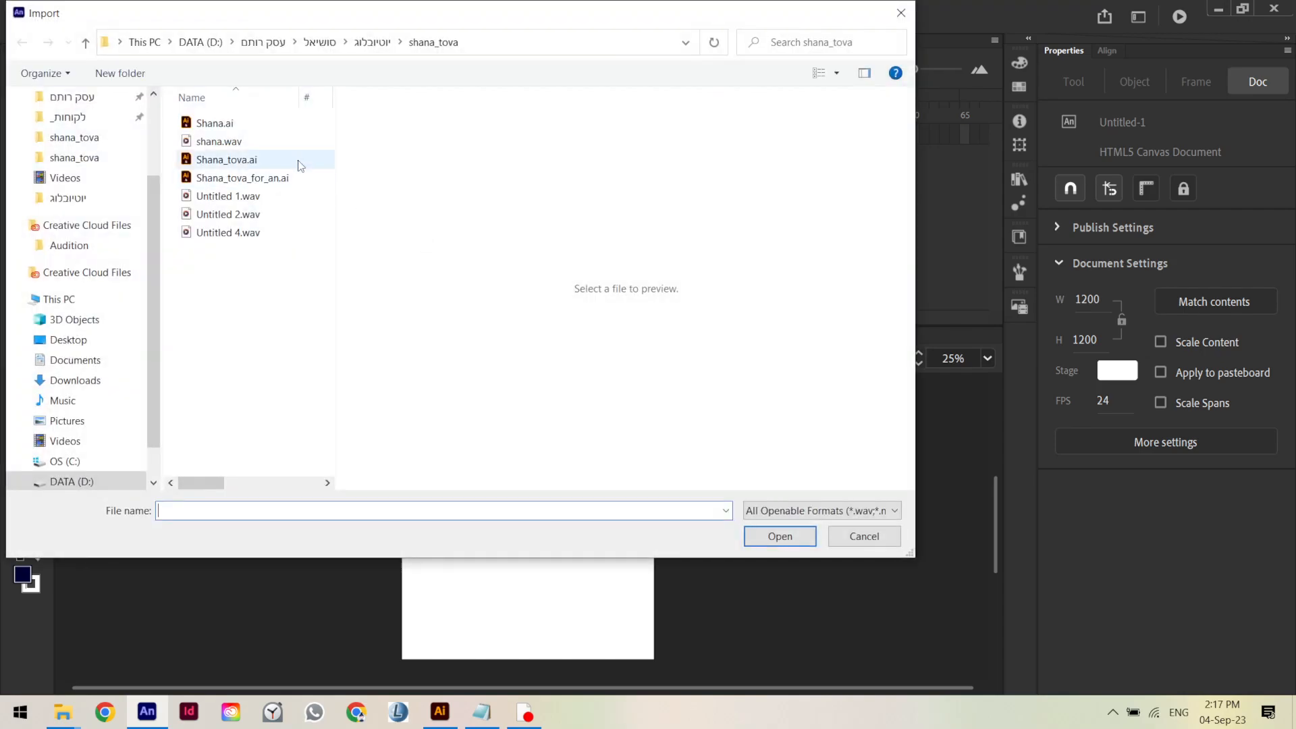
click(299, 179)
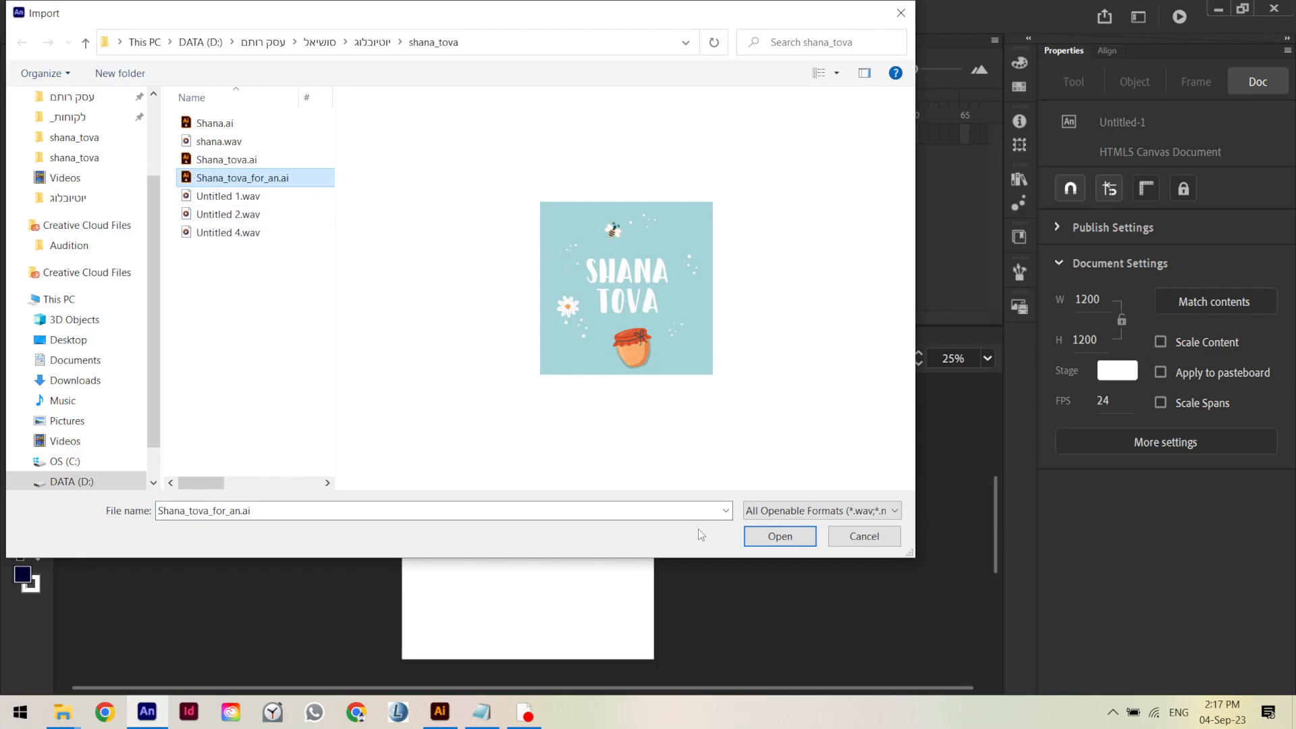
click(749, 533)
scroll(621, 426, down, 10)
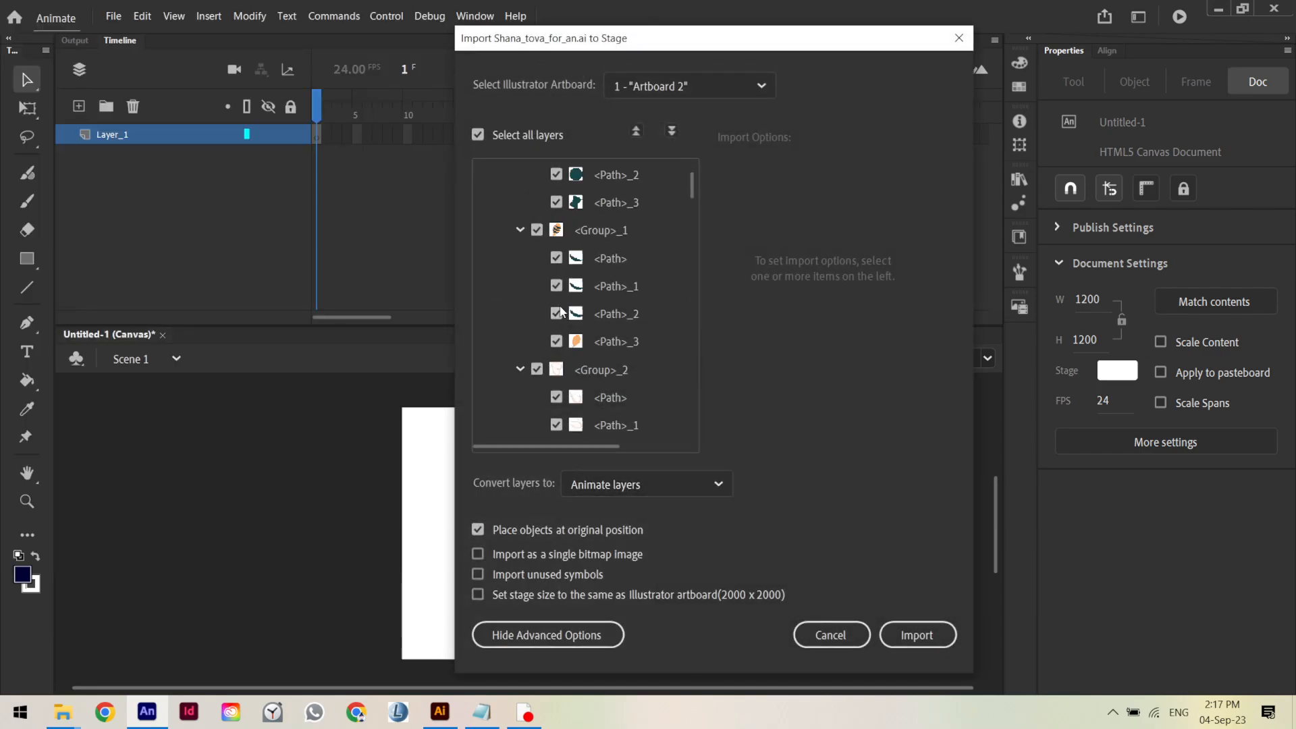
scroll(622, 427, down, 2)
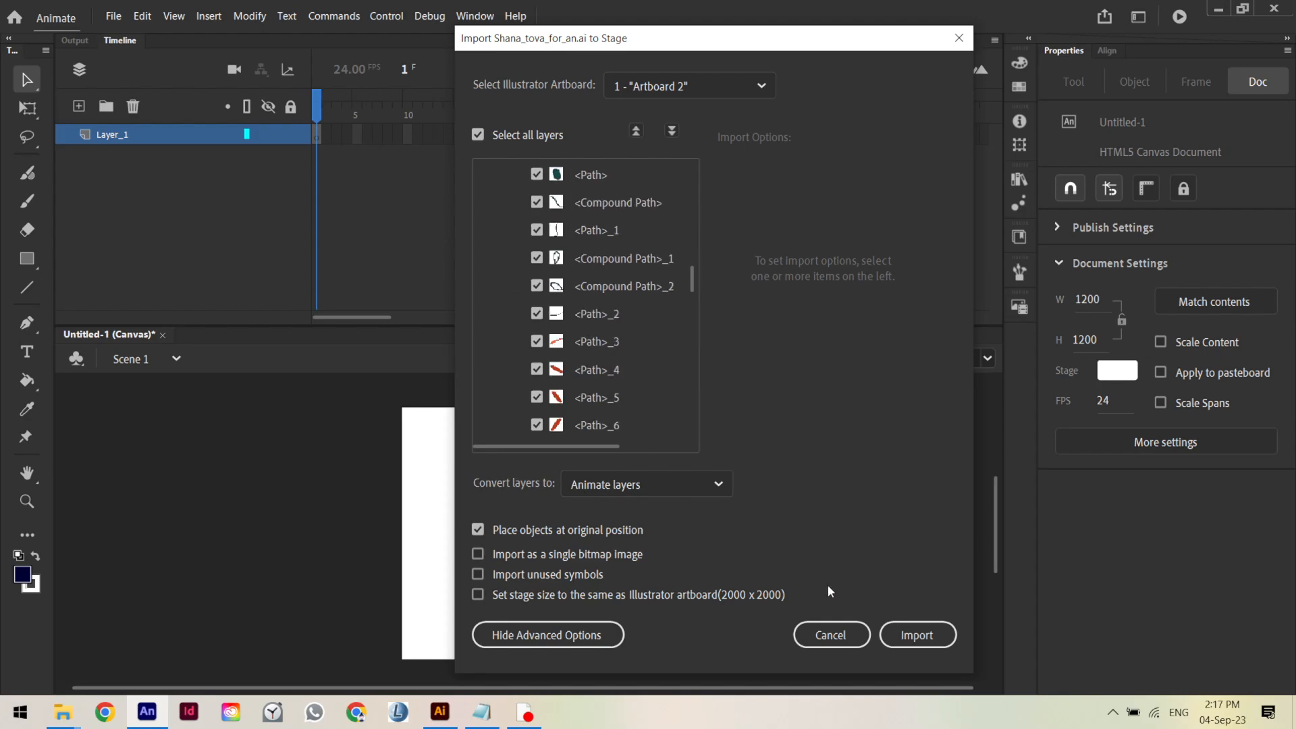
click(906, 636)
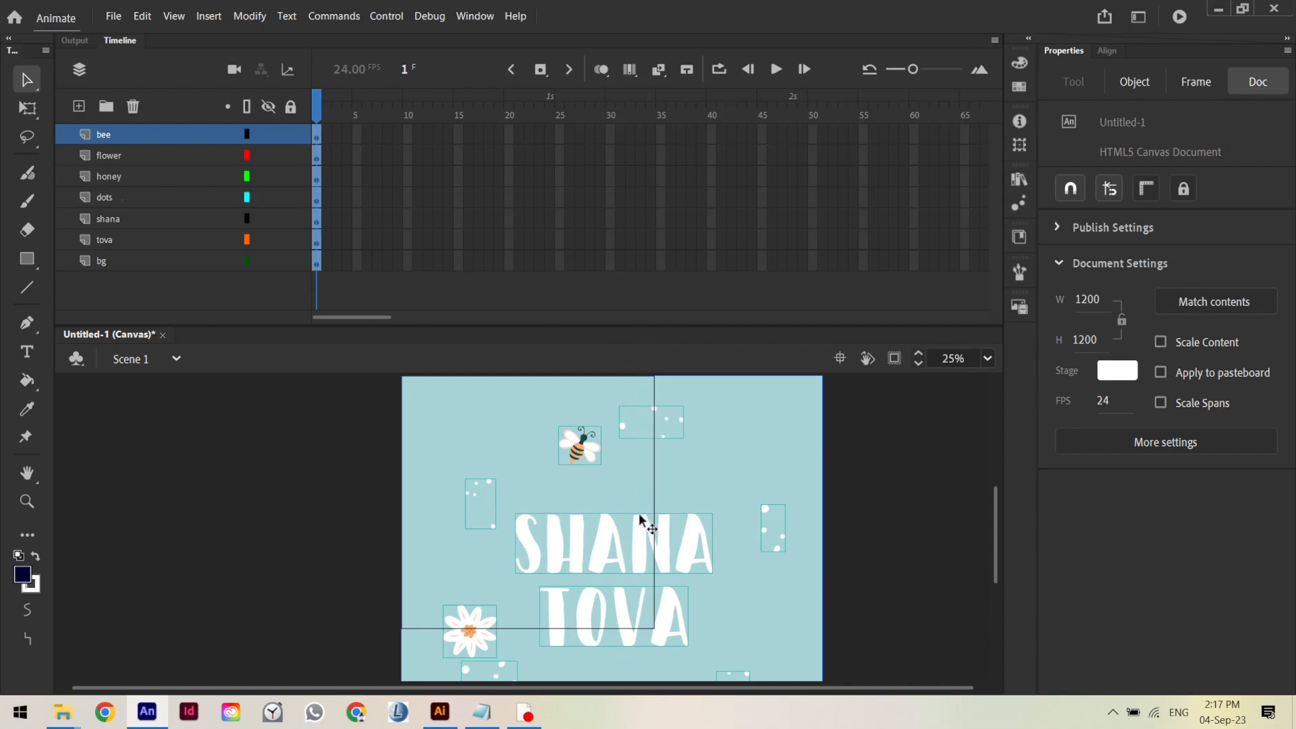
Scale the whole imported artwork proportionally from its upper-left corner to fit the 1200 x 1200 stage, then deselect it
scroll(639, 532, down, 3)
scroll(640, 532, up, 2)
scroll(640, 538, down, 2)
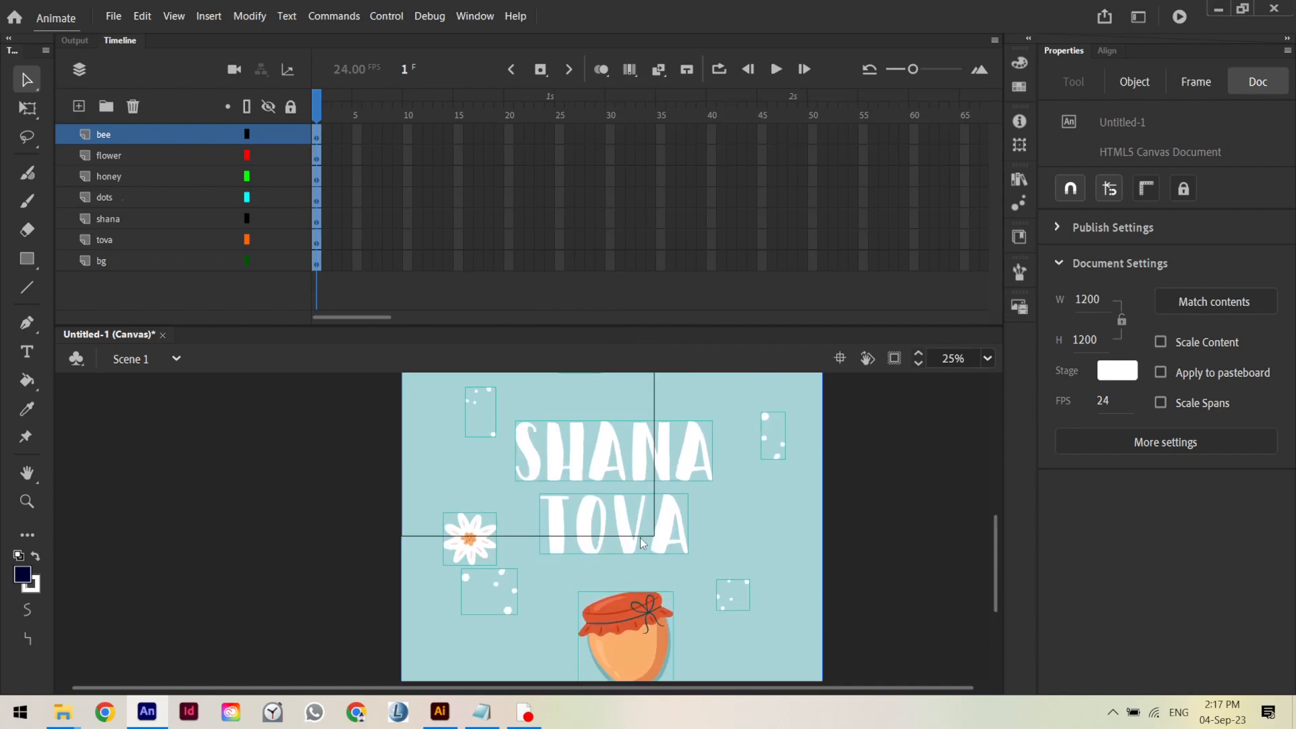
scroll(641, 544, up, 1)
key(ctrl+minus)
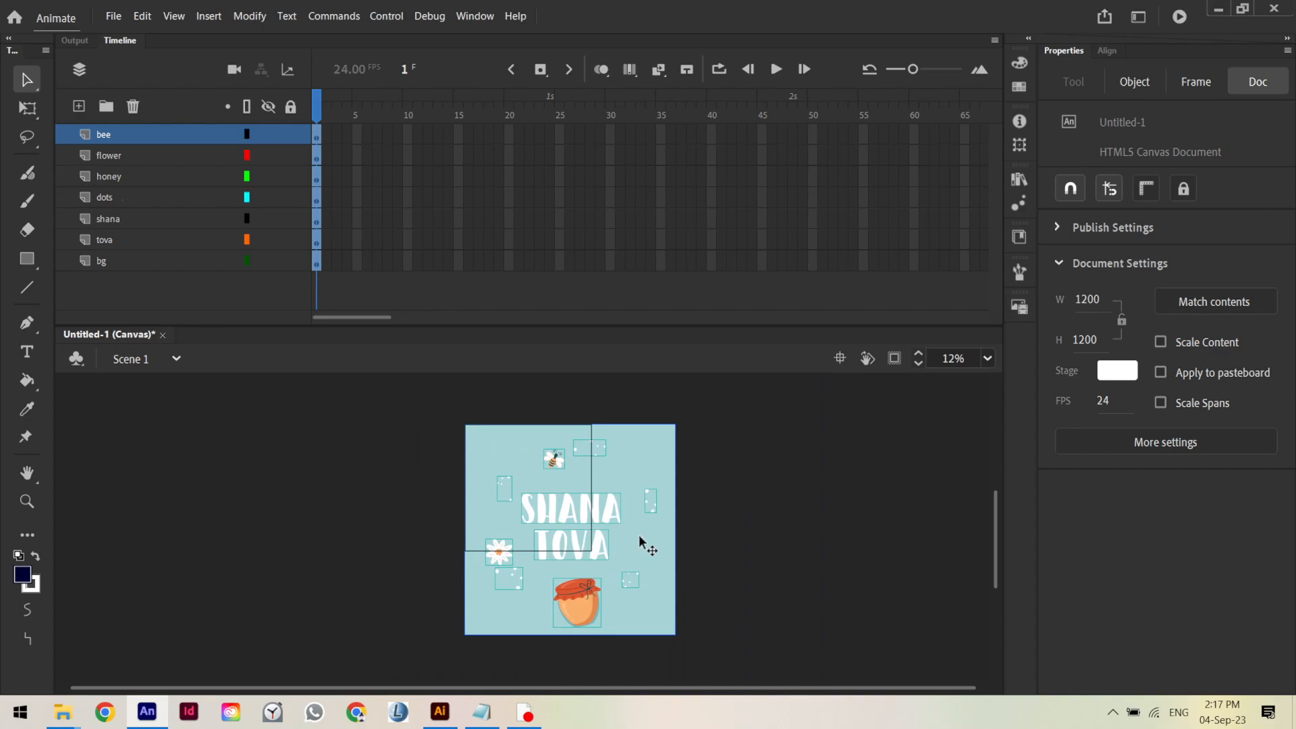
key(q)
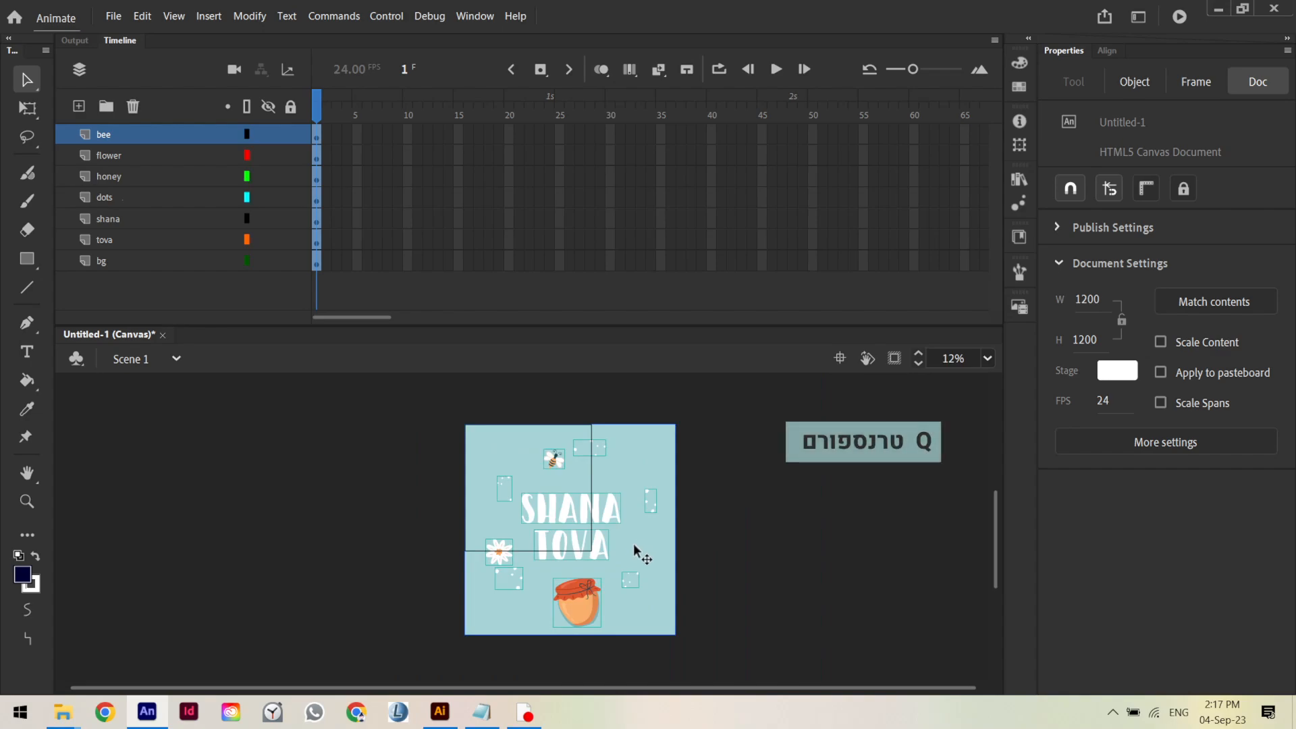
click(633, 544)
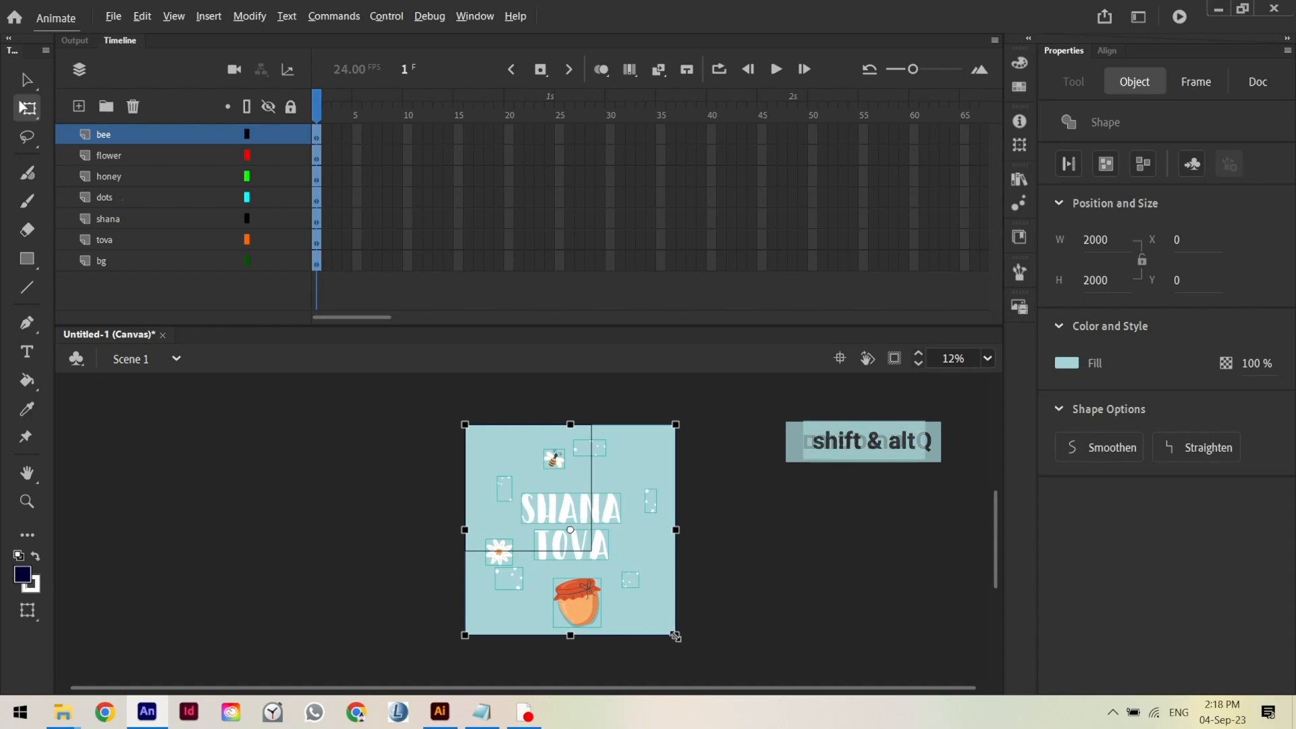
drag(676, 635, 591, 550)
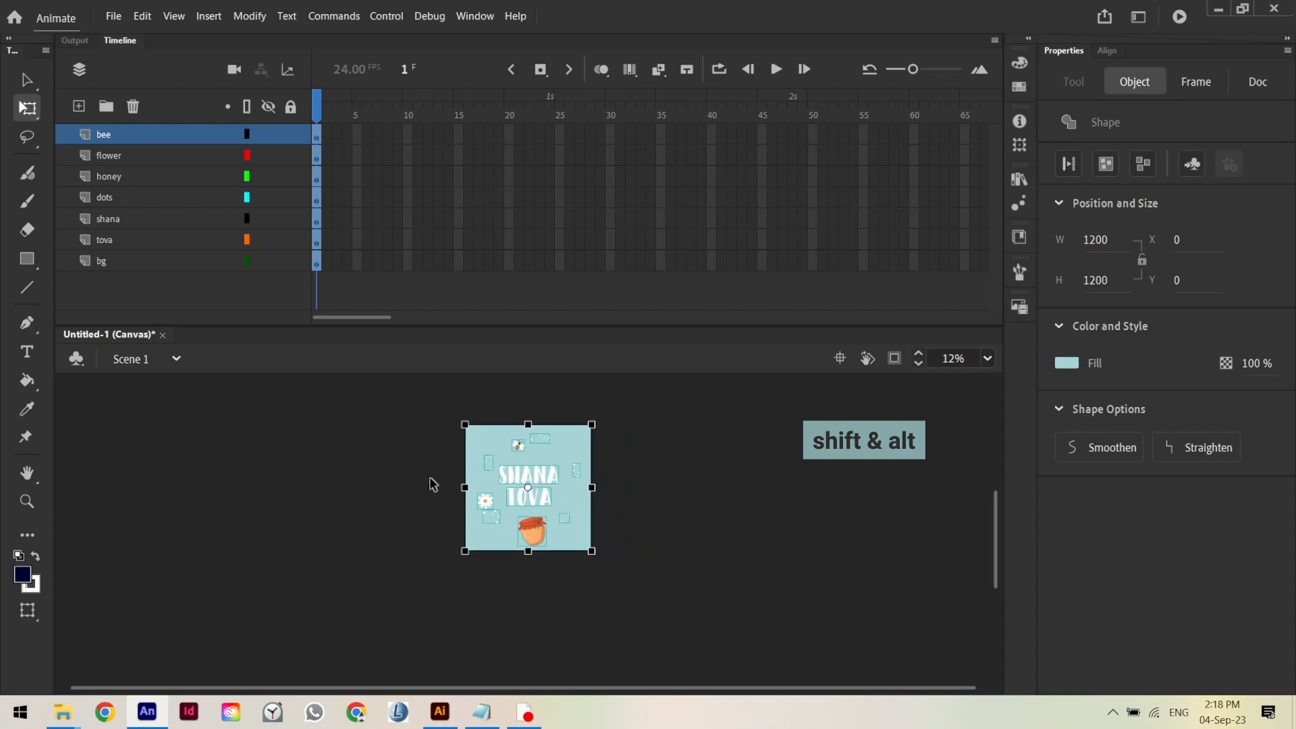
click(442, 500)
Examine the imported artwork at a closer view, selecting all layers from bg to bee and the SHANA lettering
key(z)
drag(442, 568, 606, 424)
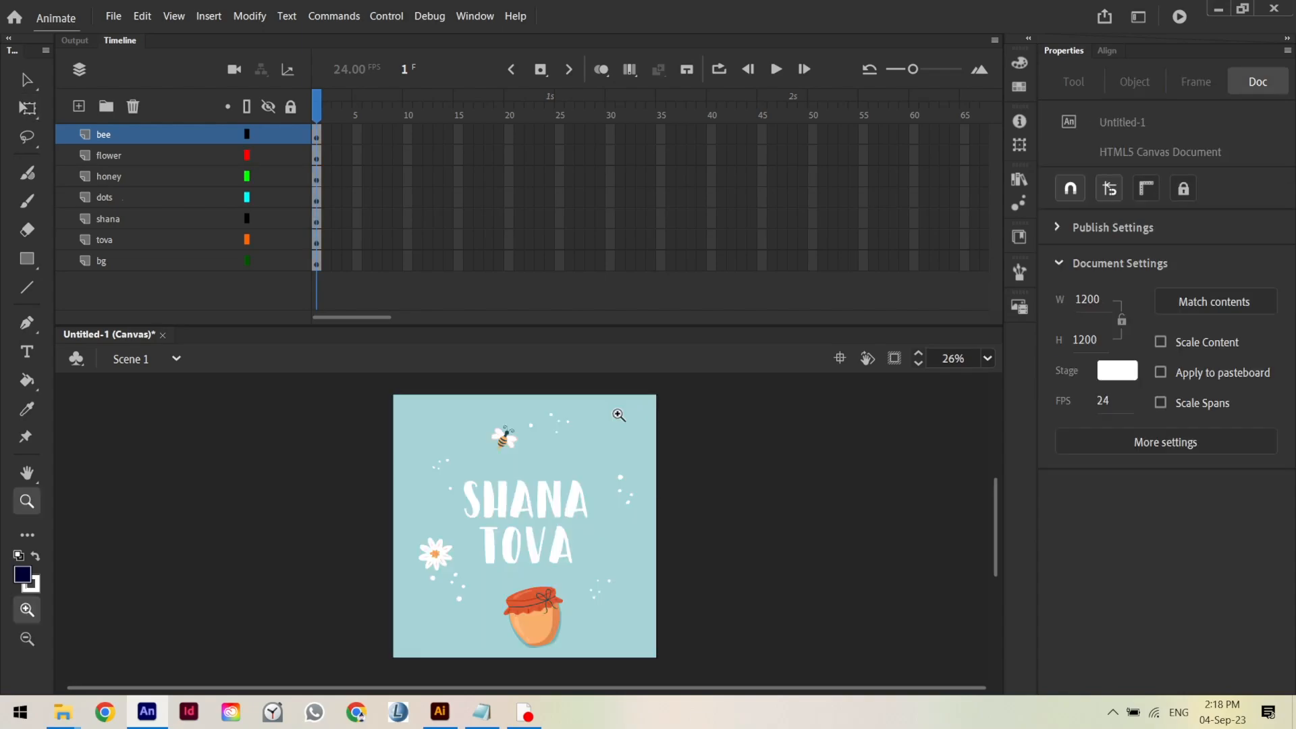
click(123, 263)
shift+click(128, 132)
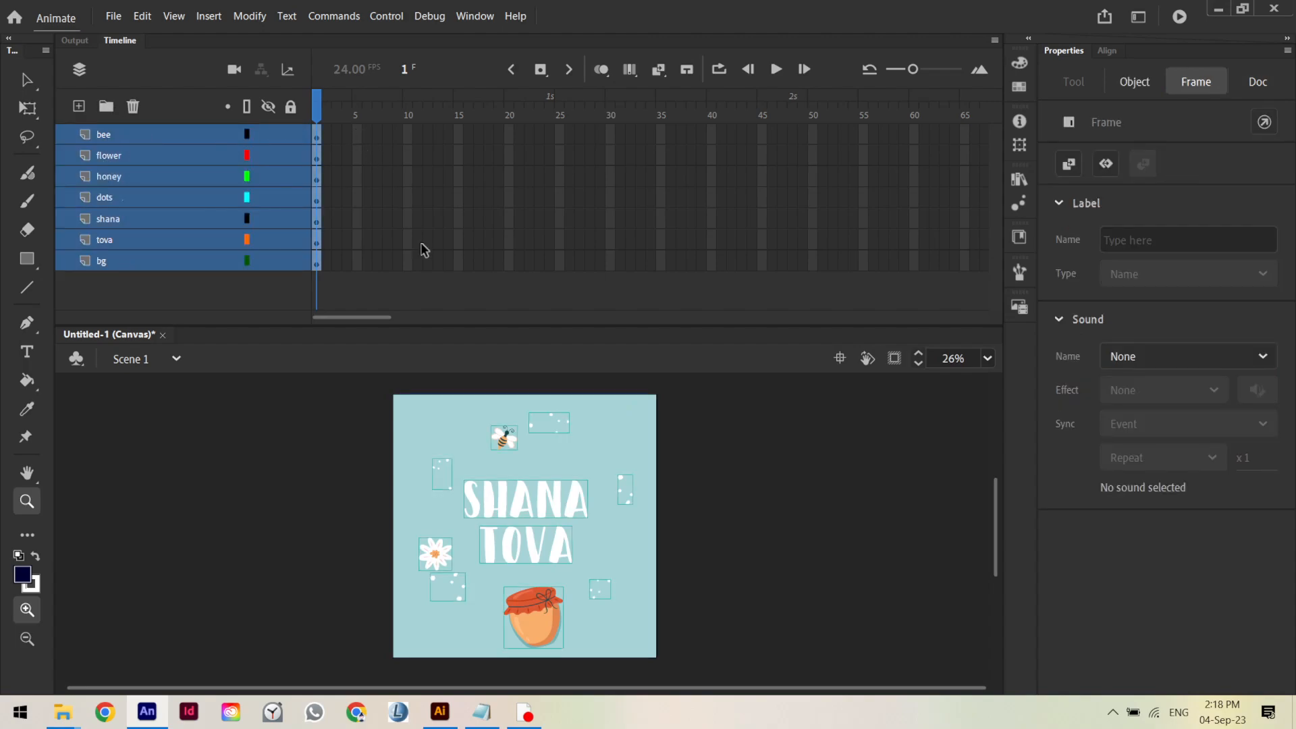
key(v)
click(500, 500)
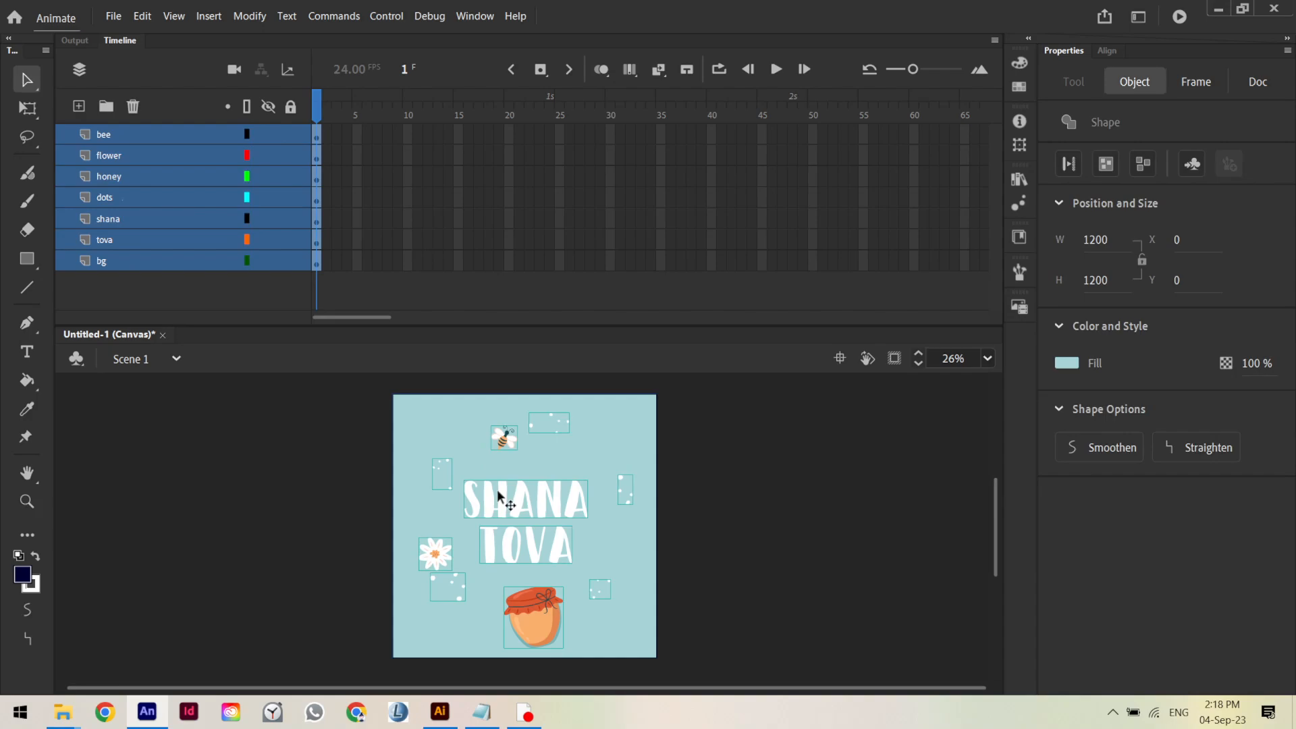
click(318, 503)
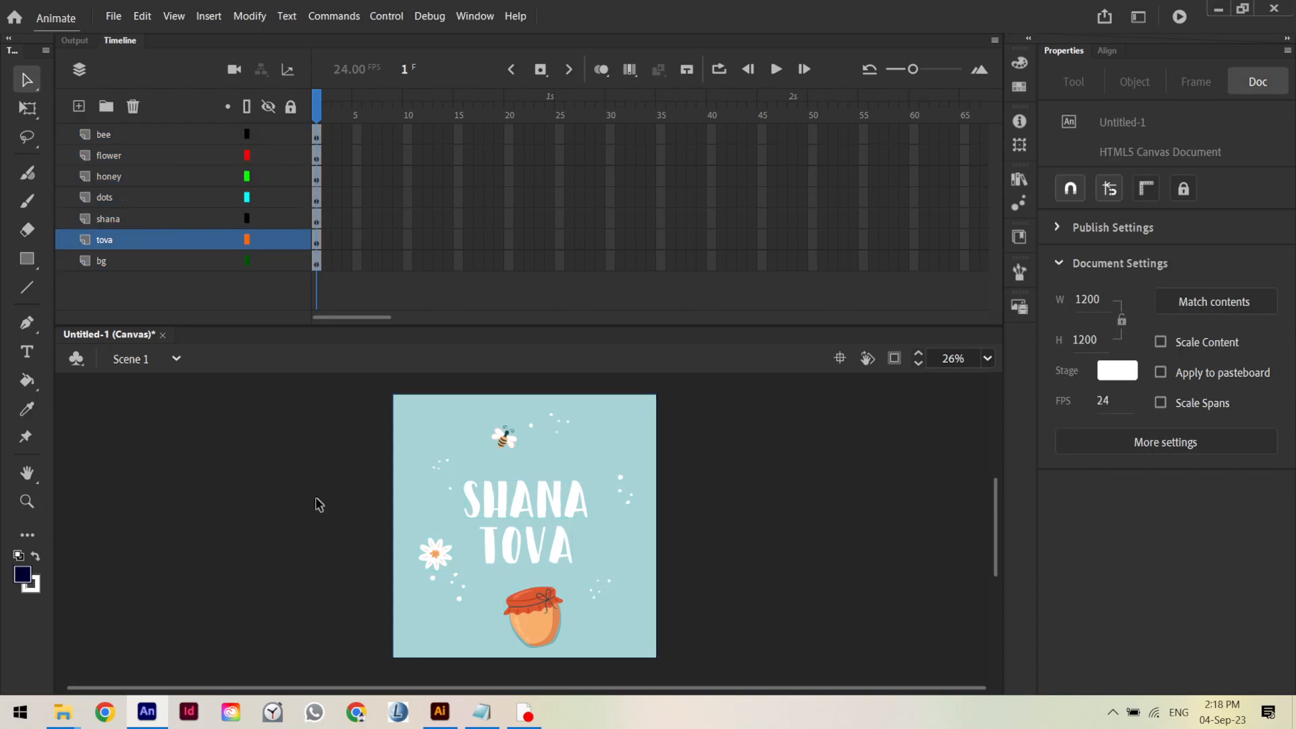
click(573, 503)
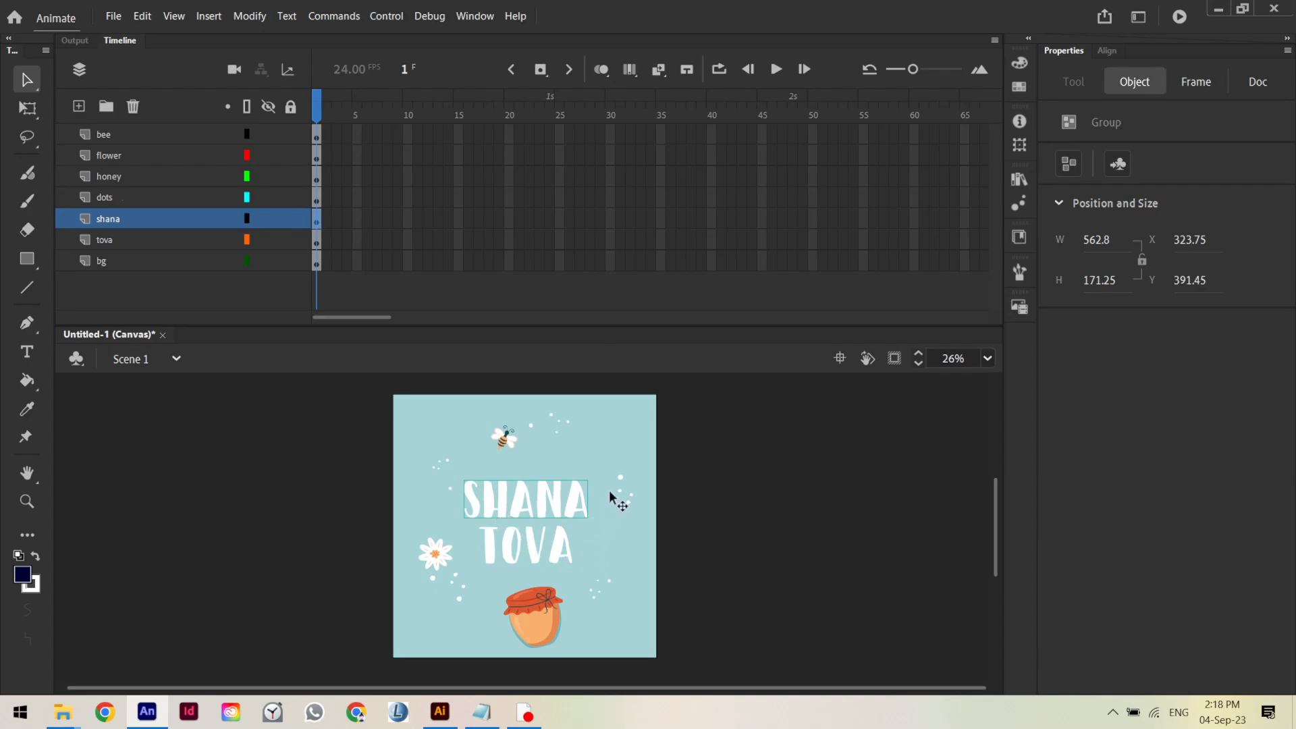
Lock the bg layer so the background cannot be selected on the stage
click(297, 263)
click(290, 262)
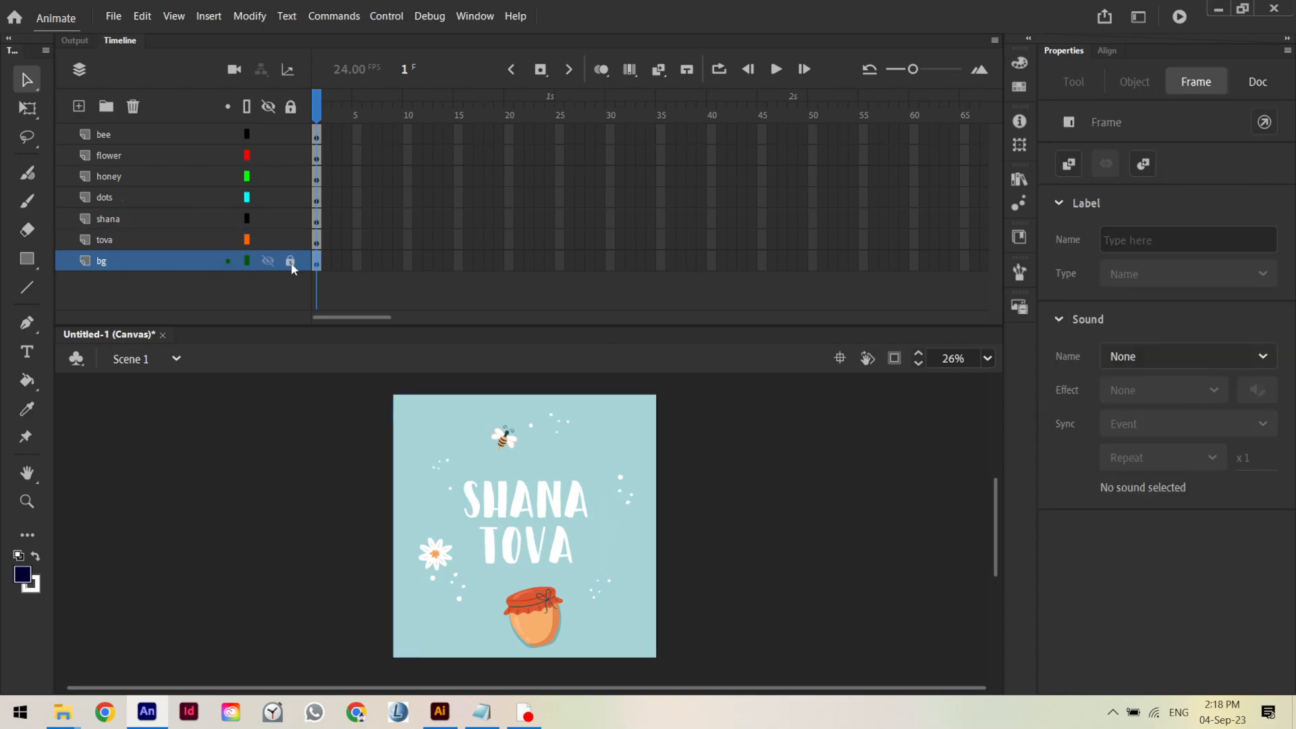
click(402, 410)
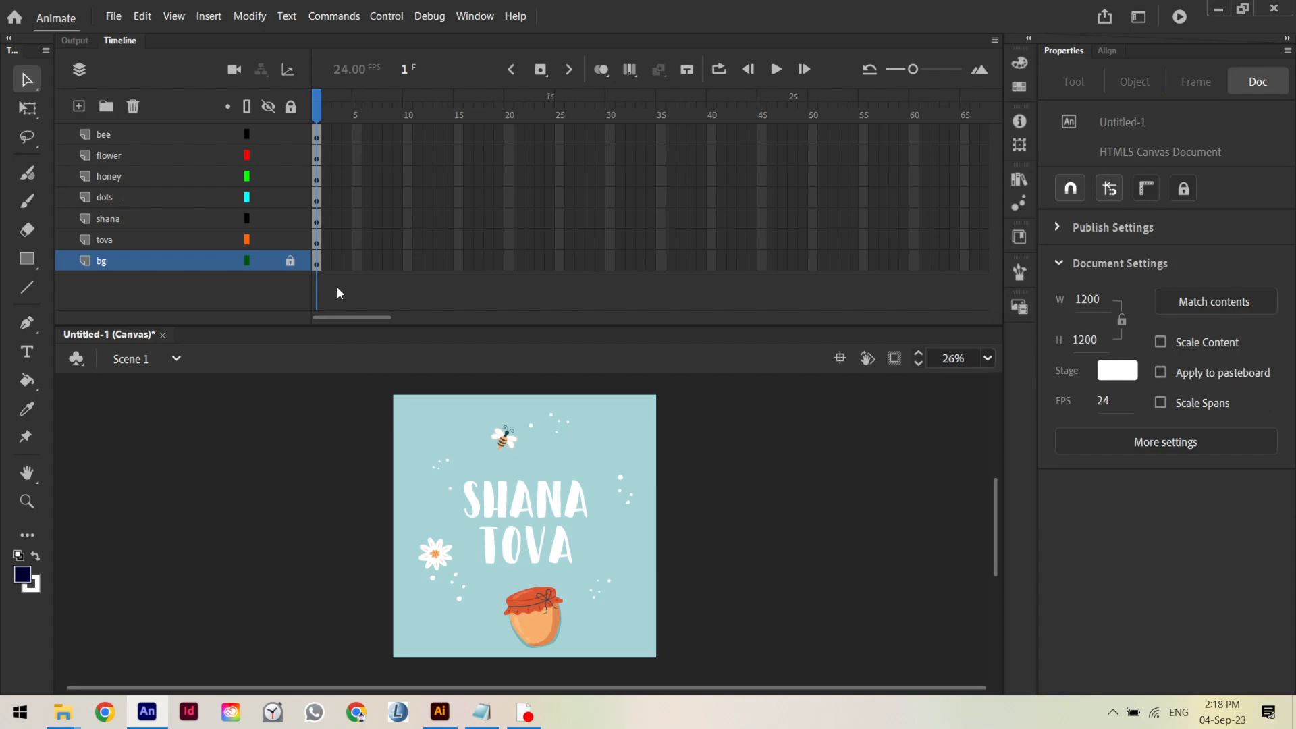
Convert the TOVA lettering on the tova layer into a graphic symbol named tova
click(318, 236)
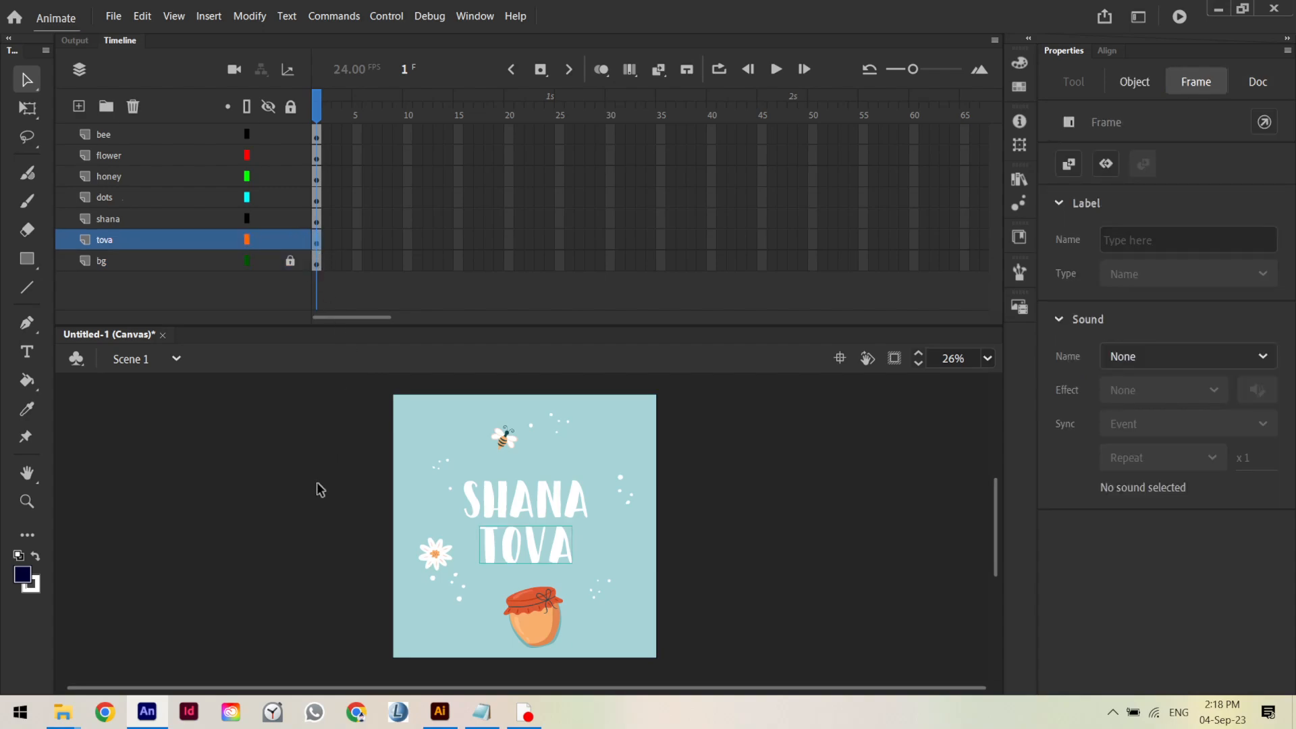
key(F8)
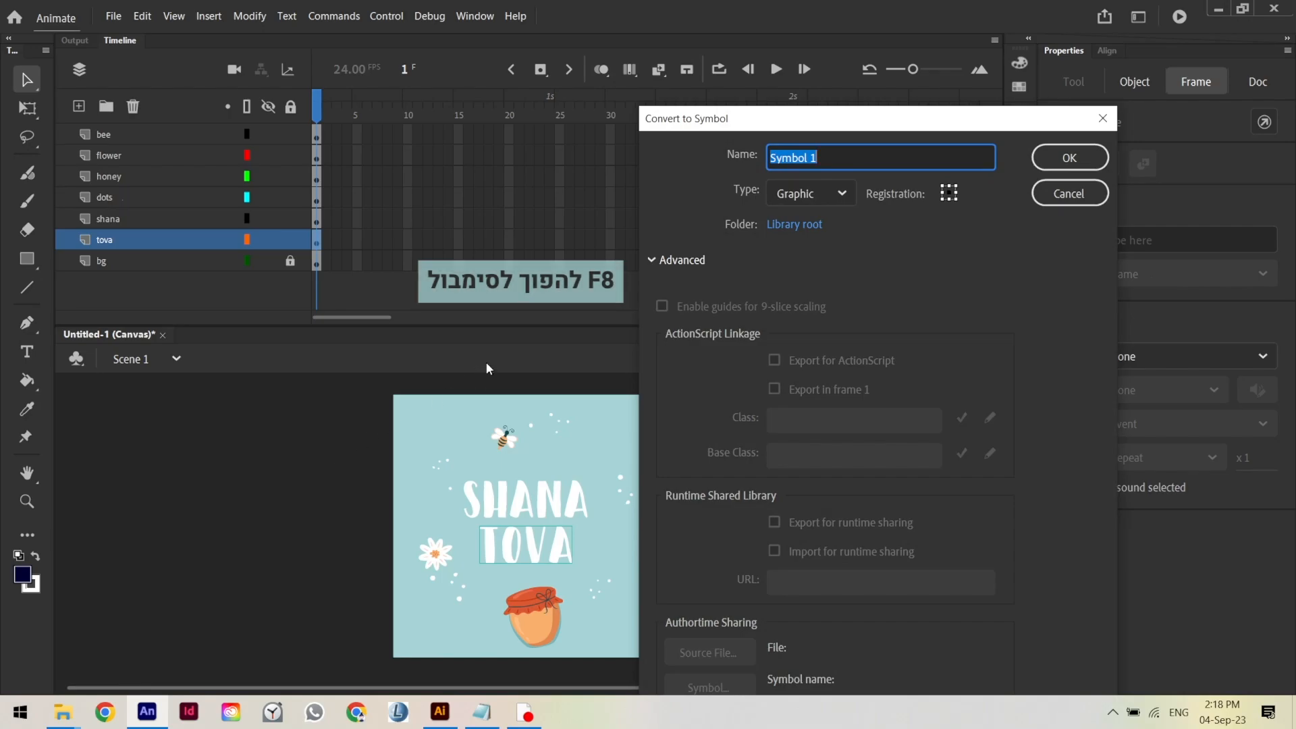
text(t)
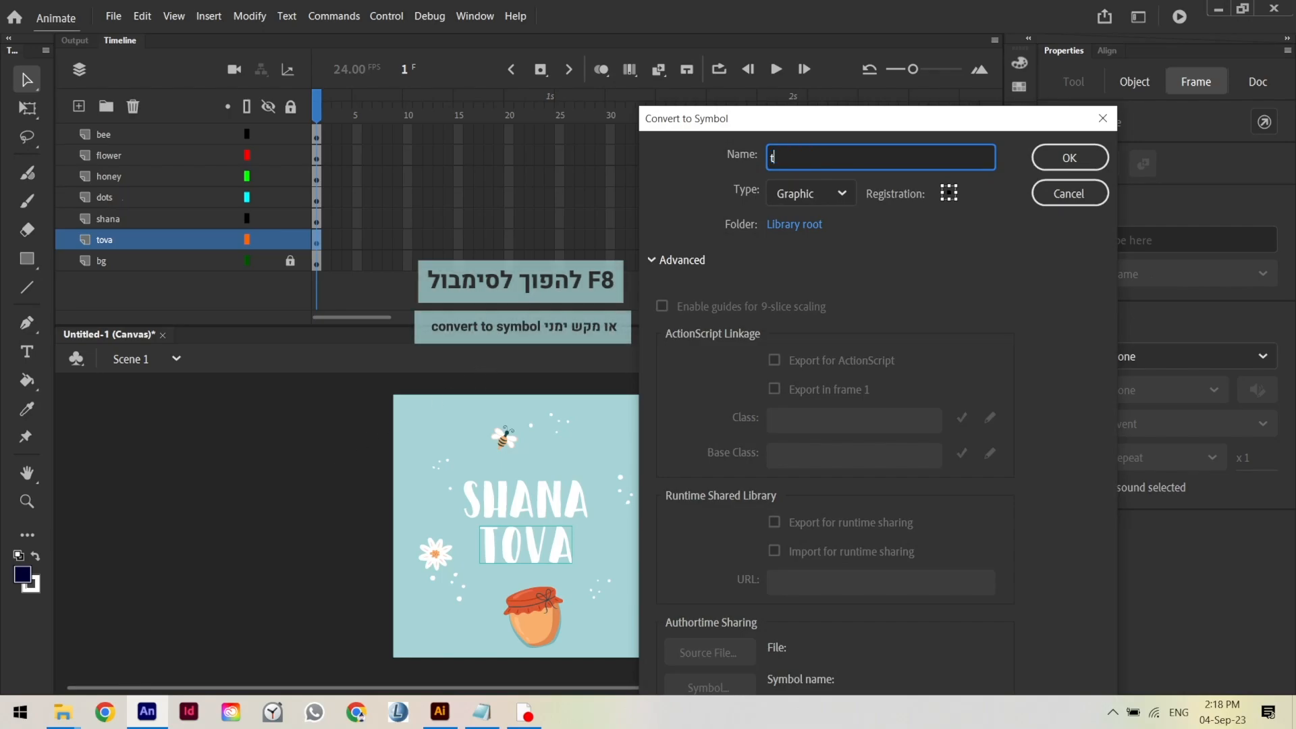
text(ova)
key(Return)
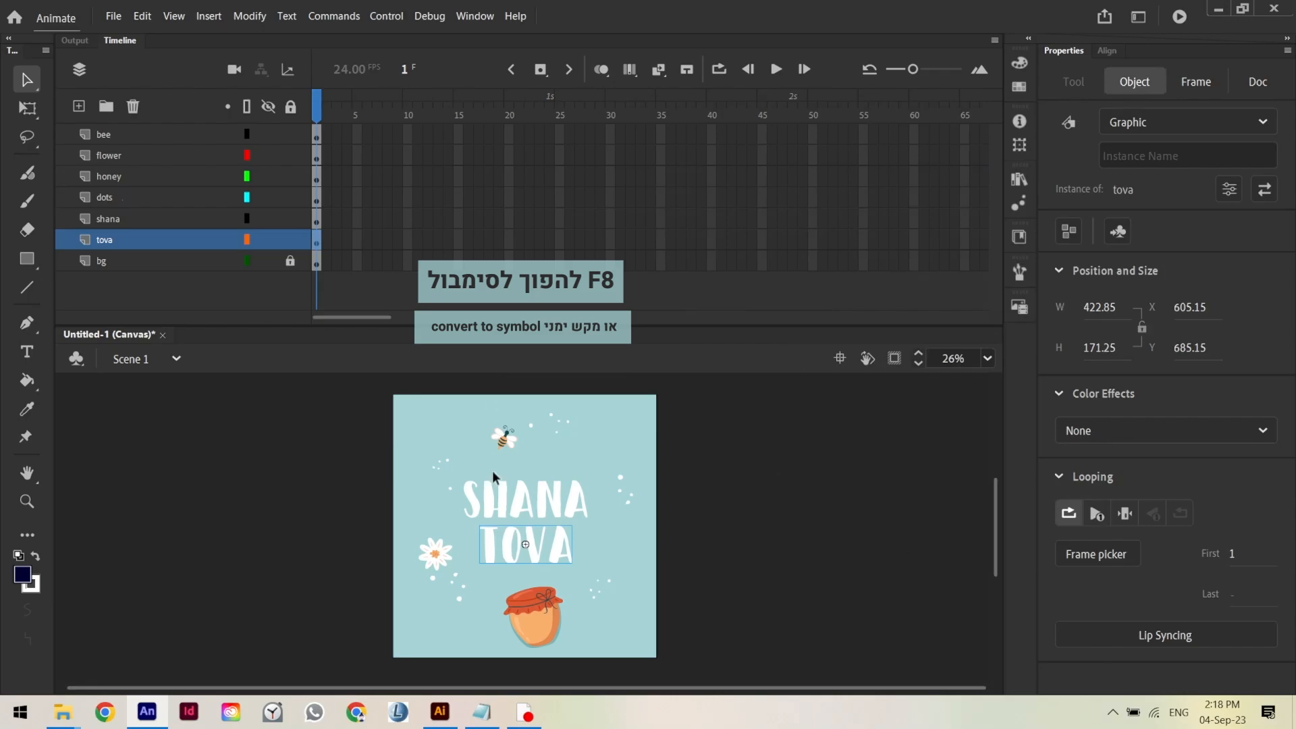
Convert the SHANA lettering into a graphic symbol named shana
click(516, 493)
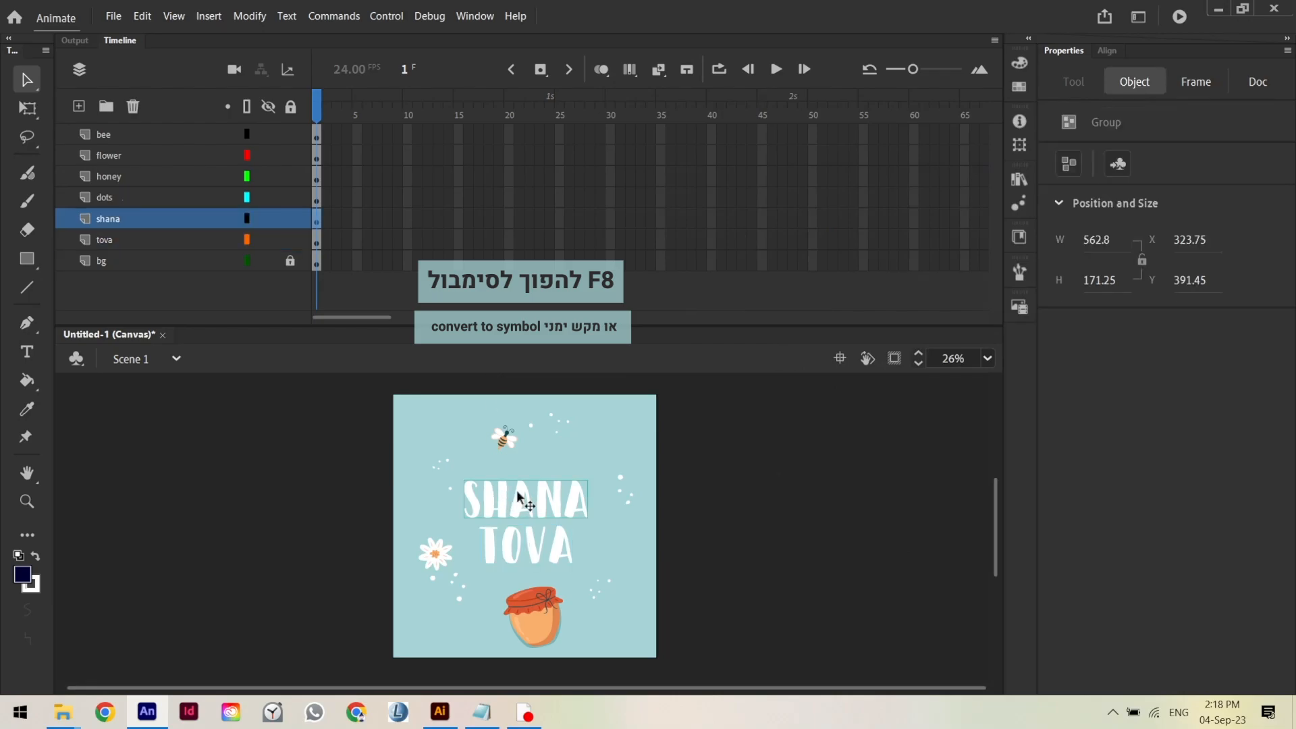
key(F8)
text(shana)
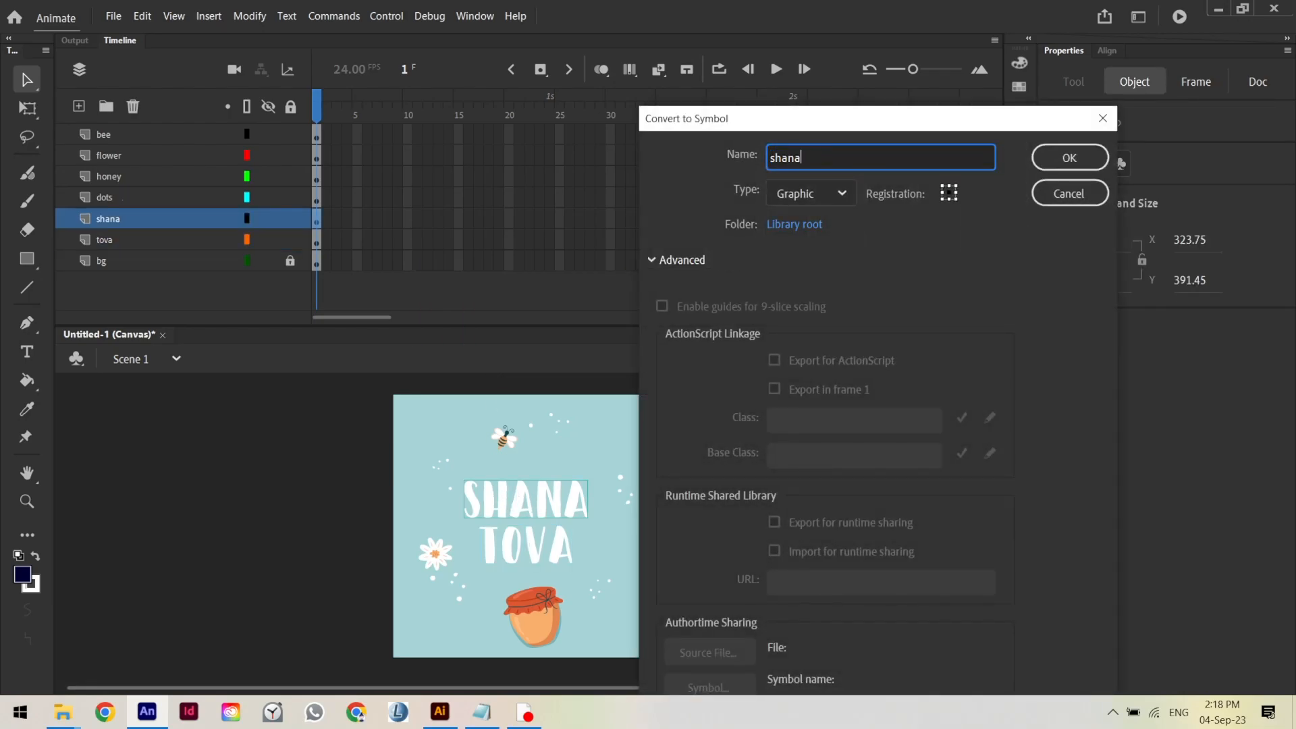
key(Return)
Convert all the dot groups on the dots layer together into one graphic symbol named dots
click(457, 594)
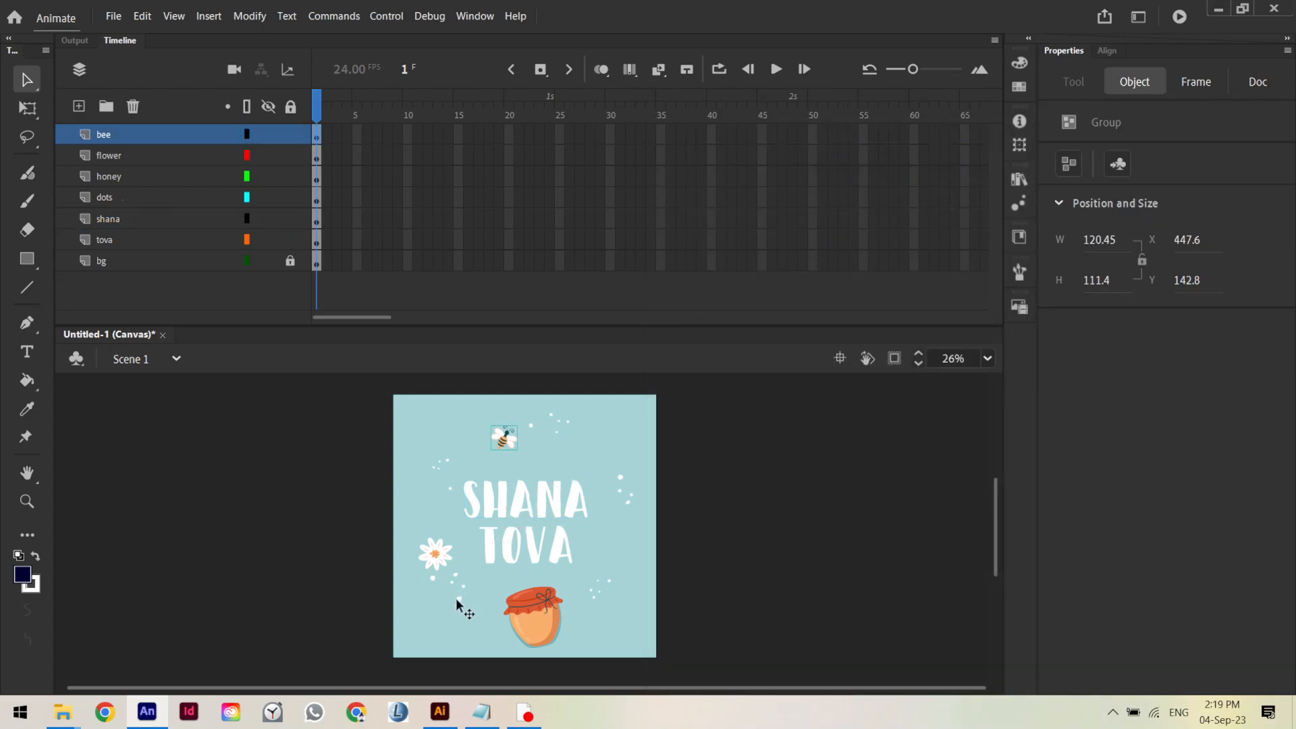
click(456, 598)
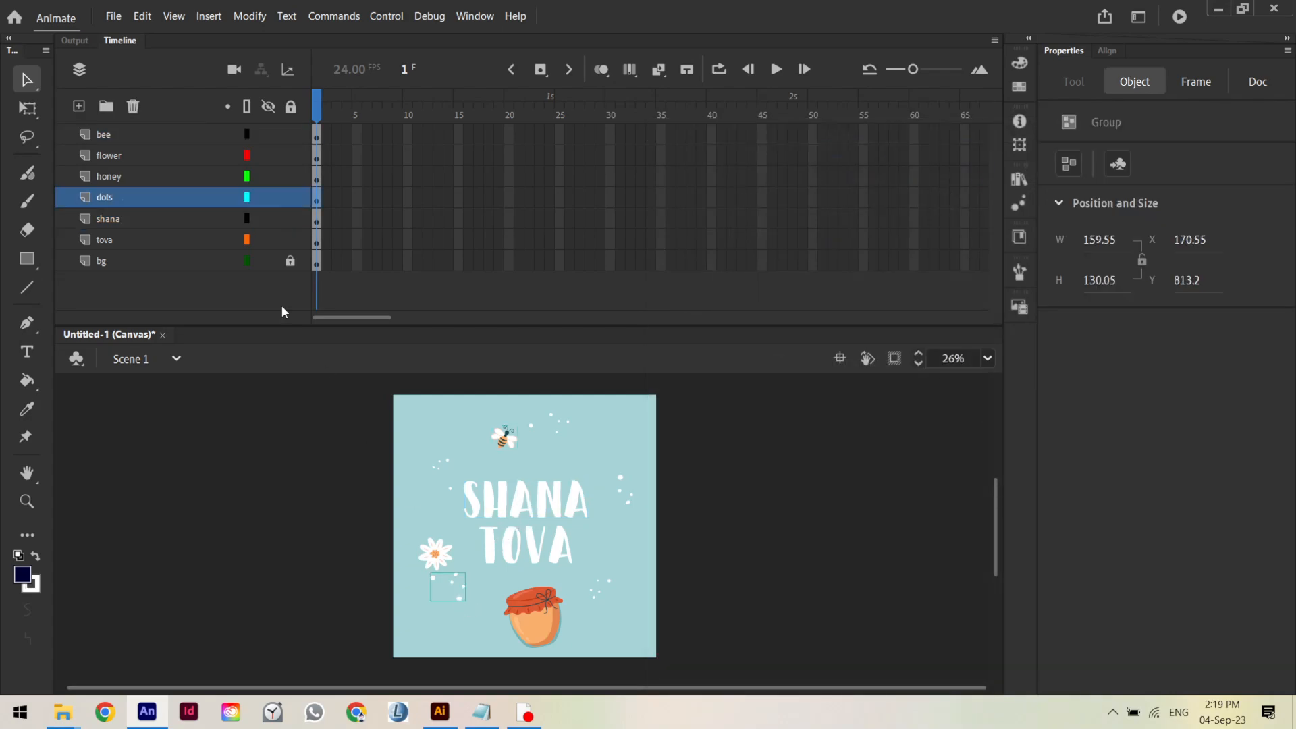
click(317, 197)
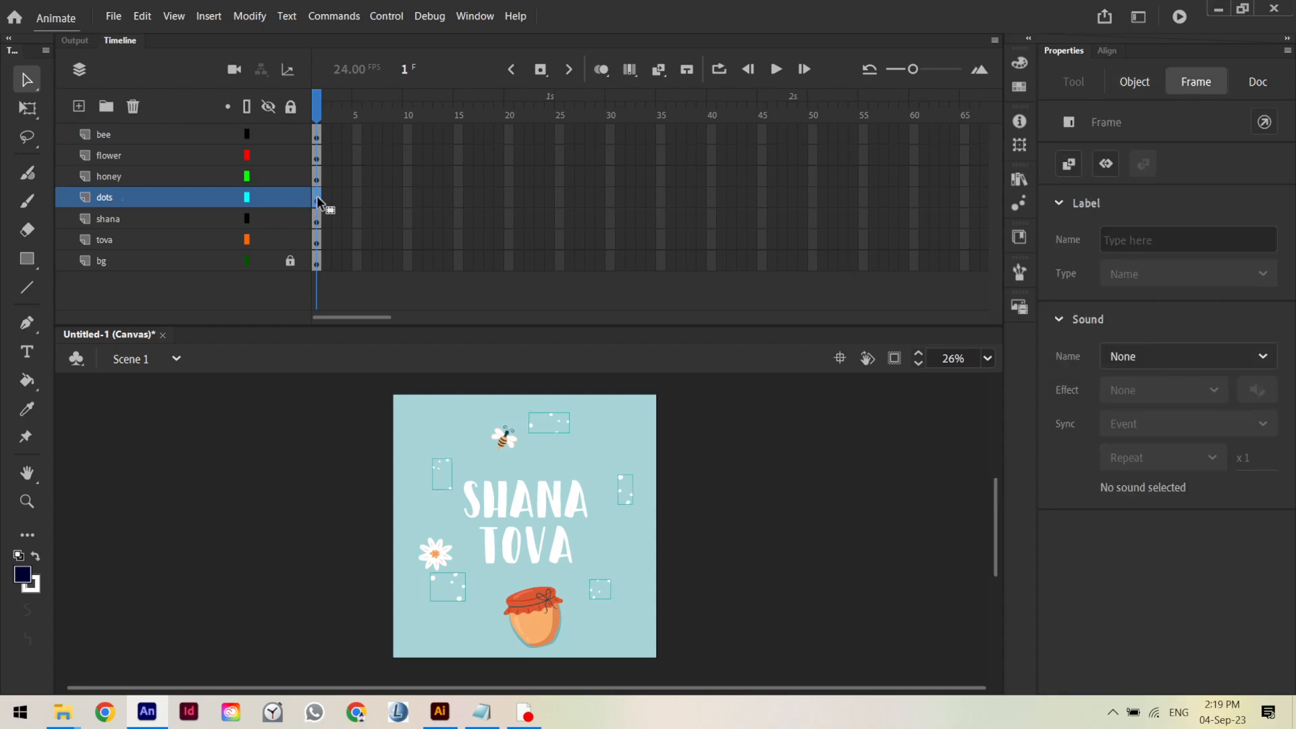
click(621, 482)
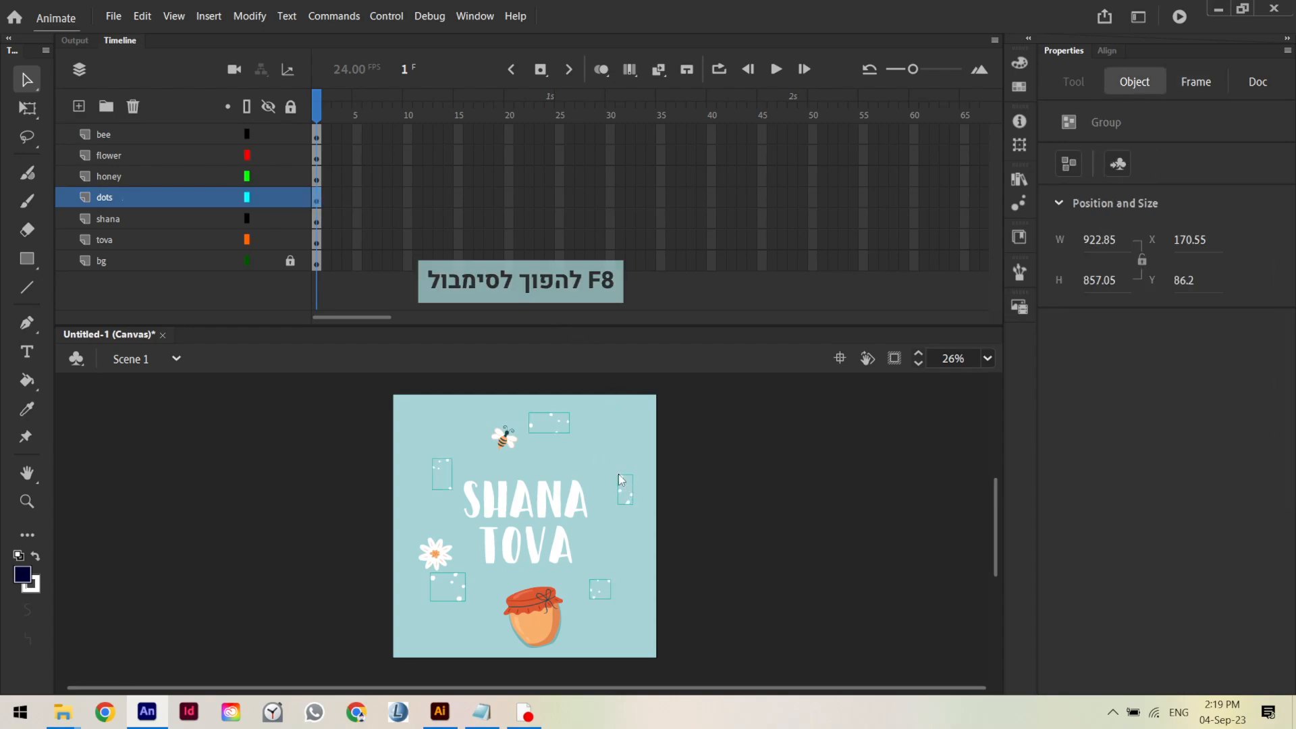
key(F8)
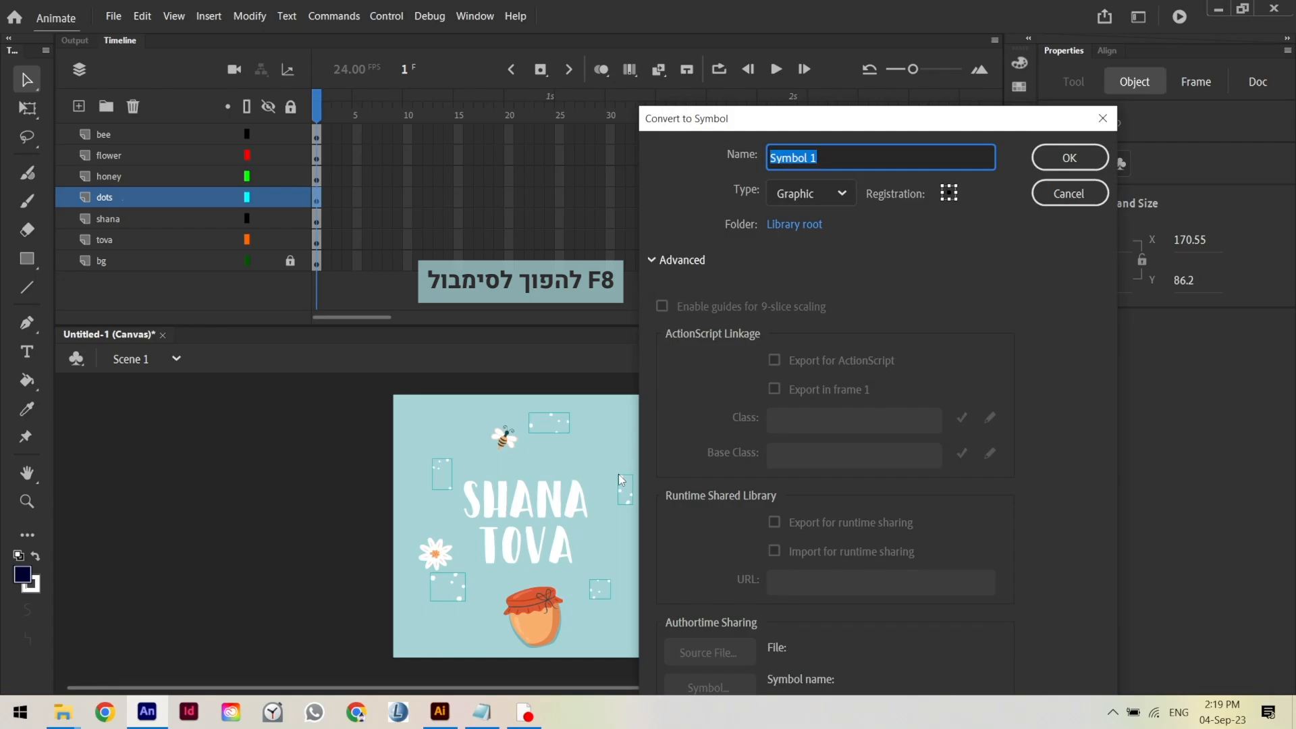
text(dots)
key(Return)
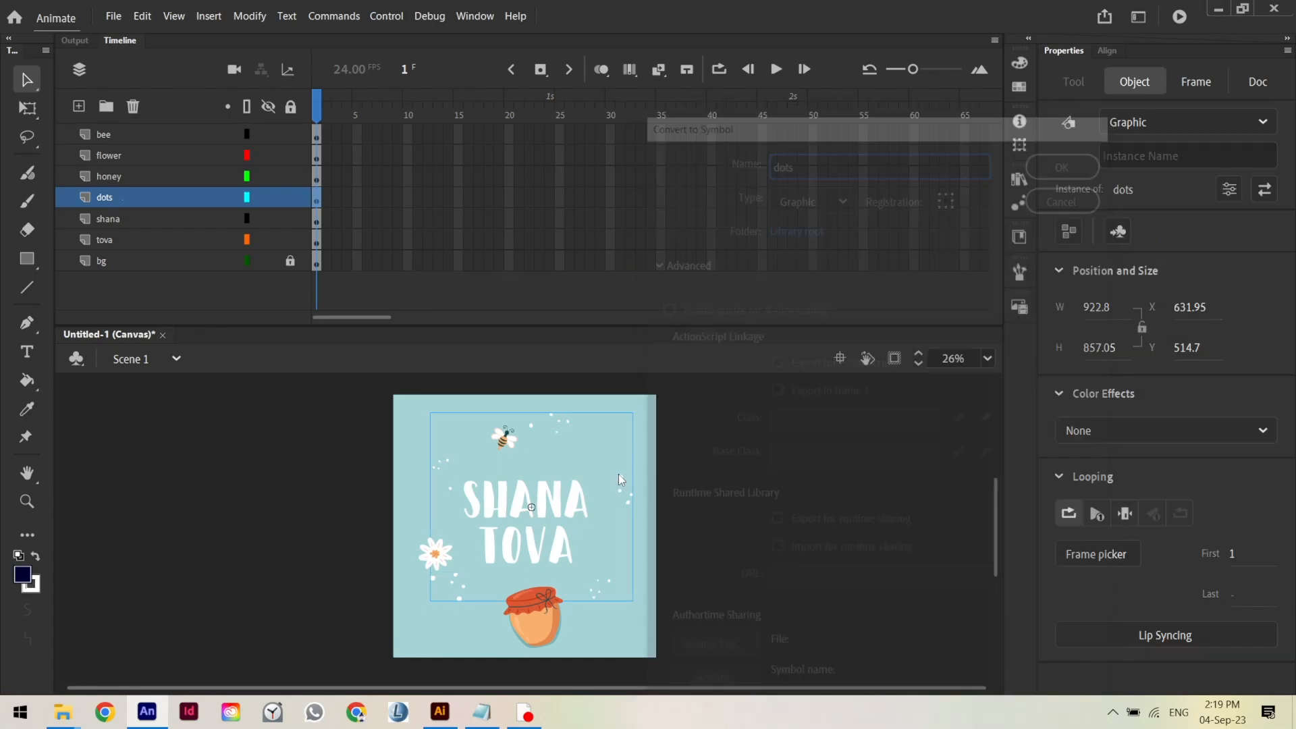
Convert the honey jar on the honey layer into a graphic symbol named honey
click(204, 174)
click(543, 615)
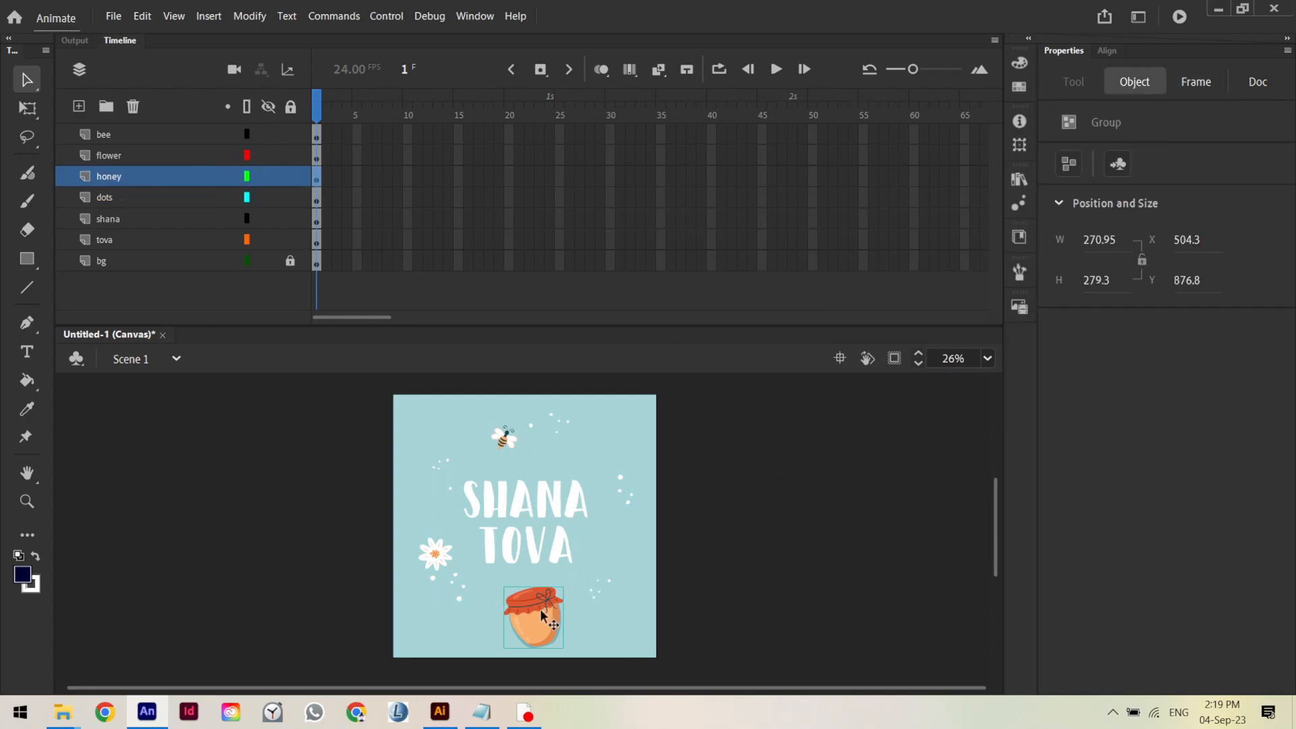
key(F8)
text(honey)
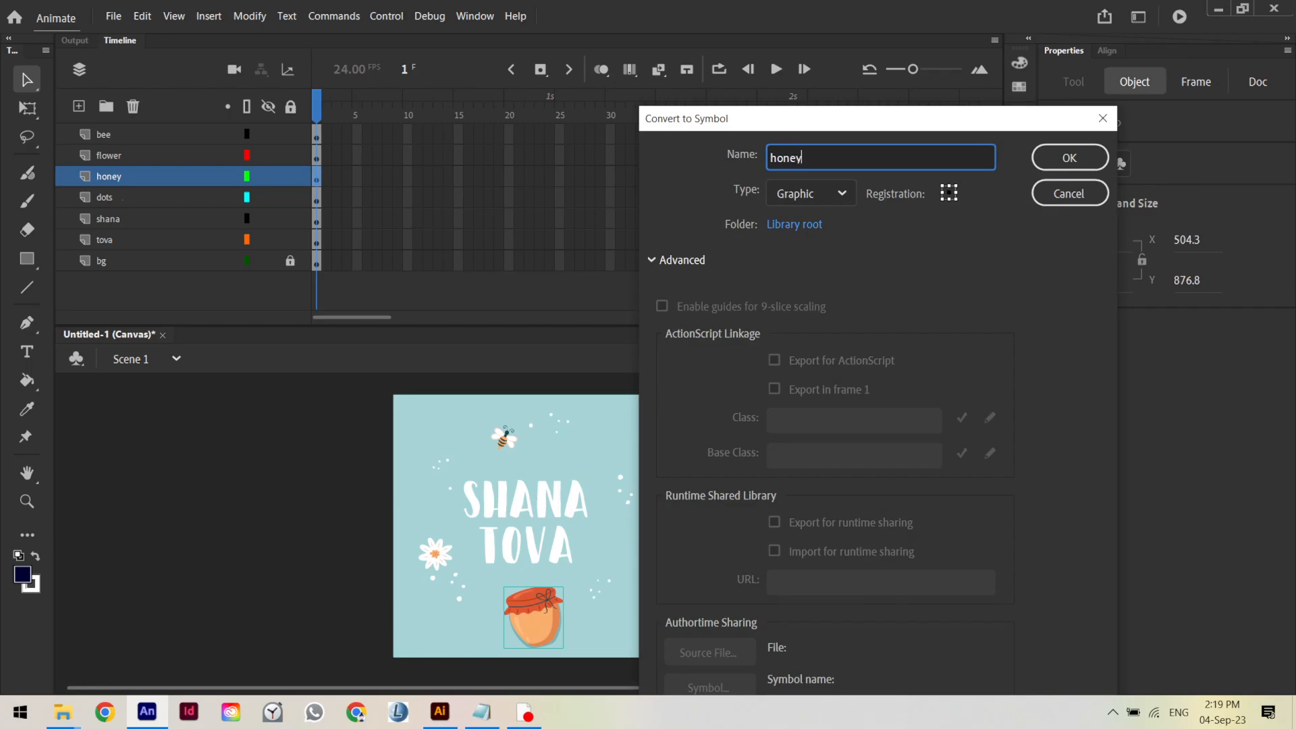
key(Return)
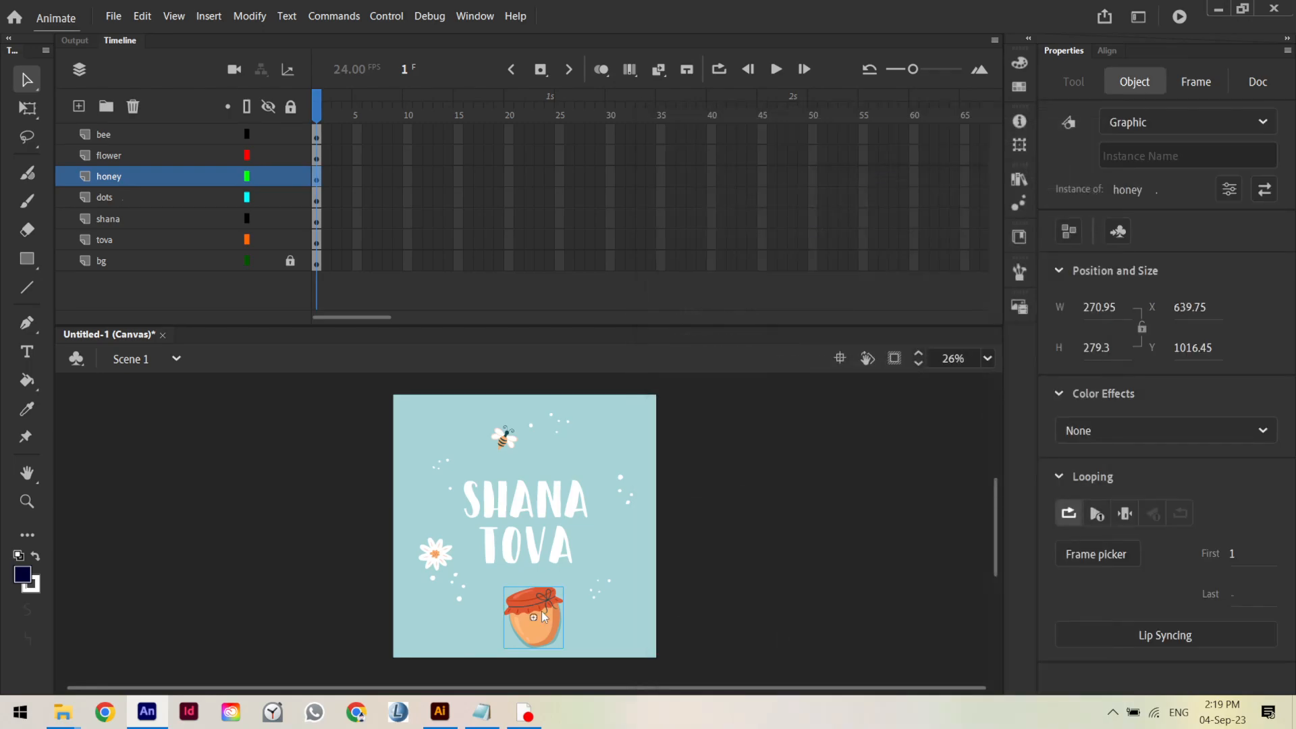
Convert the bee on the bee layer into a graphic symbol named bee
click(505, 440)
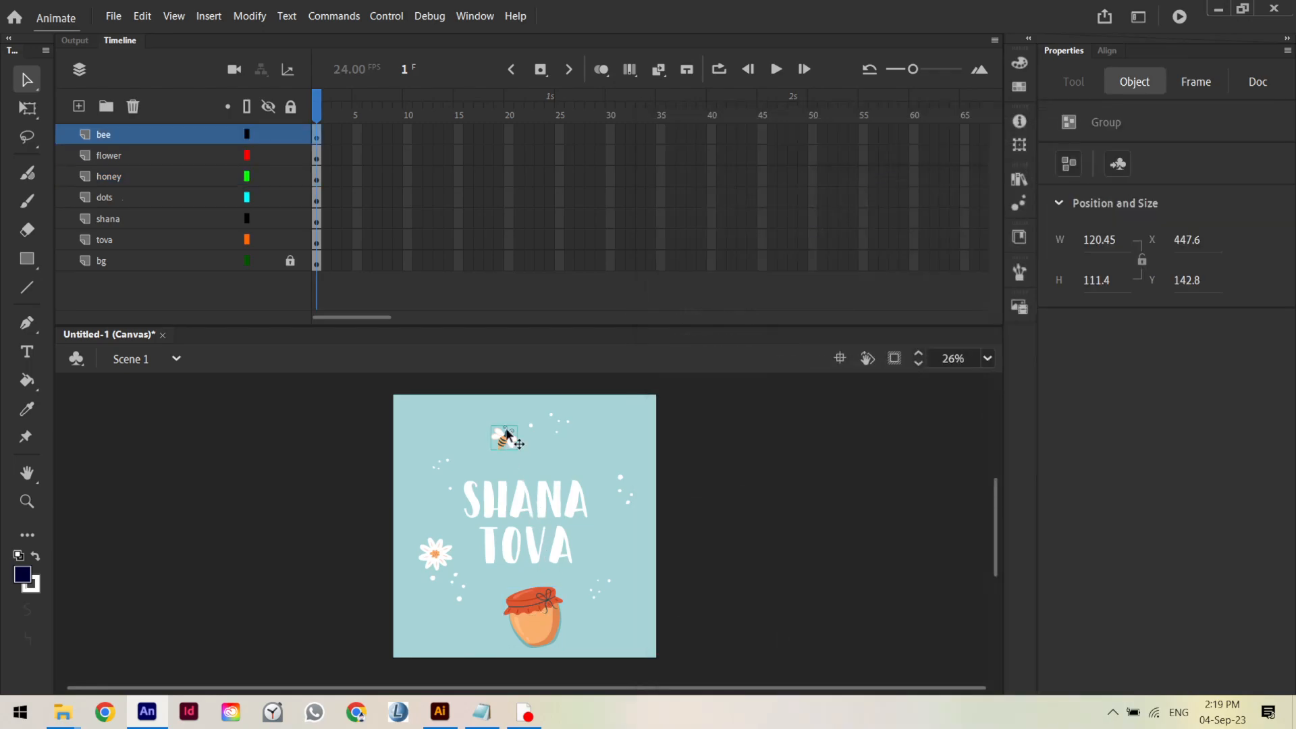
key(F8)
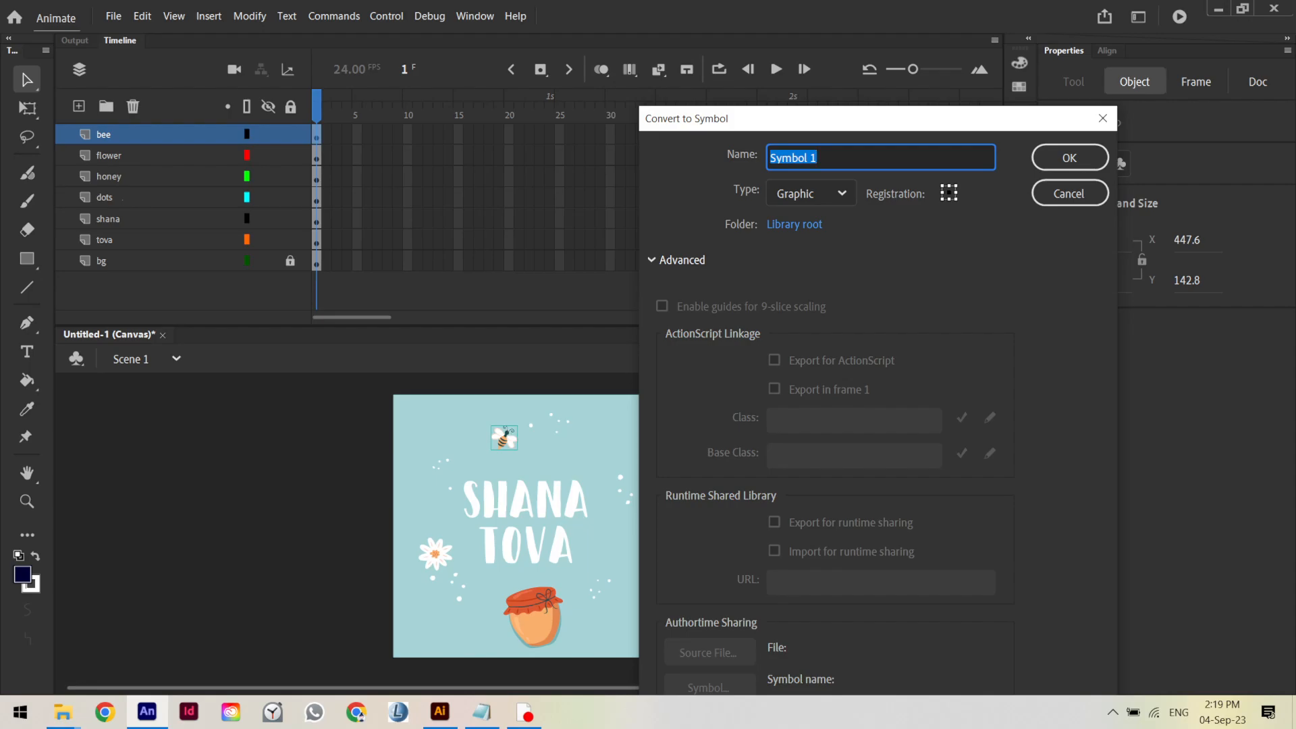
text(bee)
key(Return)
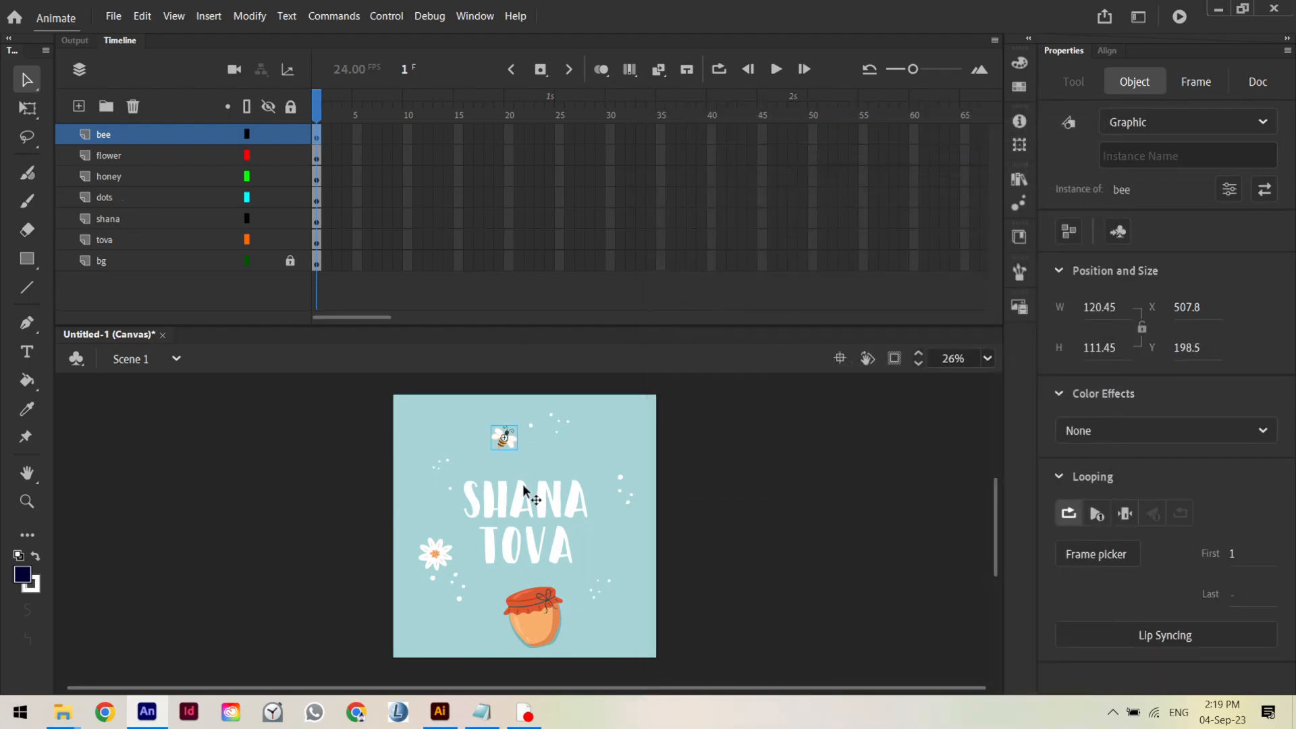
Extend the frames of all layers, from bee down to bg, to frame 48
click(493, 506)
click(316, 240)
click(316, 176)
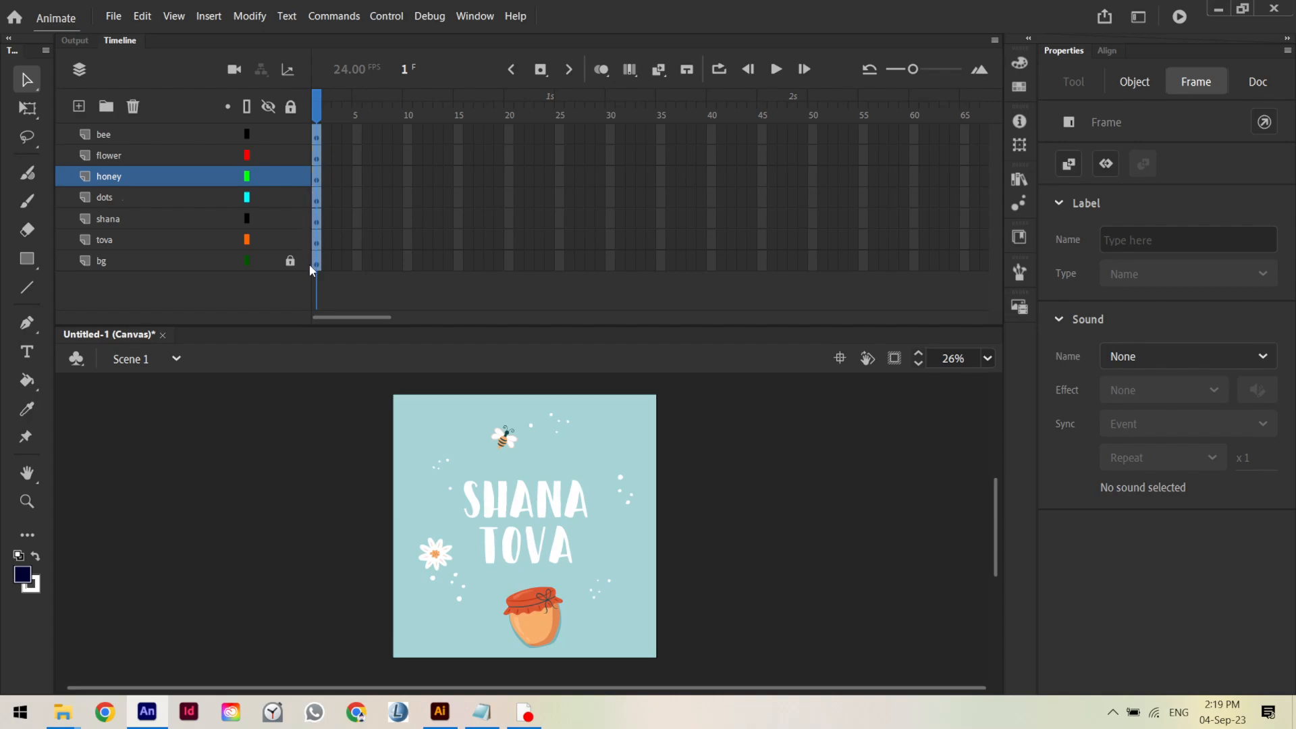
click(319, 236)
click(322, 112)
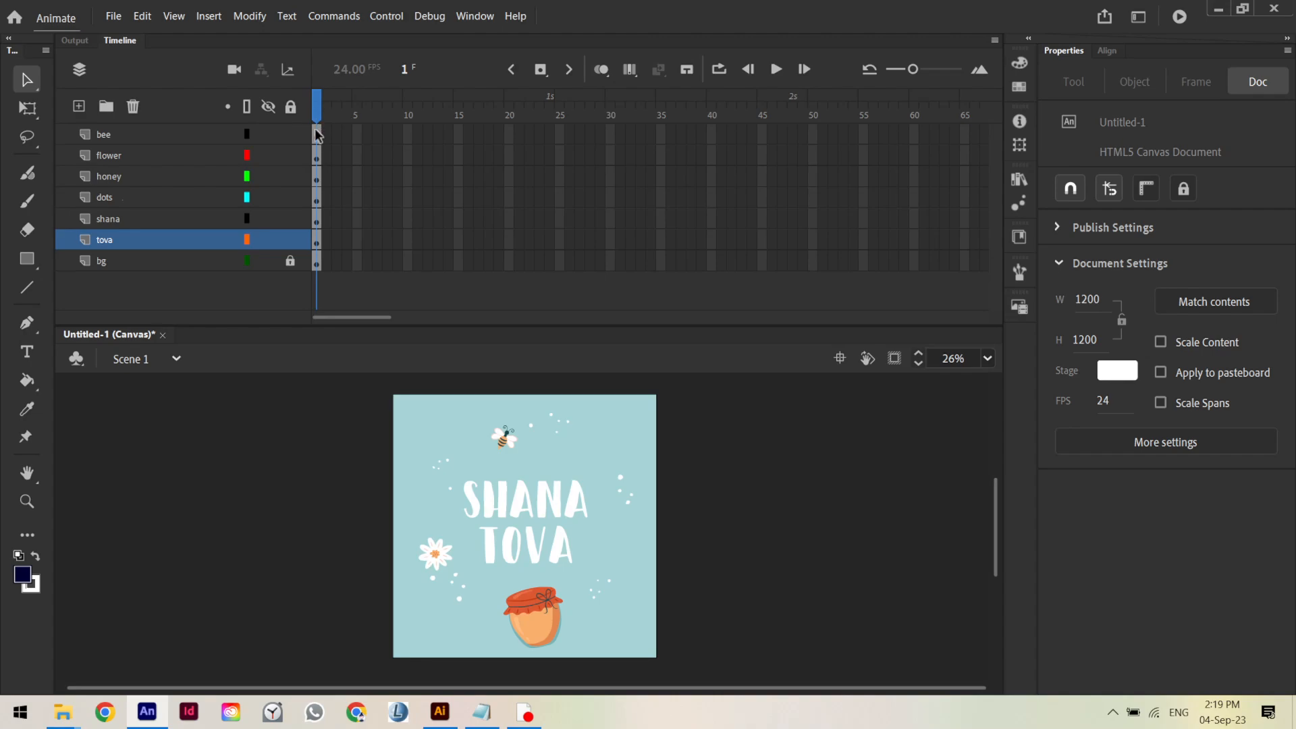
drag(317, 134, 309, 287)
click(320, 107)
key(F5)
key(F5)
key(F5)
key(F5)
key(F5)
key(F5)
key(F5)
key(F5)
key(F5)
key(F5)
key(F5)
key(F5)
key(F5)
key(F5)
key(F5)
key(F5)
key(F5)
key(F5)
key(F5)
key(F5)
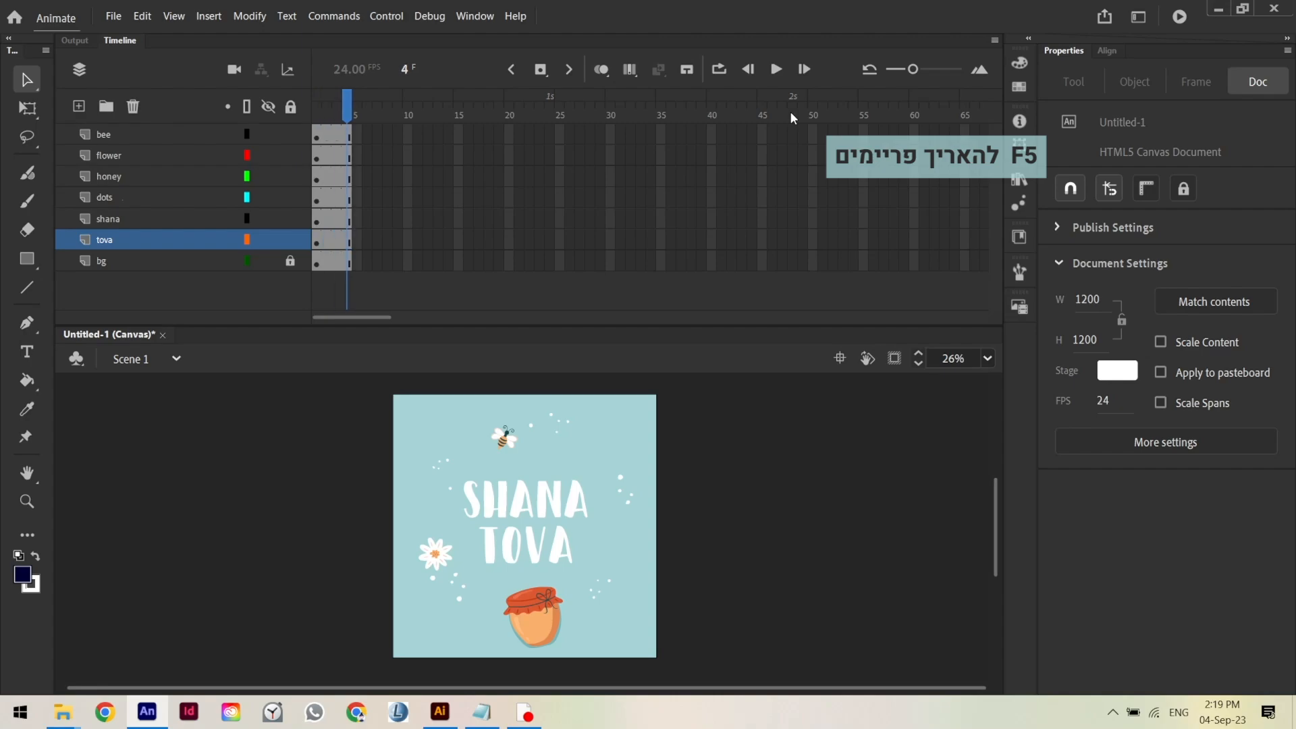
key(F5)
key(F5)
key(F5)
key(F5)
key(F5)
key(F5)
key(F5)
key(F5)
key(F5)
key(F5)
key(F5)
key(F5)
key(F5)
key(F5)
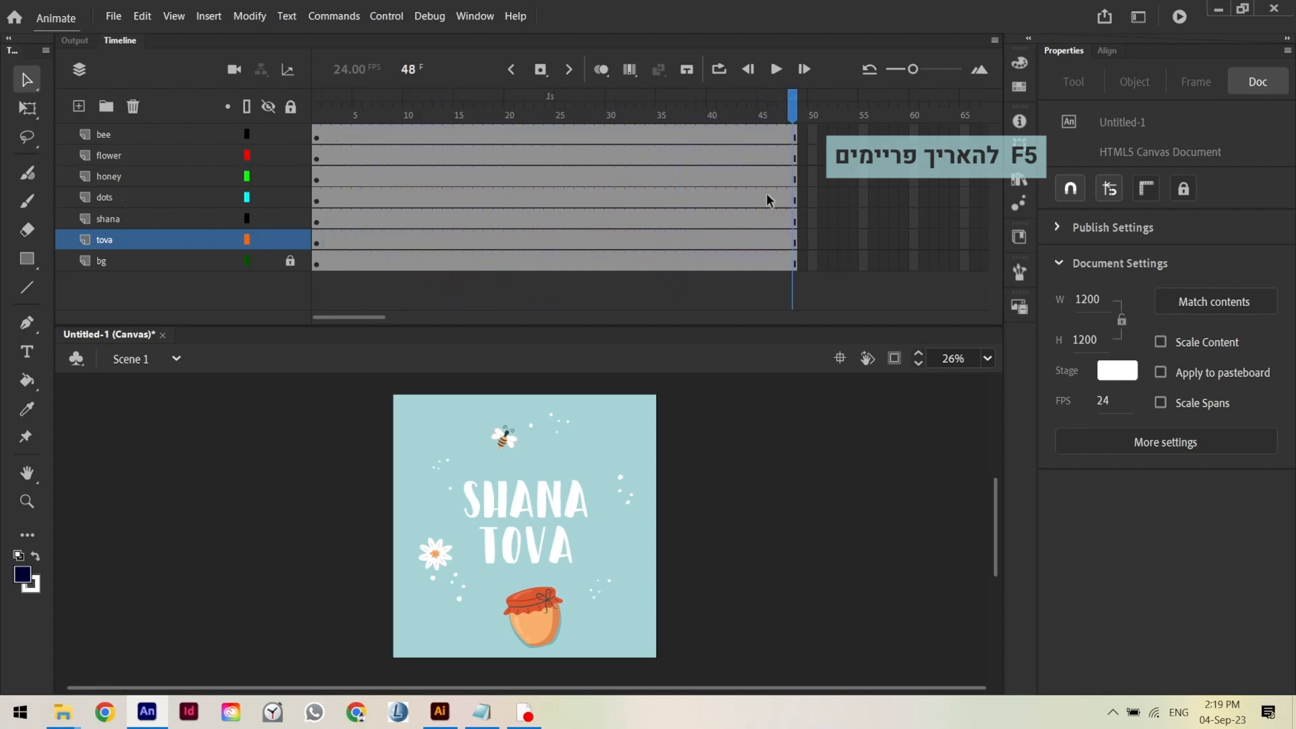
Scrub the timeline back to frame 1 and preview the playback
drag(590, 101, 302, 126)
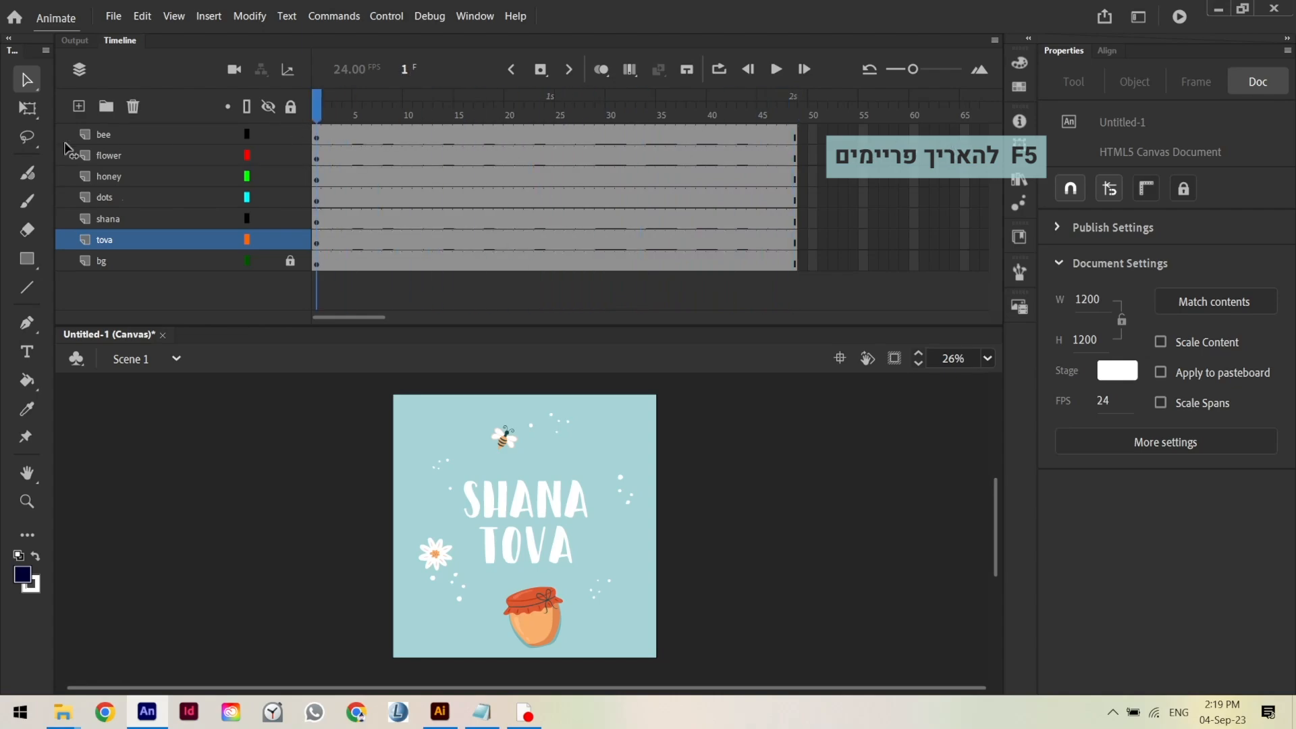
key(Return)
key(Return)
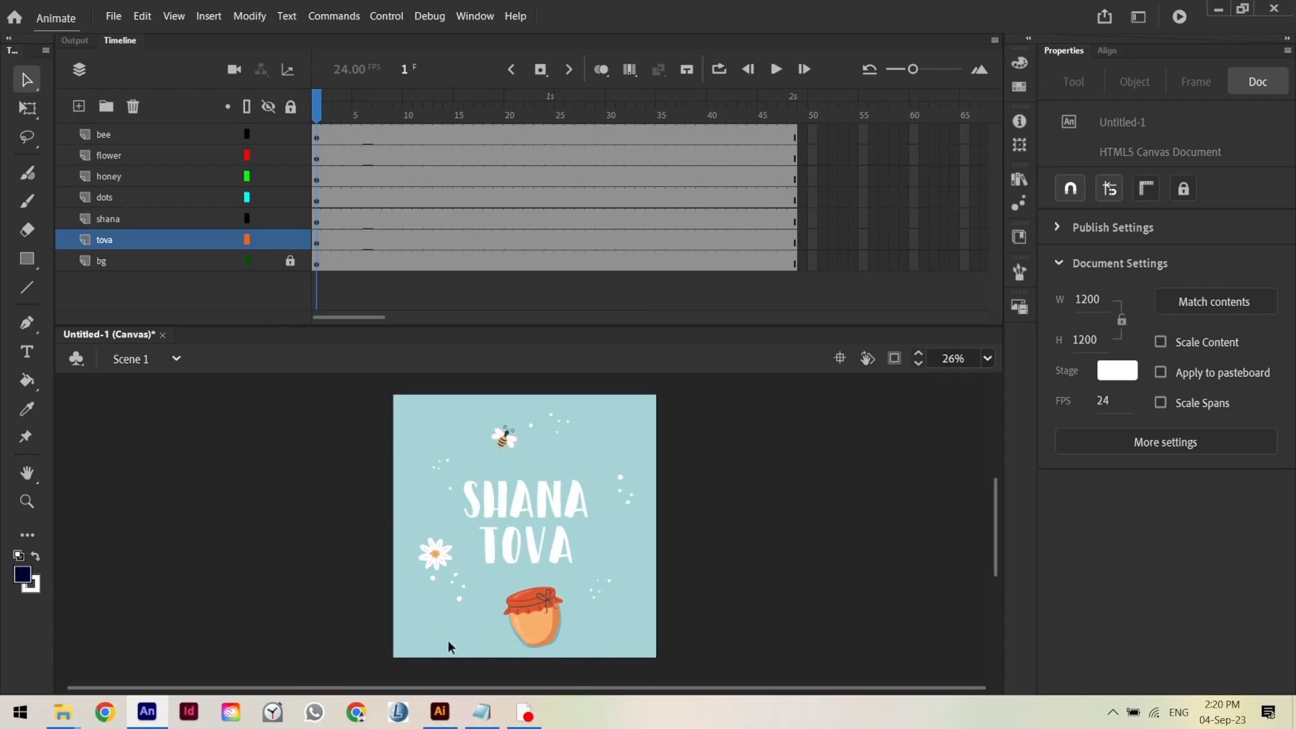
Insert a keyframe at frame 5 on the honey layer
key(z)
drag(373, 671, 682, 418)
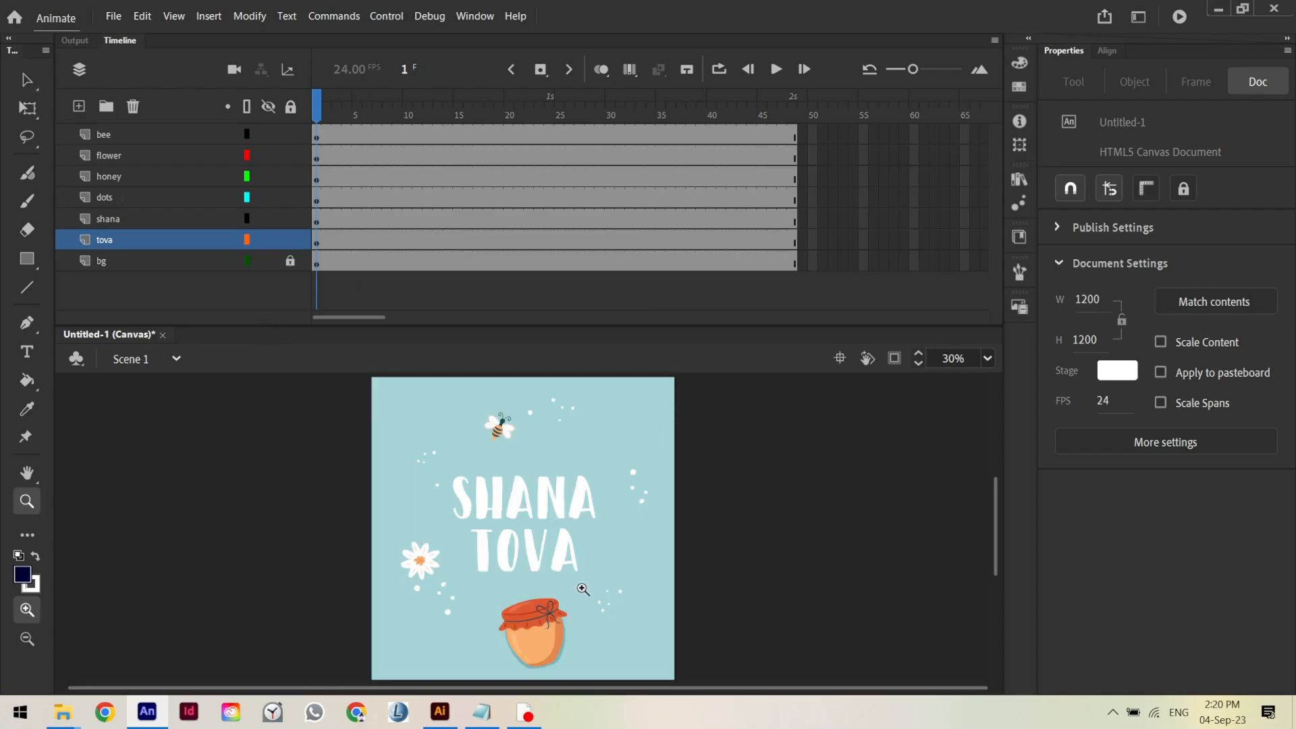
key(v)
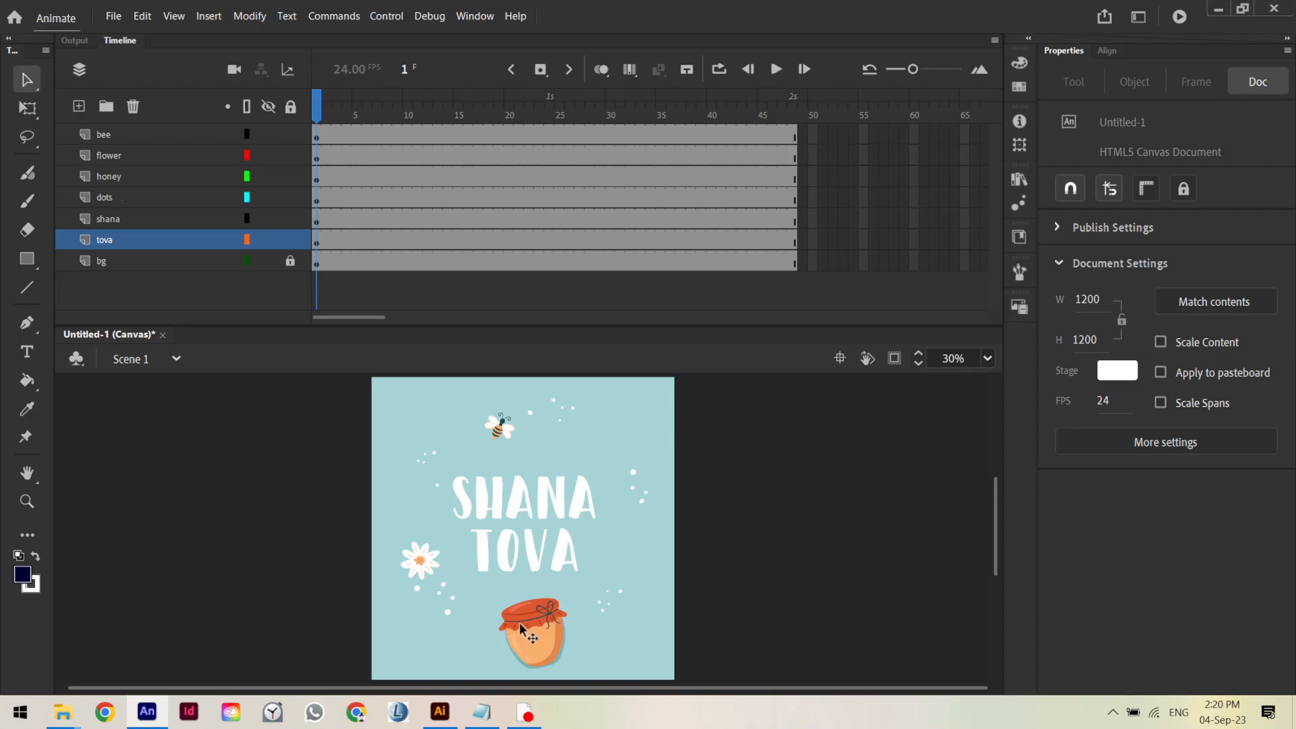
click(519, 623)
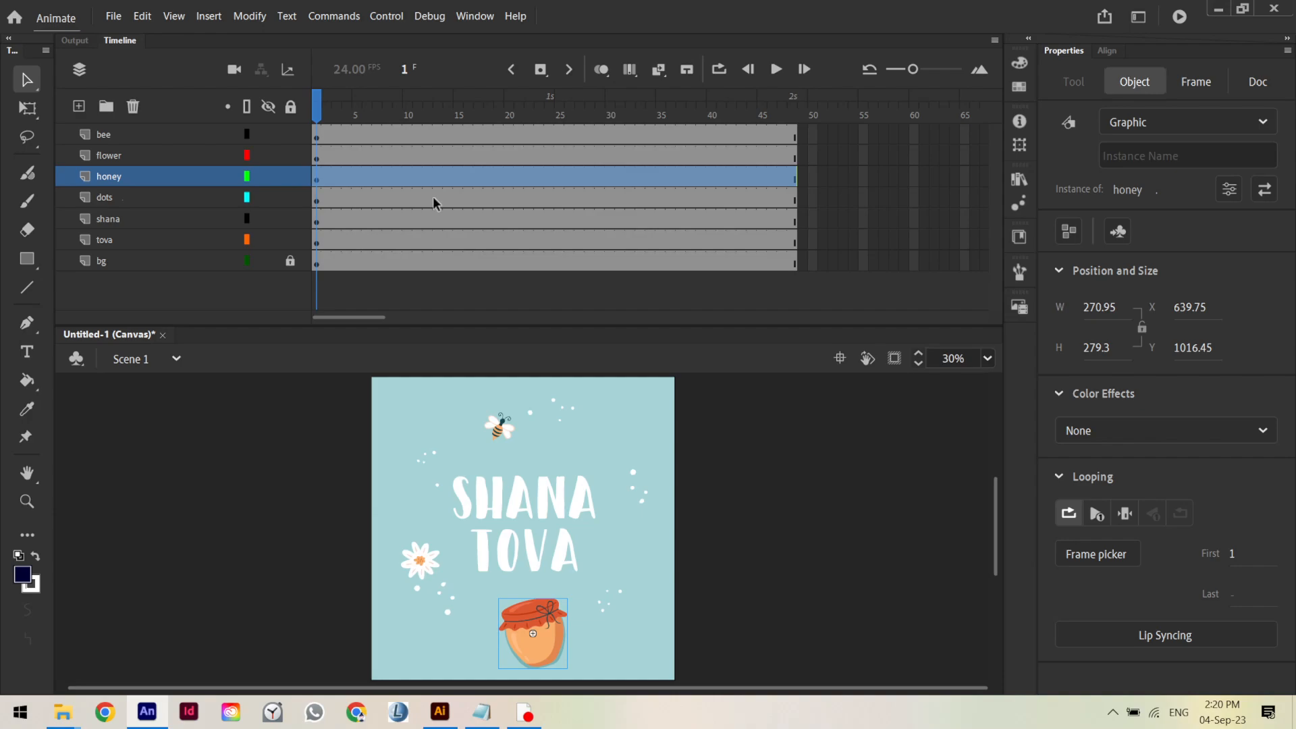
click(321, 182)
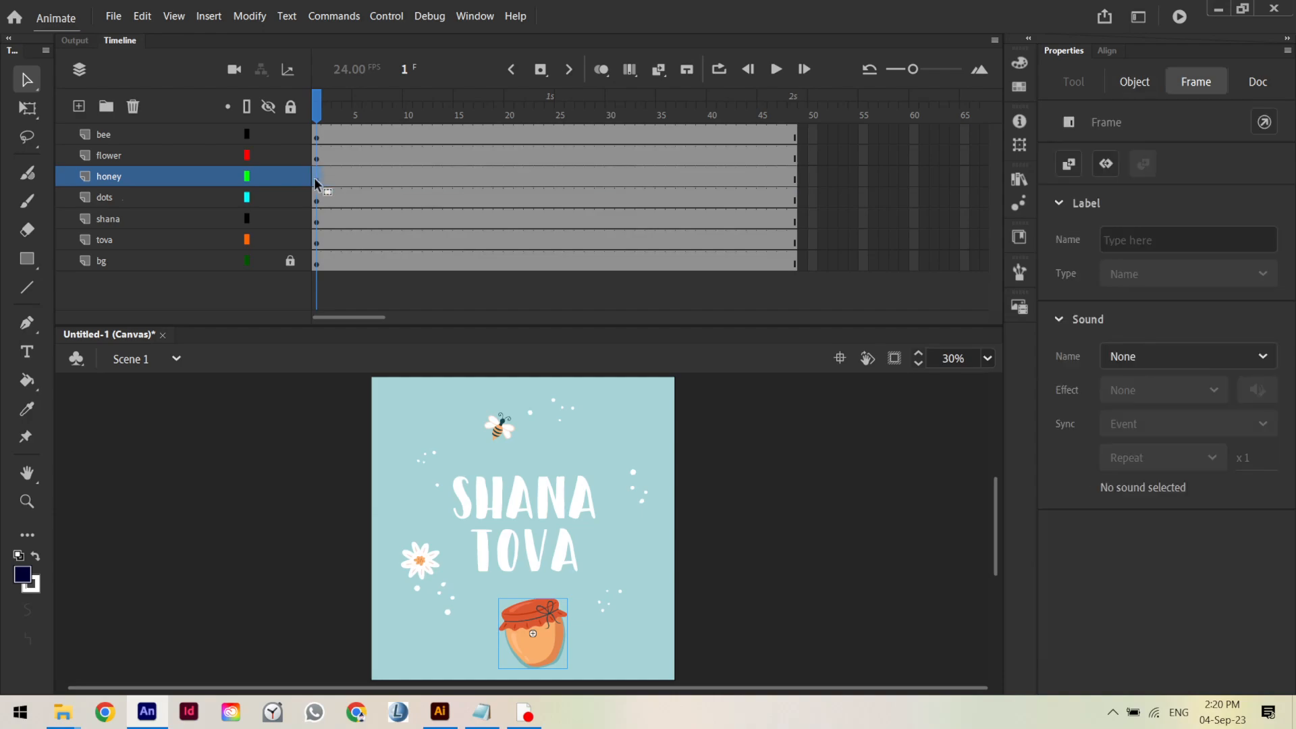
drag(324, 114, 359, 115)
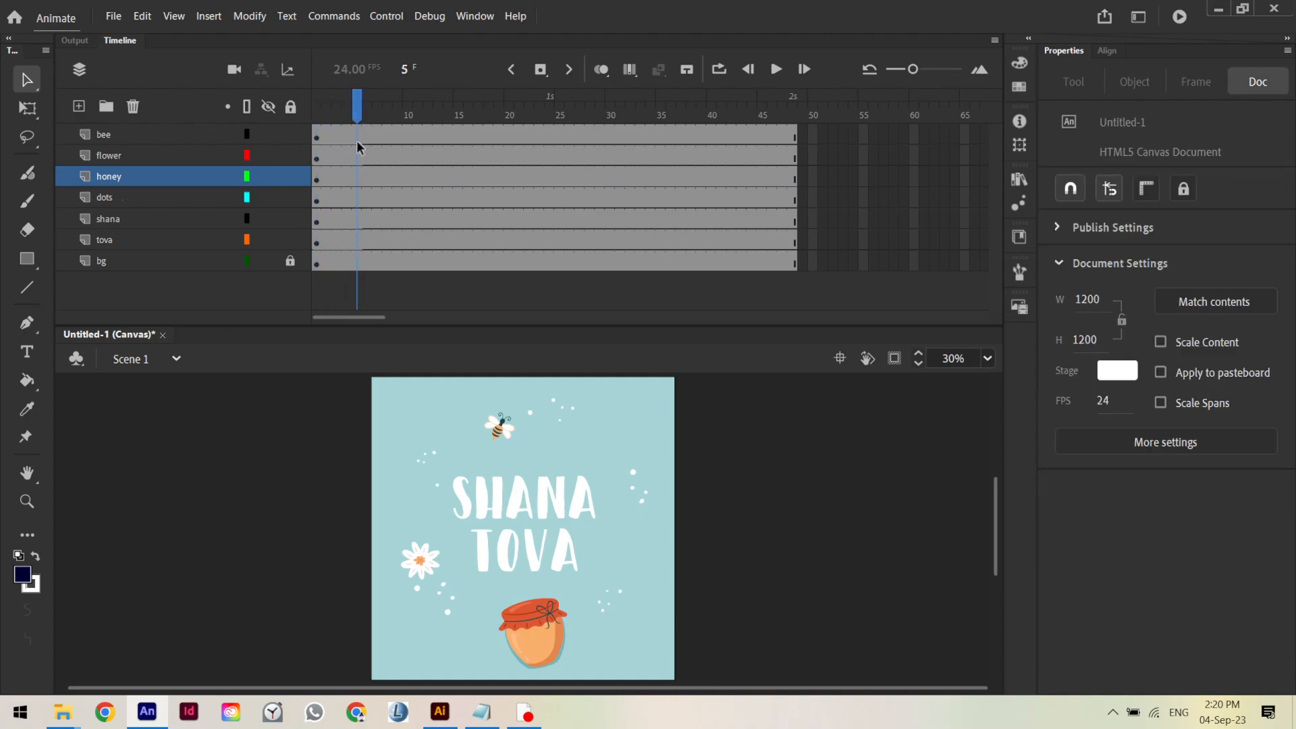
click(358, 180)
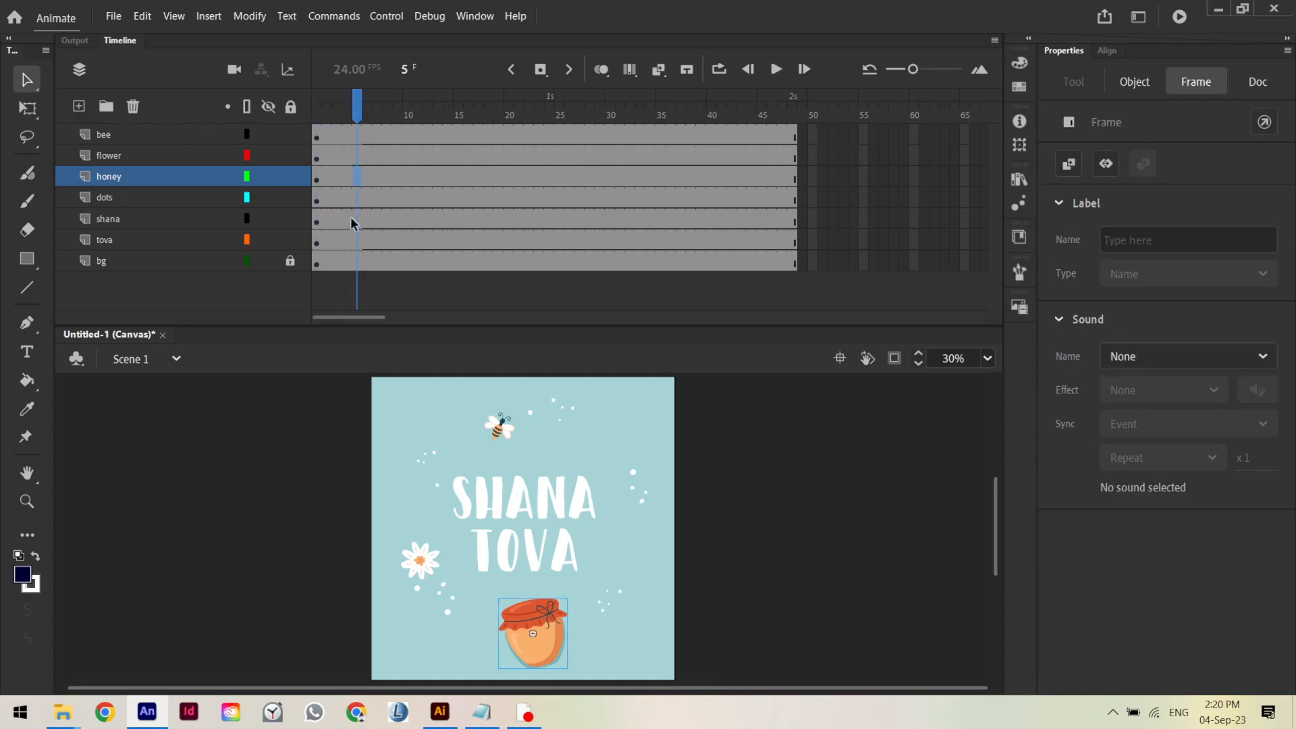
key(F6)
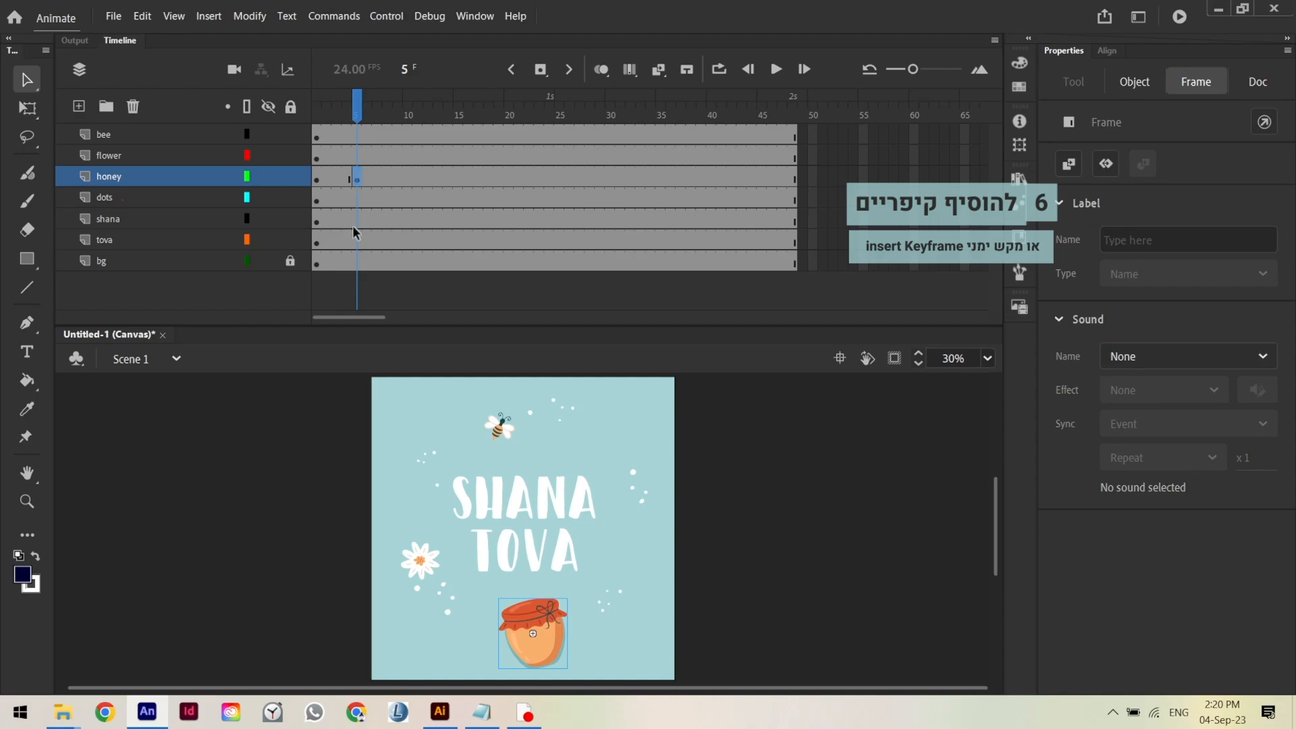
Enlarge the honey jar proportionally about its centre at frame 5 to about 308 x 317 px
click(524, 638)
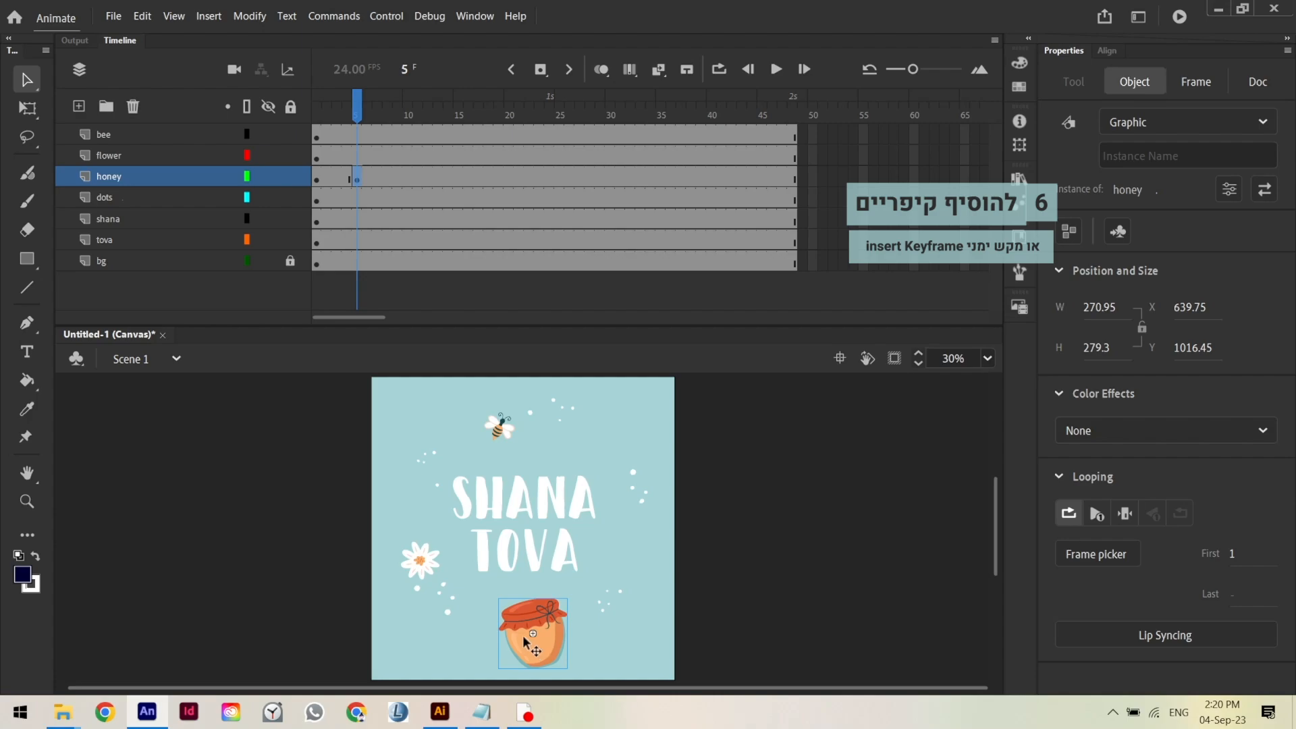
scroll(523, 634, up, 1)
key(q)
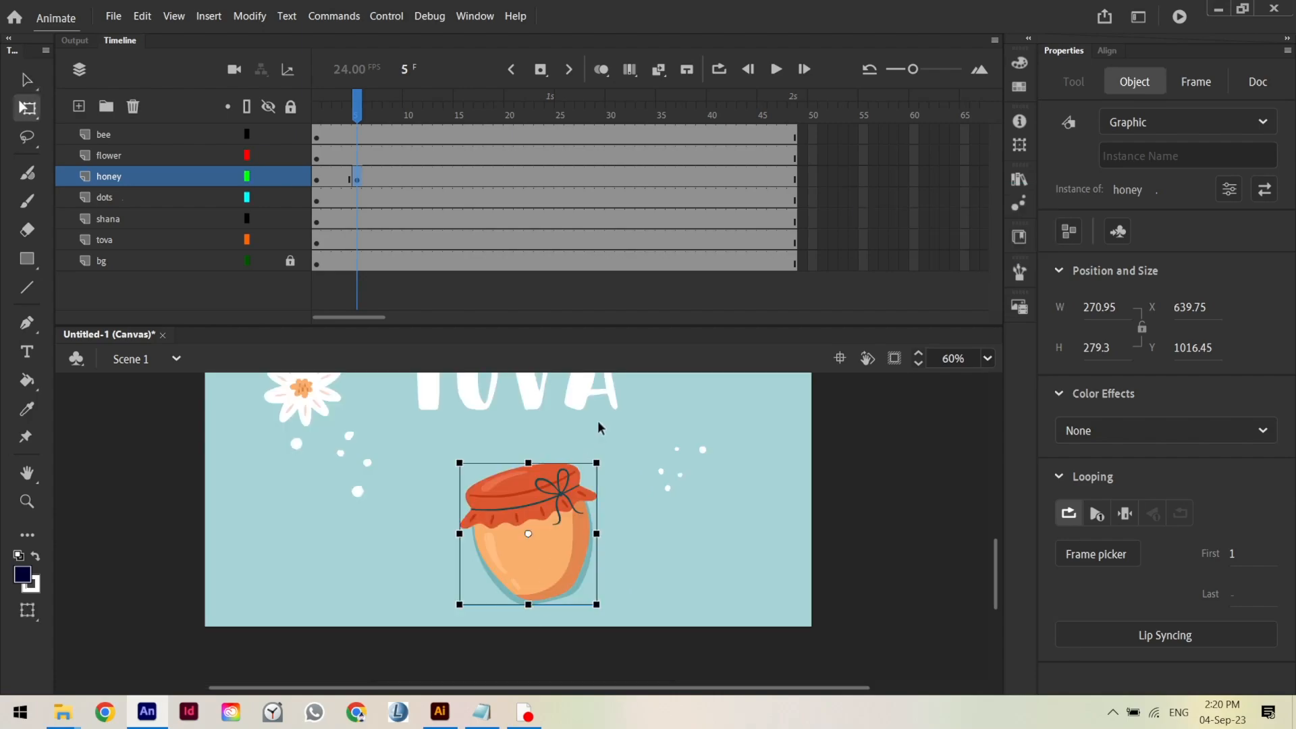
drag(595, 463, 605, 453)
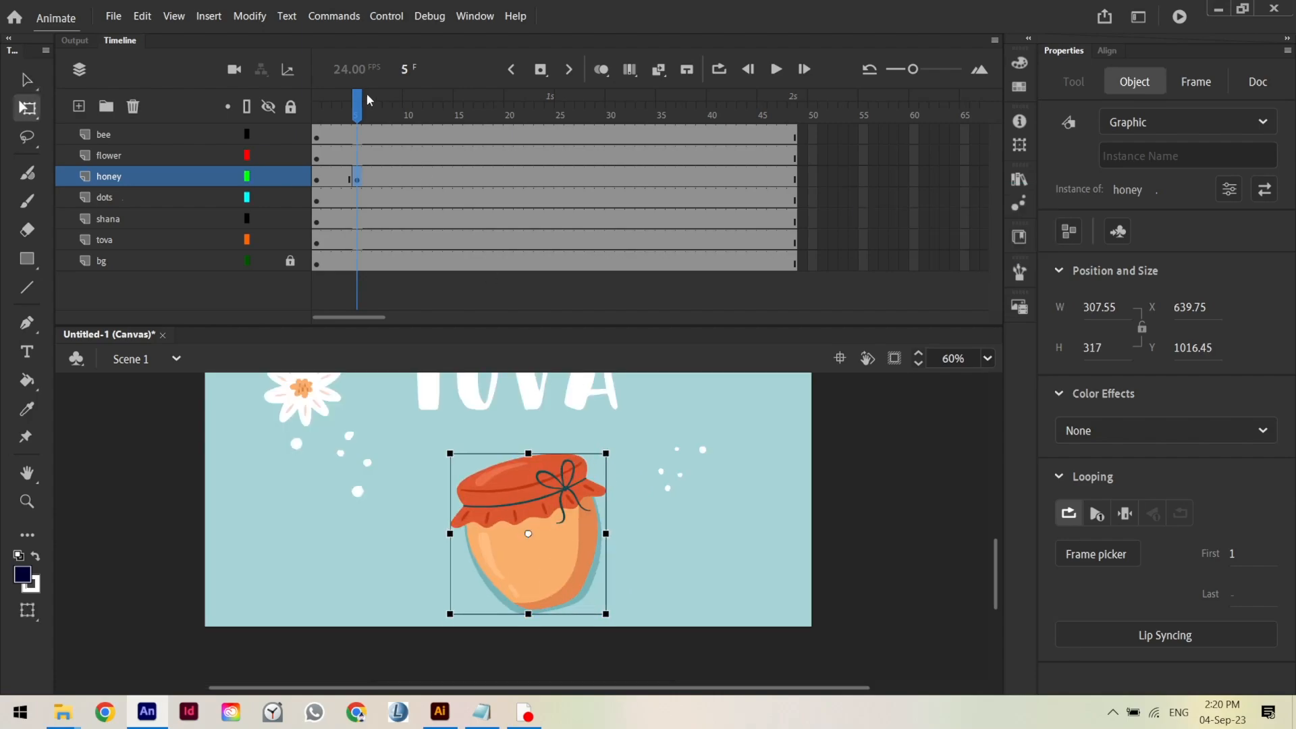
mouse_move(357, 116)
mouse_down()
mouse_move(337, 116)
mouse_move(368, 116)
mouse_move(338, 115)
mouse_move(357, 114)
mouse_up()
click(445, 291)
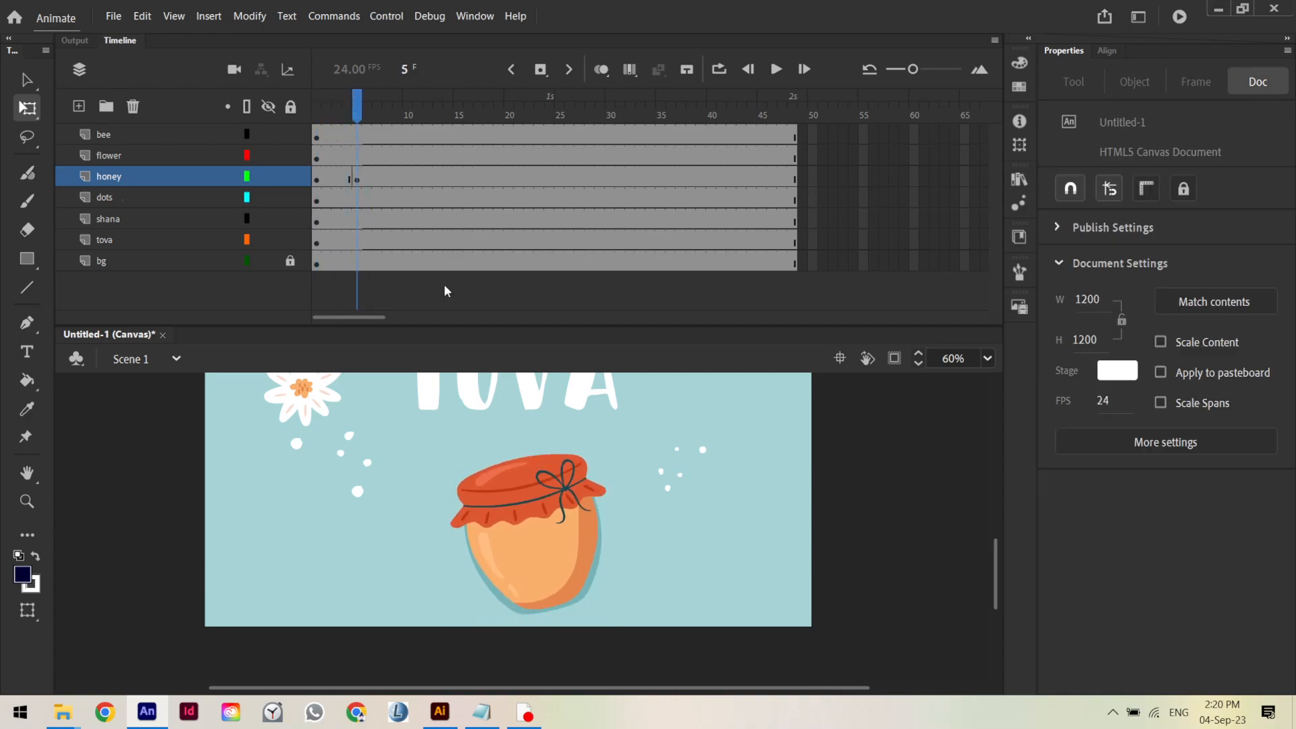
Rotate the enlarged honey jar slightly clockwise at frame 5 and scrub between the keyframes to compare the poses
click(580, 571)
key(ctrl+equal)
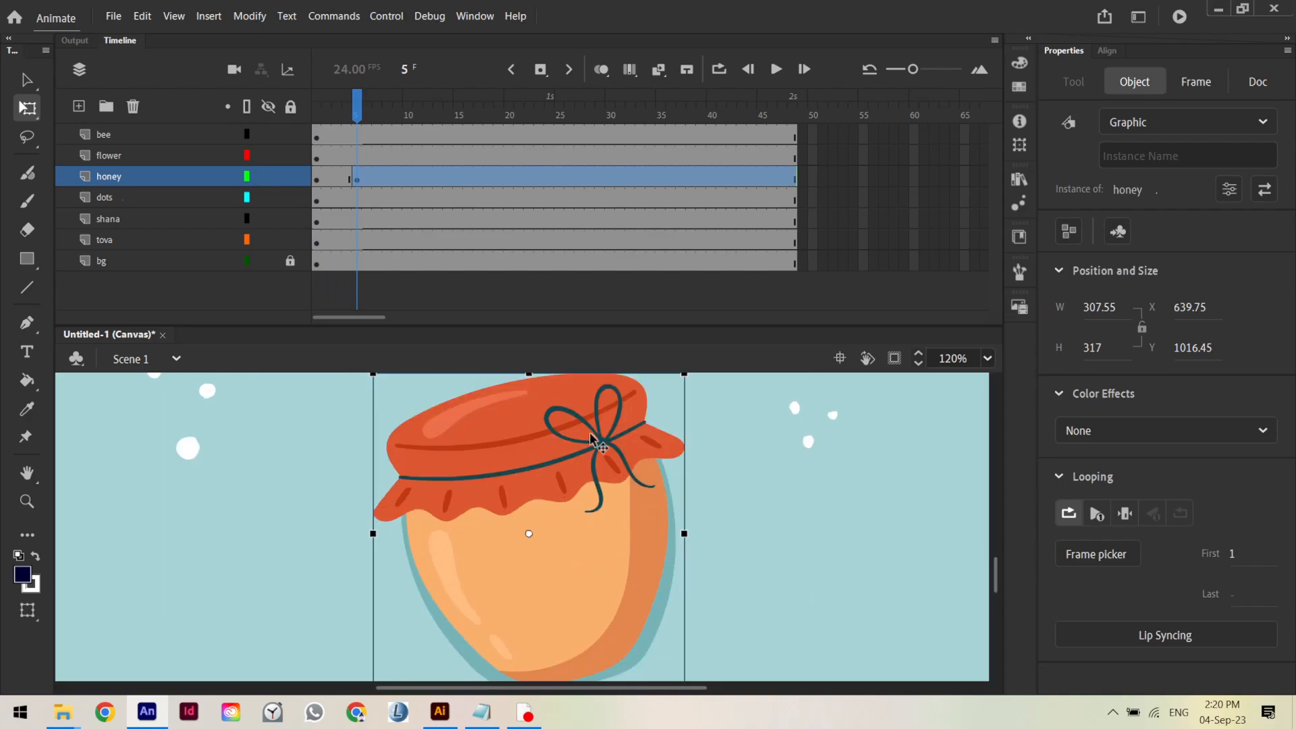
scroll(590, 432, up, 1)
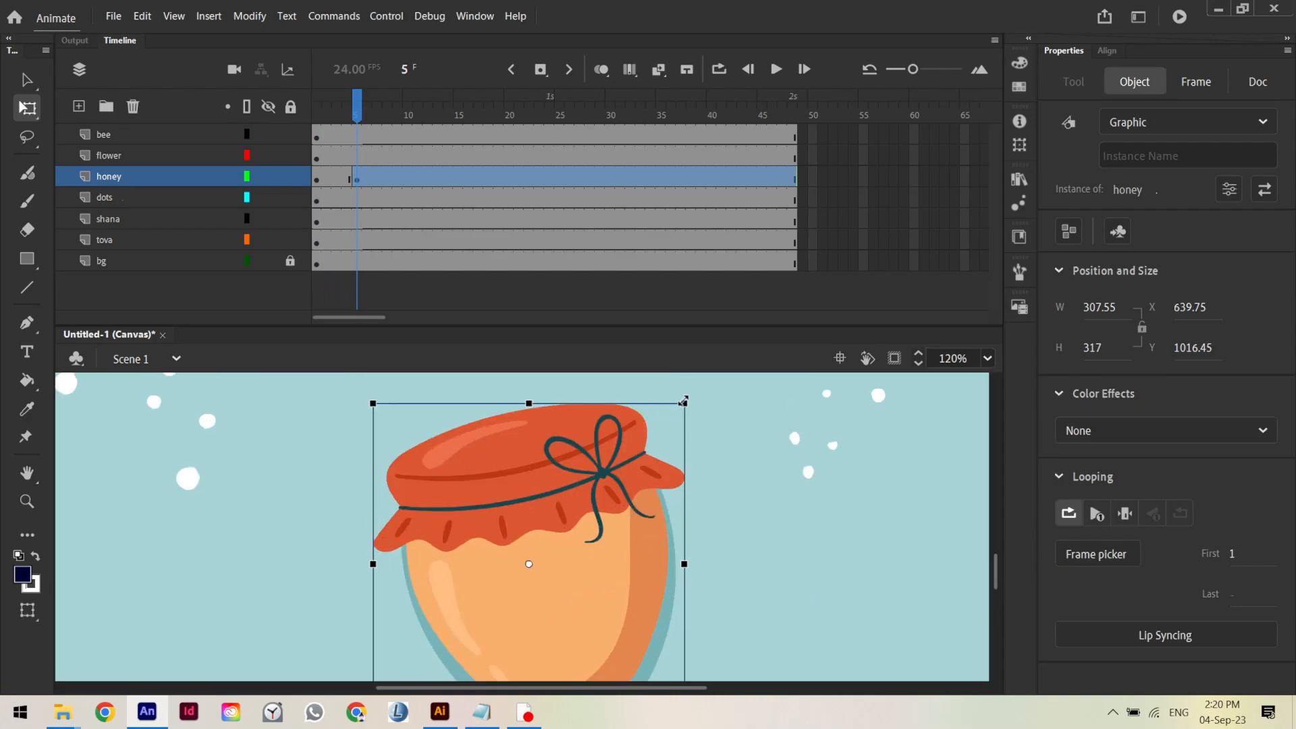
drag(683, 402, 706, 417)
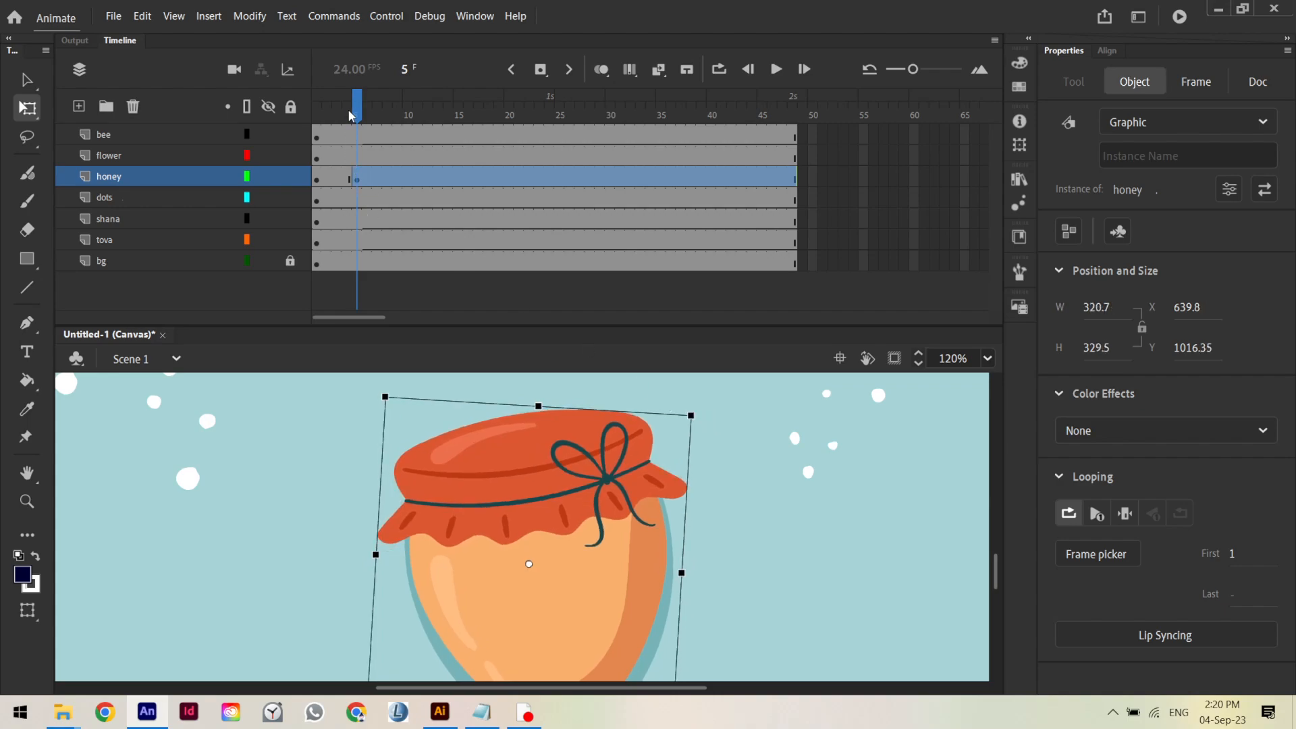
drag(350, 116, 356, 143)
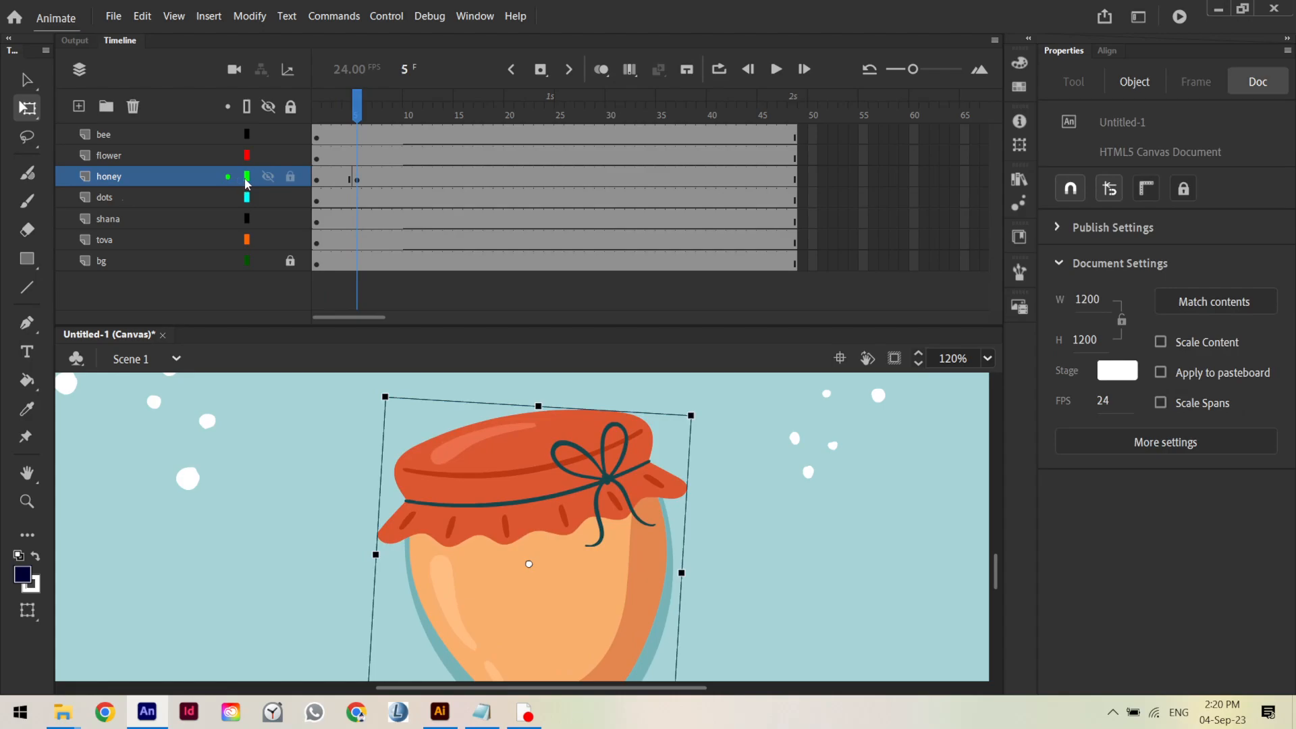
Display the honey layer's artwork as outlines
key(ctrl+minus)
key(ctrl+minus)
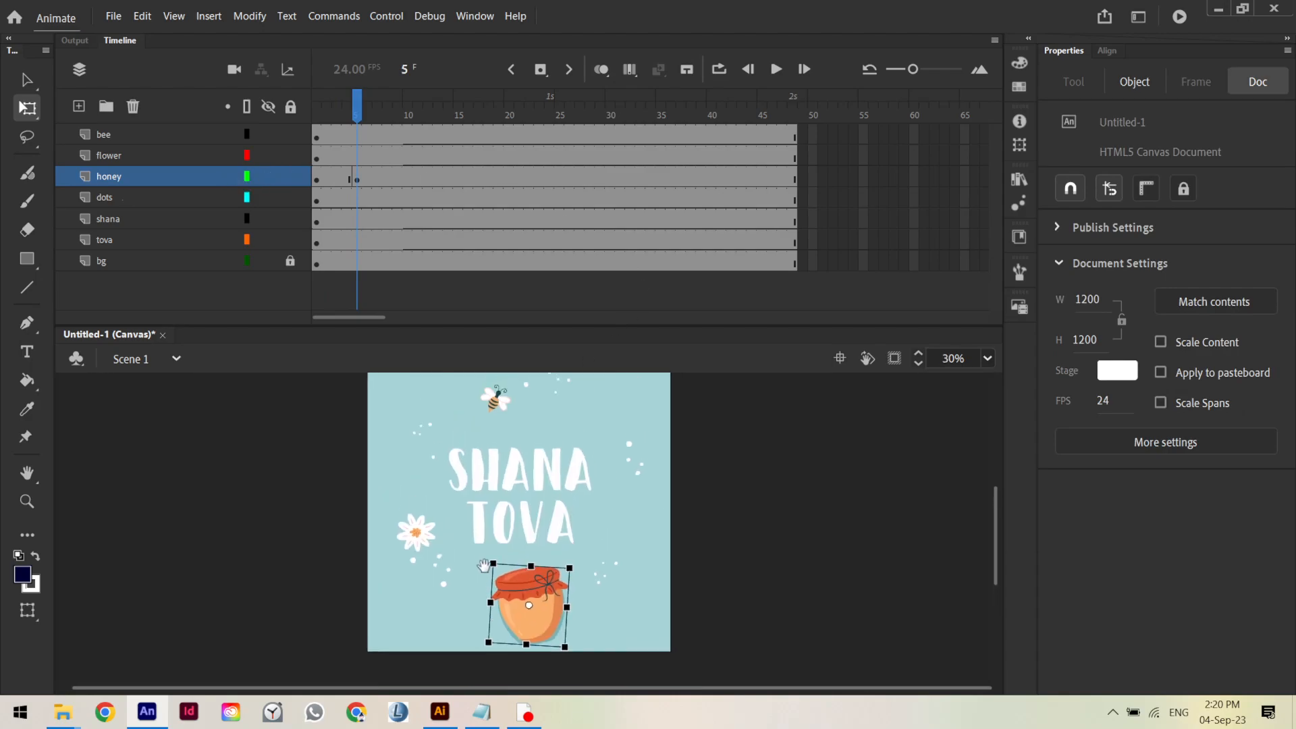
click(247, 177)
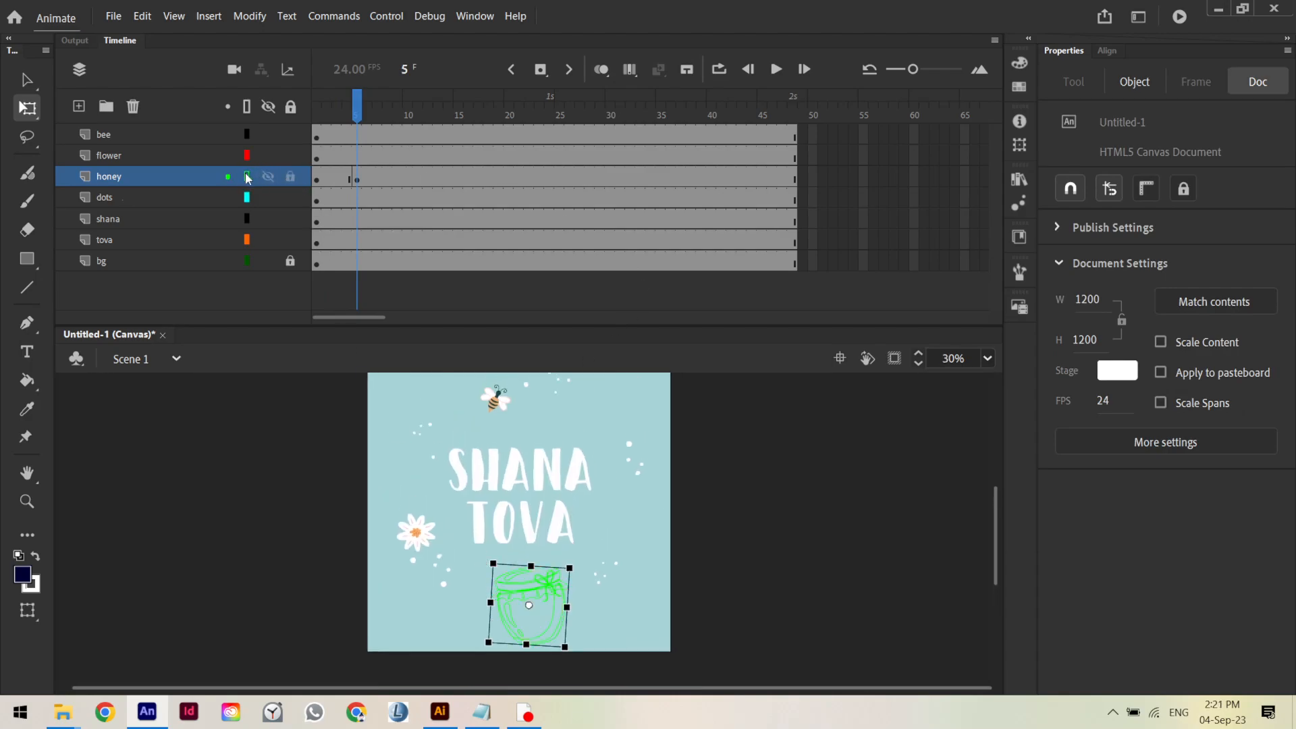
Restore the honey layer's normal display and create a classic tween between its keyframes at frames 1 and 5
click(247, 177)
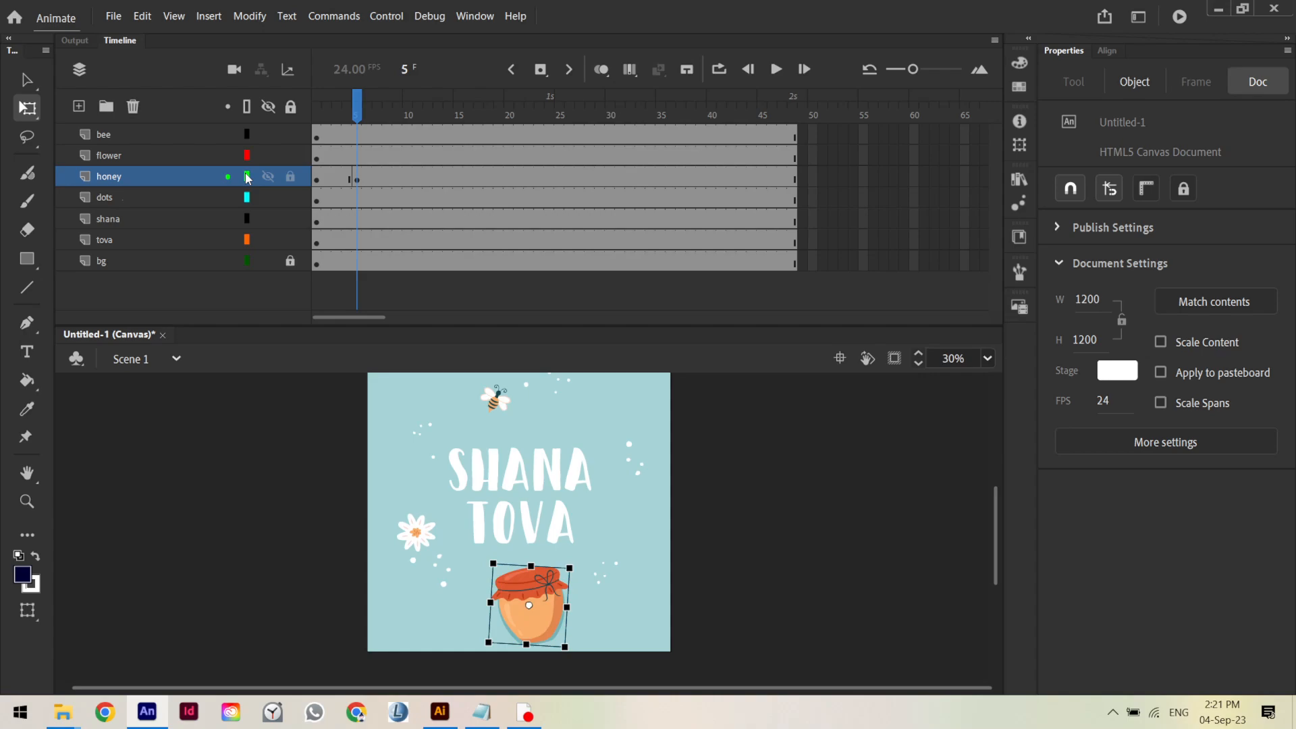
click(334, 175)
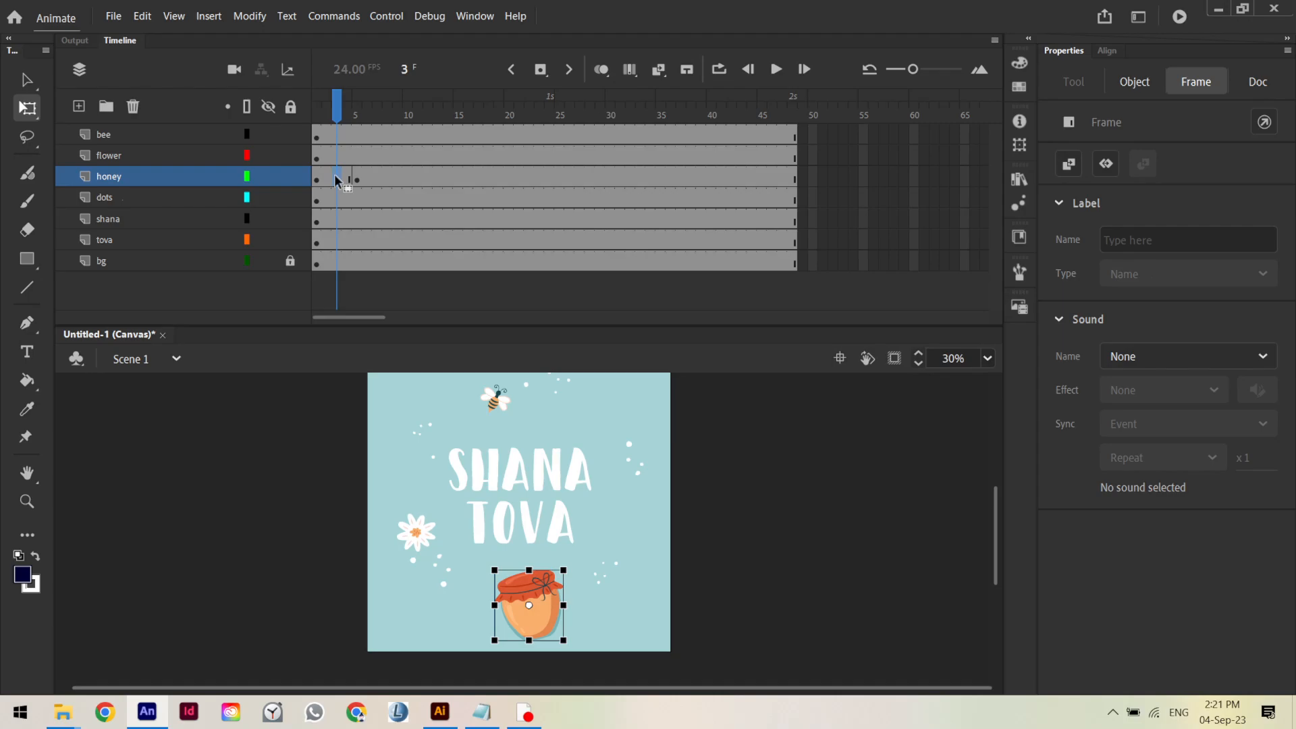
right_click(334, 174)
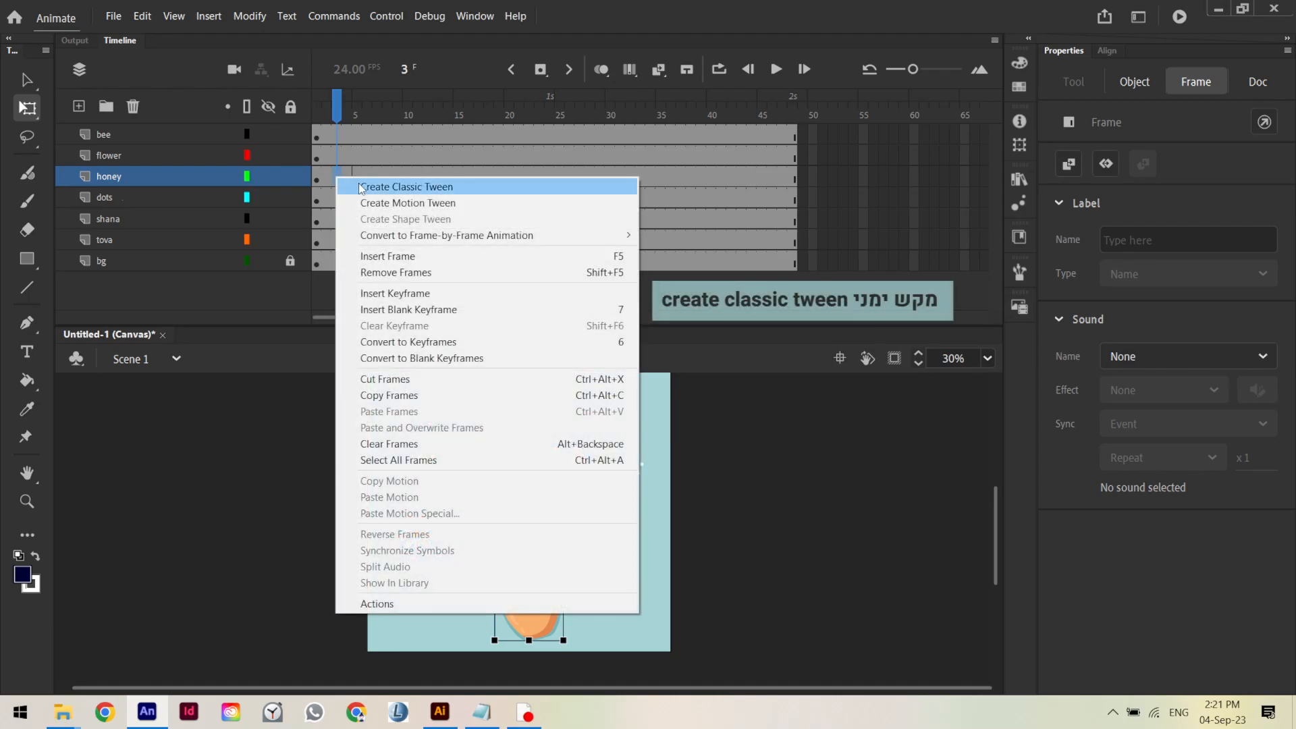
click(358, 181)
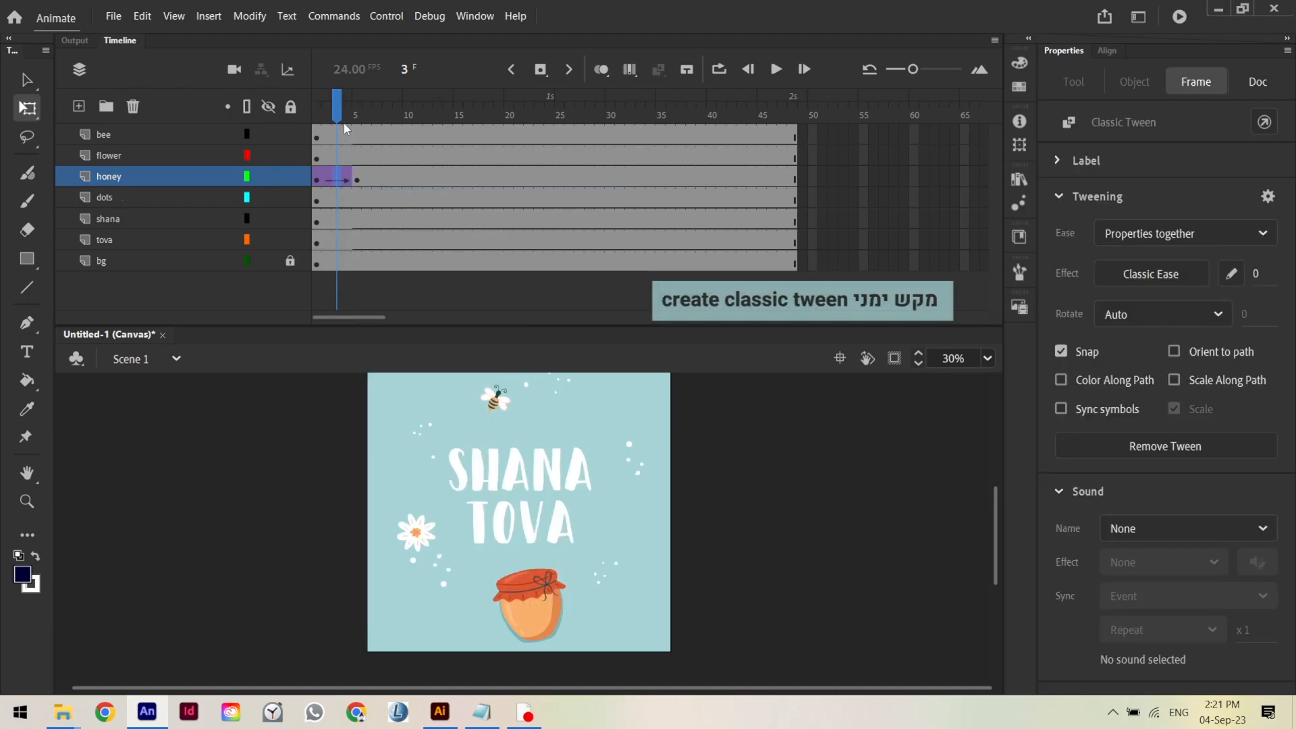
drag(343, 123, 350, 156)
Copy the honey layer's frame 1 keyframe to frame 9 and remove the classic tween from the copy
click(317, 180)
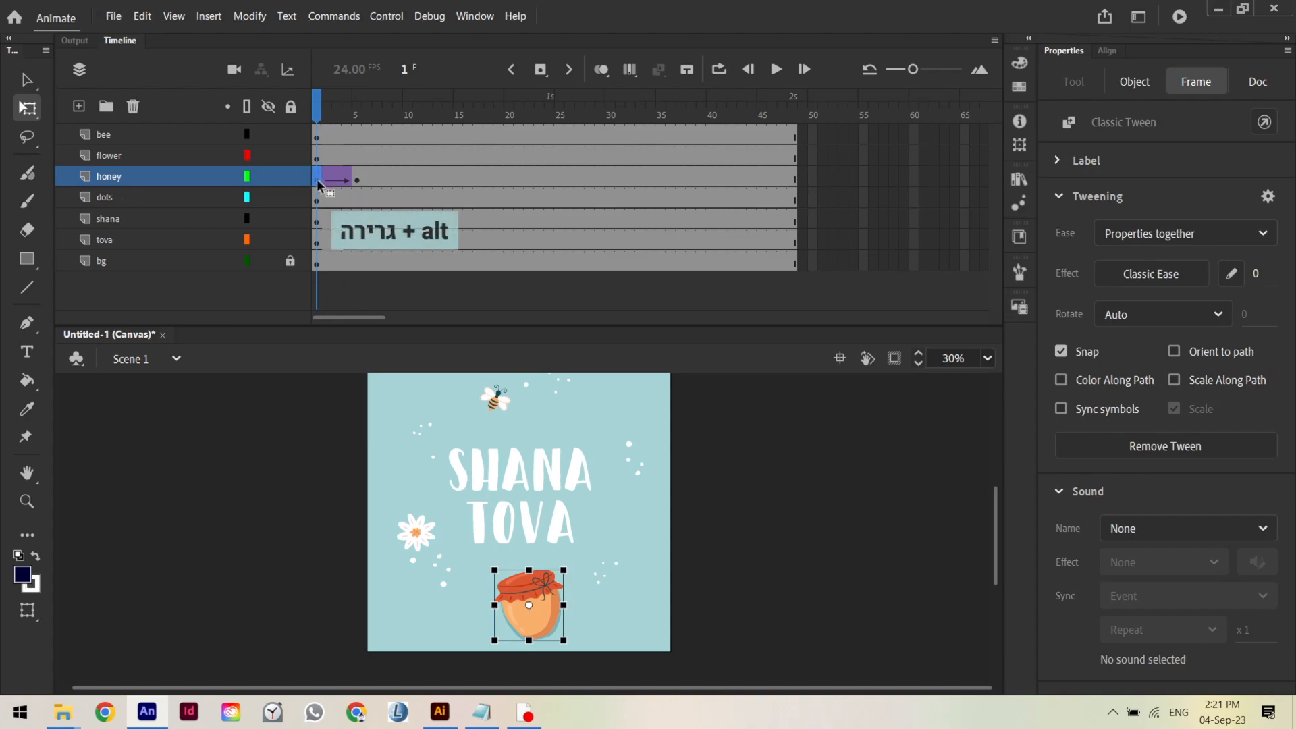
drag(393, 181, 399, 181)
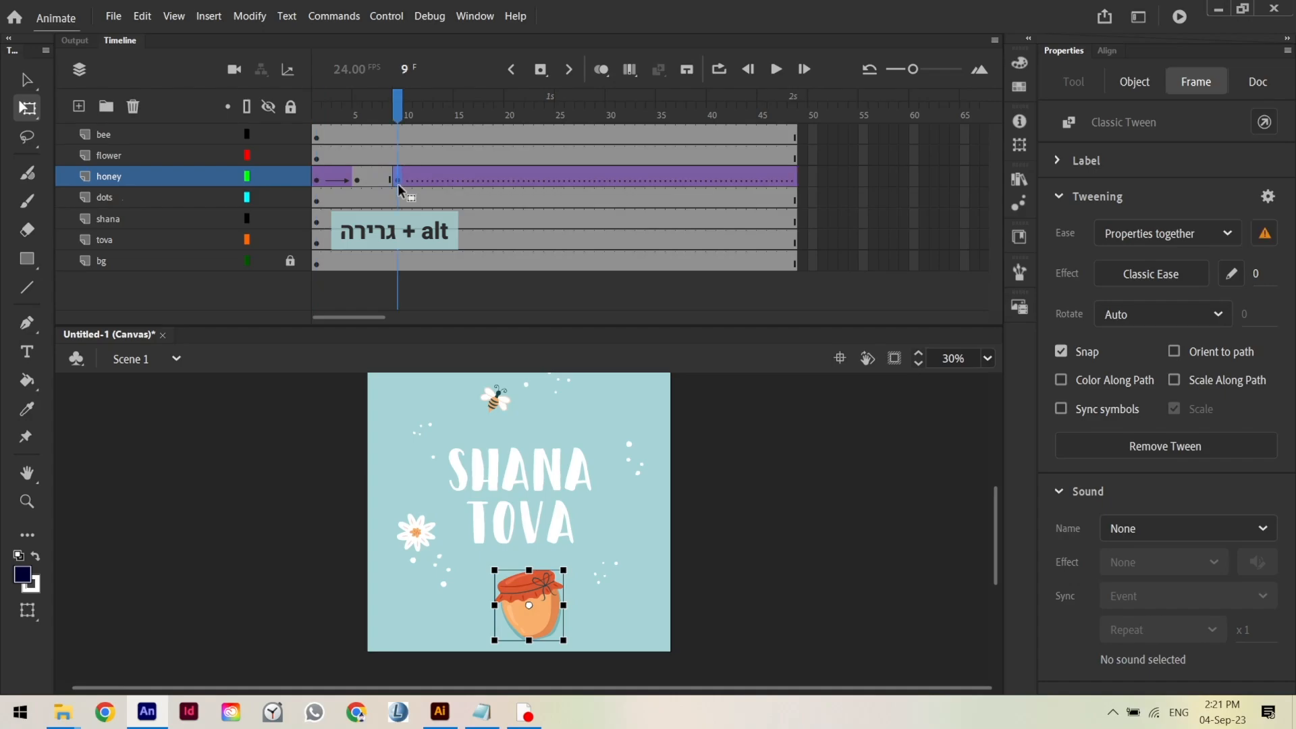
right_click(400, 180)
click(407, 191)
Create a classic tween between frames 5 and 9 on the honey layer and play back the jar's motion
right_click(384, 177)
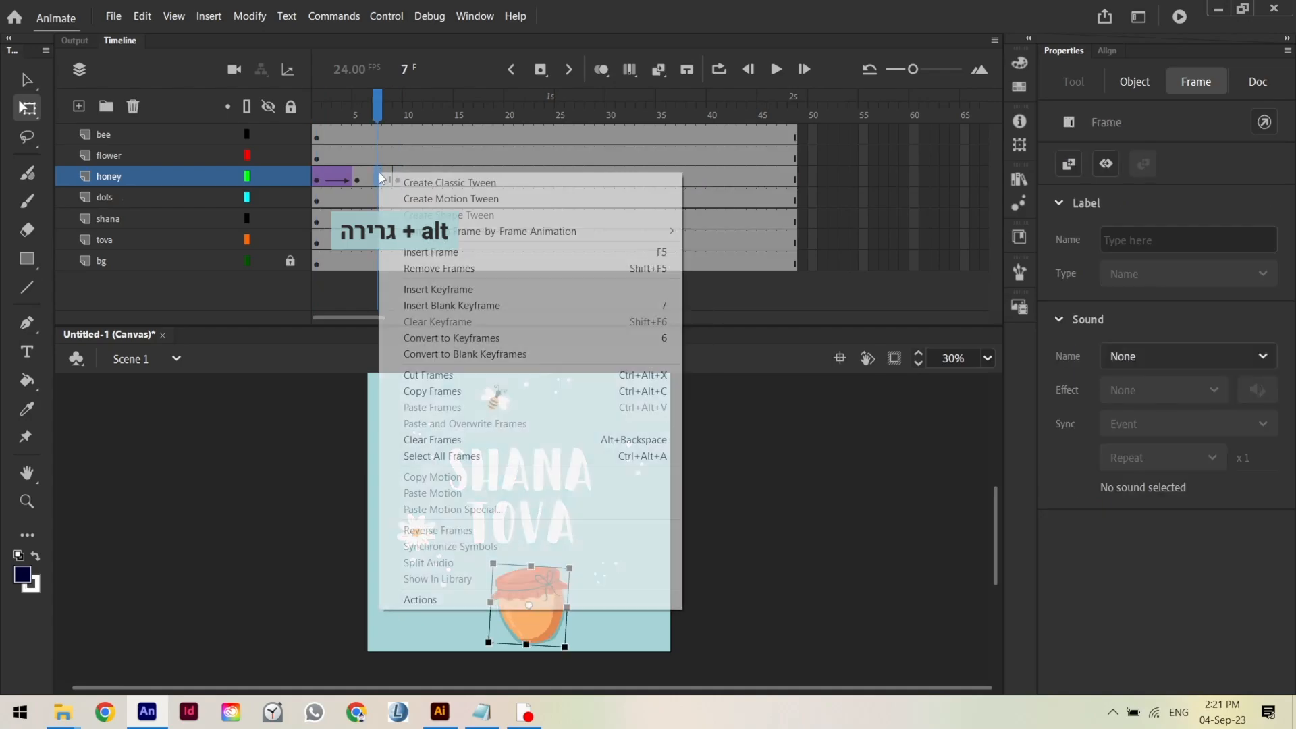
click(432, 186)
click(348, 108)
drag(347, 108, 293, 130)
key(Return)
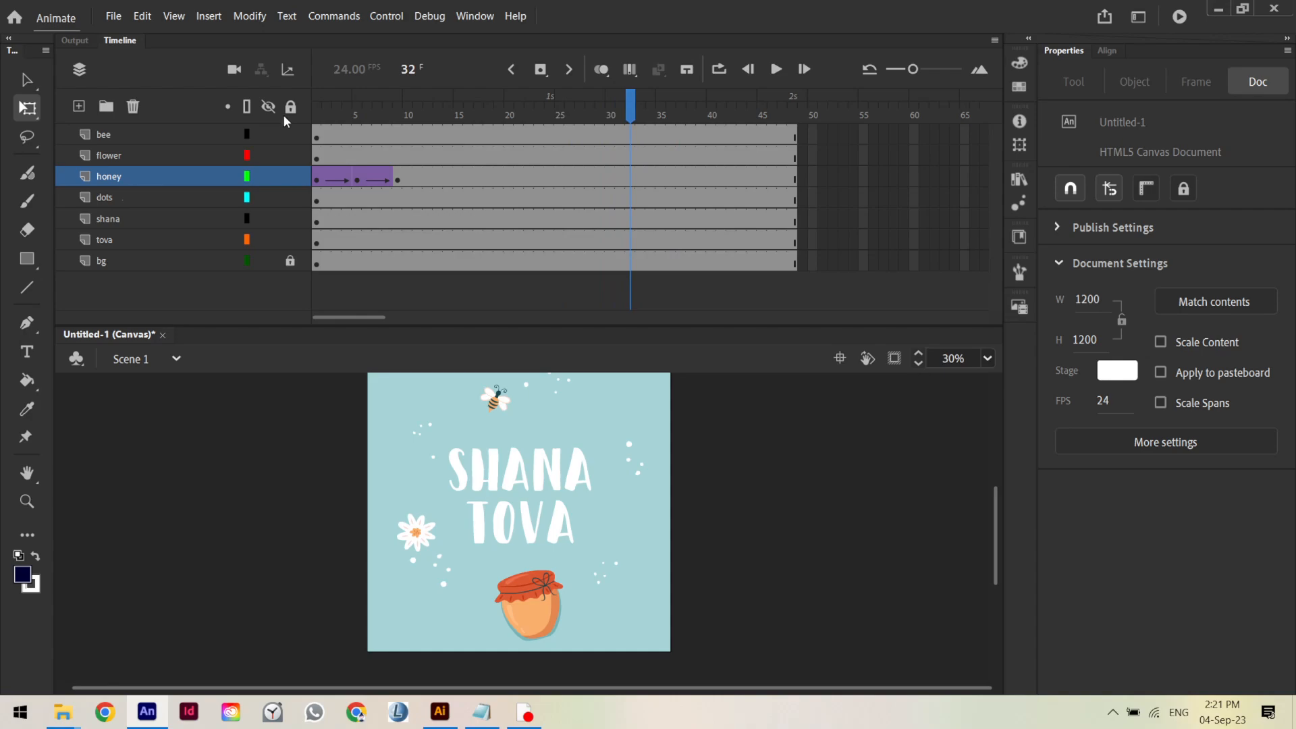
Retime the honey layer by moving its second keyframe to frame 12 and its last to frame 24, and play the animation
click(361, 178)
drag(362, 178, 550, 179)
click(430, 173)
click(469, 179)
drag(546, 119, 317, 124)
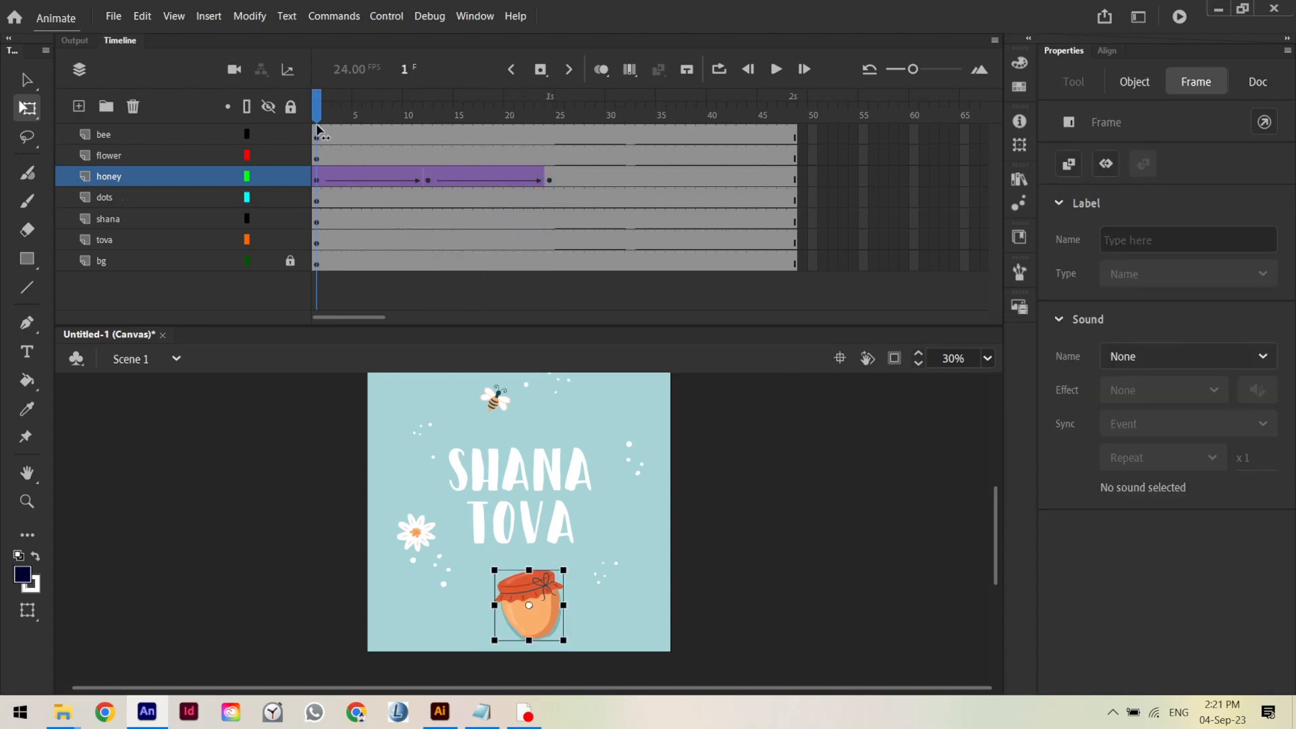
key(Return)
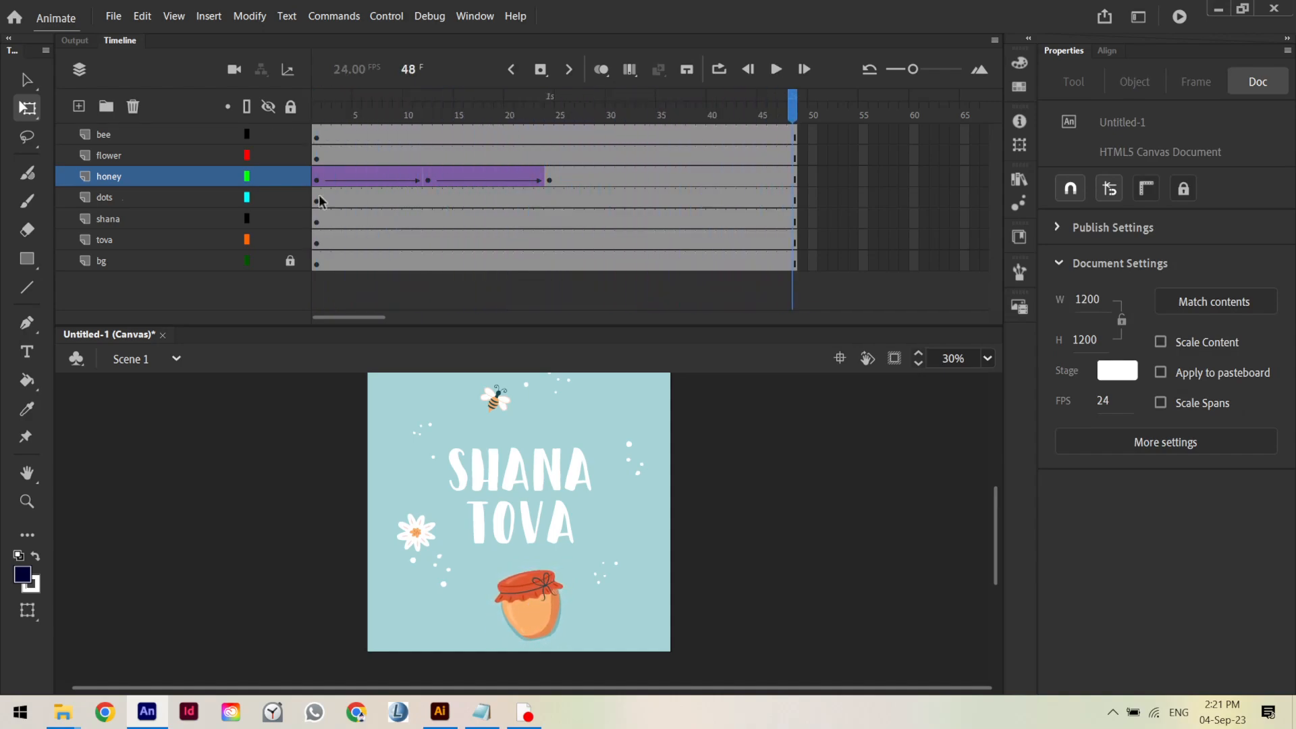
Insert a keyframe at frame 12 on the flower layer and rotate the flower a quarter turn clockwise
click(413, 532)
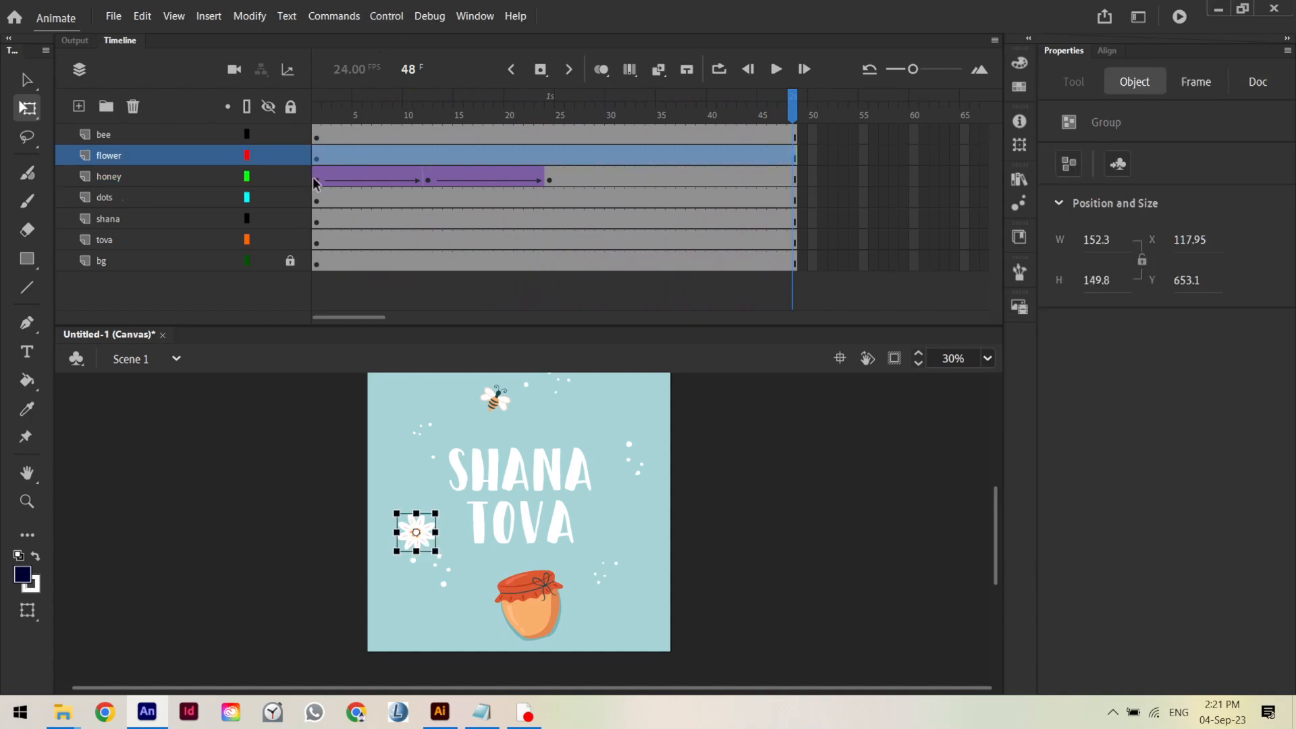
click(424, 159)
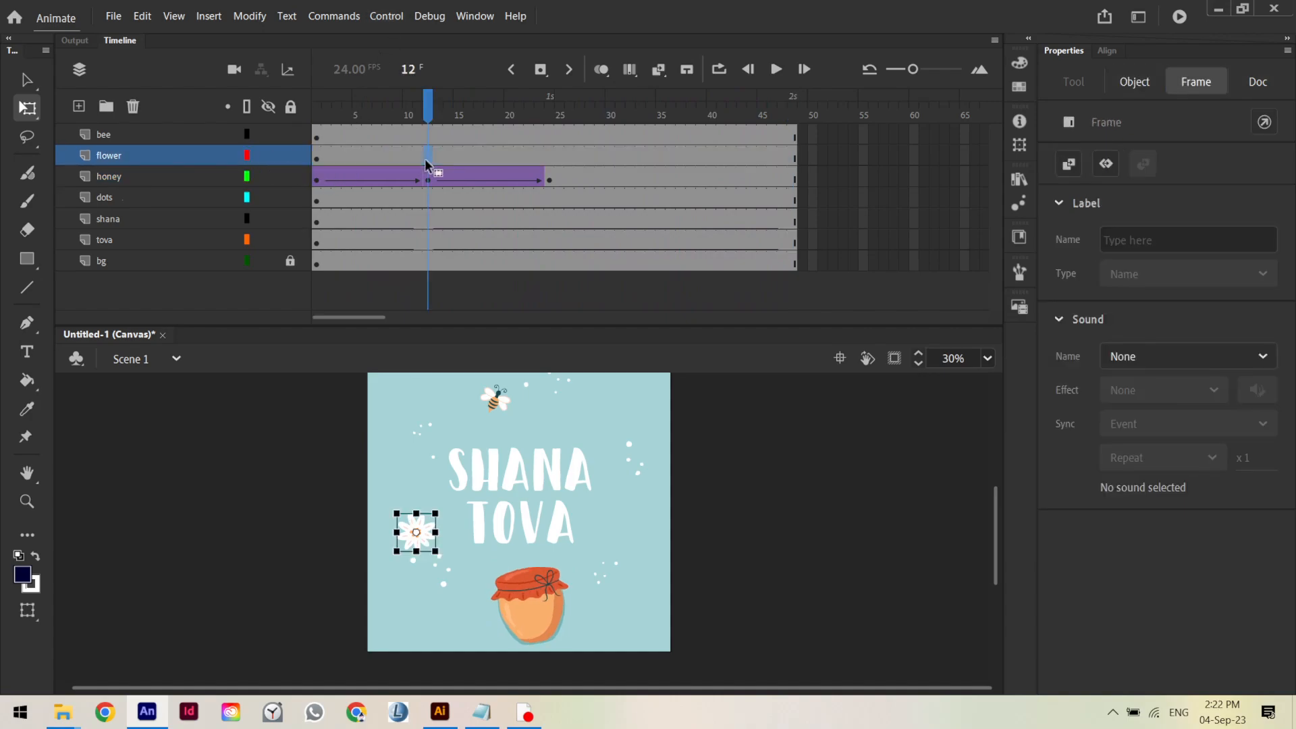
key(F6)
scroll(490, 533, up, 2)
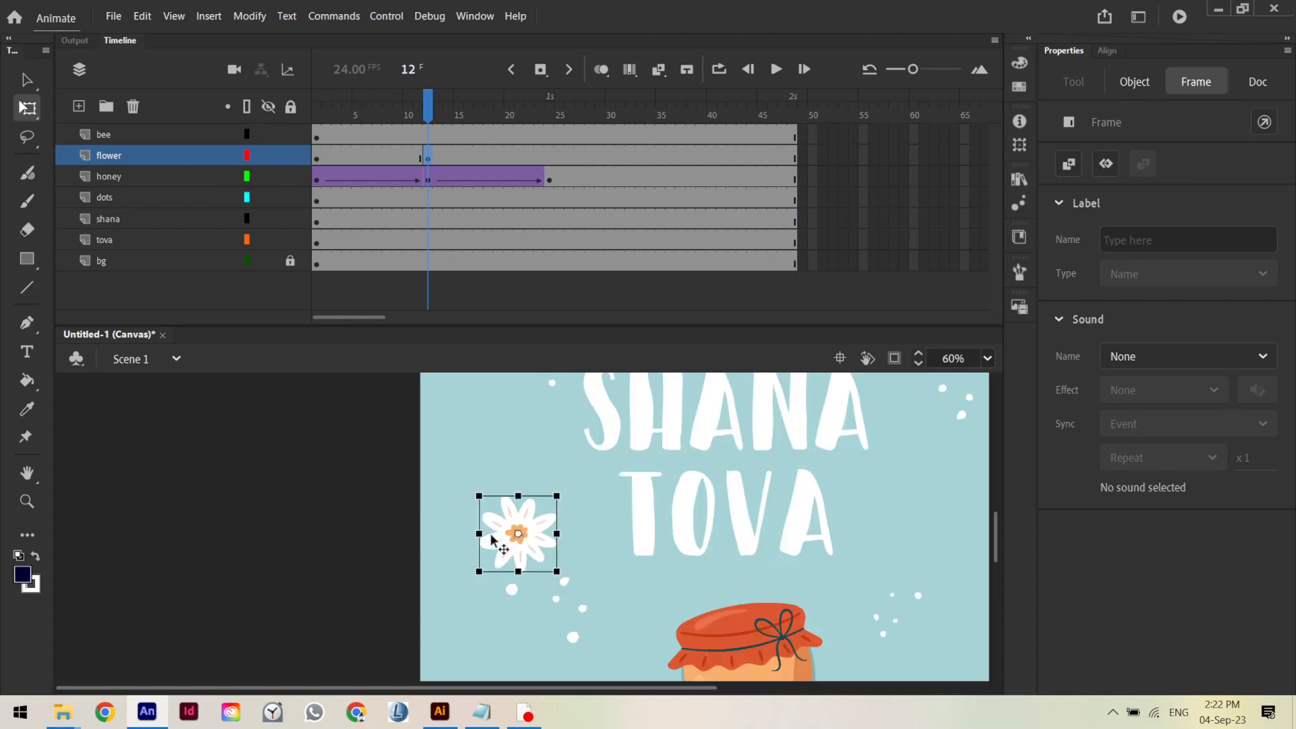
drag(578, 496, 573, 591)
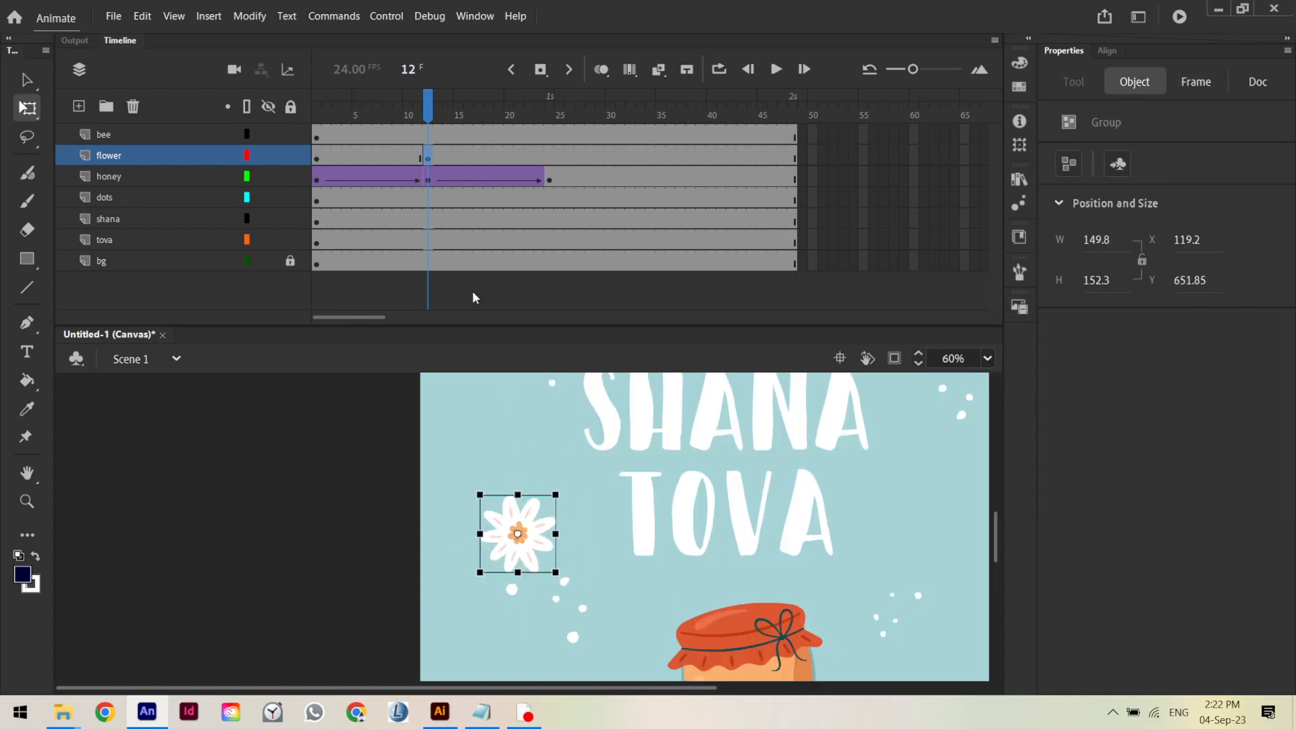
Try to create a classic tween on the flower layer between frames 1 and 12
click(406, 157)
right_click(403, 149)
click(437, 161)
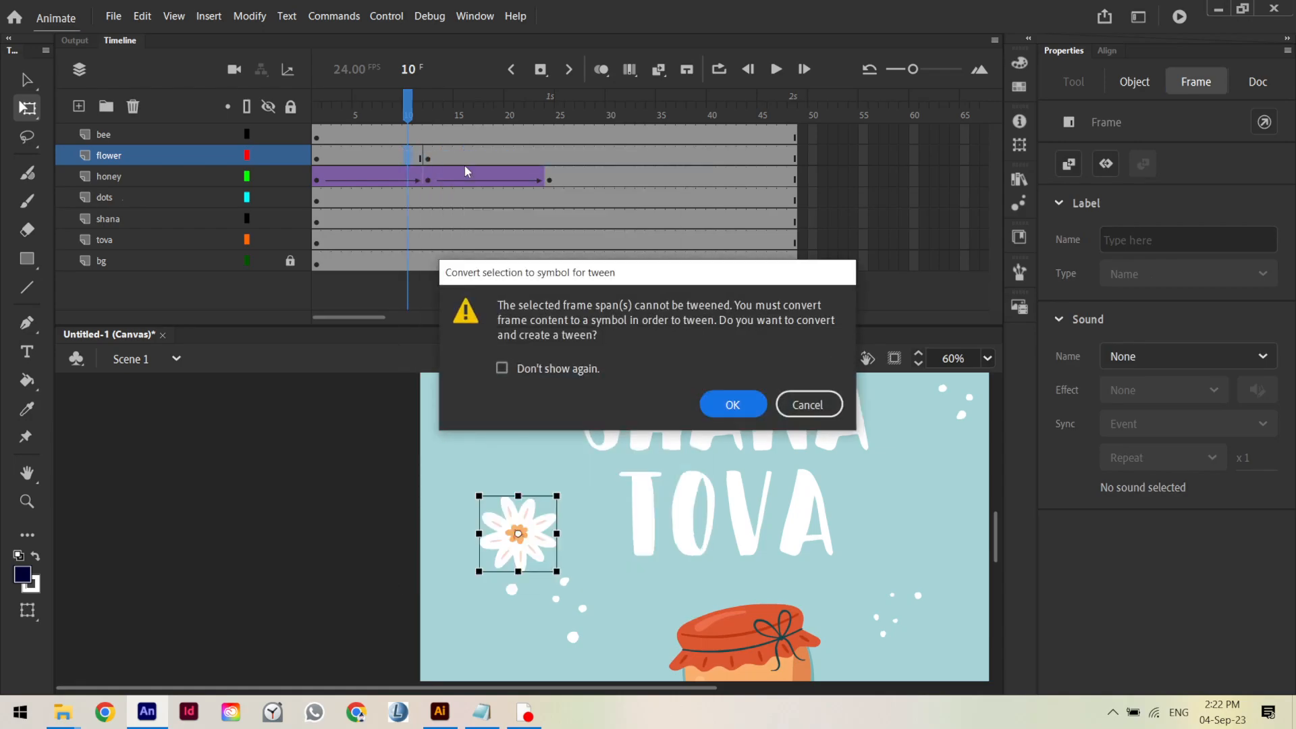
click(808, 404)
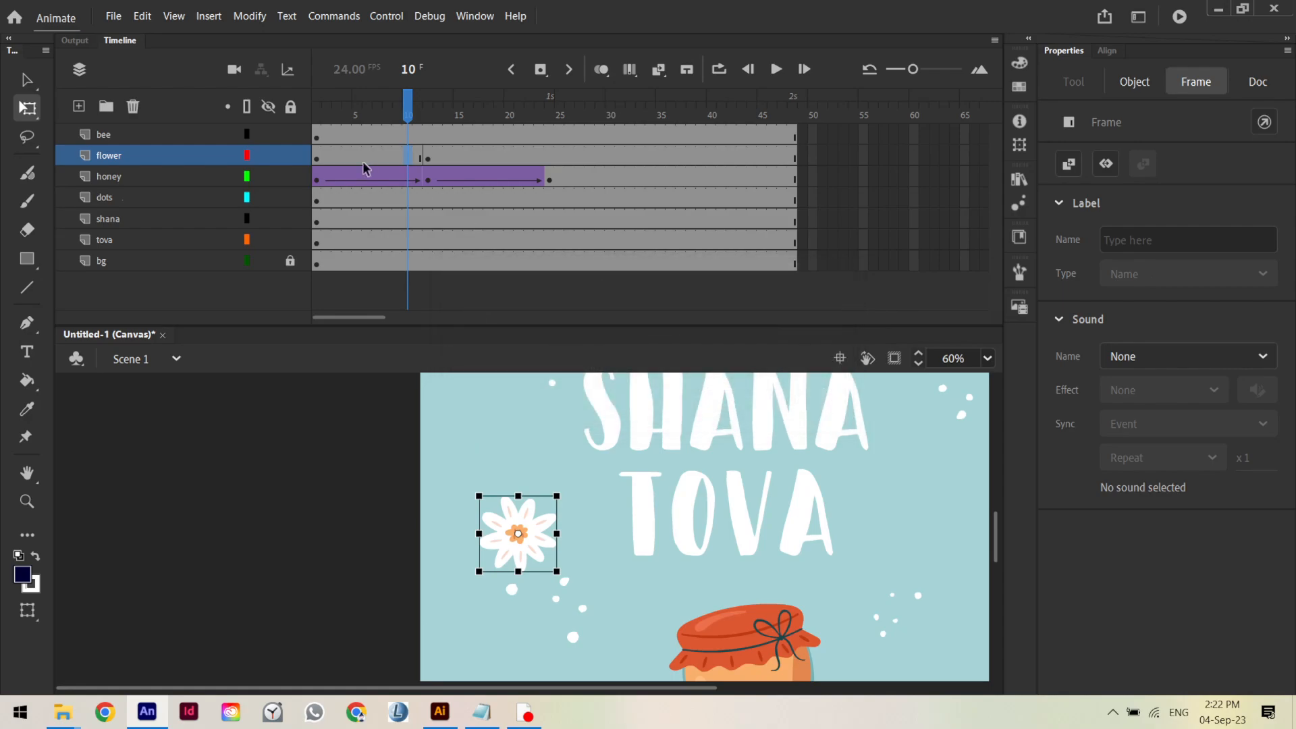
Clear the flower layer's keyframe at frame 12 and return to the start of the timeline
click(542, 534)
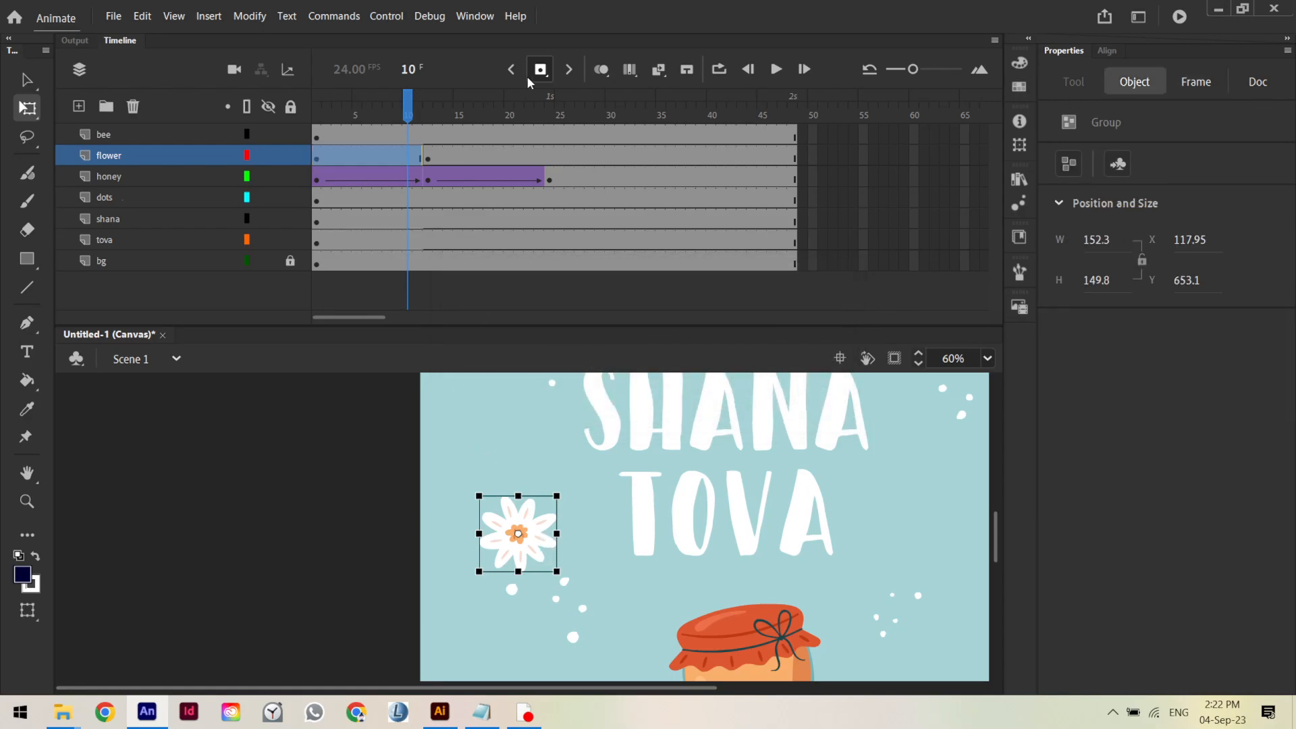
right_click(426, 161)
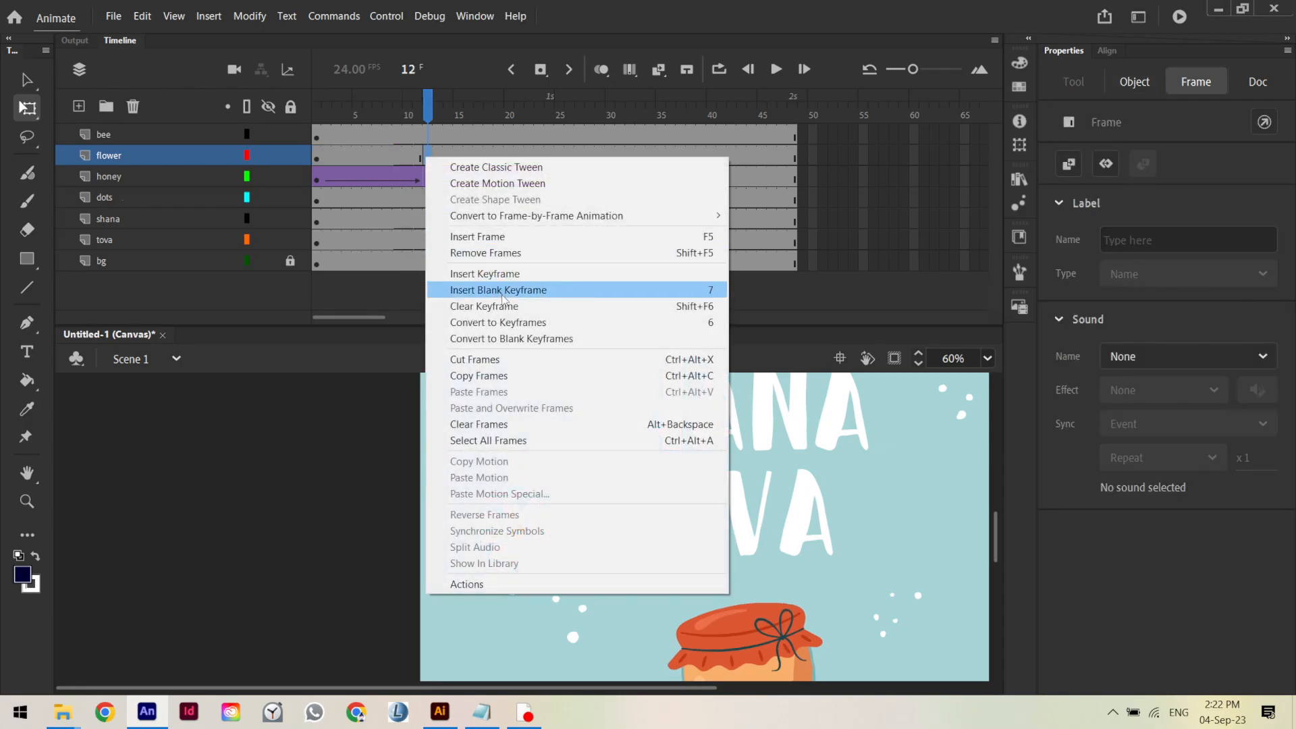
click(496, 306)
click(318, 111)
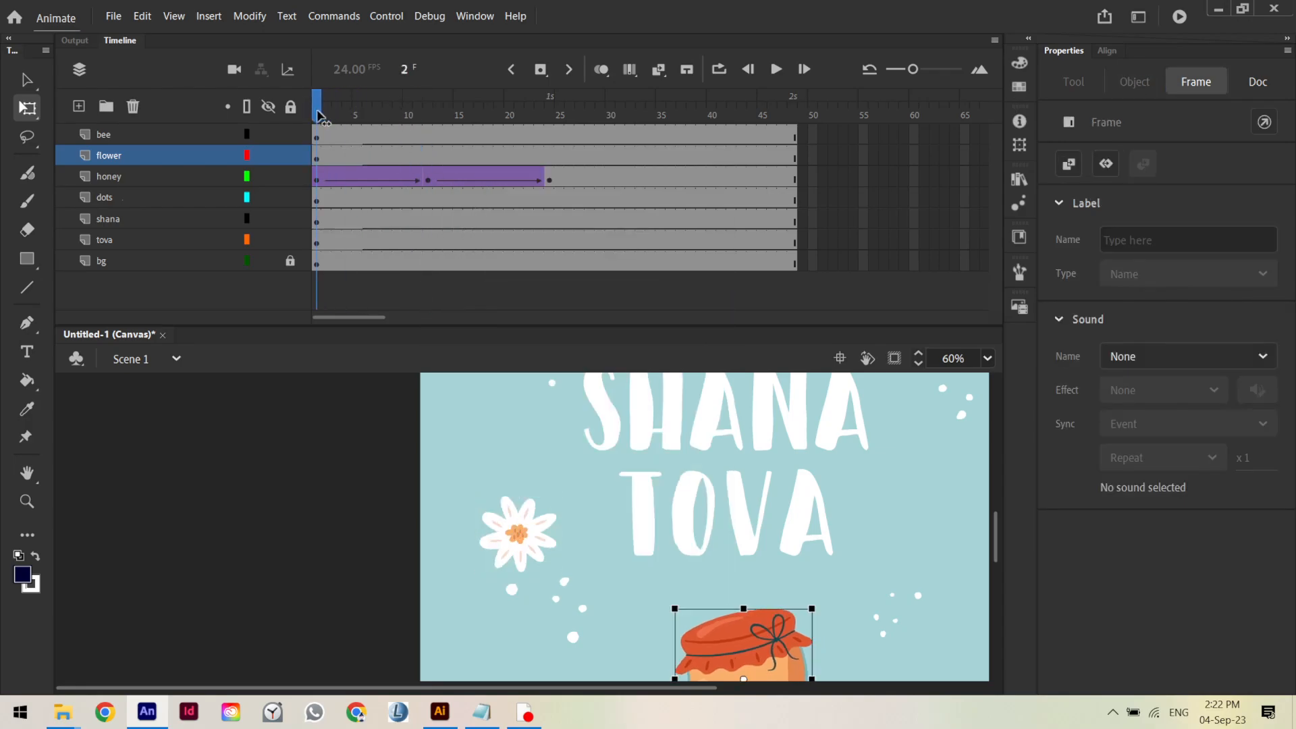
Convert the flower group to a graphic symbol named flower
click(640, 482)
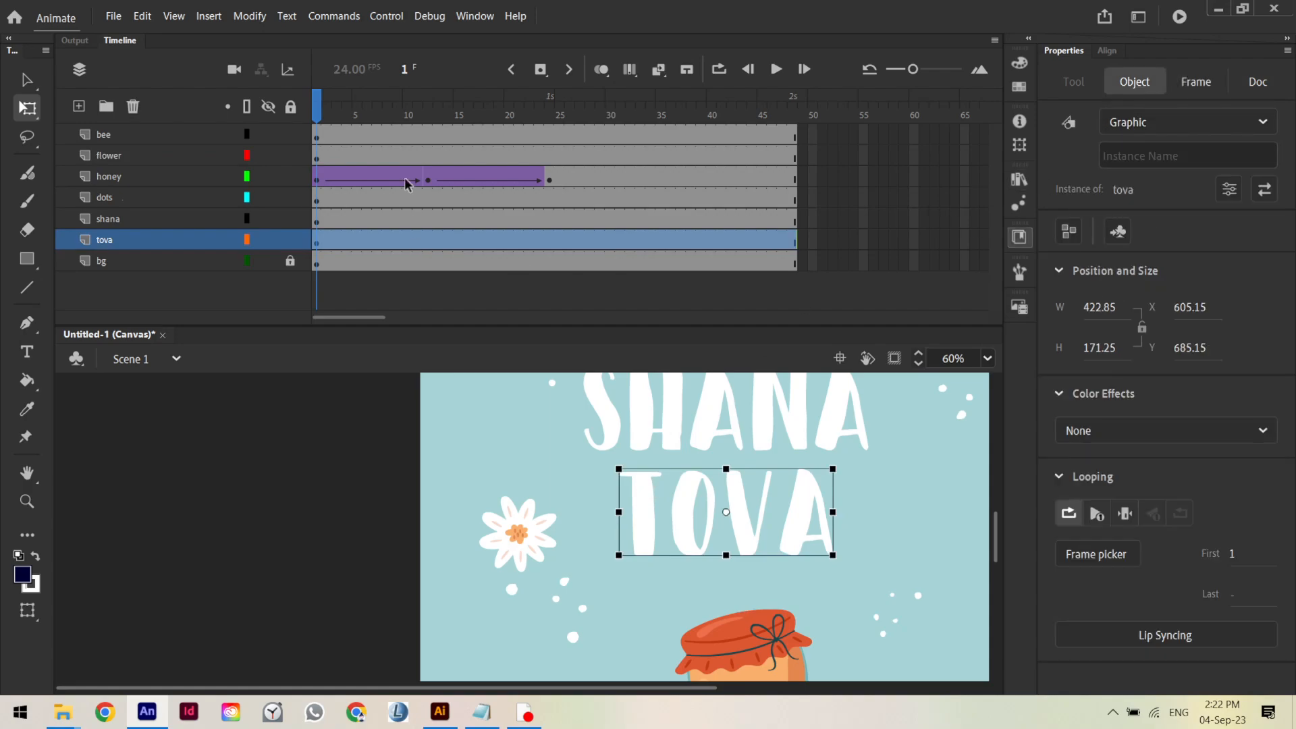
click(338, 156)
click(543, 526)
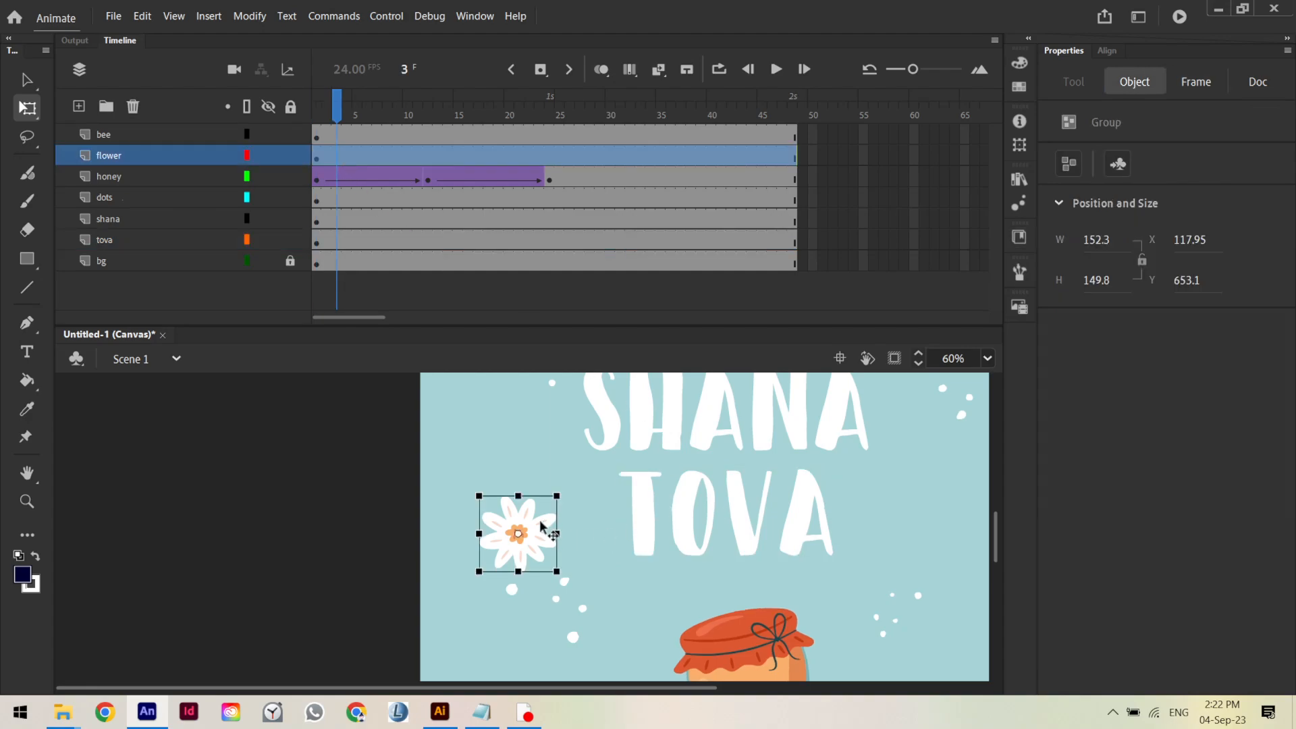
click(426, 156)
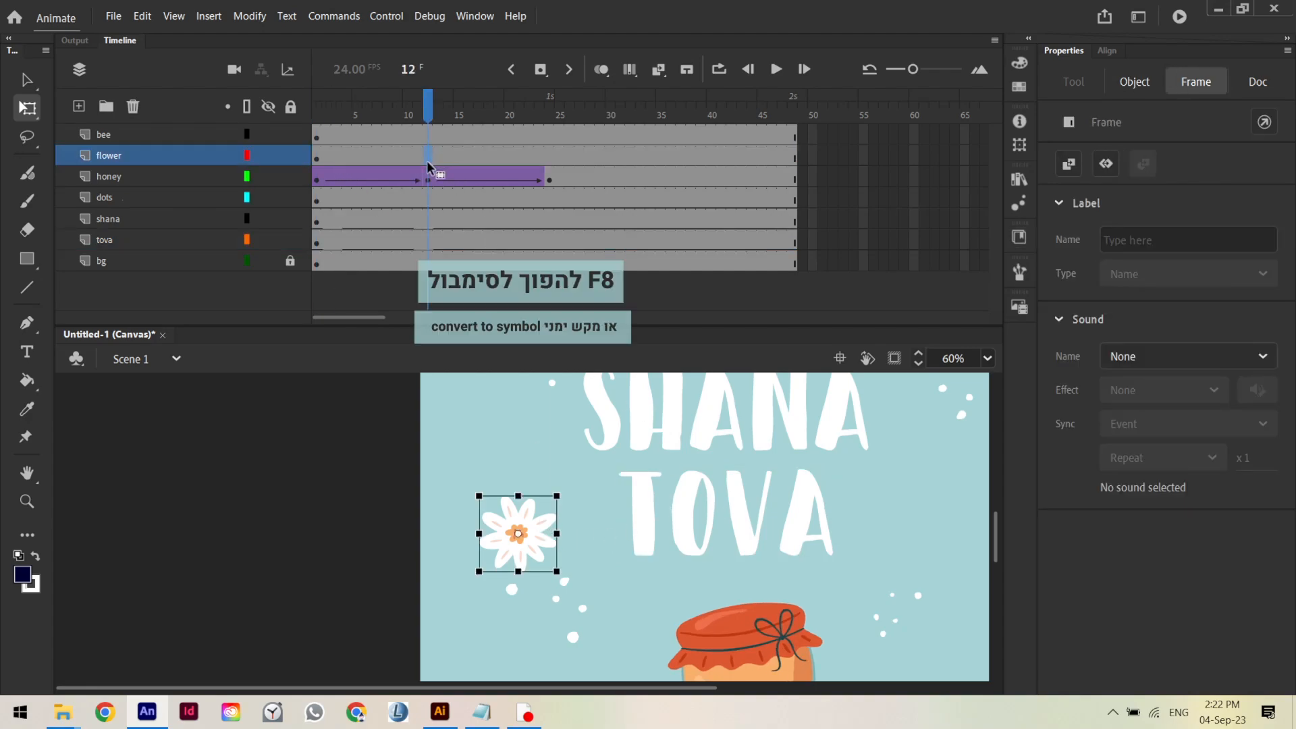
click(526, 516)
key(F8)
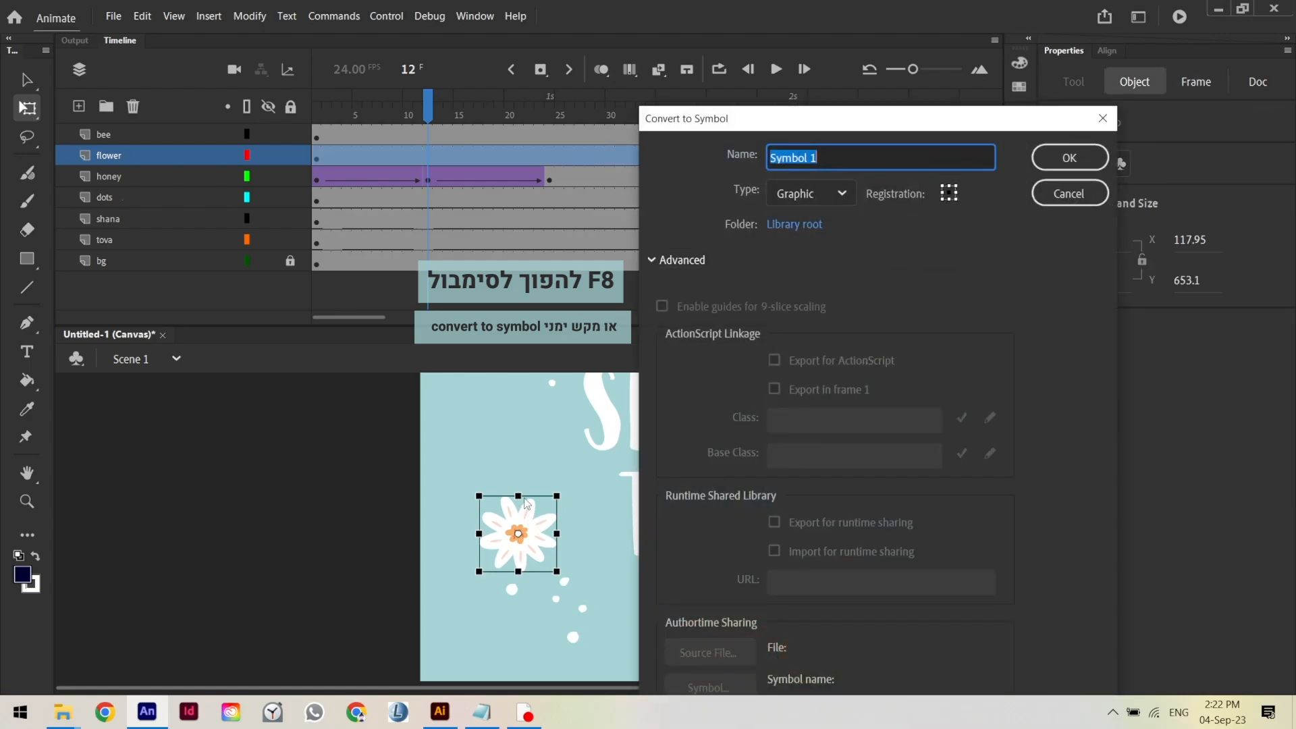
text(flower)
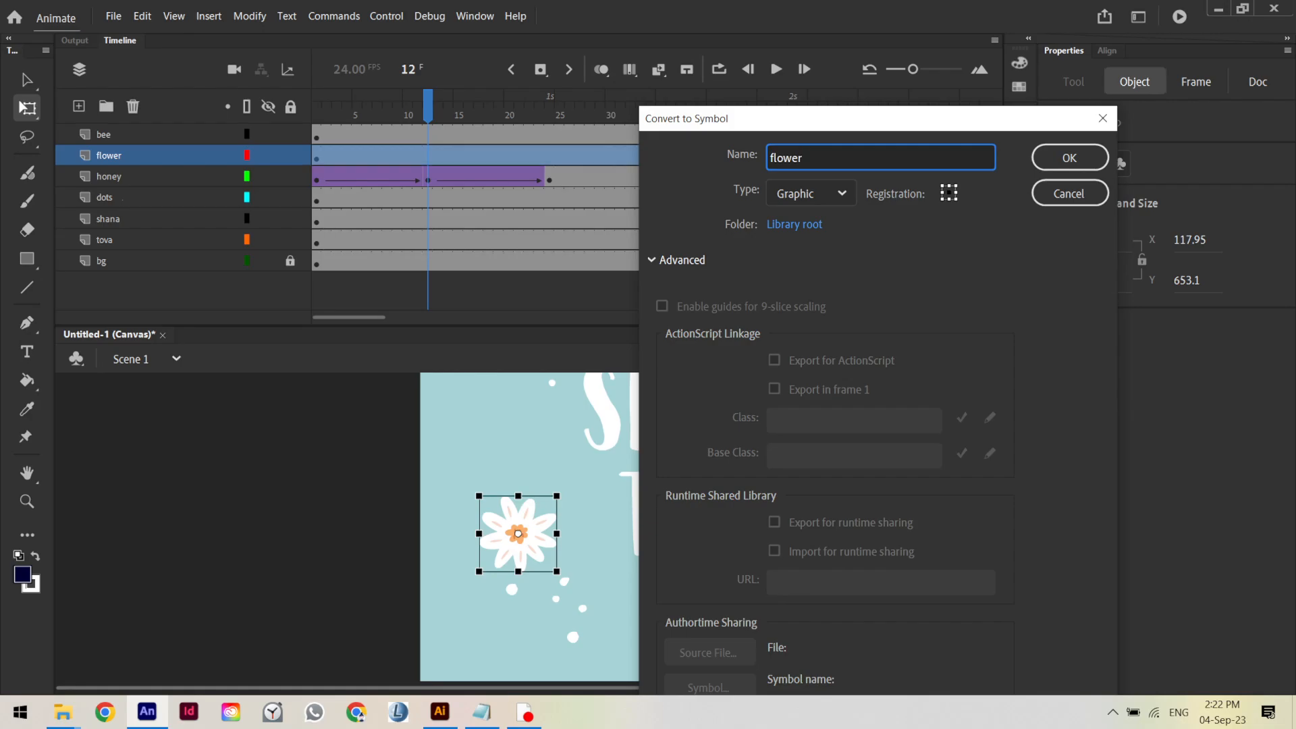
key(Return)
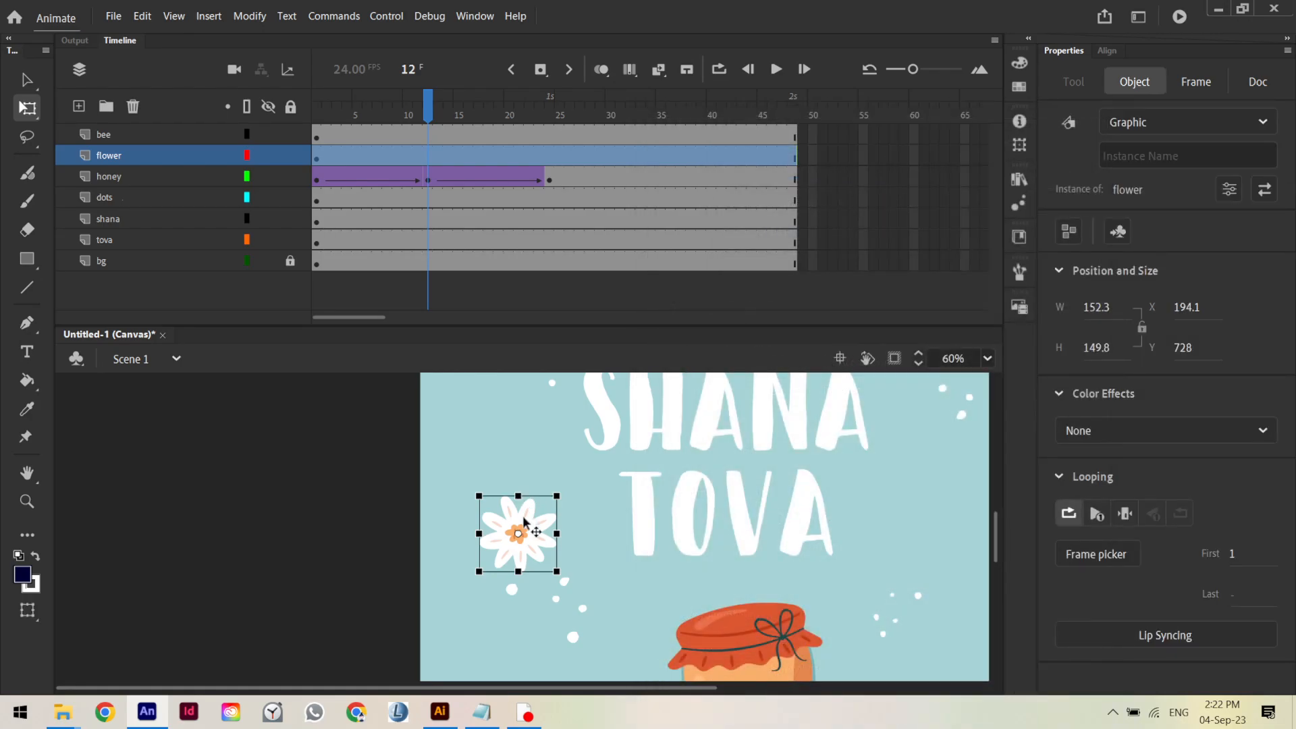
Insert a keyframe at frame 12 on the flower layer and rotate the flower symbol partway clockwise
click(427, 156)
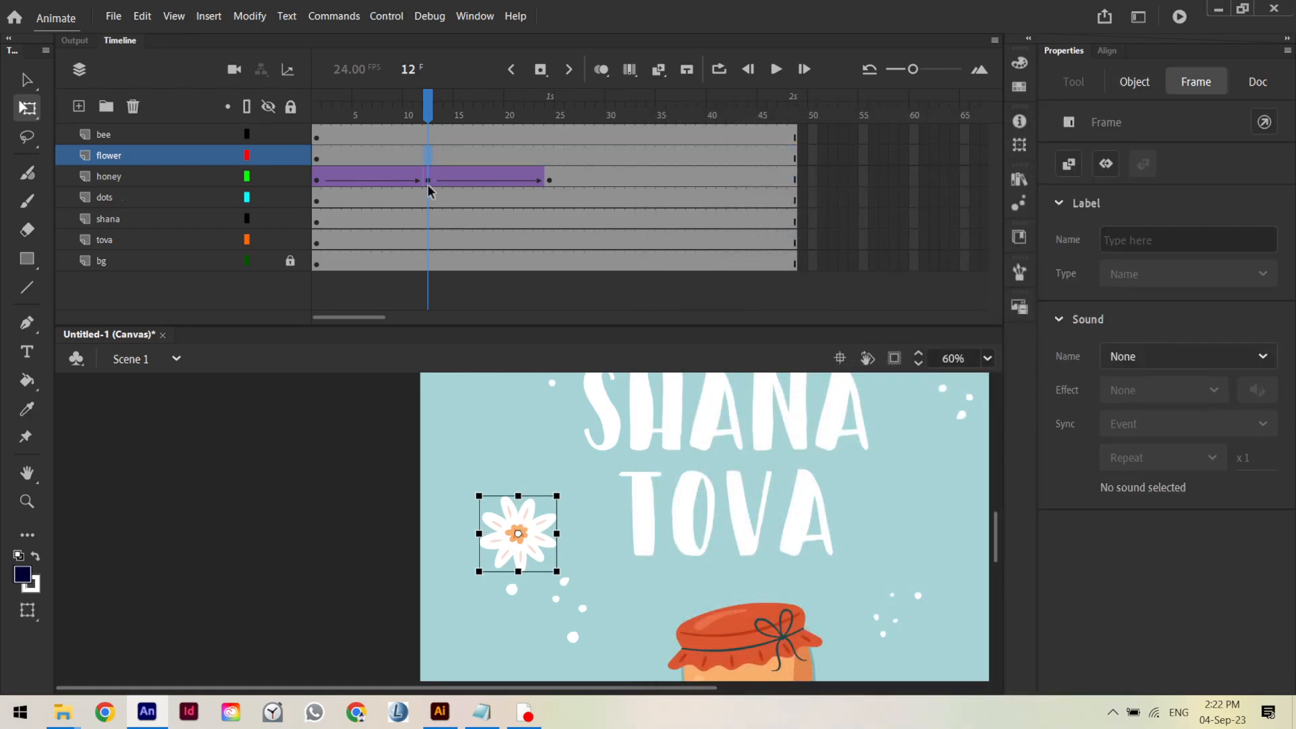
key(F6)
mouse_move(427, 100)
mouse_down()
mouse_move(348, 99)
mouse_move(428, 99)
mouse_up()
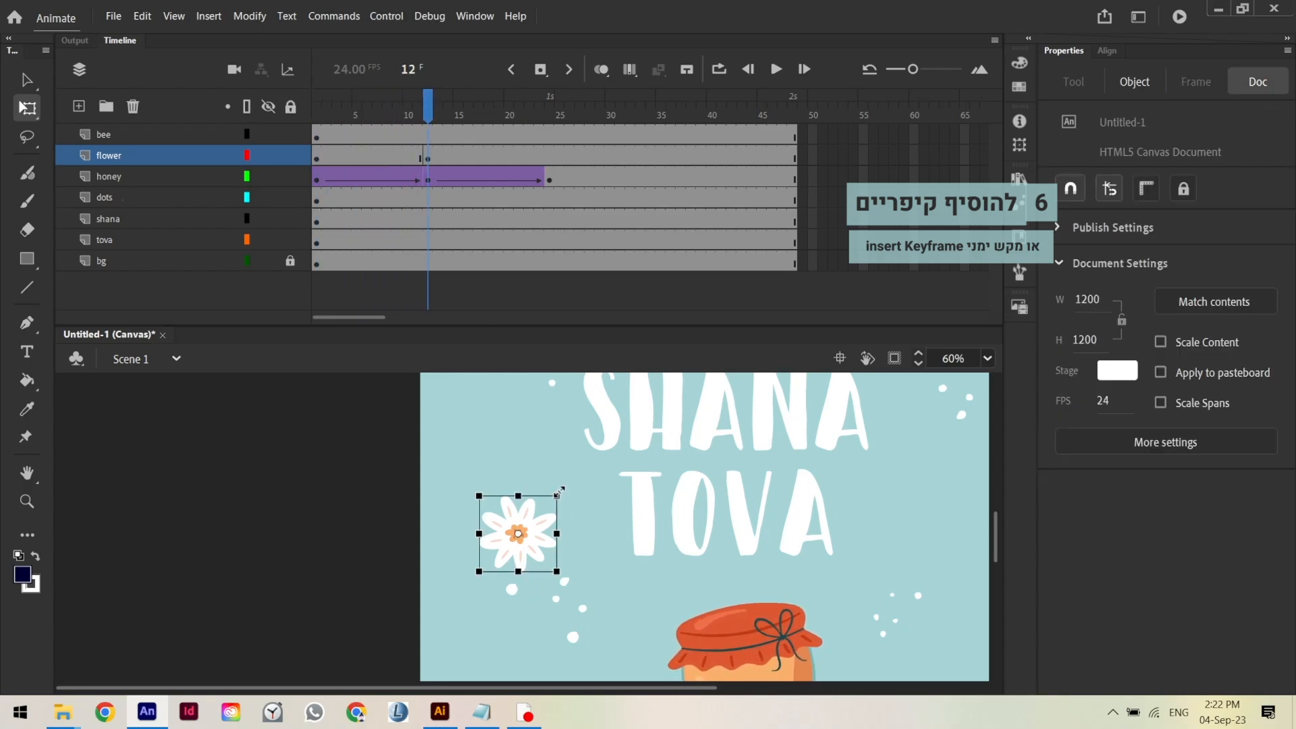
drag(560, 491, 581, 526)
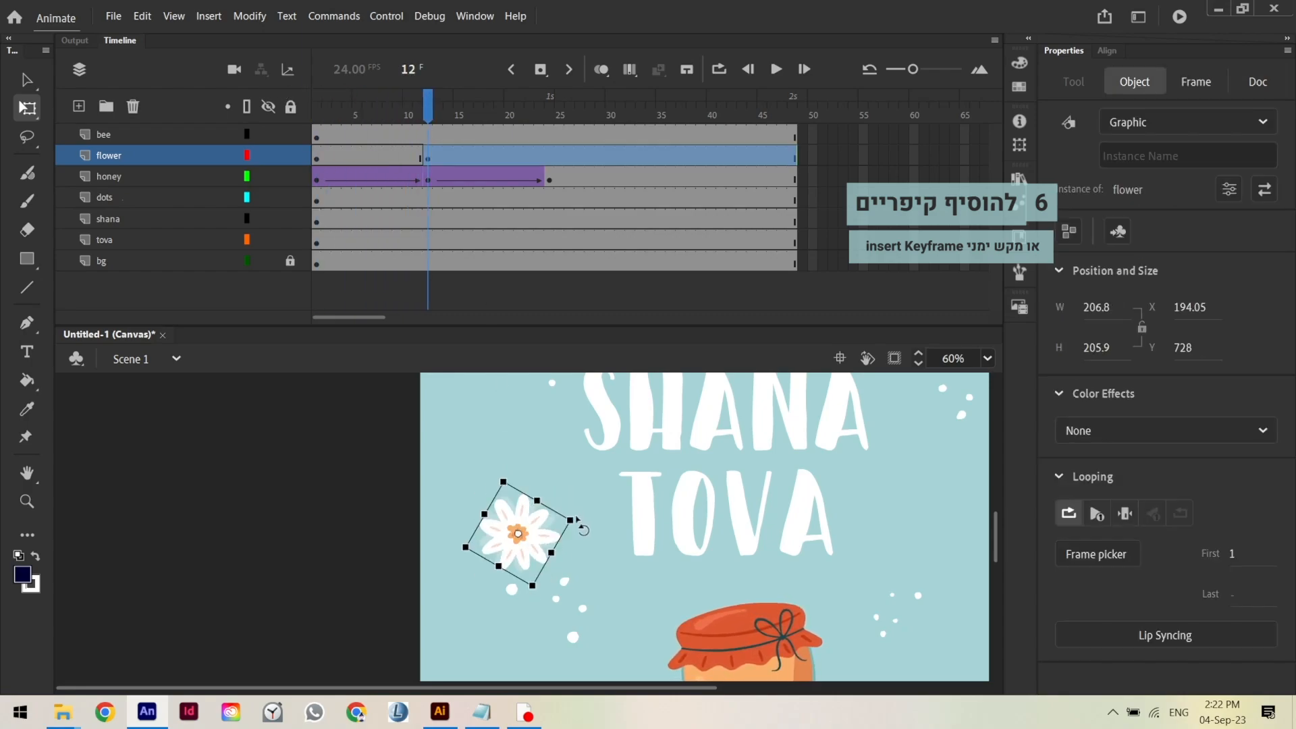
drag(406, 100, 492, 147)
Add a keyframe at frame 24 on the flower layer, rotate the flower further clockwise, and scrub through the poses
click(545, 152)
key(F6)
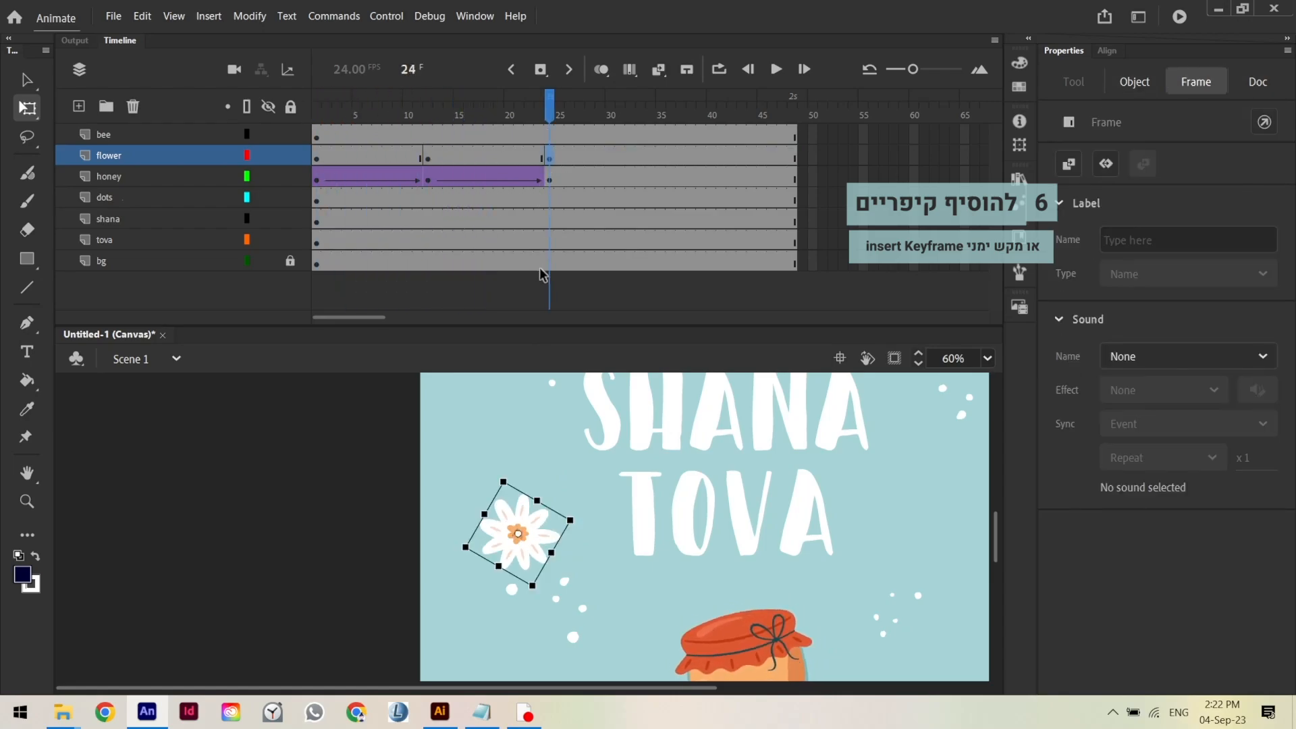
drag(587, 523, 534, 571)
drag(469, 114, 552, 148)
Create classic tweens across both flower spans between frames 1, 12 and 24, and play back the animation
drag(367, 154, 467, 156)
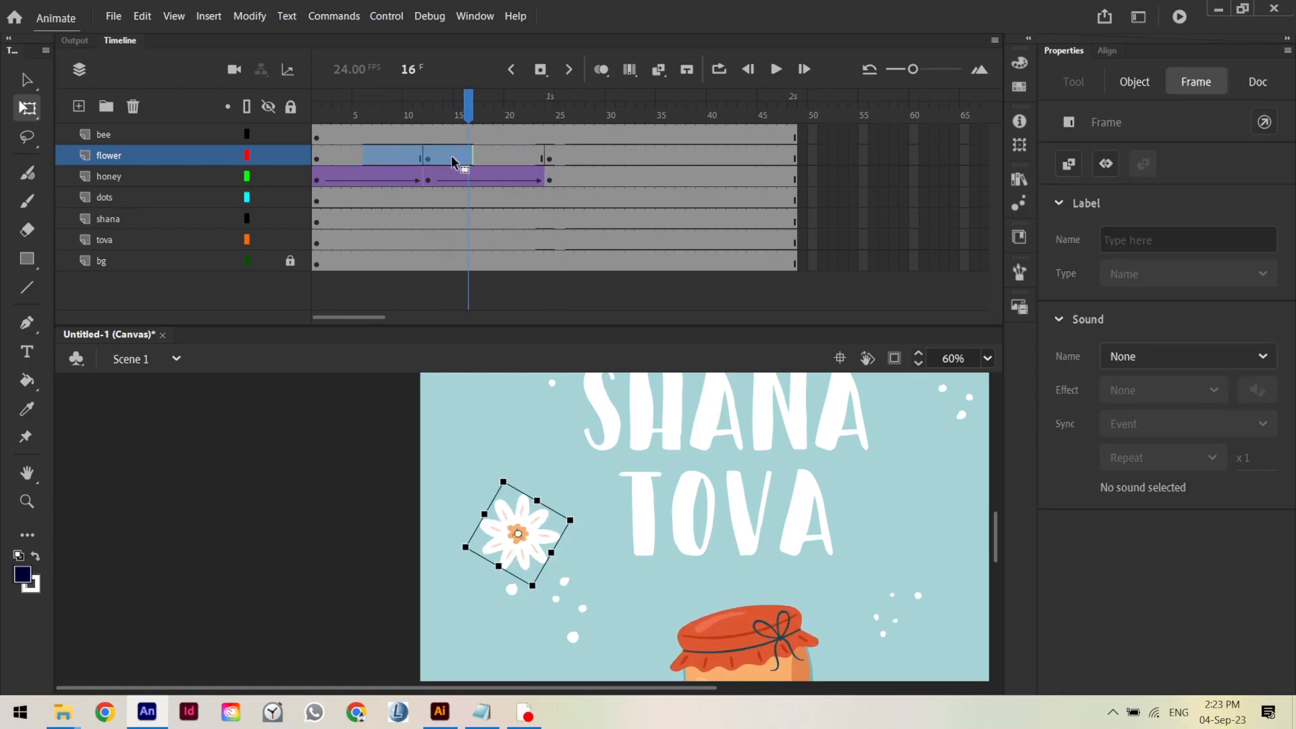
right_click(453, 160)
click(473, 168)
drag(335, 114, 245, 203)
key(ctrl+minus)
key(Return)
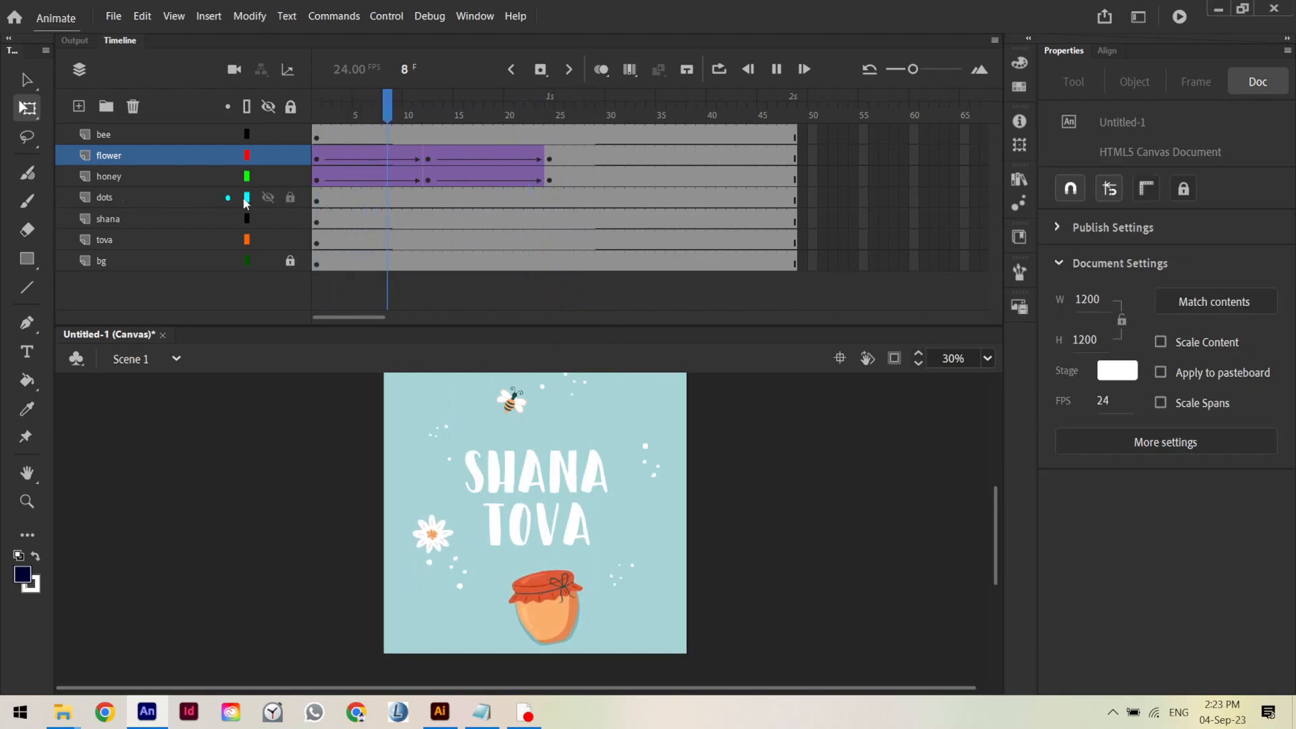
key(Return)
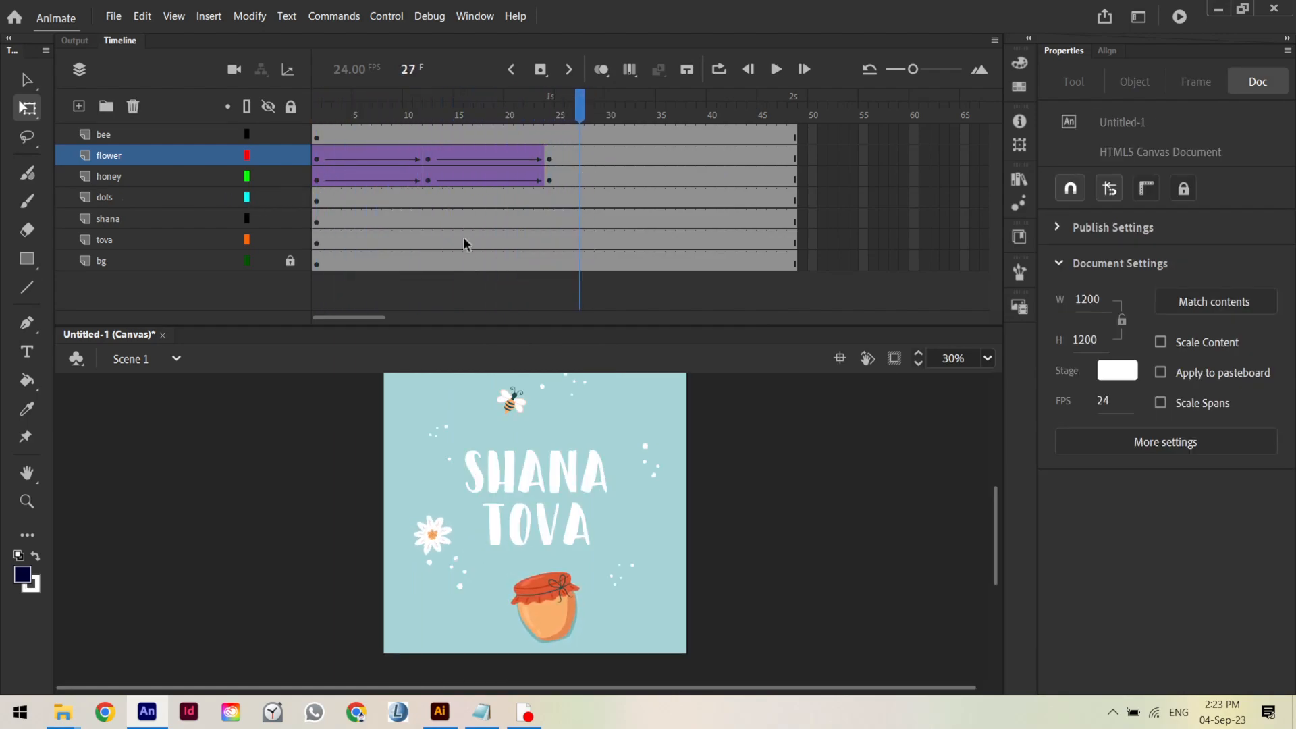
Insert a keyframe at frame 12 on the bee layer
drag(443, 119, 176, 224)
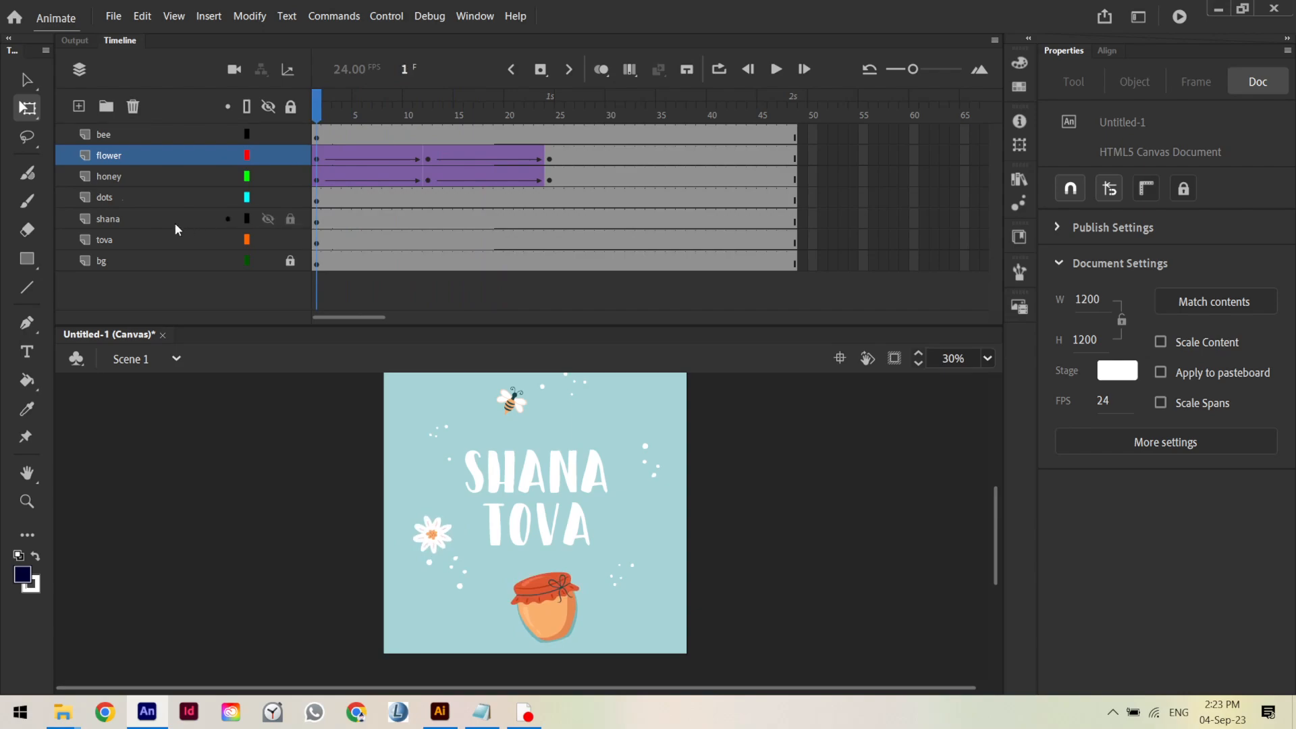
key(ctrl+equal)
scroll(499, 457, up, 5)
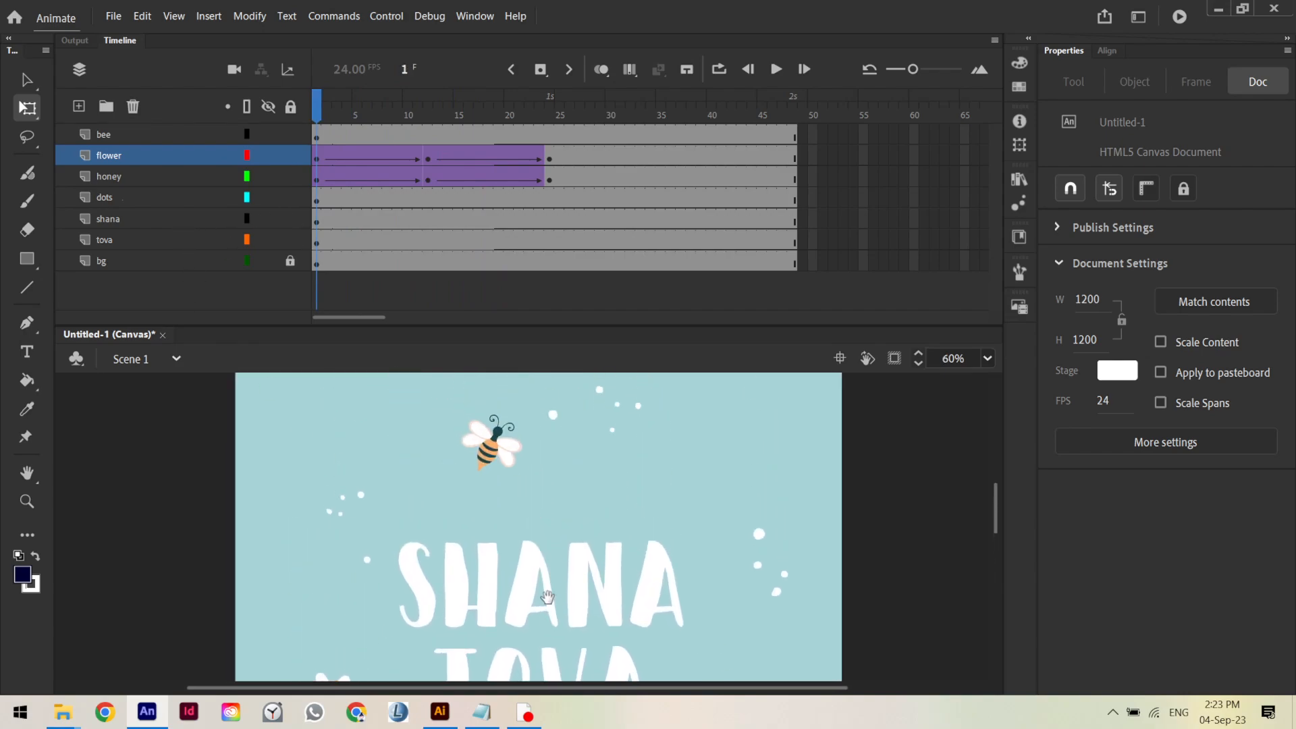
click(501, 457)
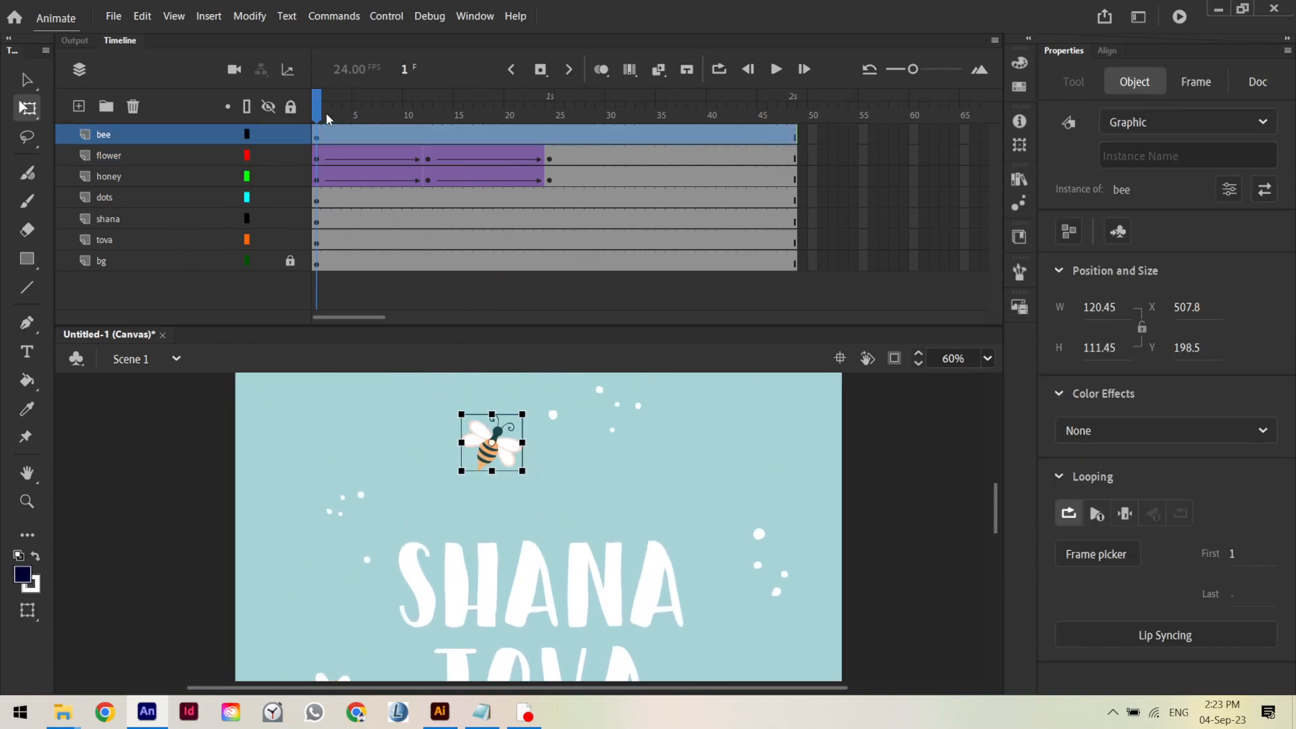
mouse_move(327, 118)
mouse_down()
mouse_move(428, 118)
mouse_move(316, 119)
mouse_up()
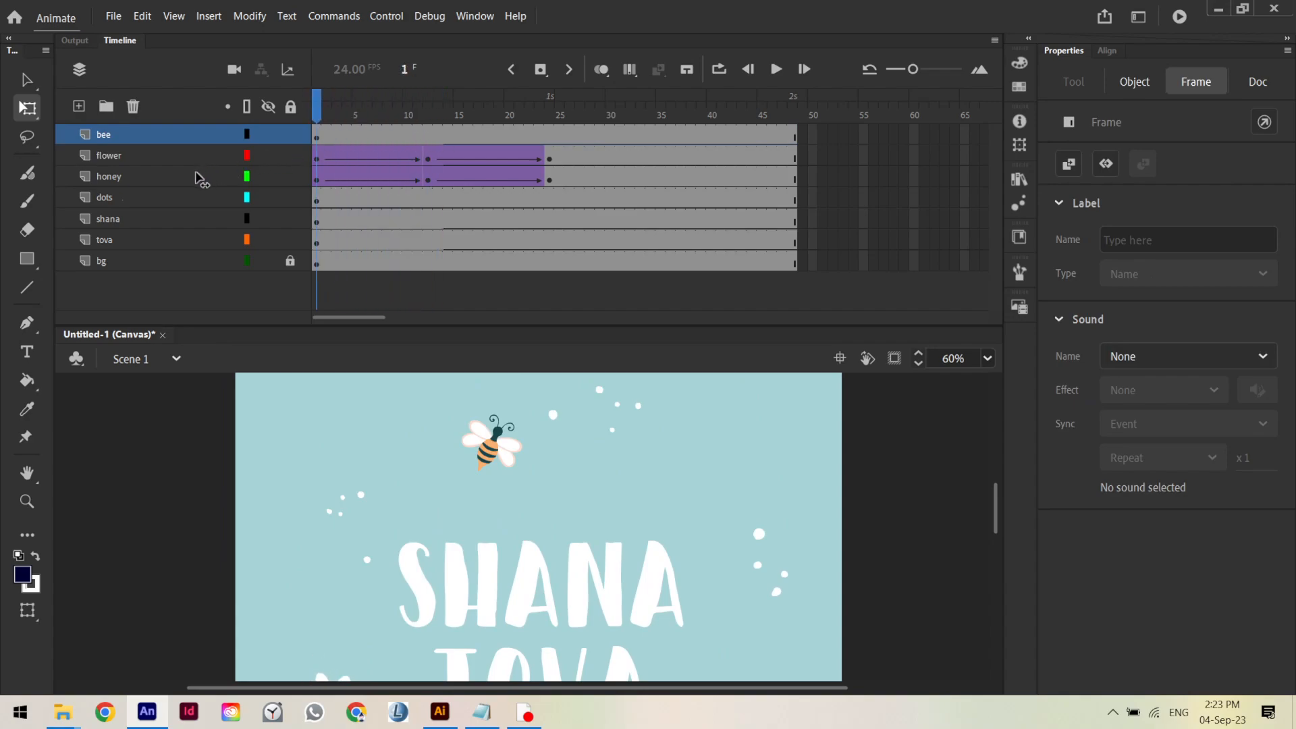
drag(195, 173, 423, 171)
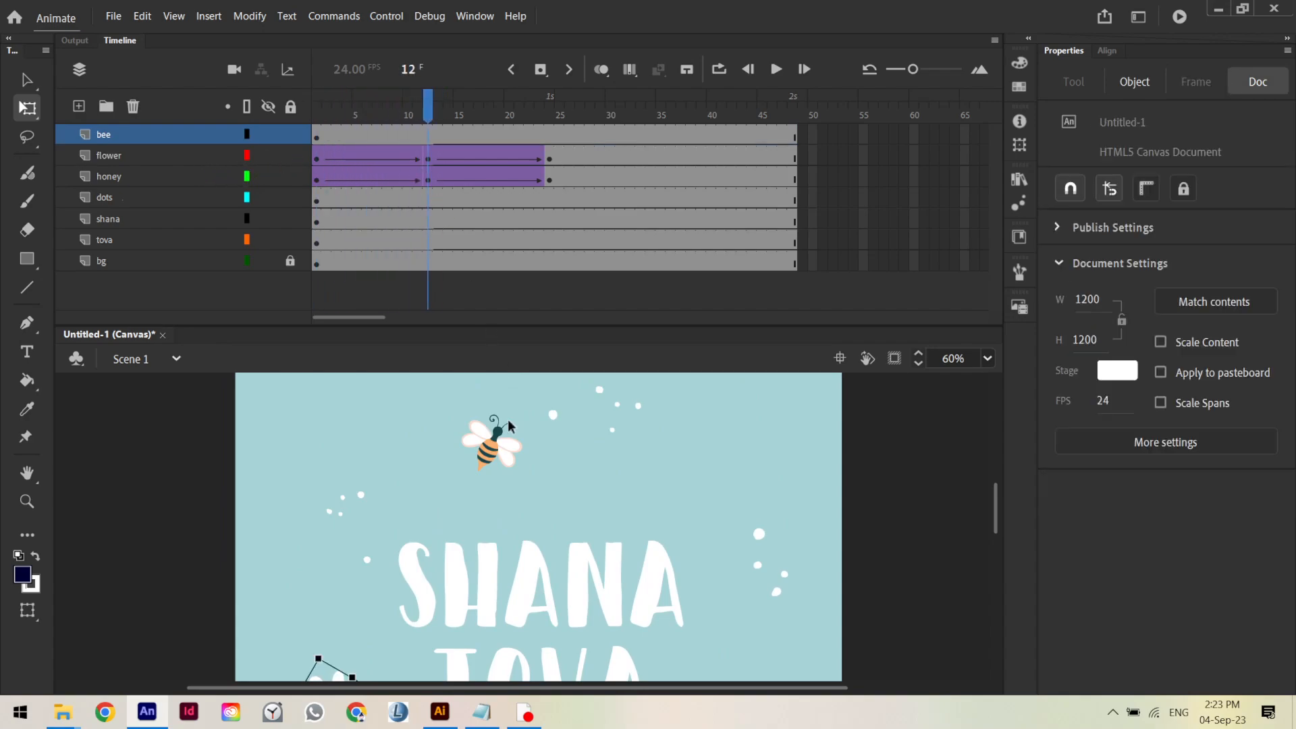
click(491, 449)
click(426, 137)
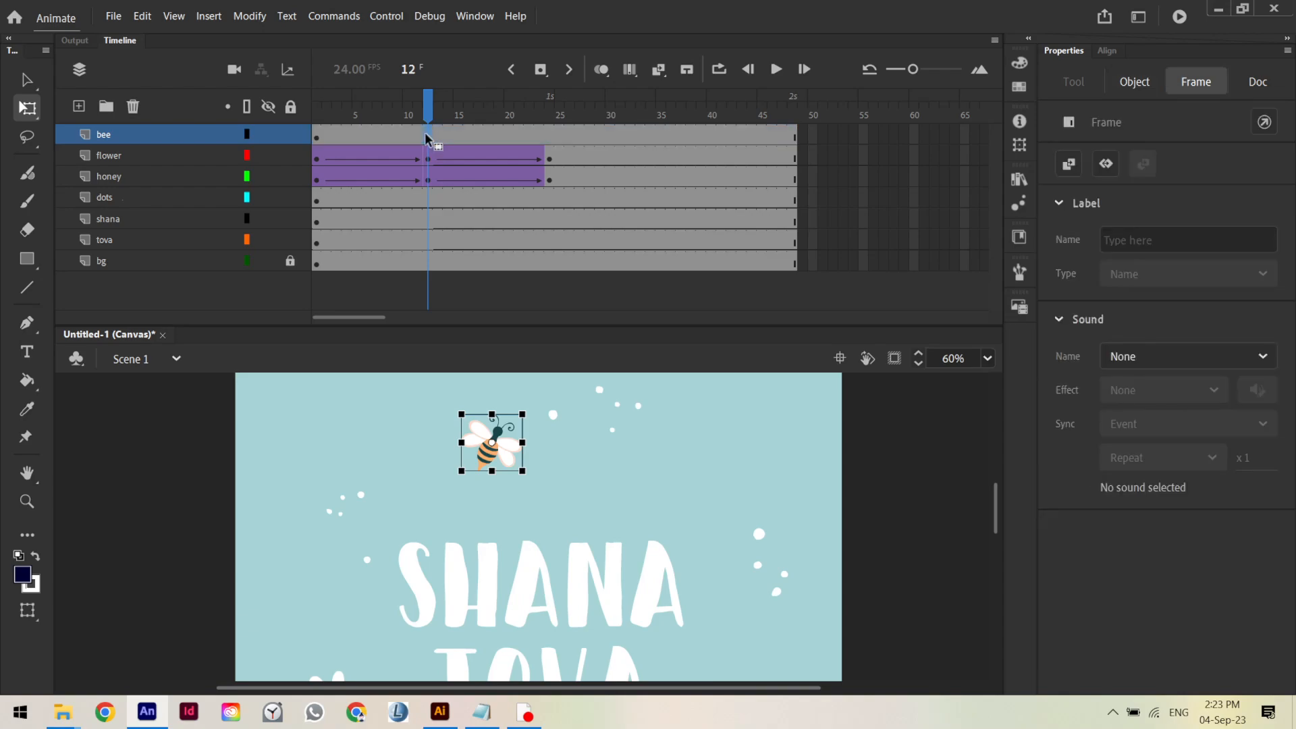
key(F6)
At frame 12, move the bee up and slightly right to about X 526, Y 164, and rotate it slightly counterclockwise
drag(513, 458, 521, 441)
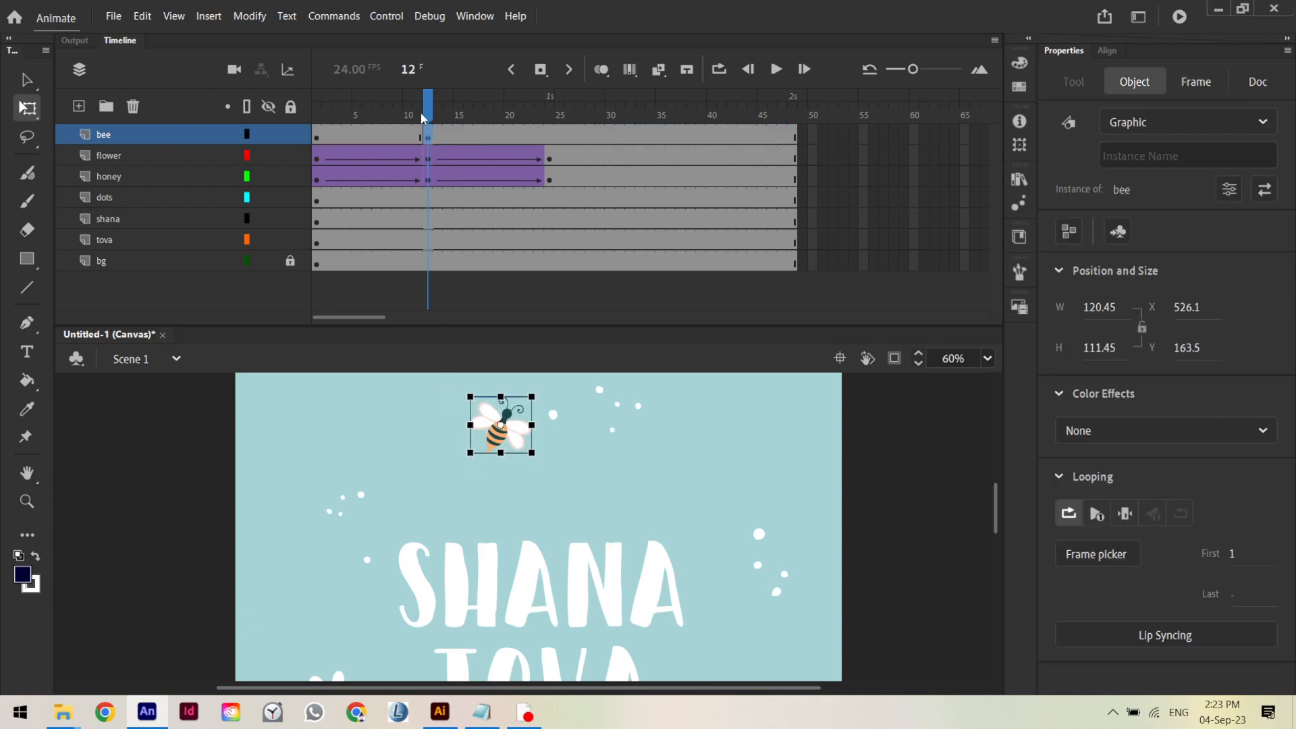
drag(421, 116, 428, 144)
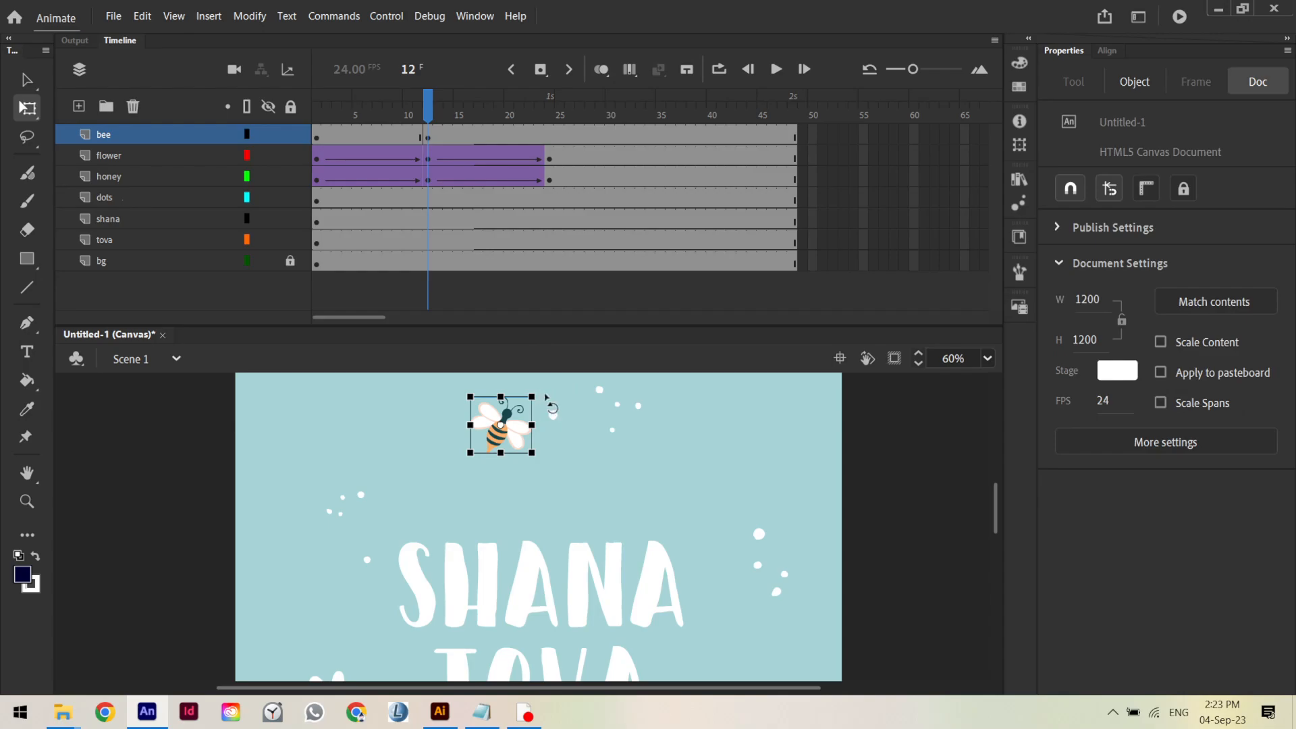
drag(548, 399, 540, 390)
Create a classic tween on the bee layer between frames 1 and 12 and play it back
drag(451, 138, 387, 138)
right_click(388, 140)
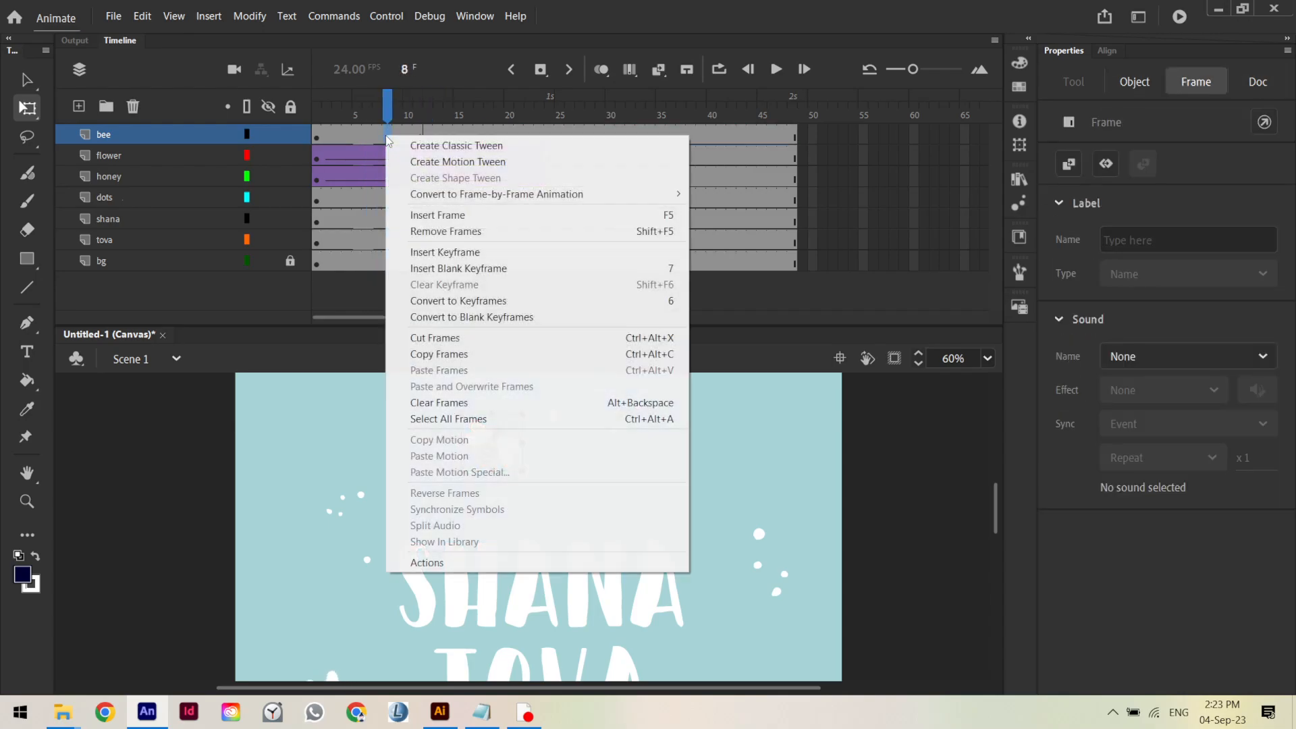
click(456, 145)
click(413, 138)
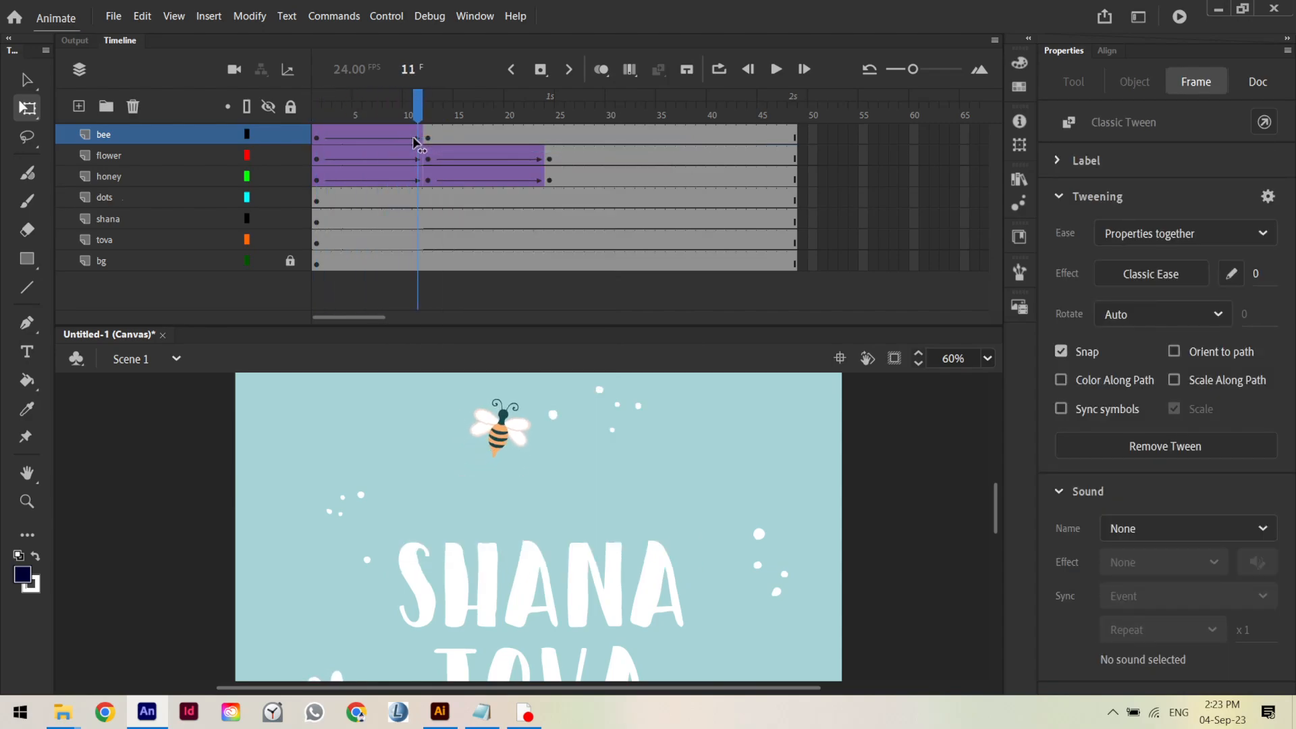
key(Return)
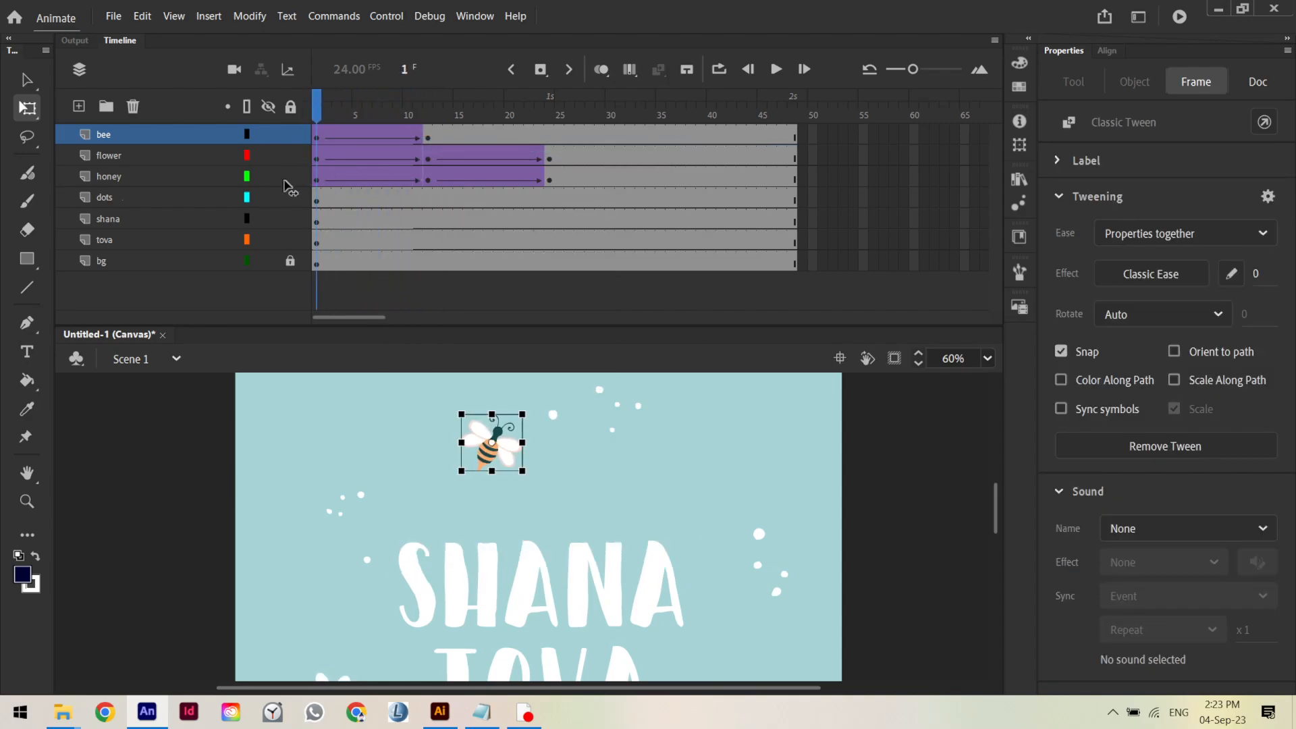
Copy the bee layer's frame 1 keyframe to frame 24, add a classic tween from frame 12, and play the animation
drag(284, 181, 430, 175)
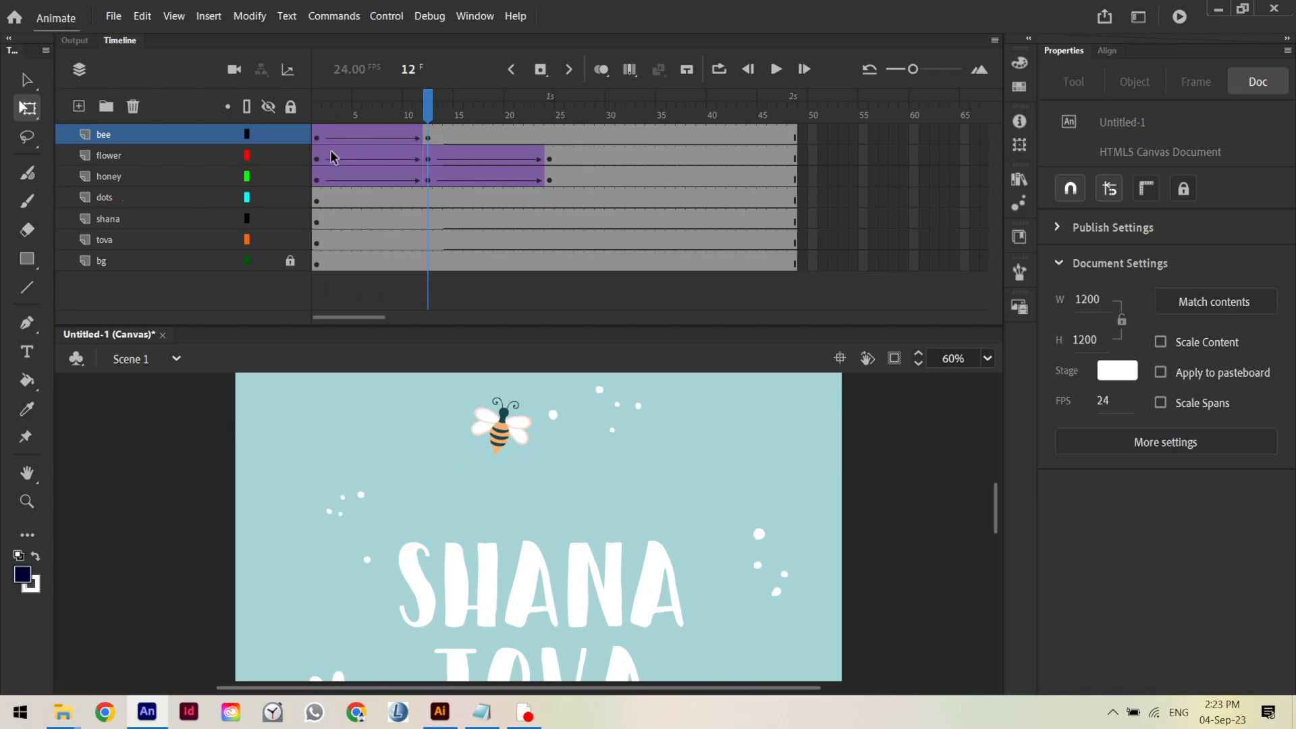
click(316, 138)
drag(316, 137, 430, 164)
right_click(480, 127)
click(500, 135)
key(Return)
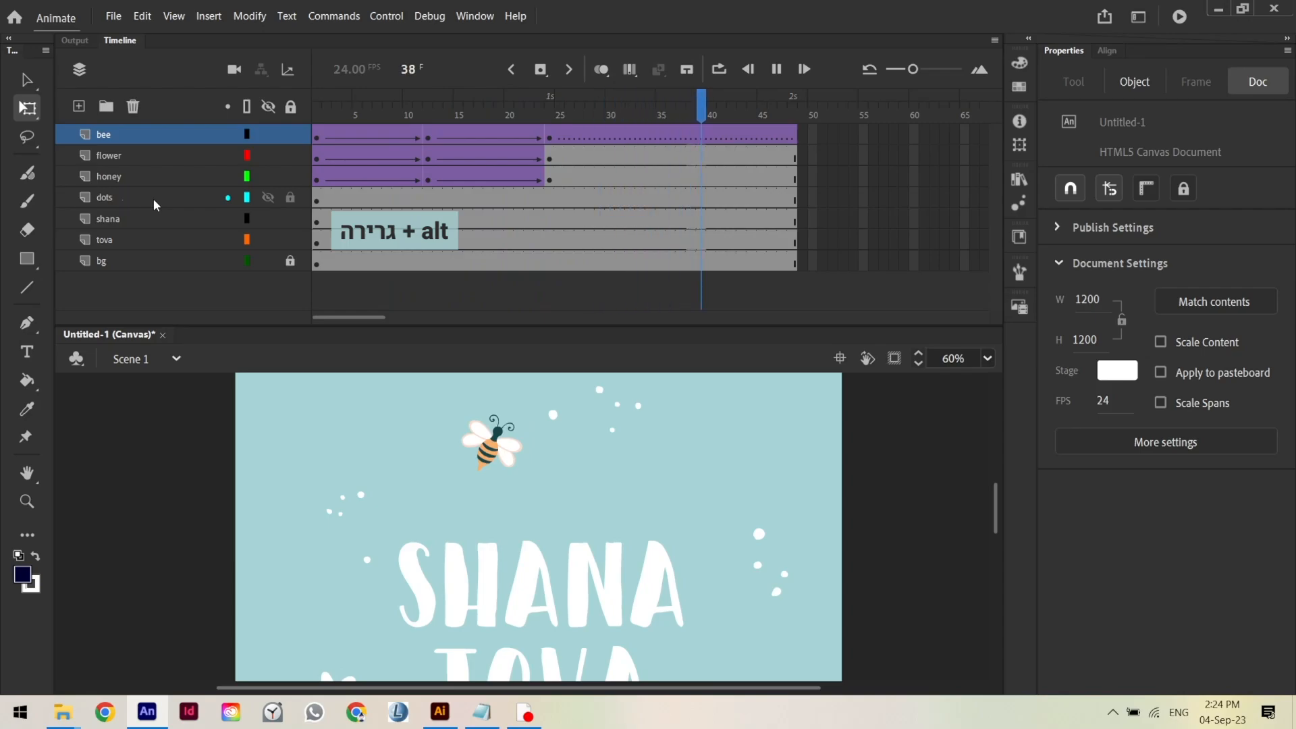
Remove the classic tween after frame 24 on the bee layer and return to frame 1
right_click(669, 137)
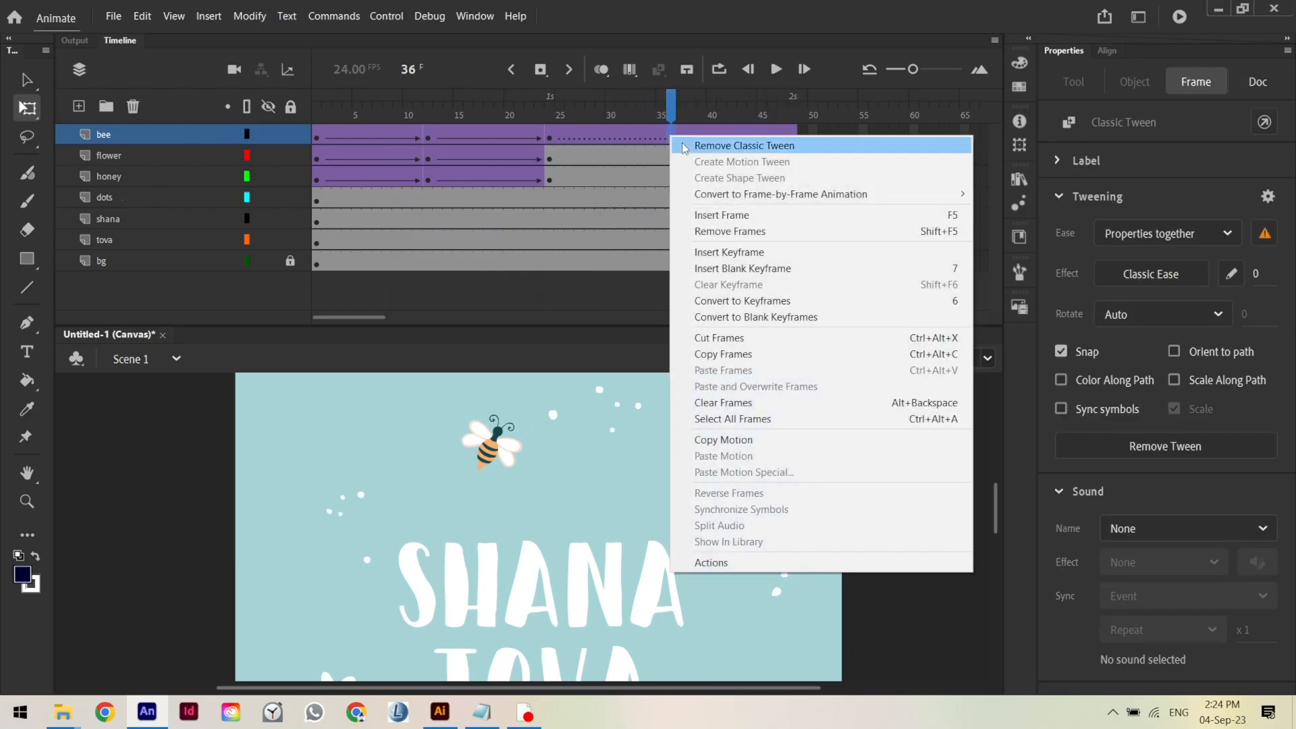
click(682, 145)
drag(618, 117, 298, 180)
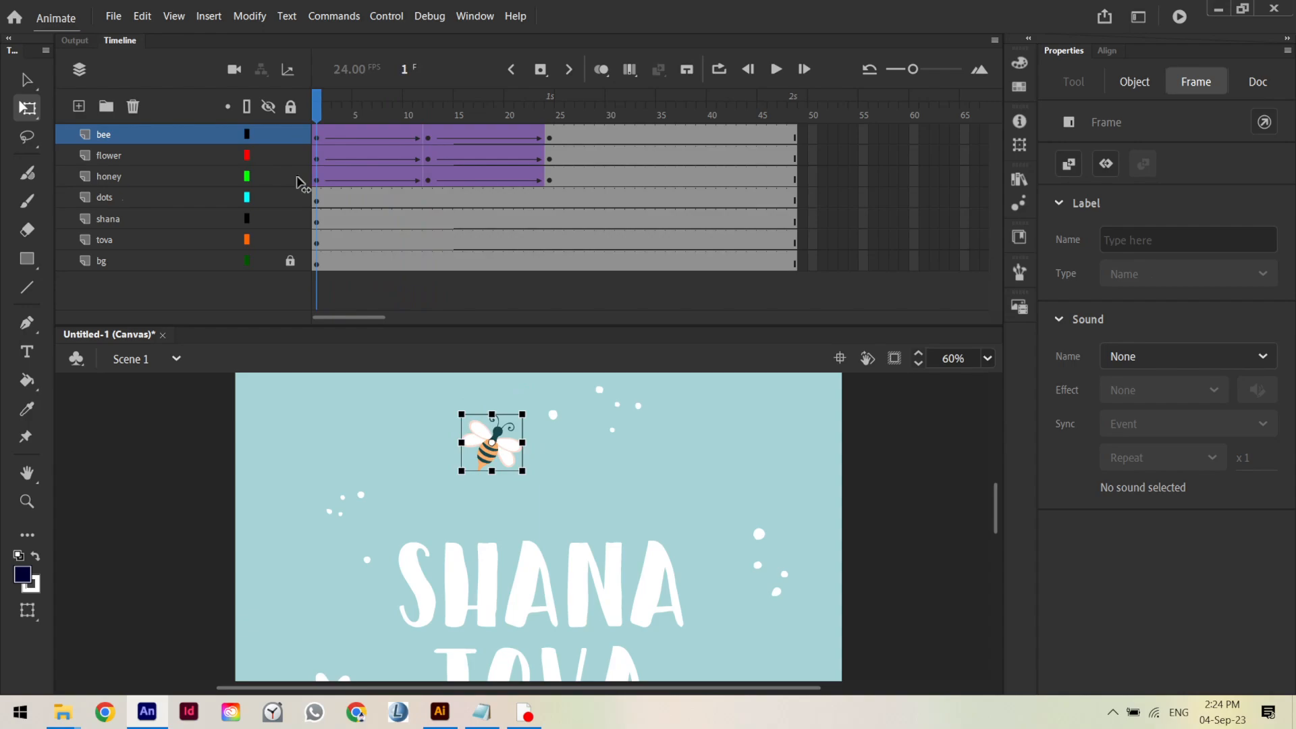
Open the bee symbol for editing in place
double_click(508, 447)
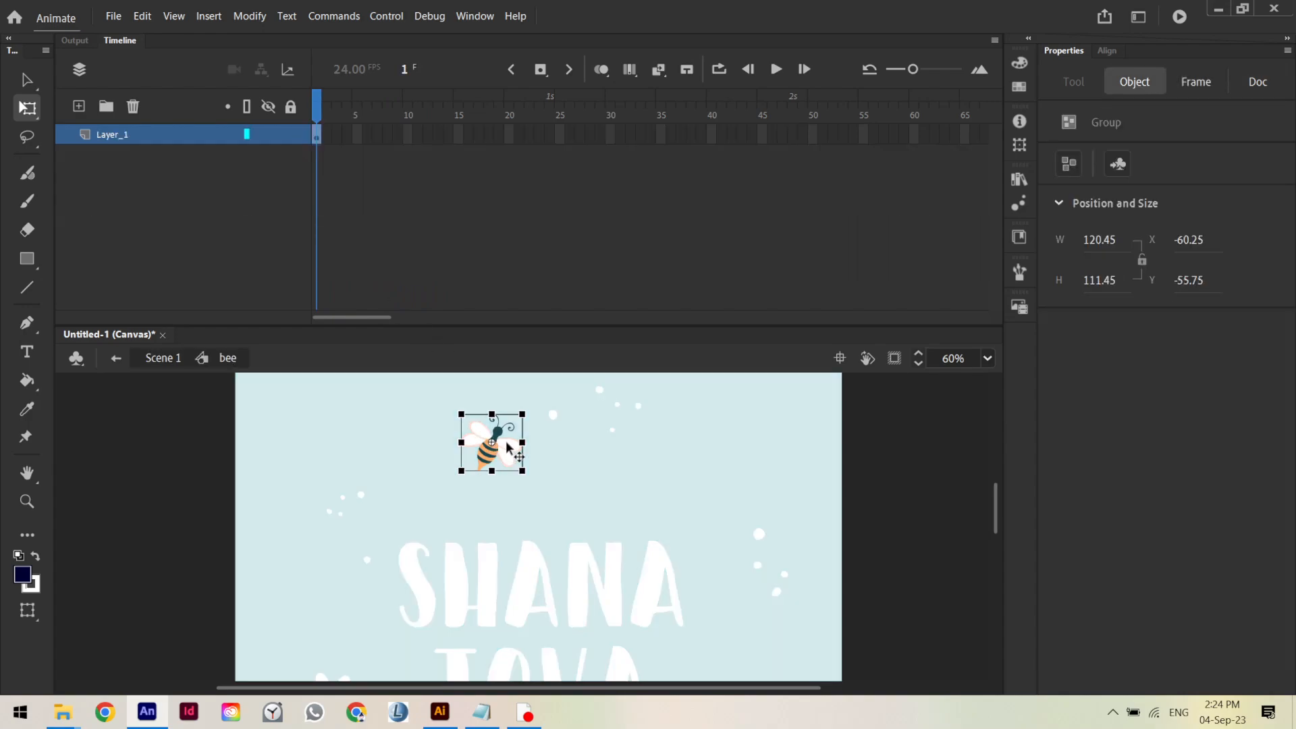
key(ctrl+equal)
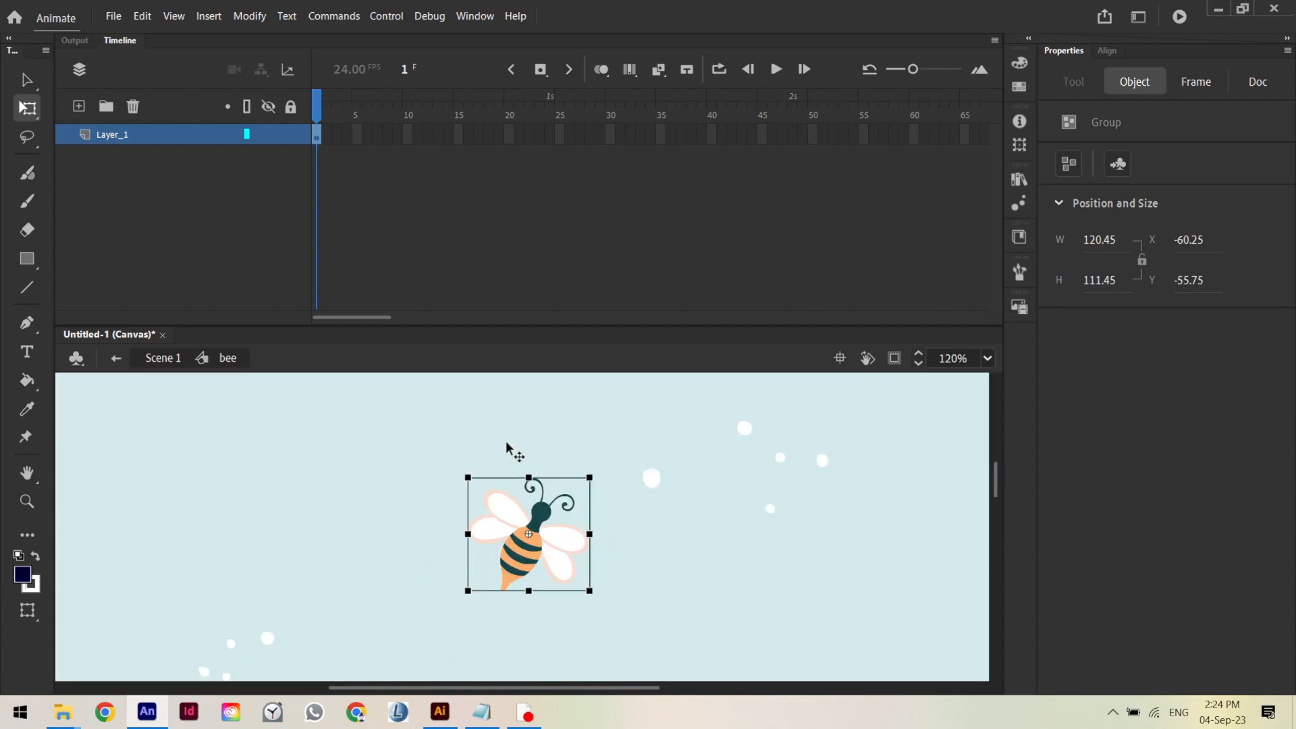
key(ctrl+equal)
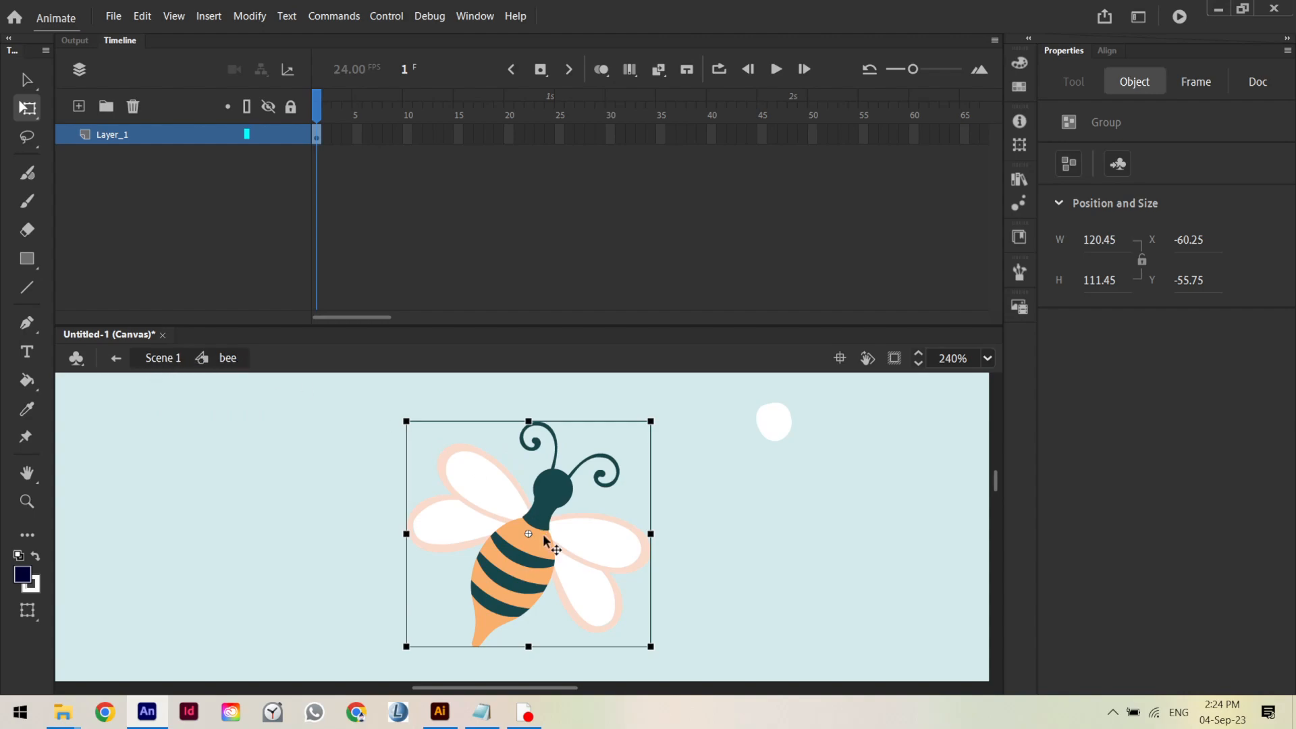
click(319, 137)
drag(334, 137, 408, 135)
key(F5)
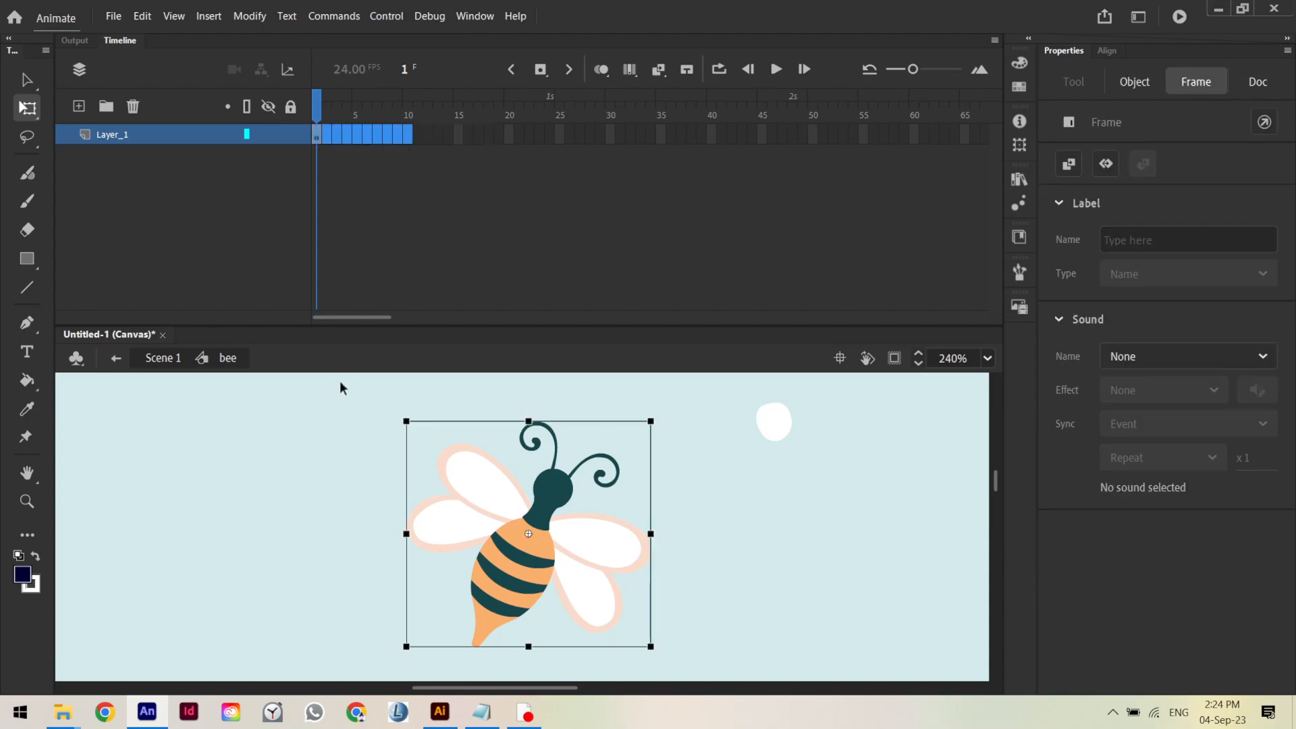
click(313, 457)
Break apart the bee group inside the symbol into its separate wing, head and body groups
click(512, 511)
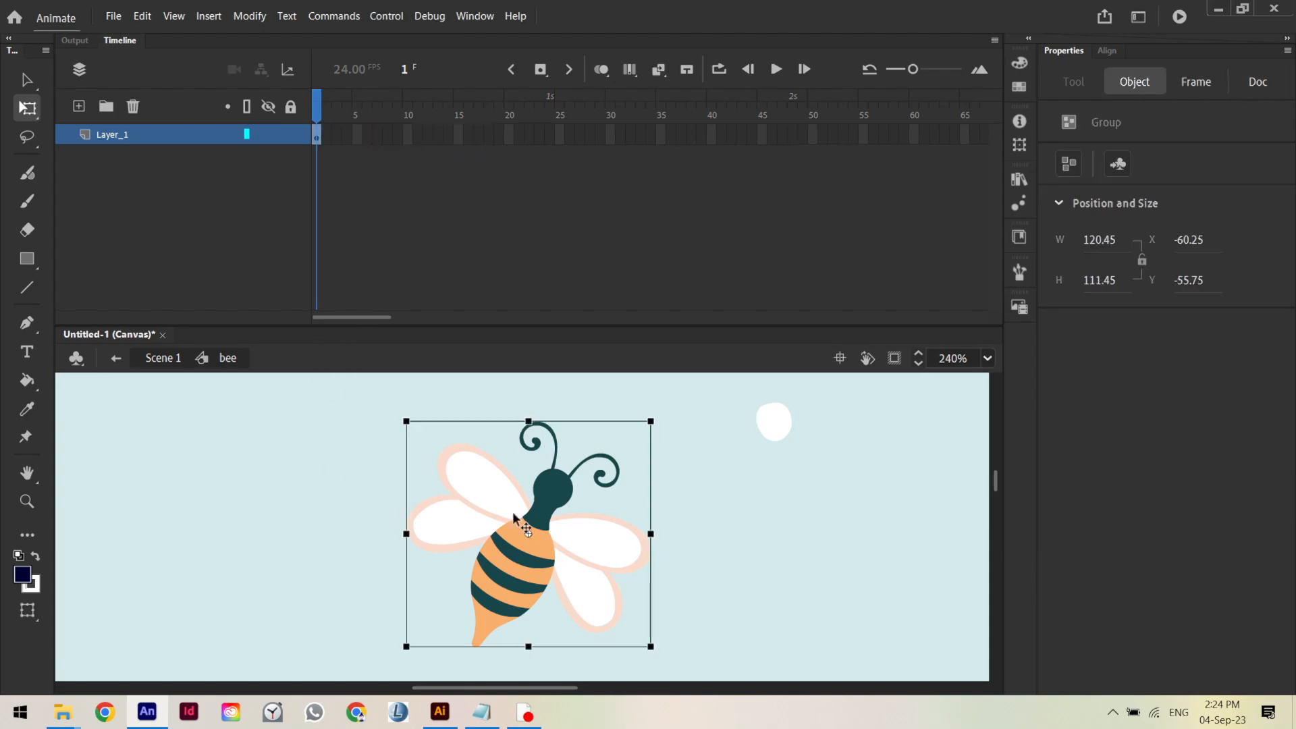
key(ctrl+b)
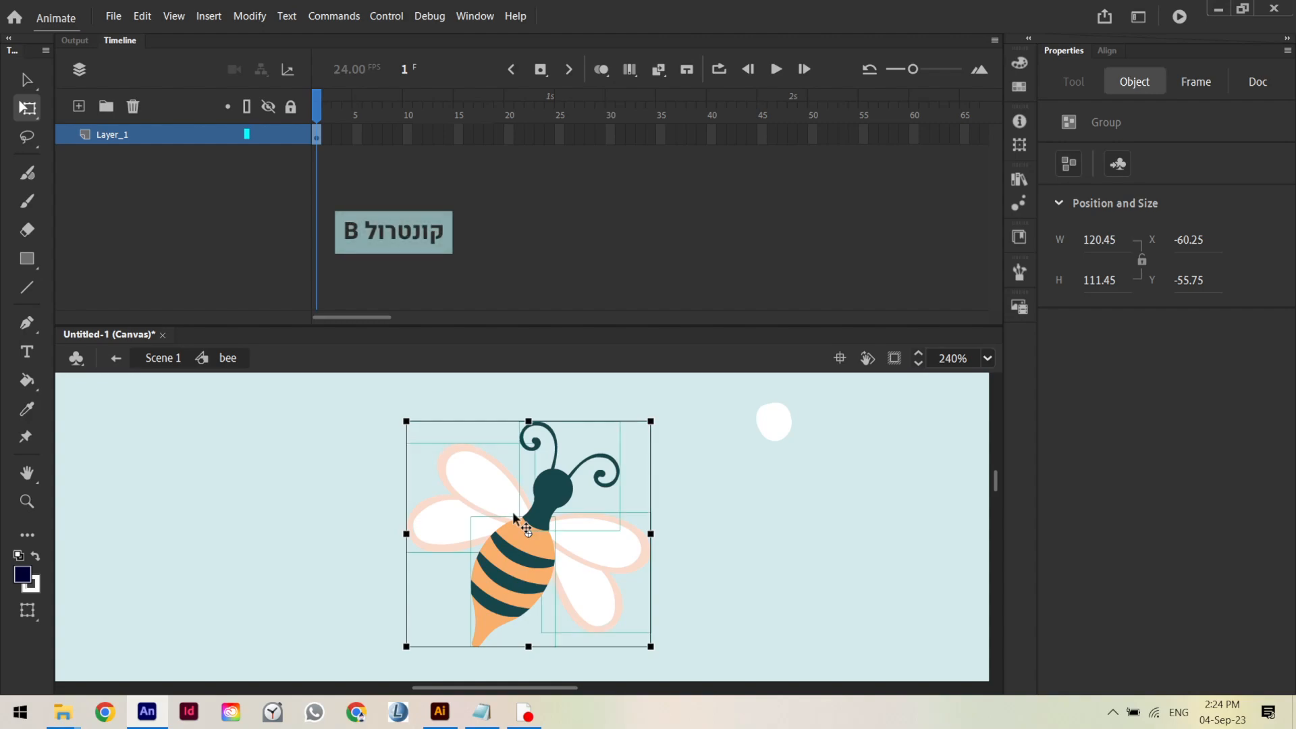
click(370, 524)
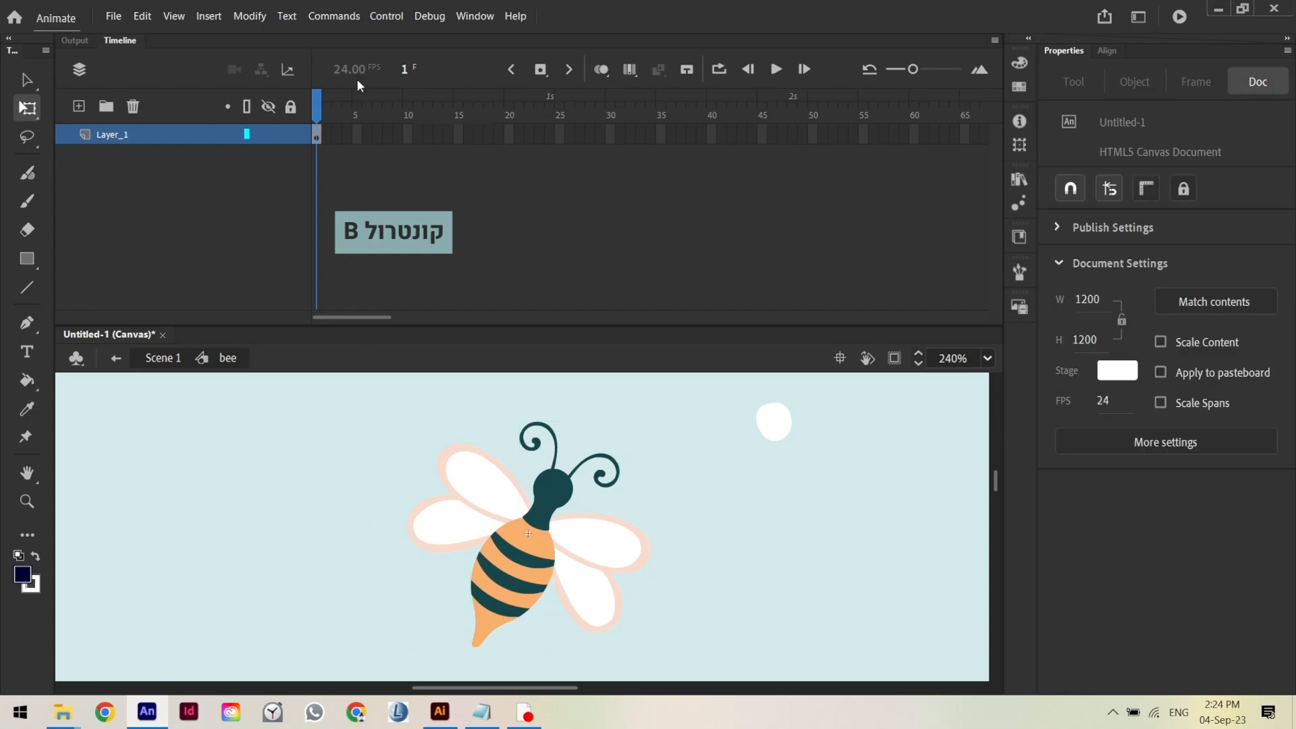
Insert a keyframe at frame 2 in the bee symbol and rotate the left wings slightly clockwise about the point where they join the body
key(F6)
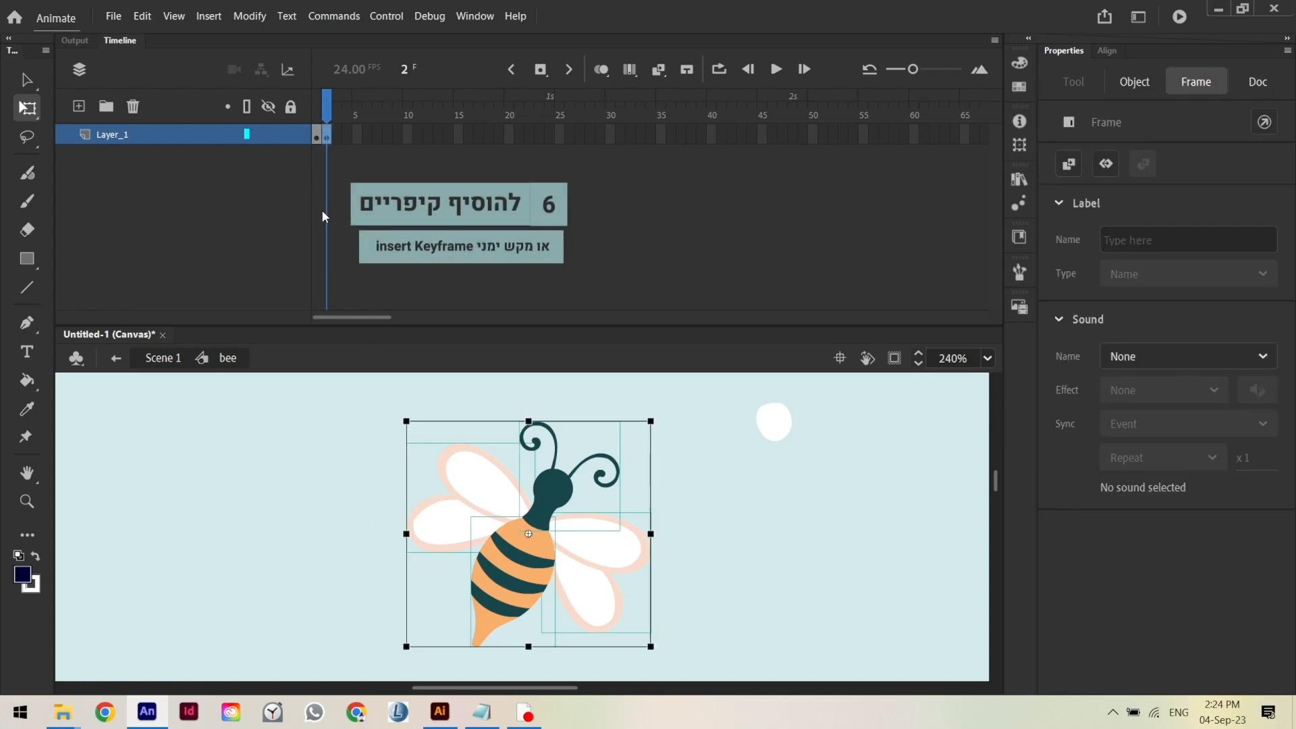
click(324, 494)
click(487, 452)
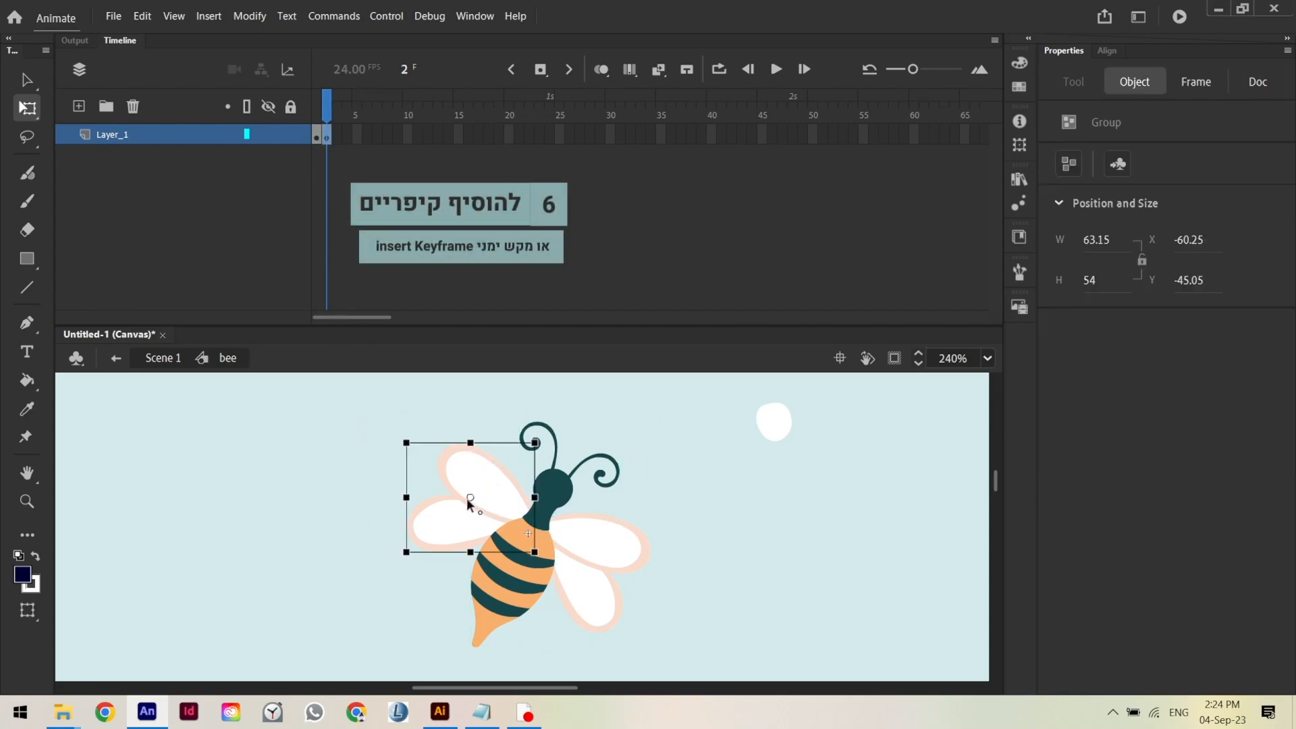
drag(471, 497, 531, 532)
drag(409, 440, 433, 412)
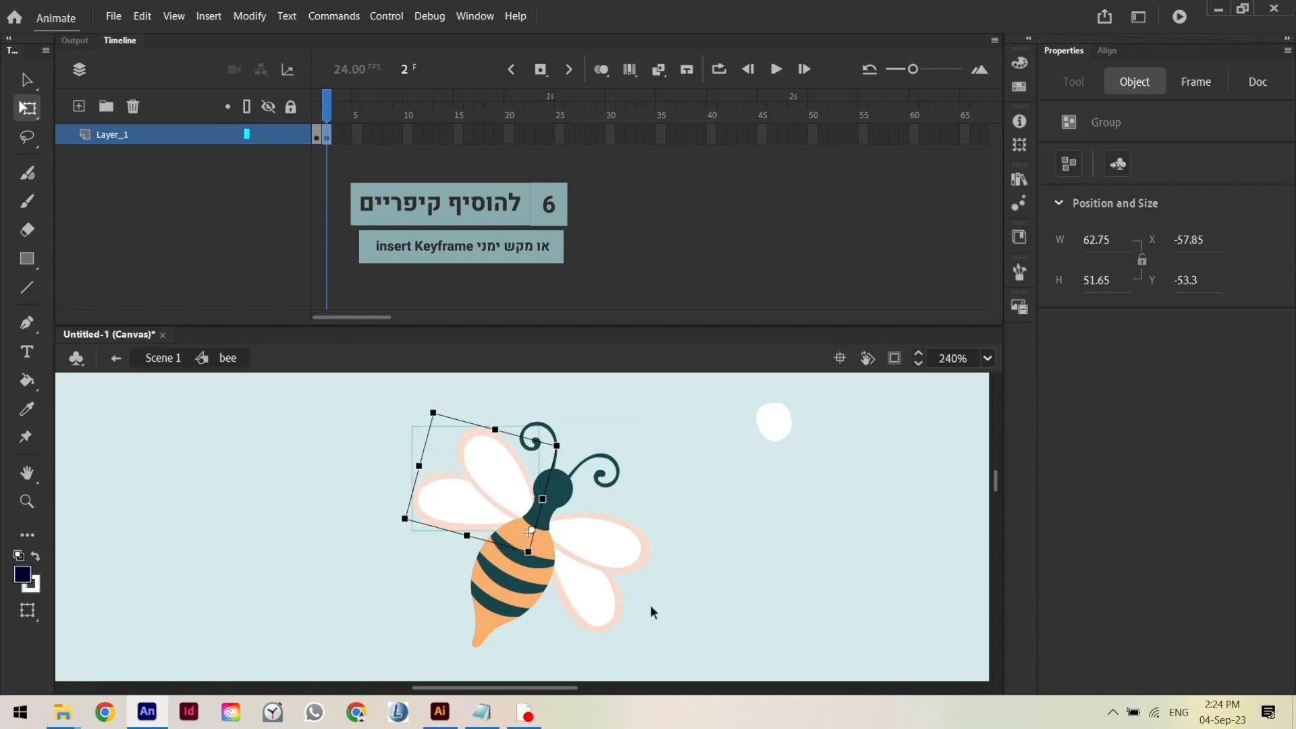
Rotate the bee's right wings slightly counterclockwise about their body joint at frame 2, and return to Scene 1
click(604, 555)
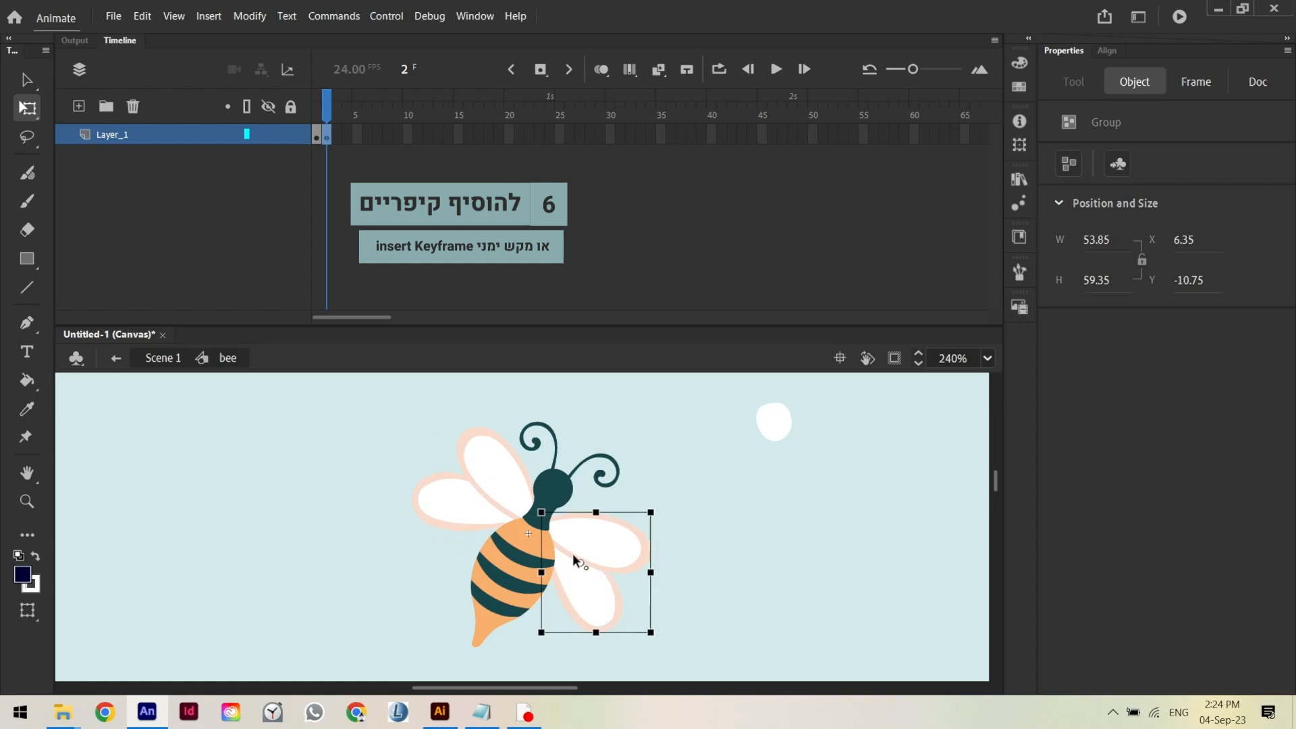
drag(659, 637, 677, 600)
key(ctrl+z)
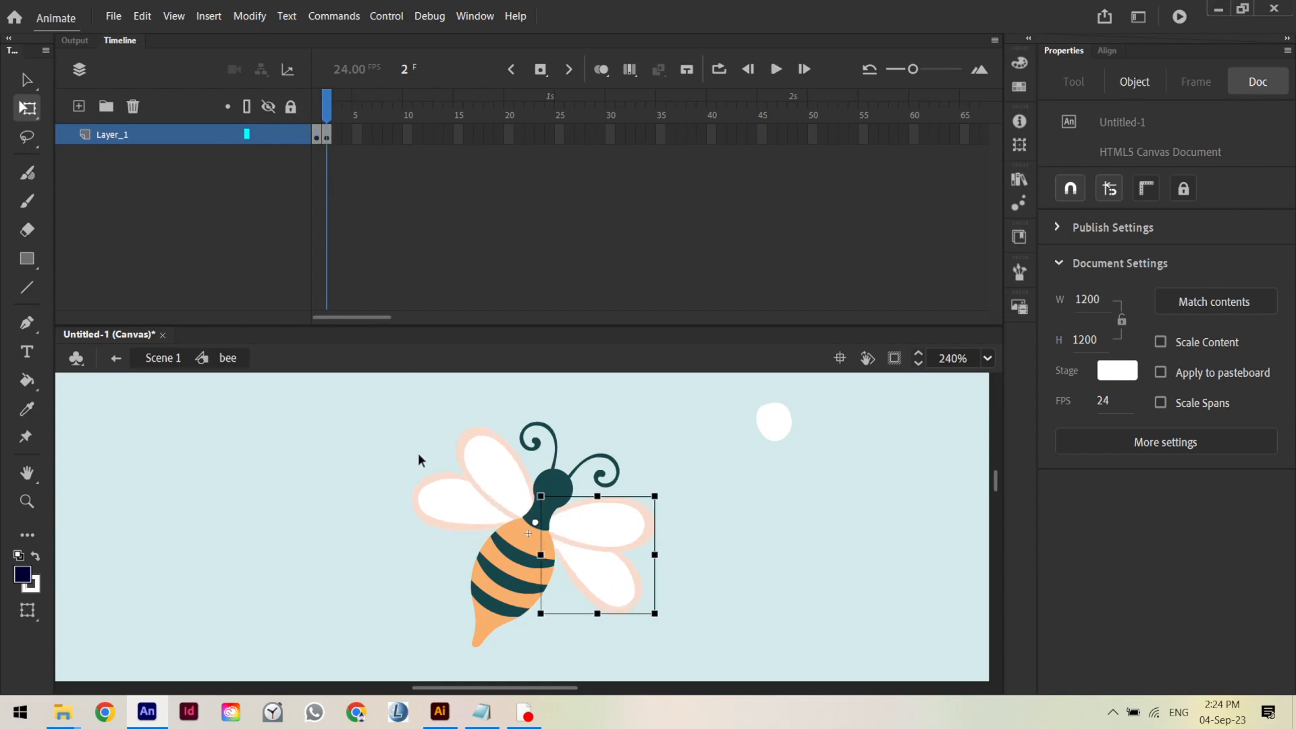
double_click(342, 455)
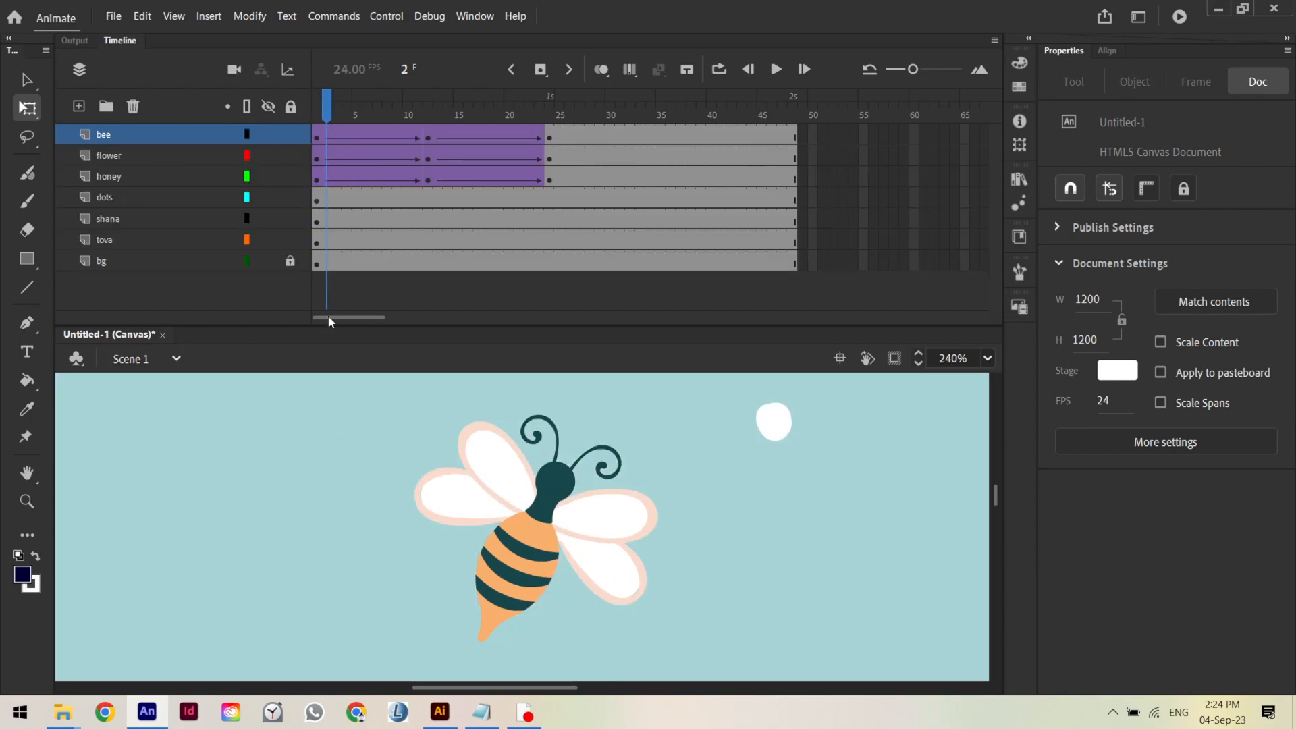
Play back the whole animation in Scene 1 to check the bee's wing flutter alongside the flower and honey jar
drag(324, 107, 225, 212)
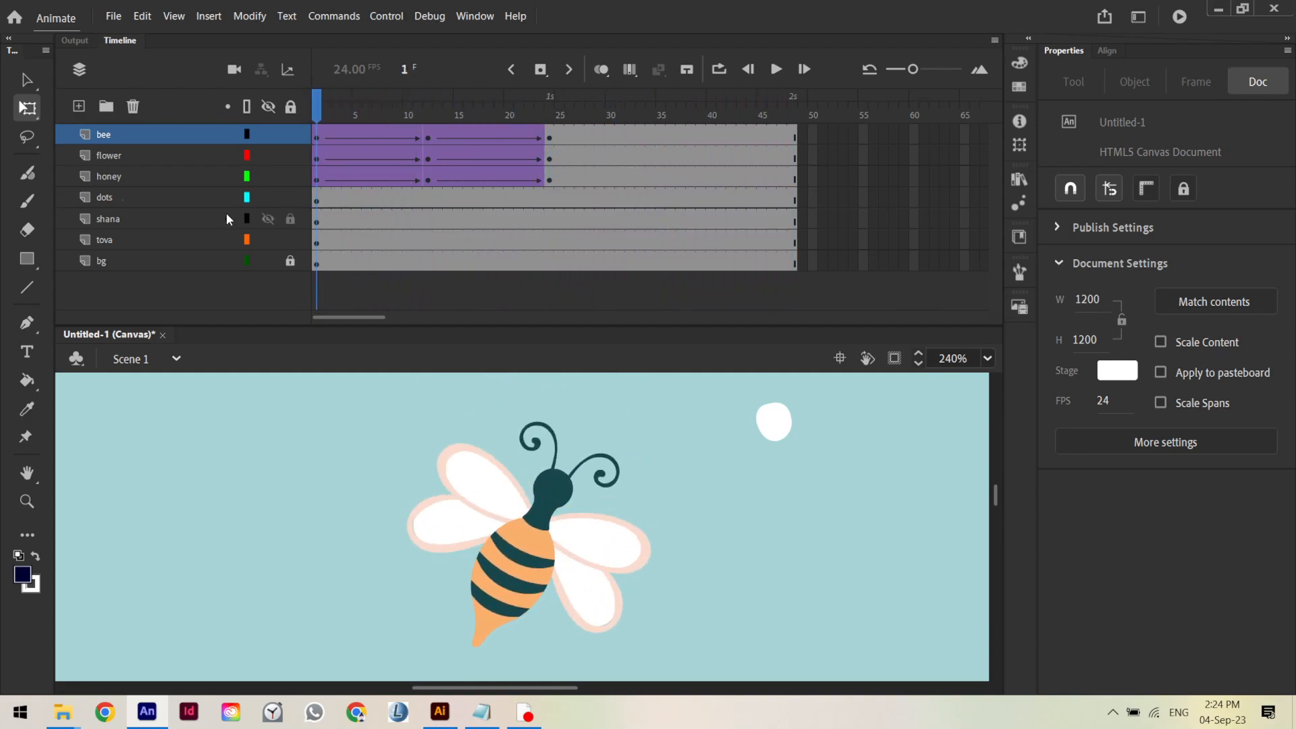
key(ctrl+2)
key(Return)
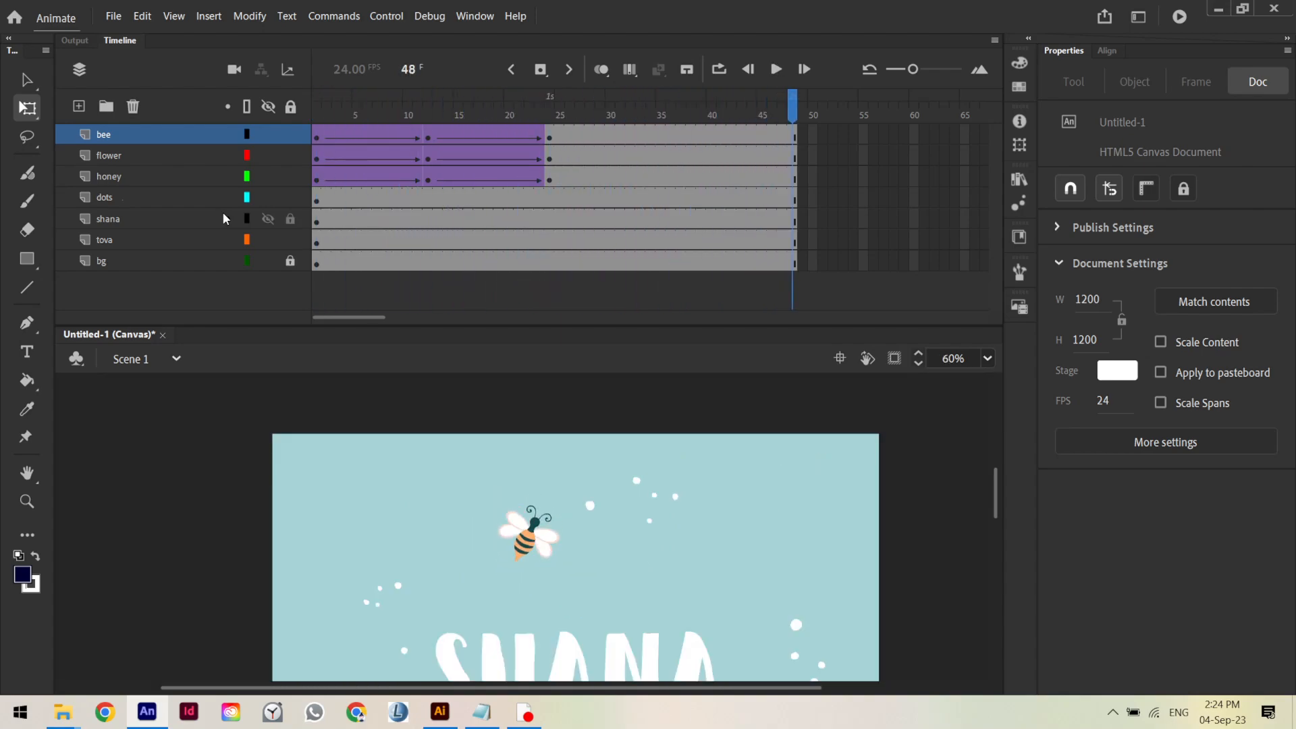
key(ctrl+minus)
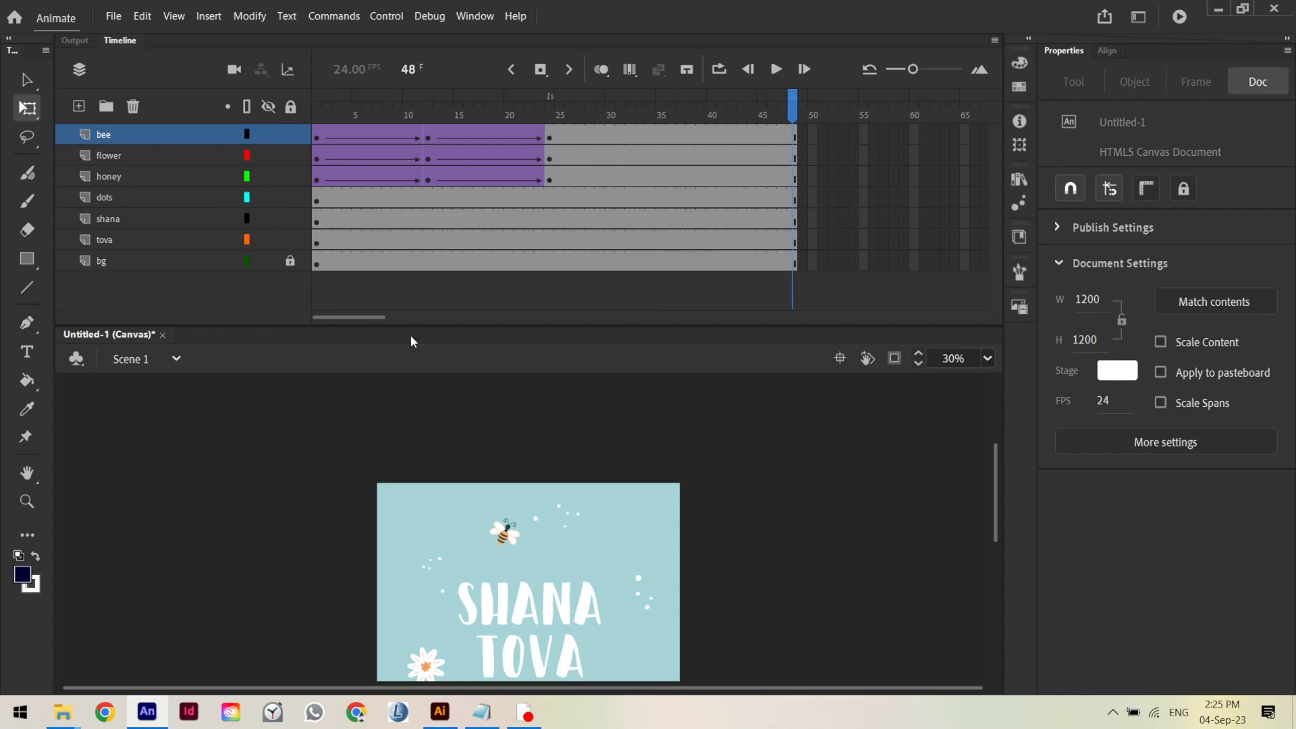
scroll(488, 440, down, 3)
key(Return)
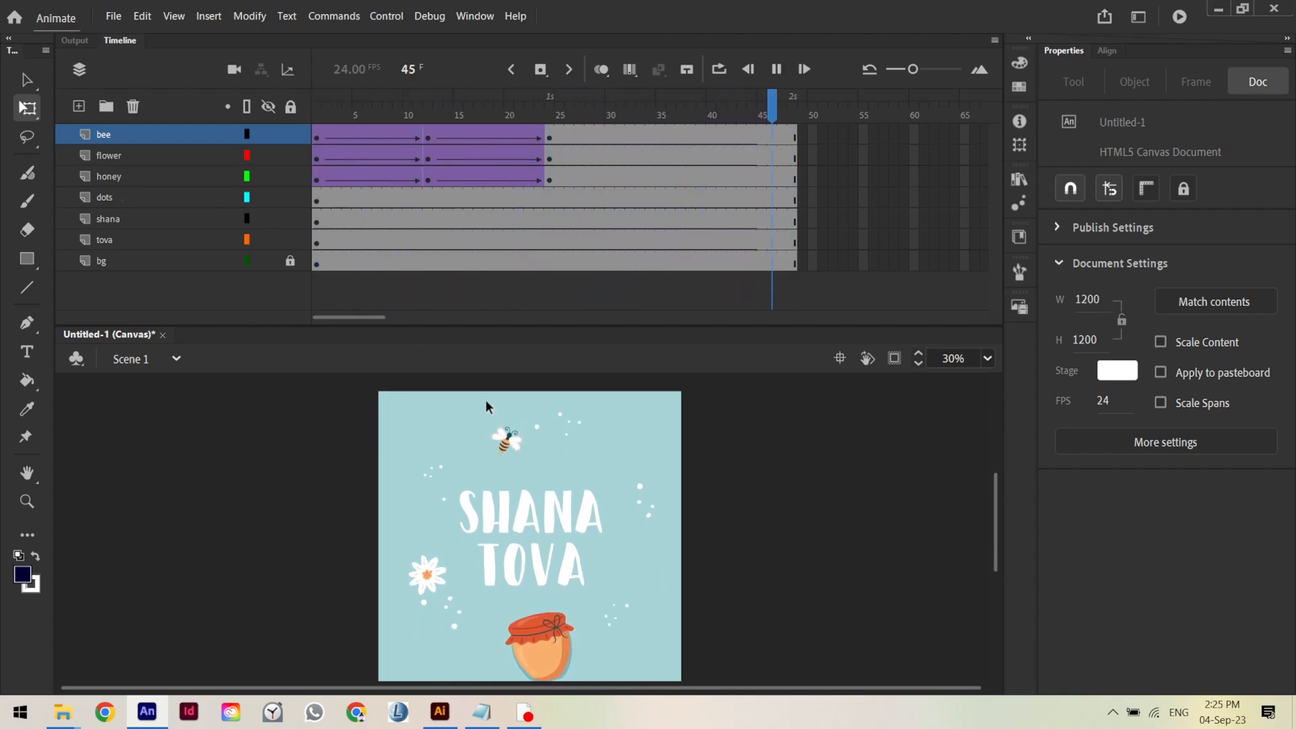
key(ctrl+s)
key(Escape)
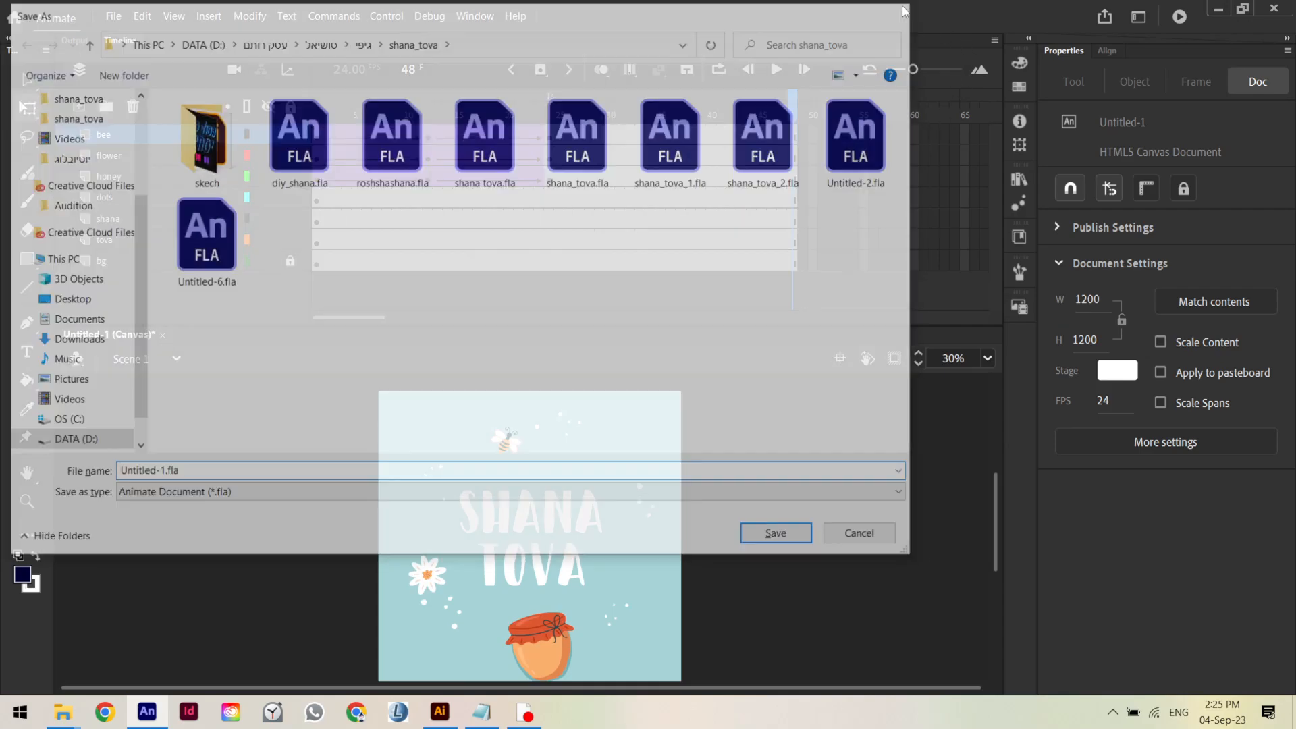
Insert keyframes at frame 12 on both the shana and tova layers
click(362, 135)
drag(364, 136, 427, 241)
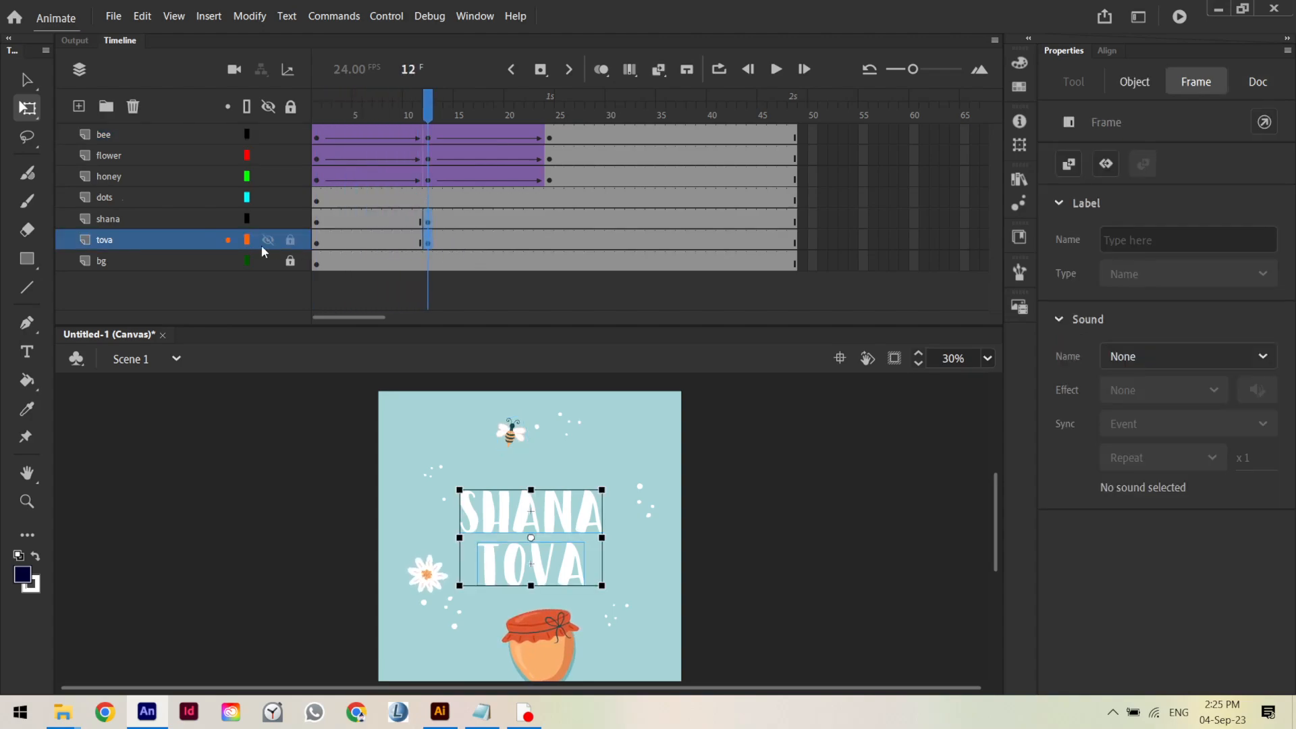
key(F6)
key(ctrl+=)
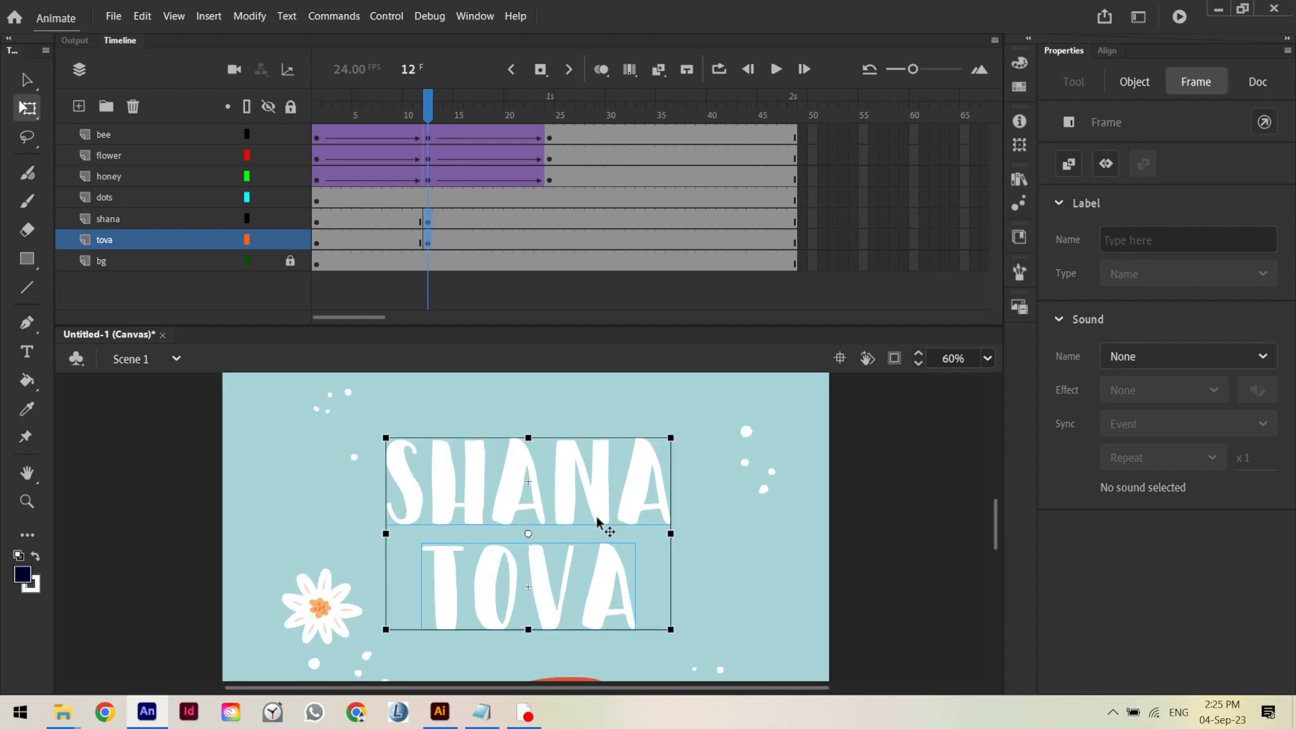
Enlarge the lettering at frame 12 about its centre, SHANA to about 599 px wide and TOVA to about 476 px wide
click(594, 395)
click(559, 496)
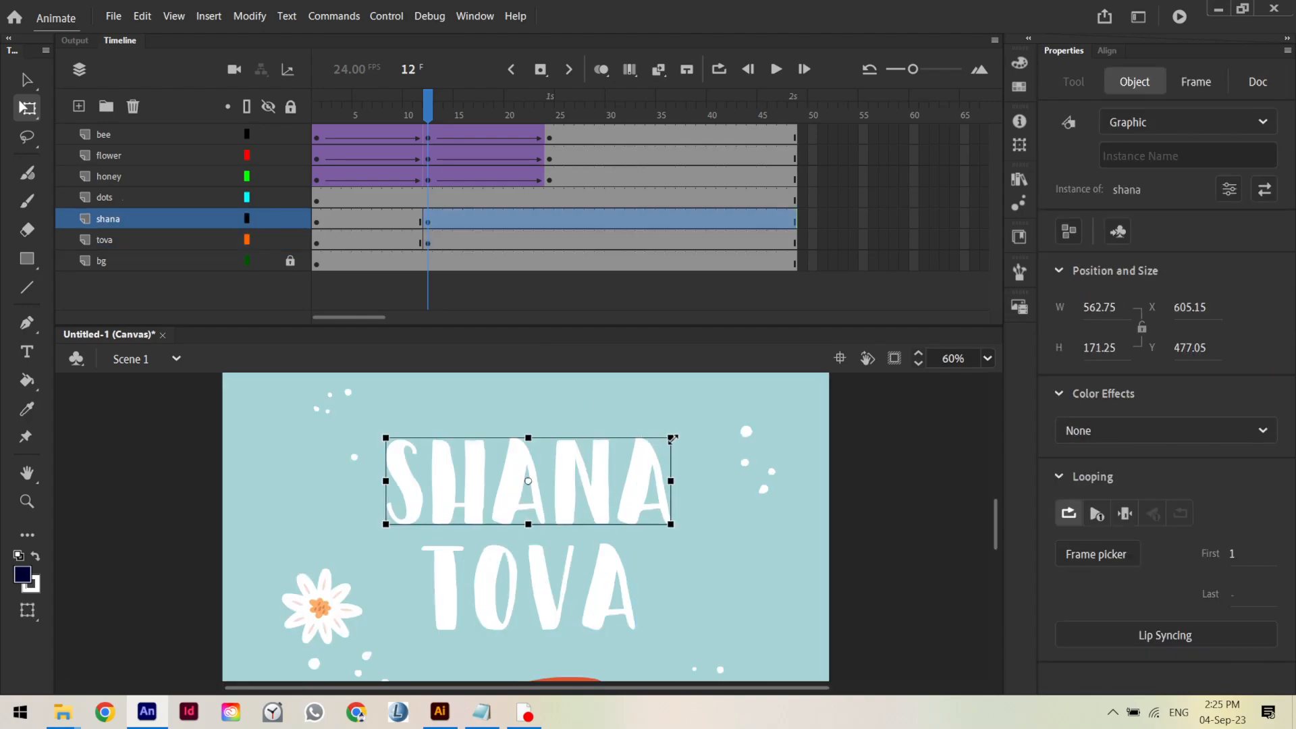
drag(673, 436, 679, 435)
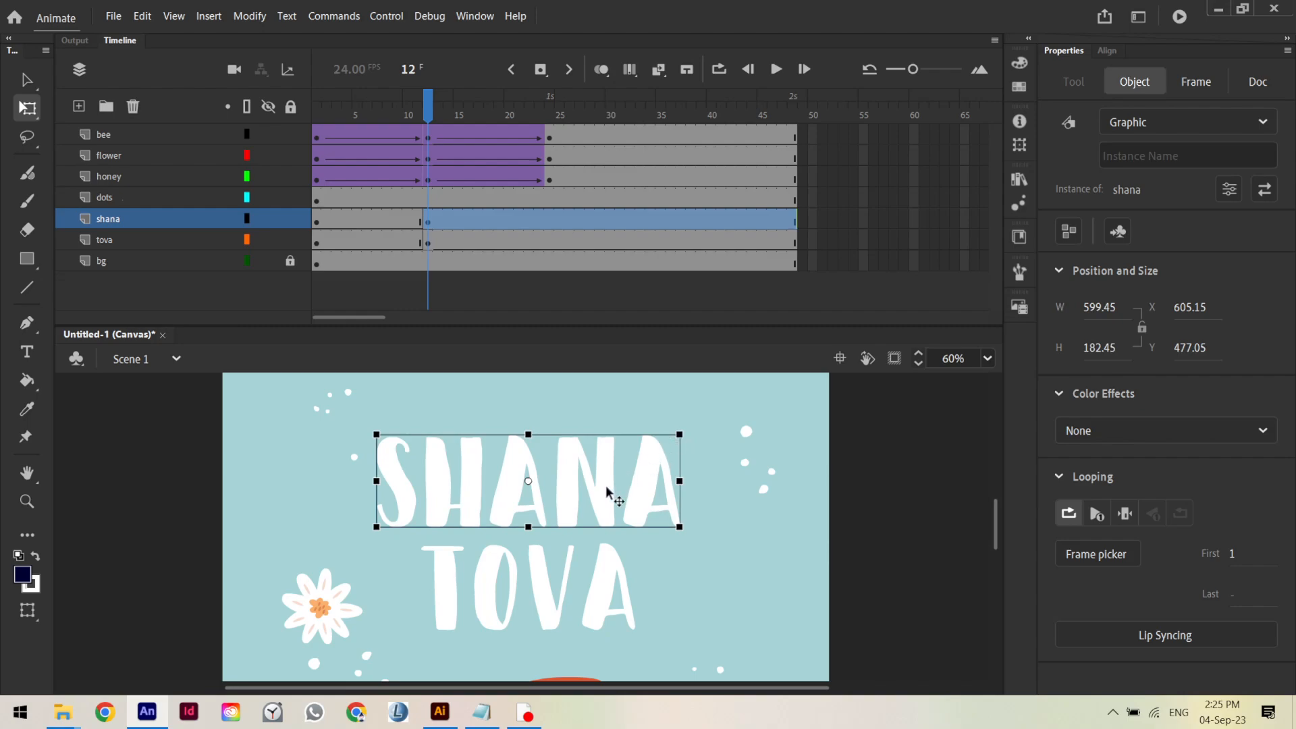
click(564, 574)
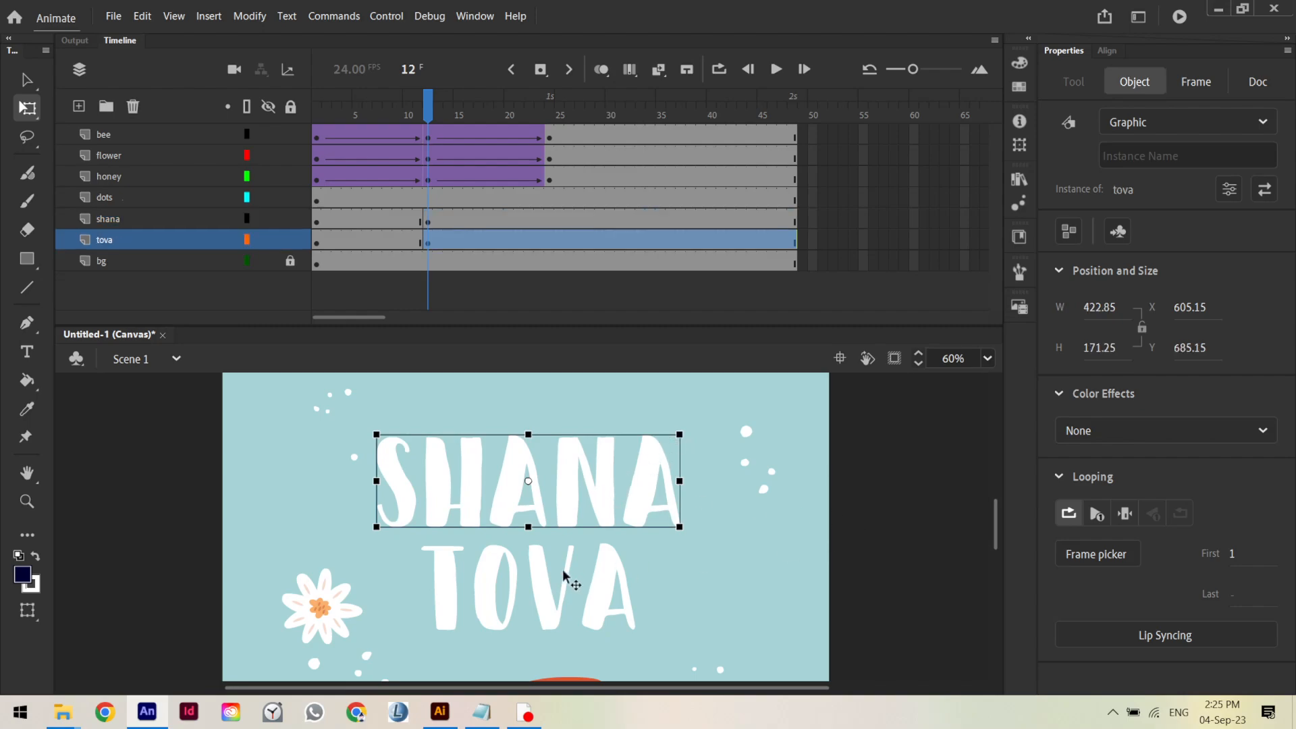
drag(635, 541, 649, 537)
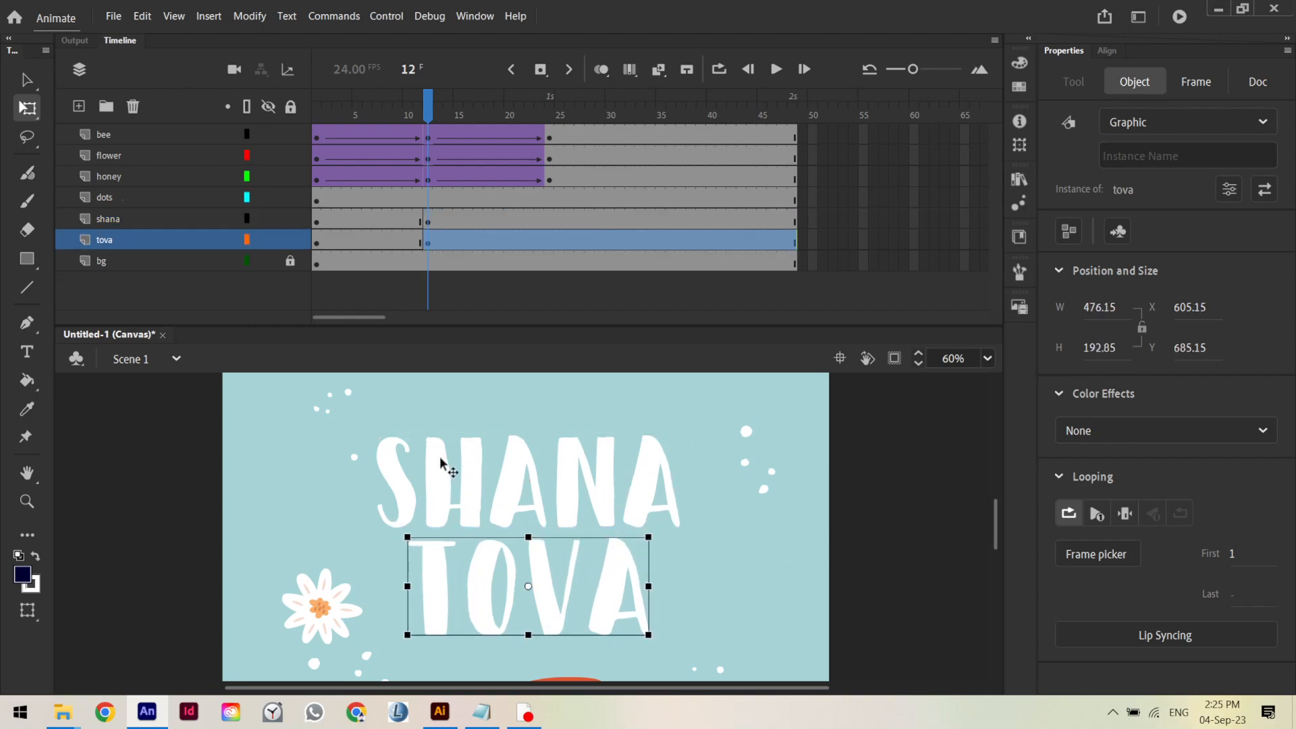
Select both SHANA and TOVA at frame 12 and apply a Tint color effect to them
shift+click(473, 501)
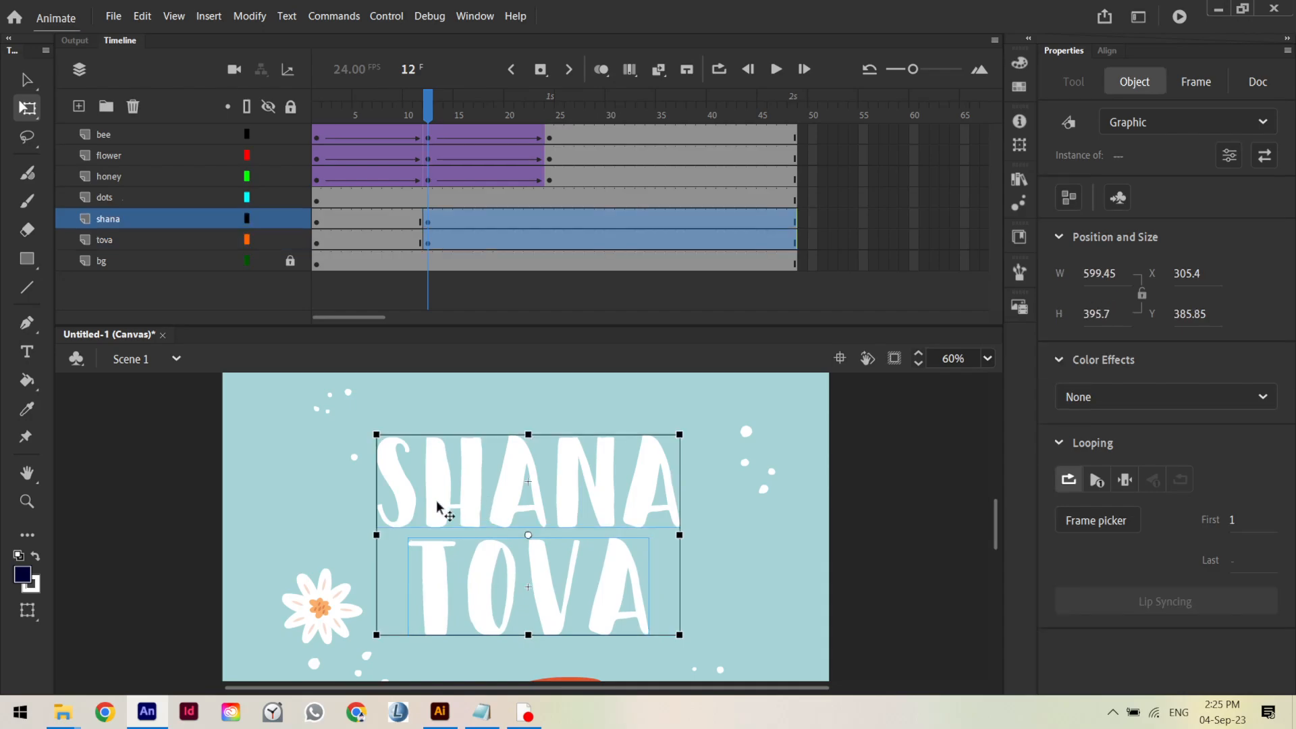
click(454, 502)
click(468, 510)
shift+click(484, 555)
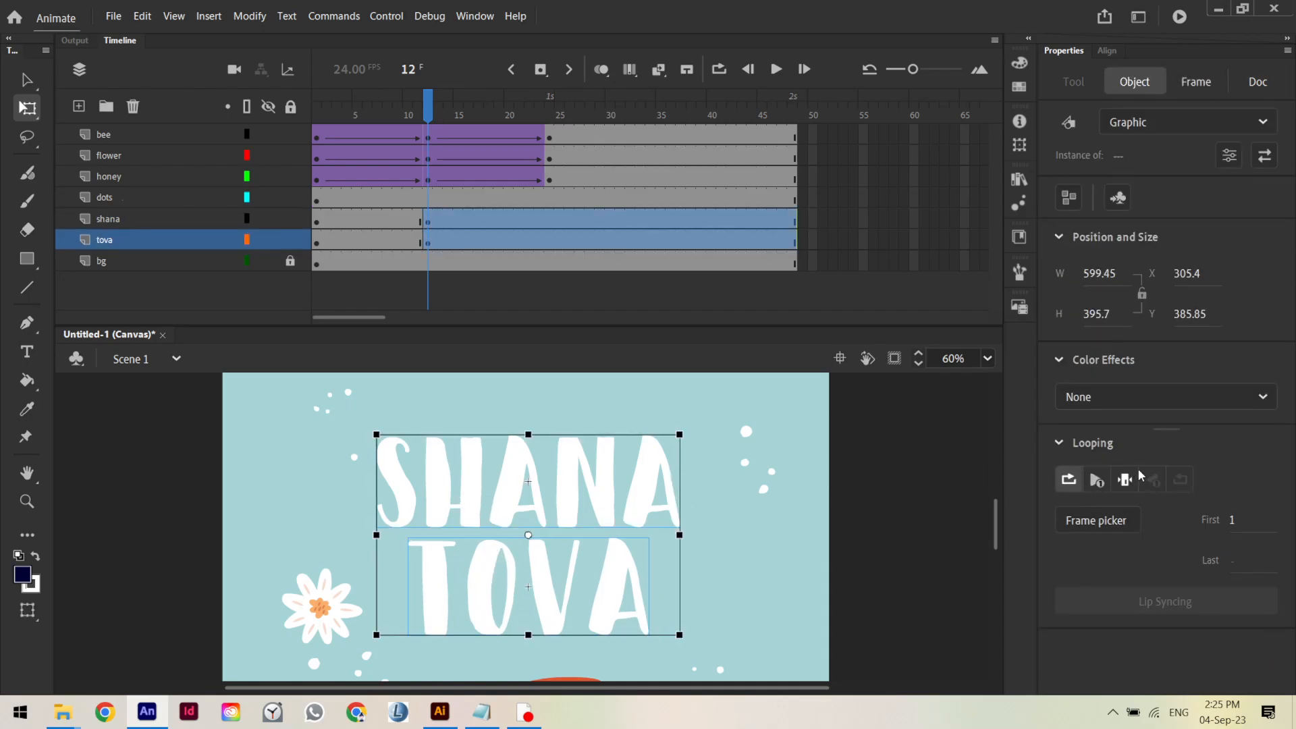
click(1131, 401)
click(1108, 477)
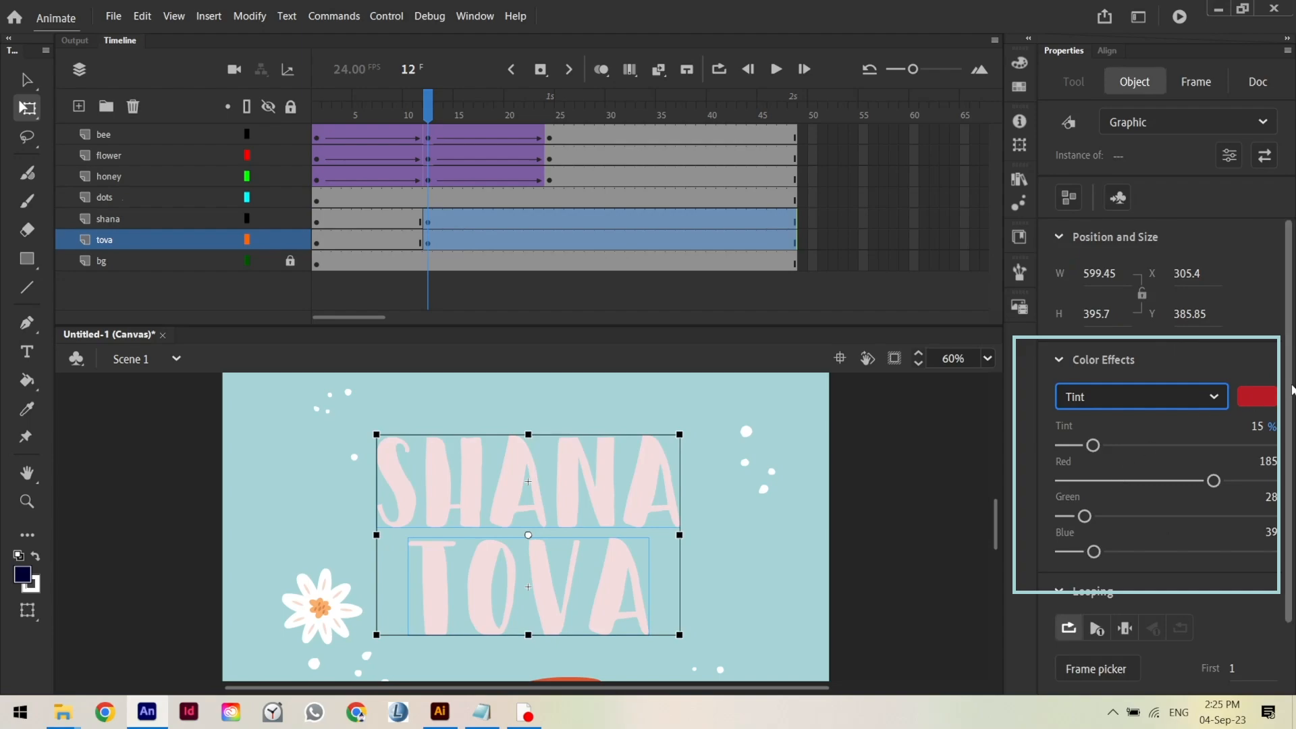
Try different tint strengths on the two words, from 0% up to a full 100%
drag(1093, 445, 1057, 445)
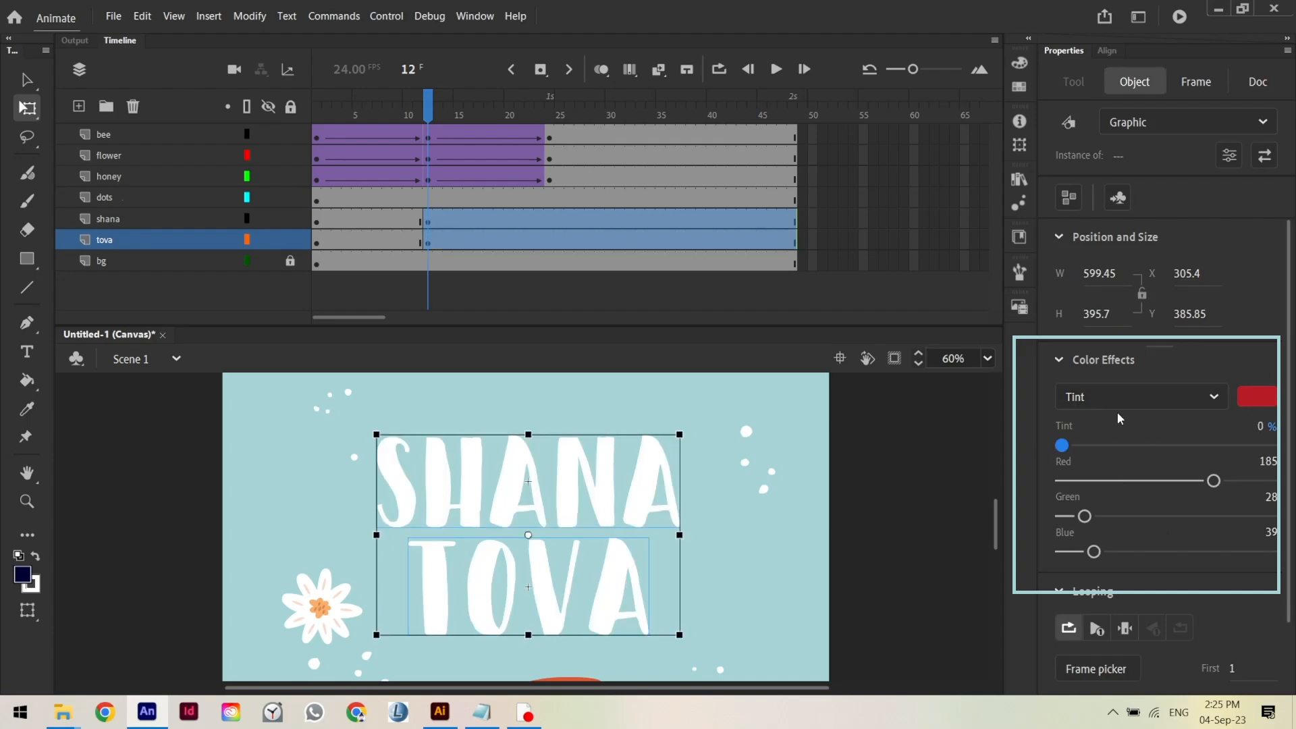
click(1119, 399)
click(1107, 479)
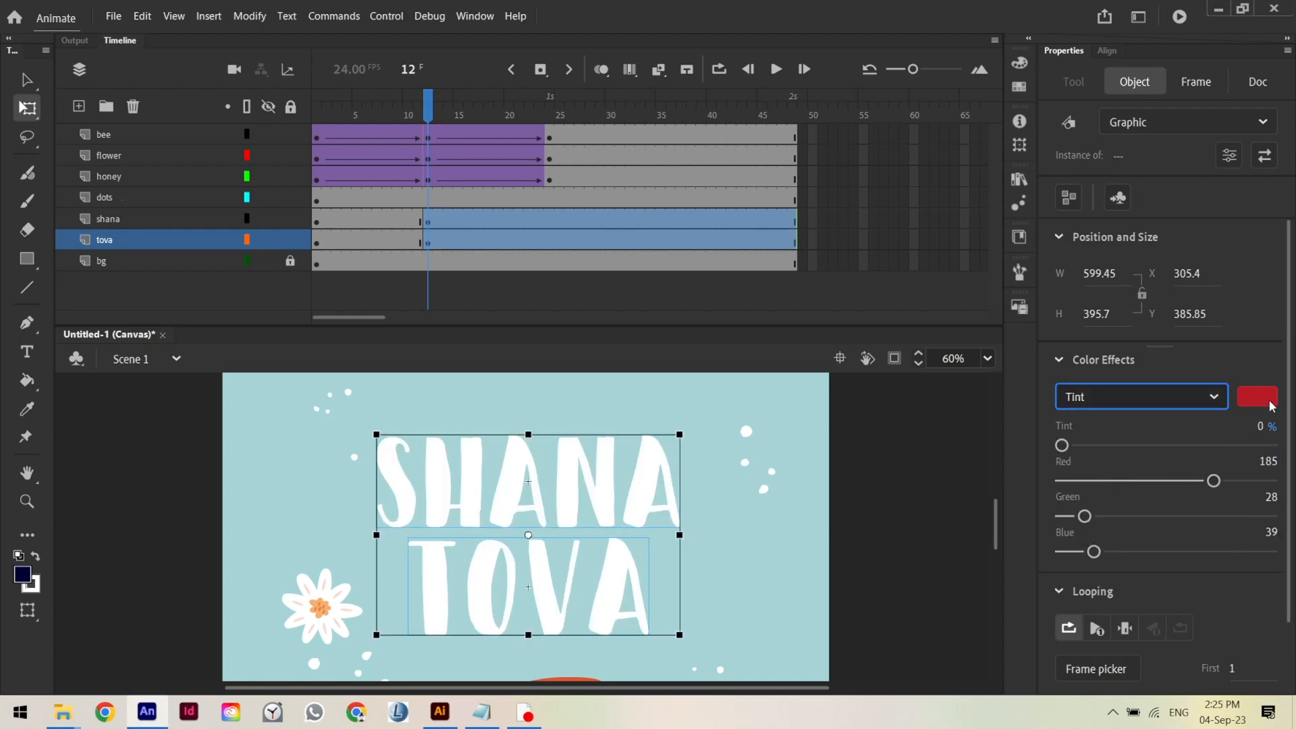
click(1270, 403)
key(Escape)
drag(1100, 446, 1274, 445)
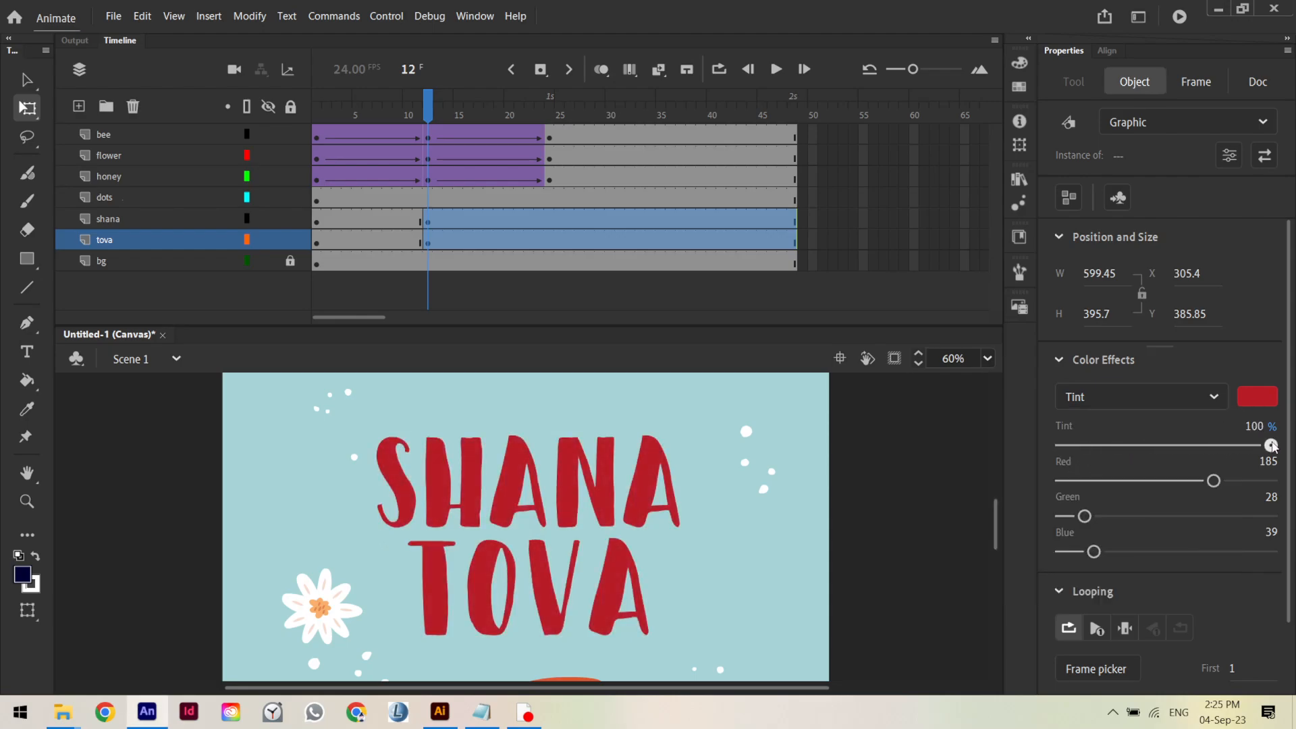
Try the honey jar's orange #F9AF6C, sampled from the artwork, as the lettering's tint color
click(1244, 403)
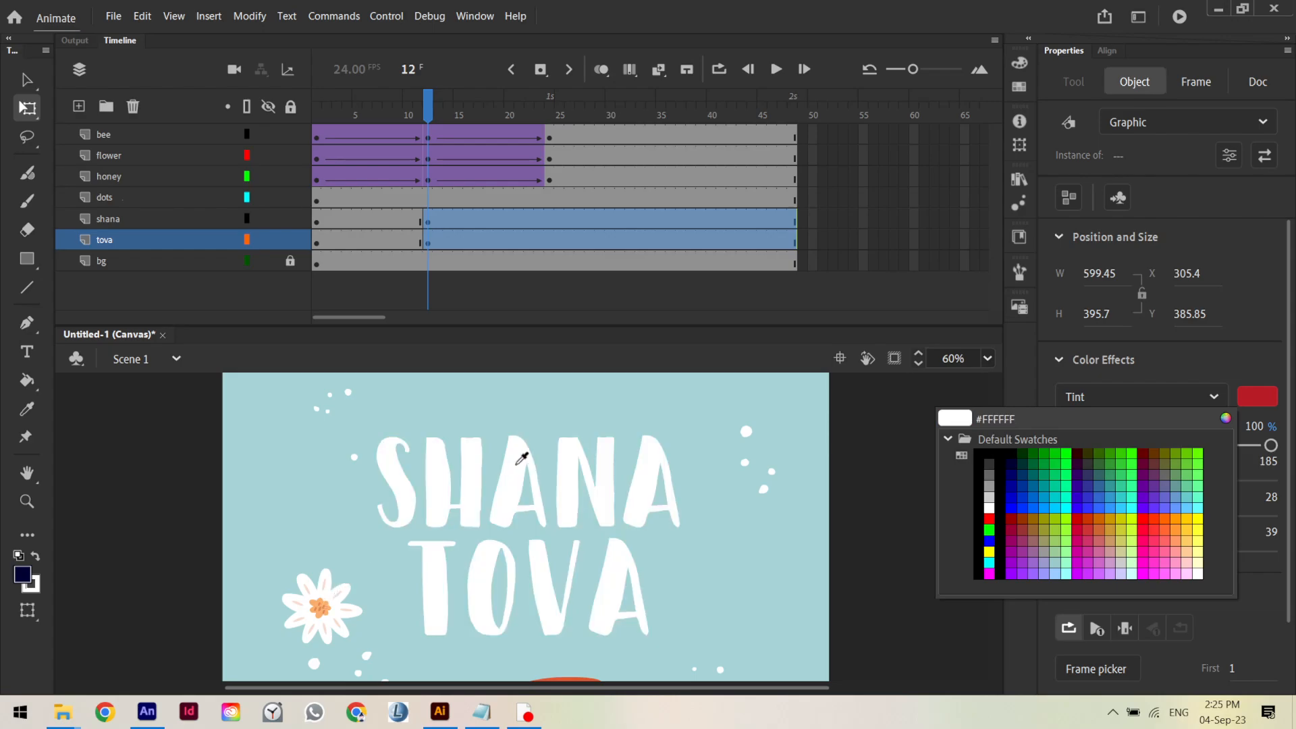
scroll(511, 515, down, 3)
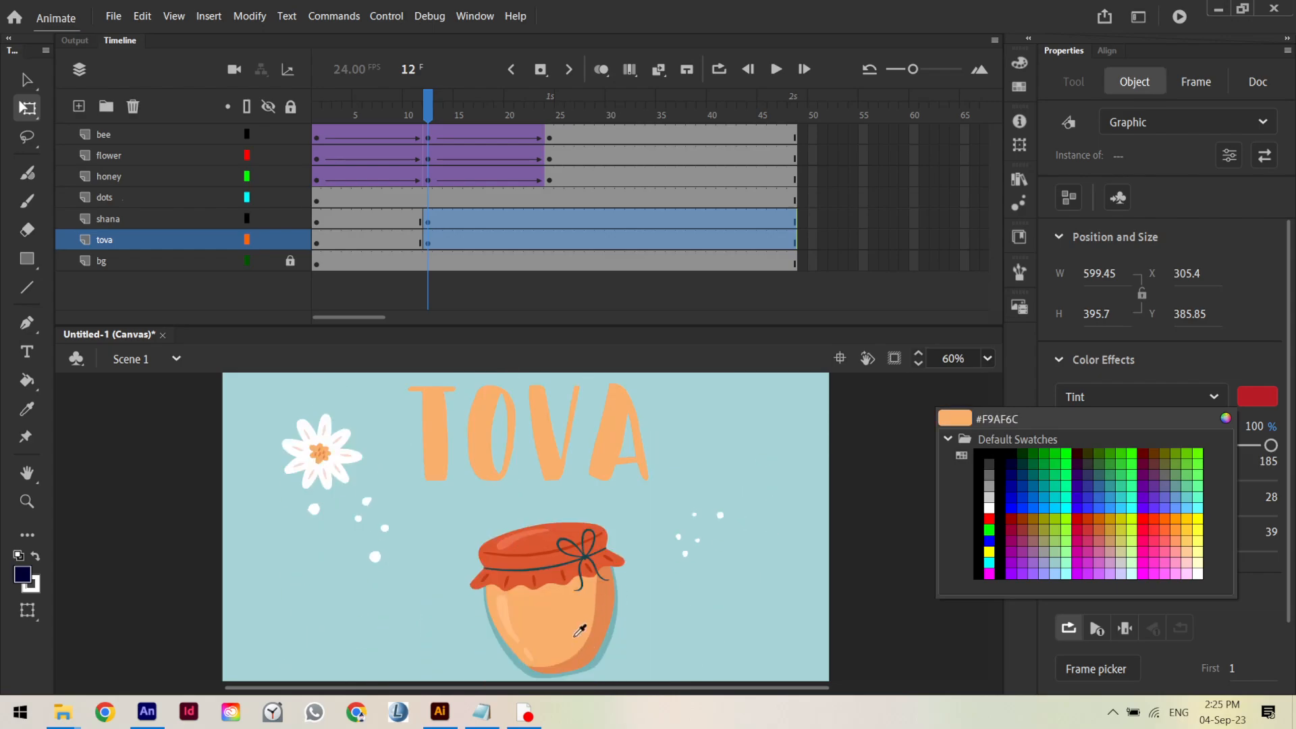
click(558, 603)
click(560, 601)
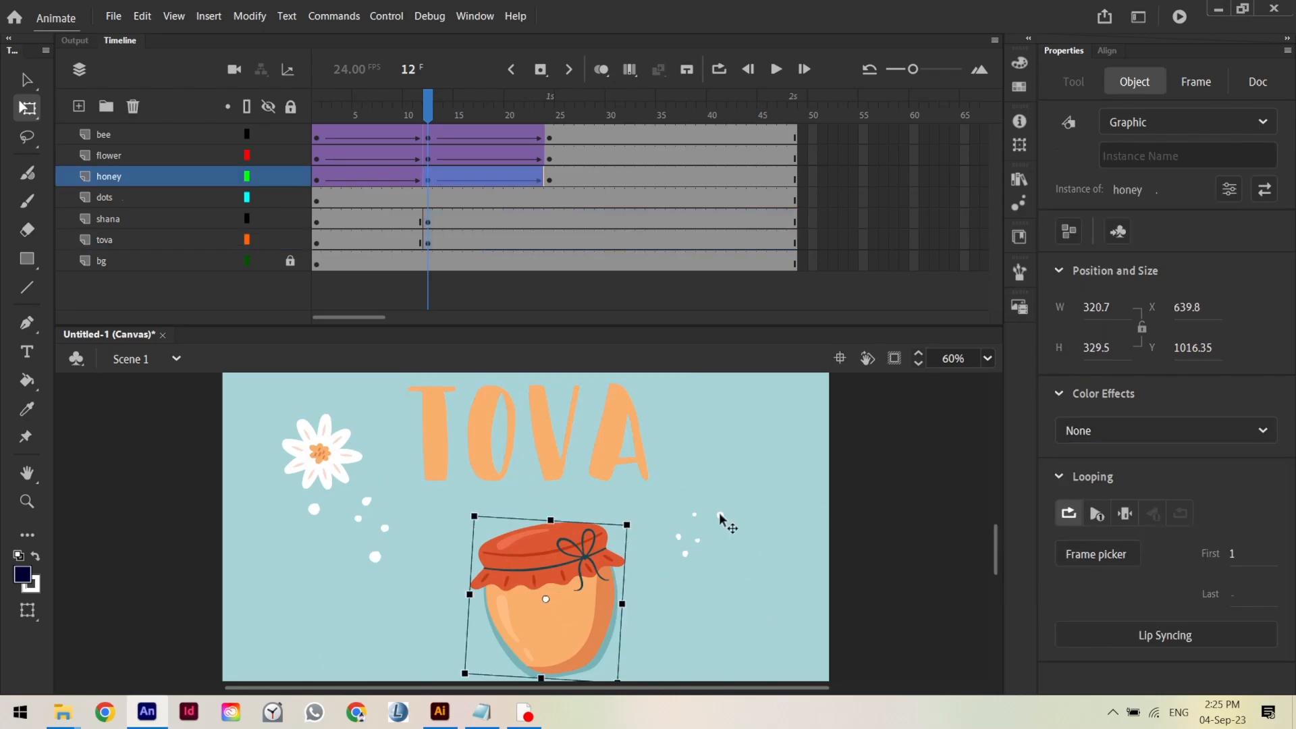
Reselect both words, set their tint strength to 15% and change the tint color to cyan
scroll(537, 440, up, 2)
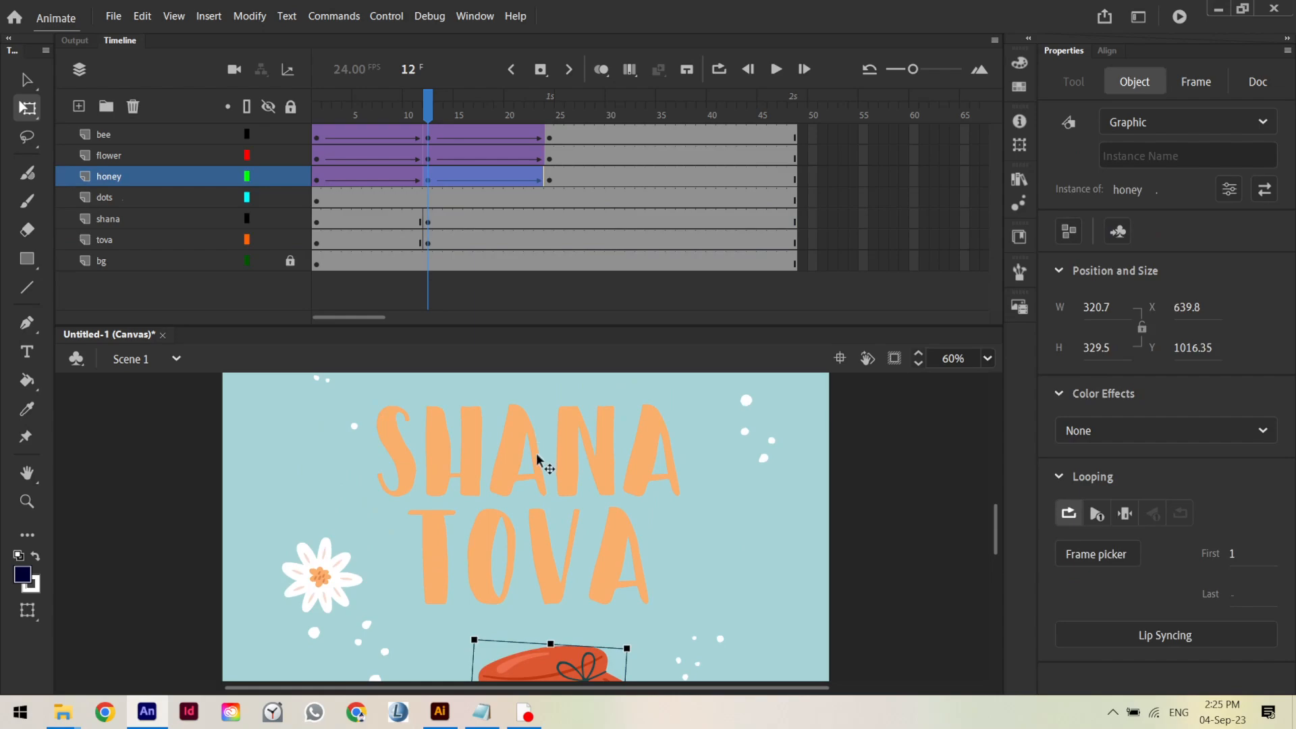
drag(685, 421, 409, 581)
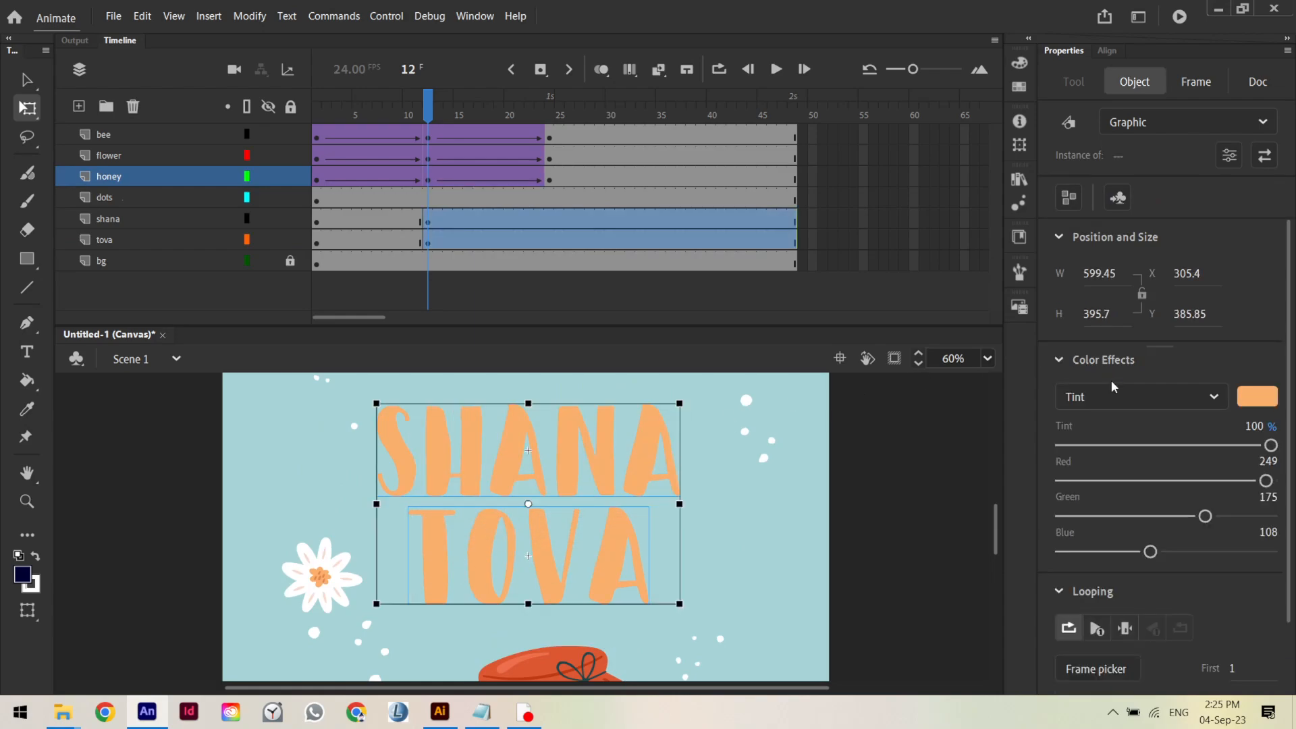
drag(1128, 446, 1092, 454)
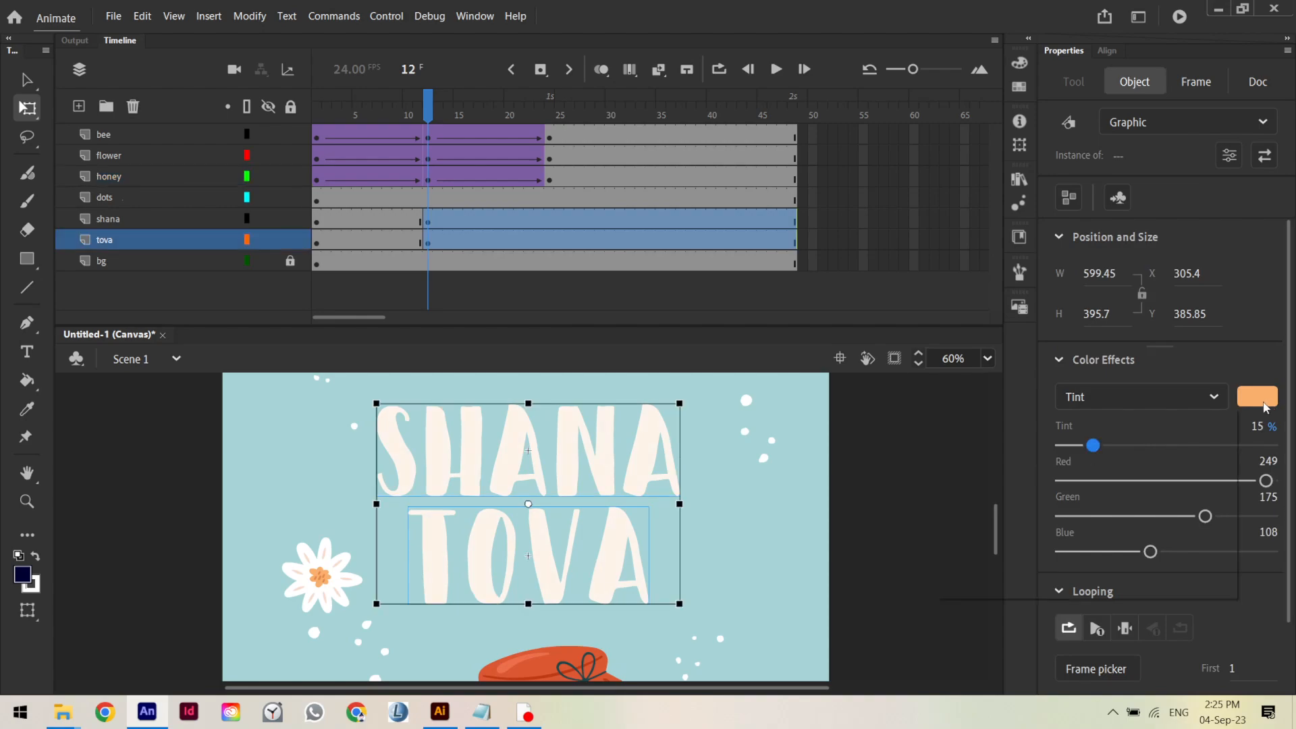
click(1256, 396)
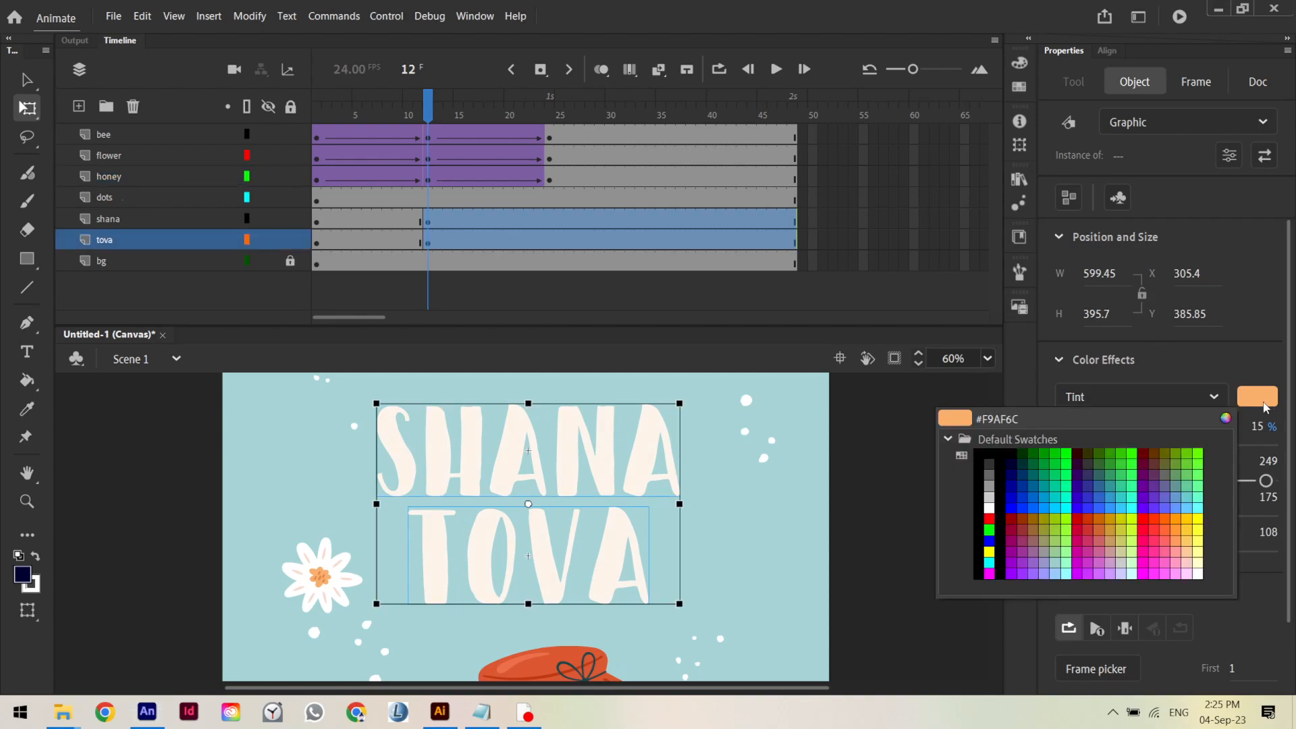
click(990, 561)
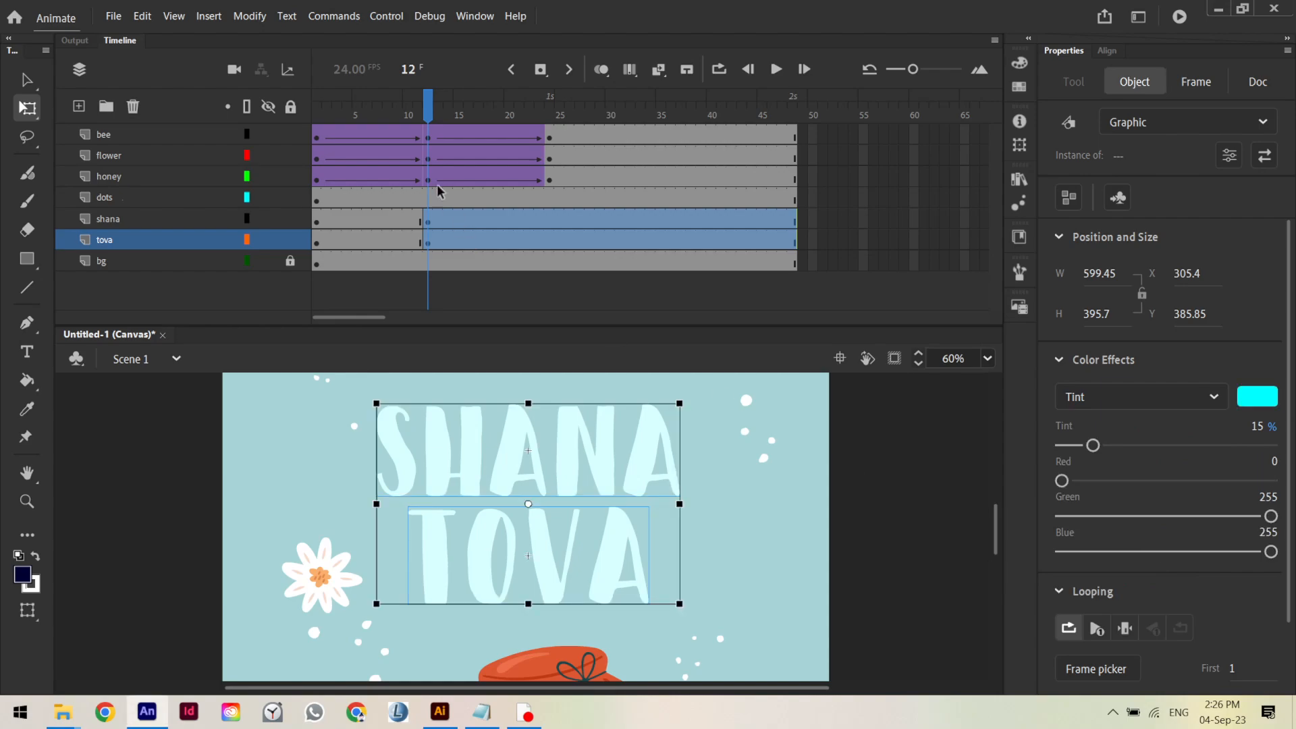
Copy the starting keyframes of the shana and tova layers to frame 24 and create classic tweens between their keyframes
drag(426, 103, 558, 247)
click(317, 243)
drag(478, 221, 388, 241)
right_click(418, 240)
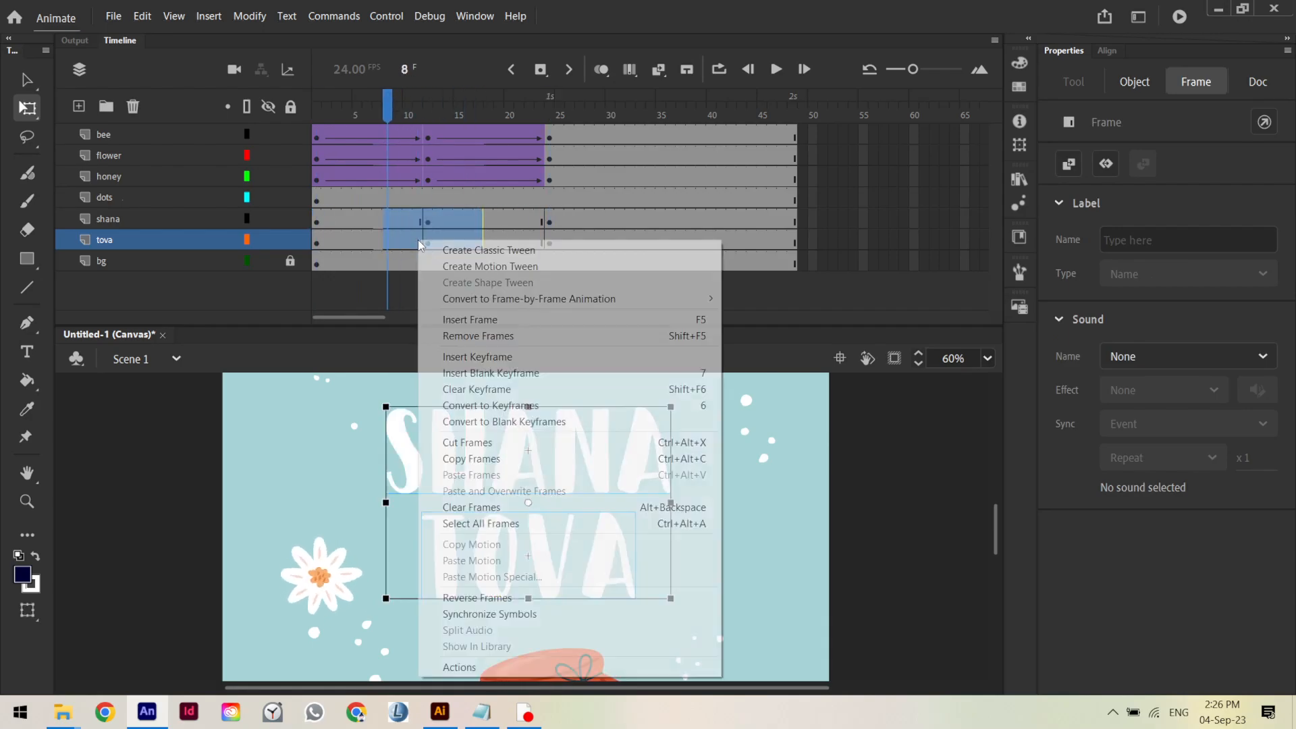
click(433, 248)
click(317, 118)
drag(317, 118, 317, 218)
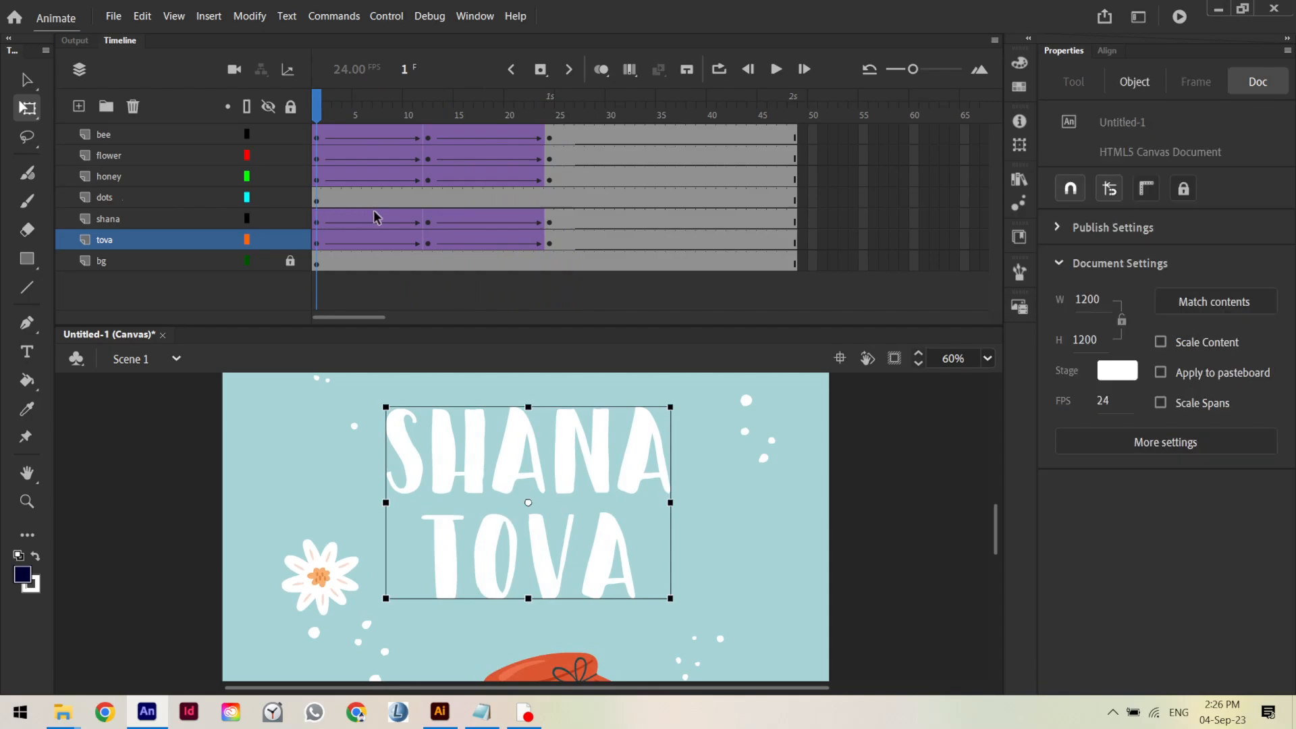
Delay the tova layer's animation by moving its middle keyframe to frame 15 and its last keyframe to frame 26
click(428, 241)
drag(427, 111, 427, 261)
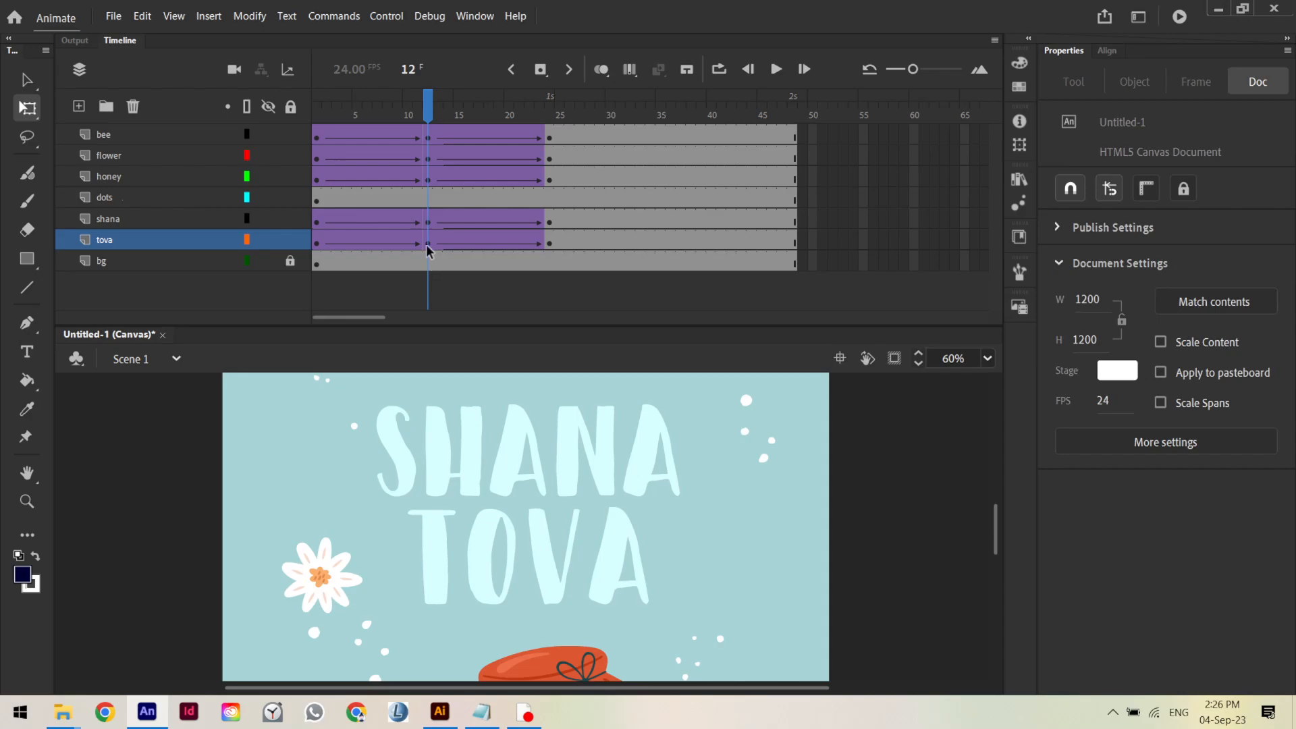
click(428, 242)
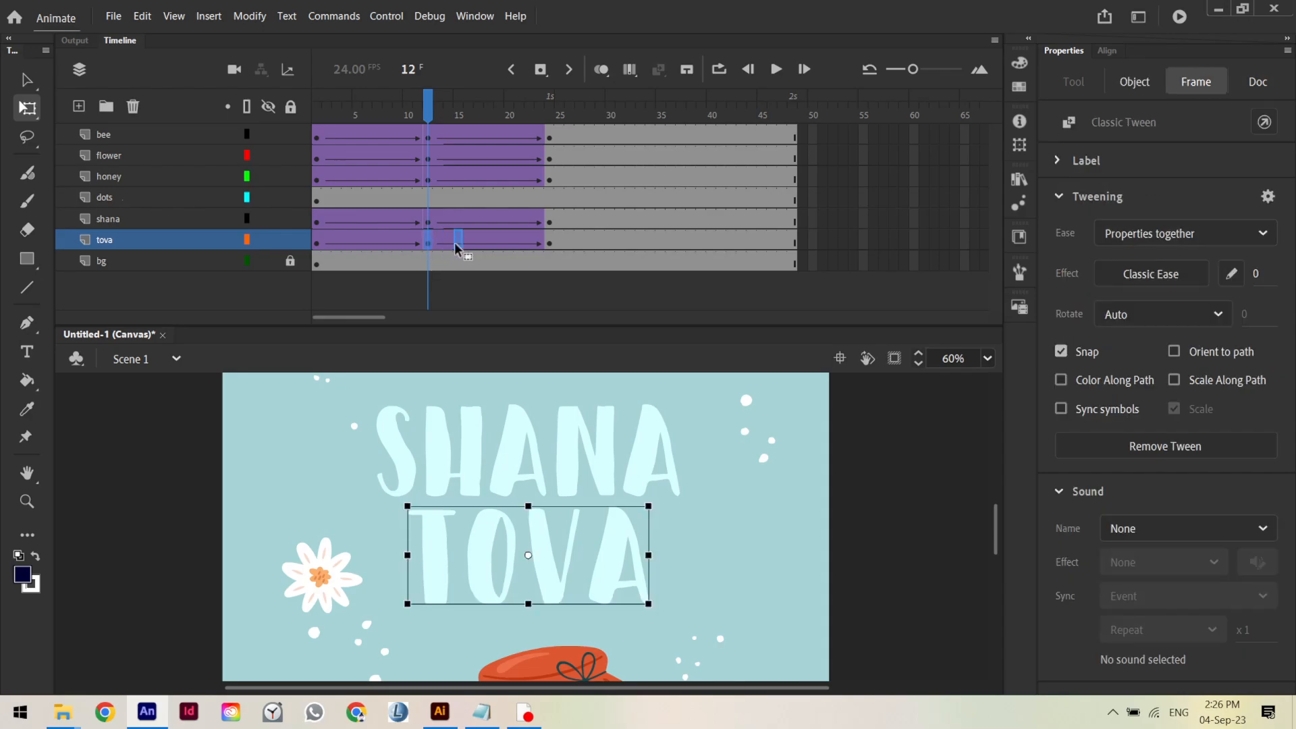
drag(455, 243, 455, 244)
drag(432, 116, 569, 243)
click(550, 237)
Play back the whole animation to check the staggered SHANA and TOVA lettering
drag(560, 115, 258, 200)
key(ctrl+minus)
key(Return)
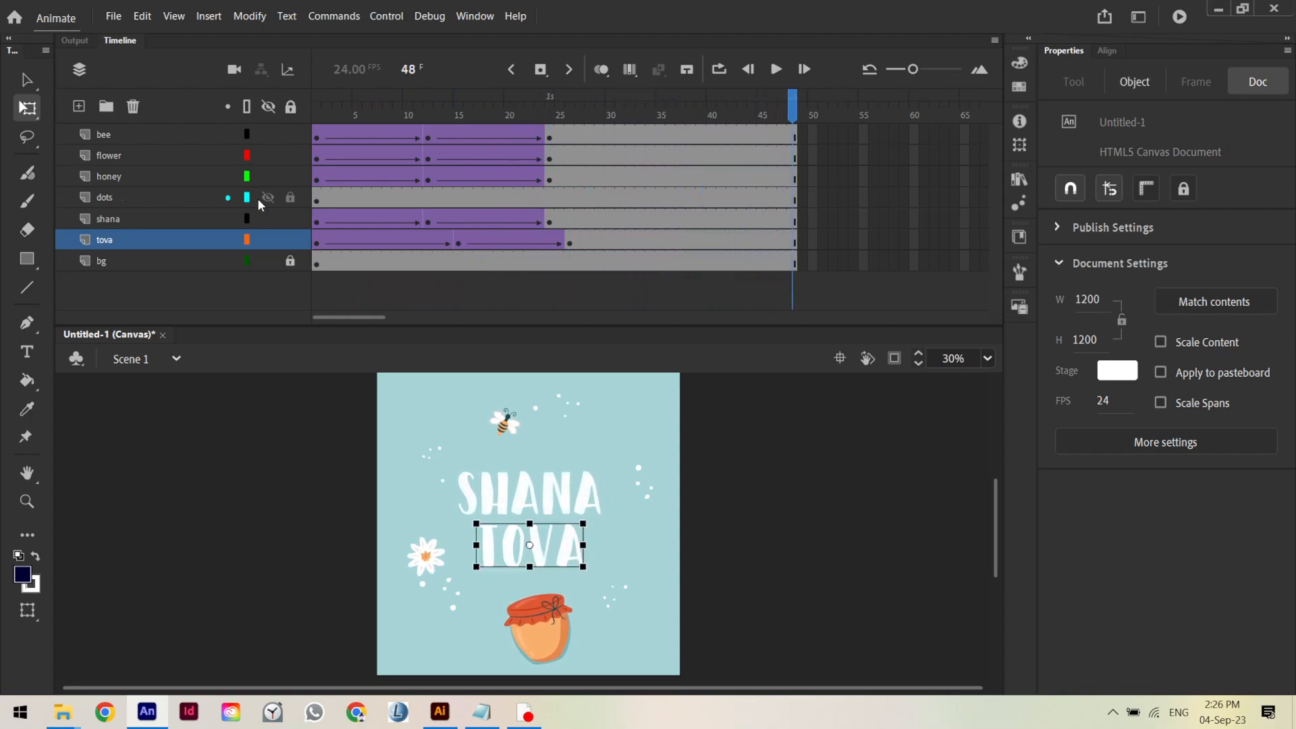
Open the dots symbol for editing and break its group apart into separate drawing objects
key(z)
drag(382, 636, 710, 377)
key(v)
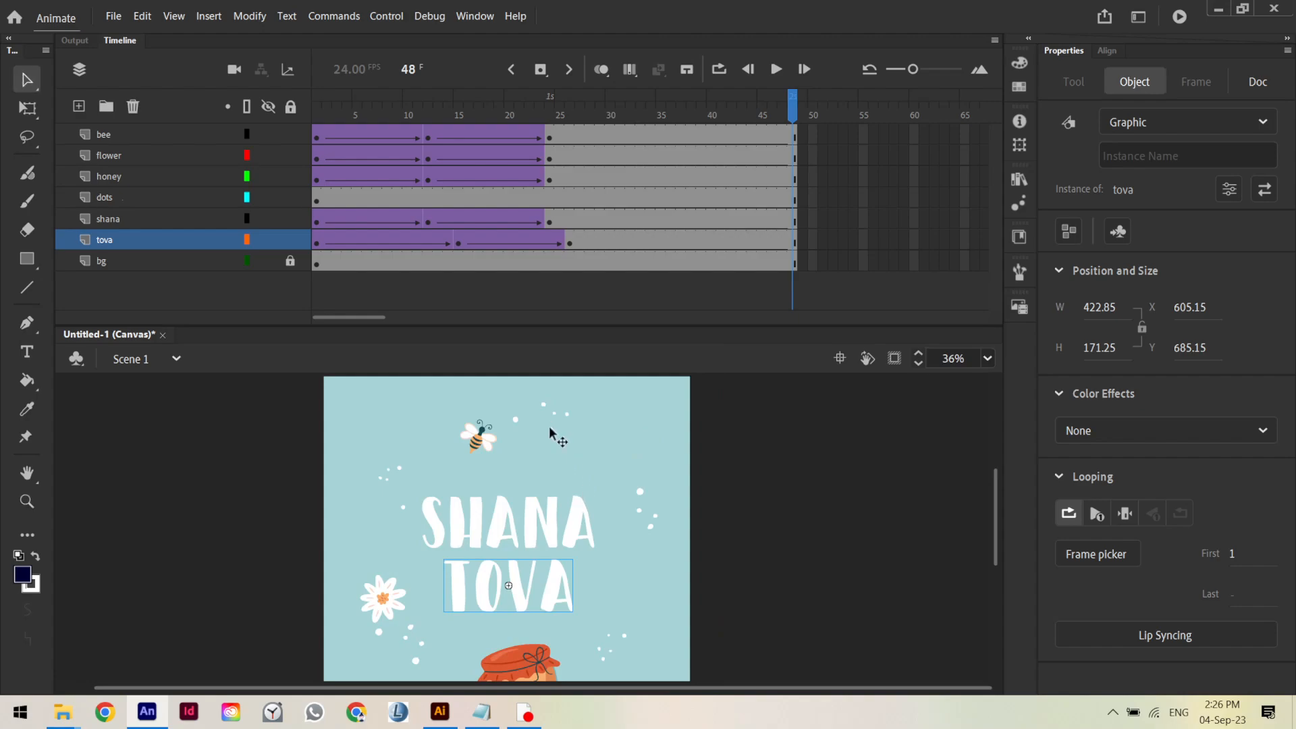
click(549, 427)
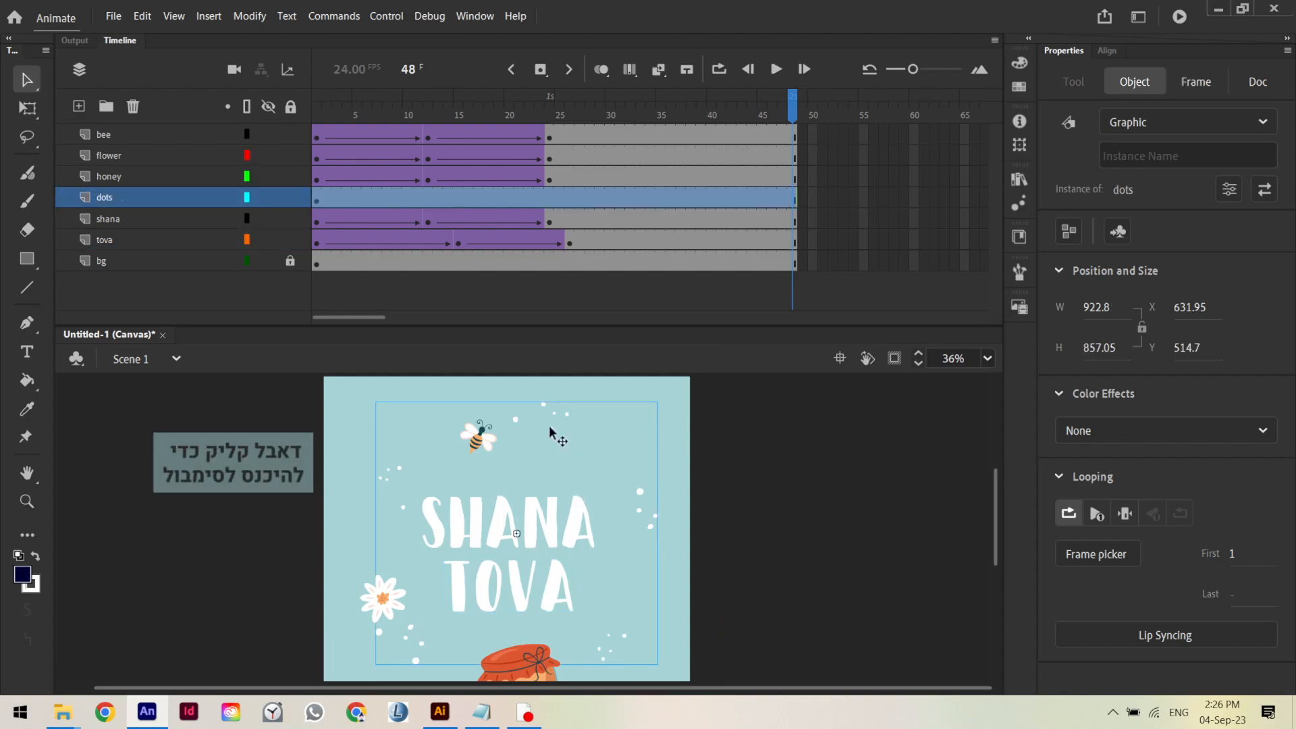
double_click(549, 427)
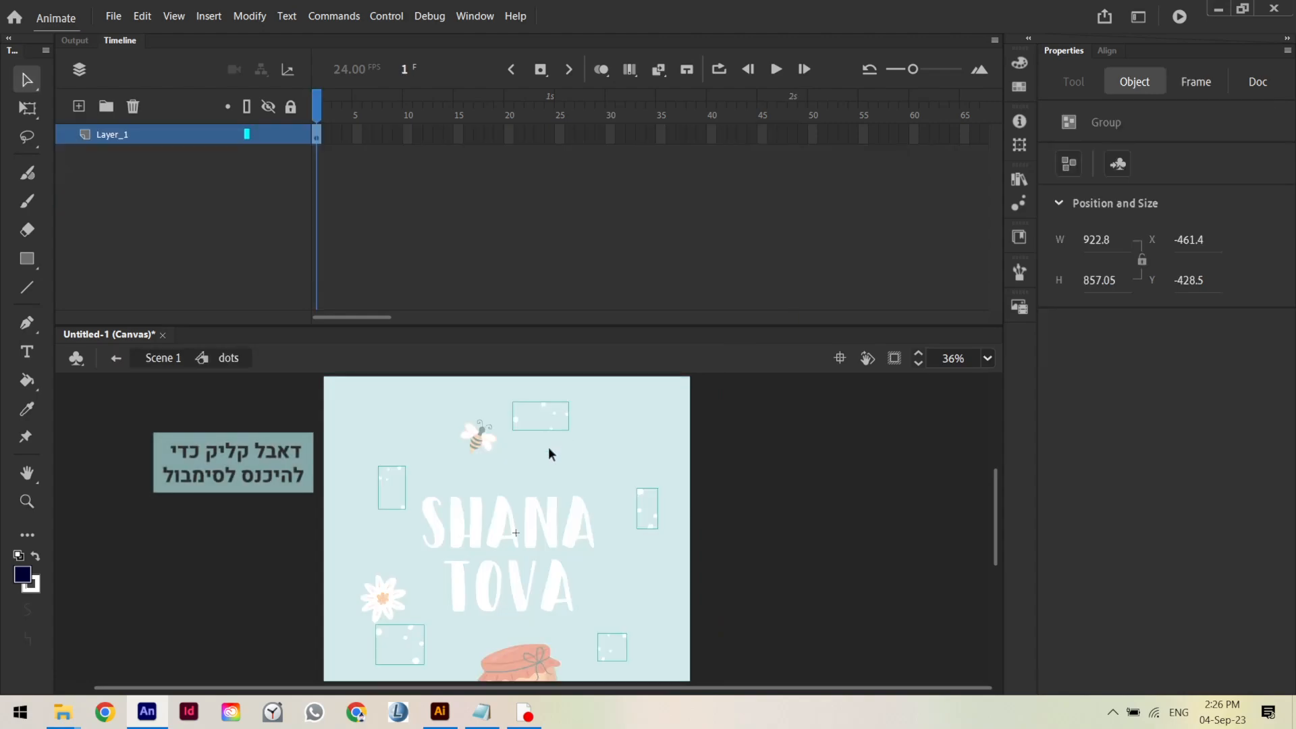
key(ctrl+shift+g)
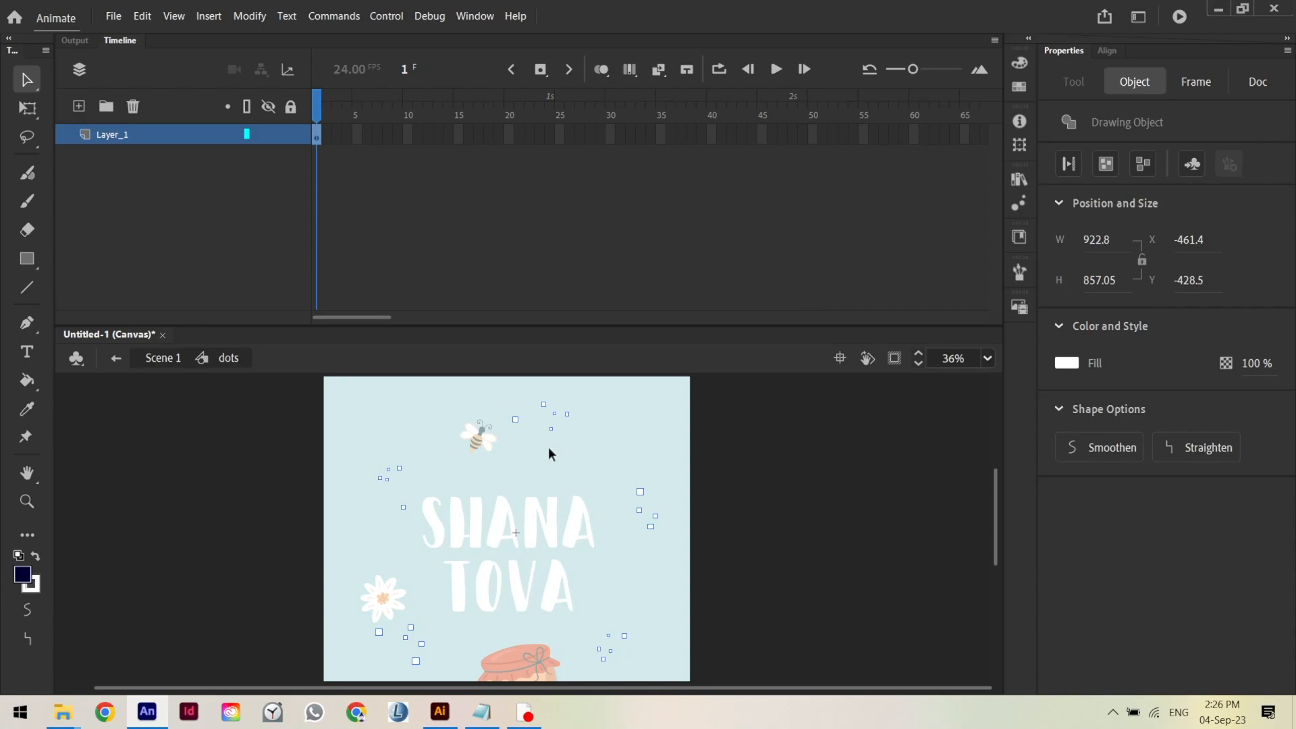
key(ctrl+z)
key(ctrl+b)
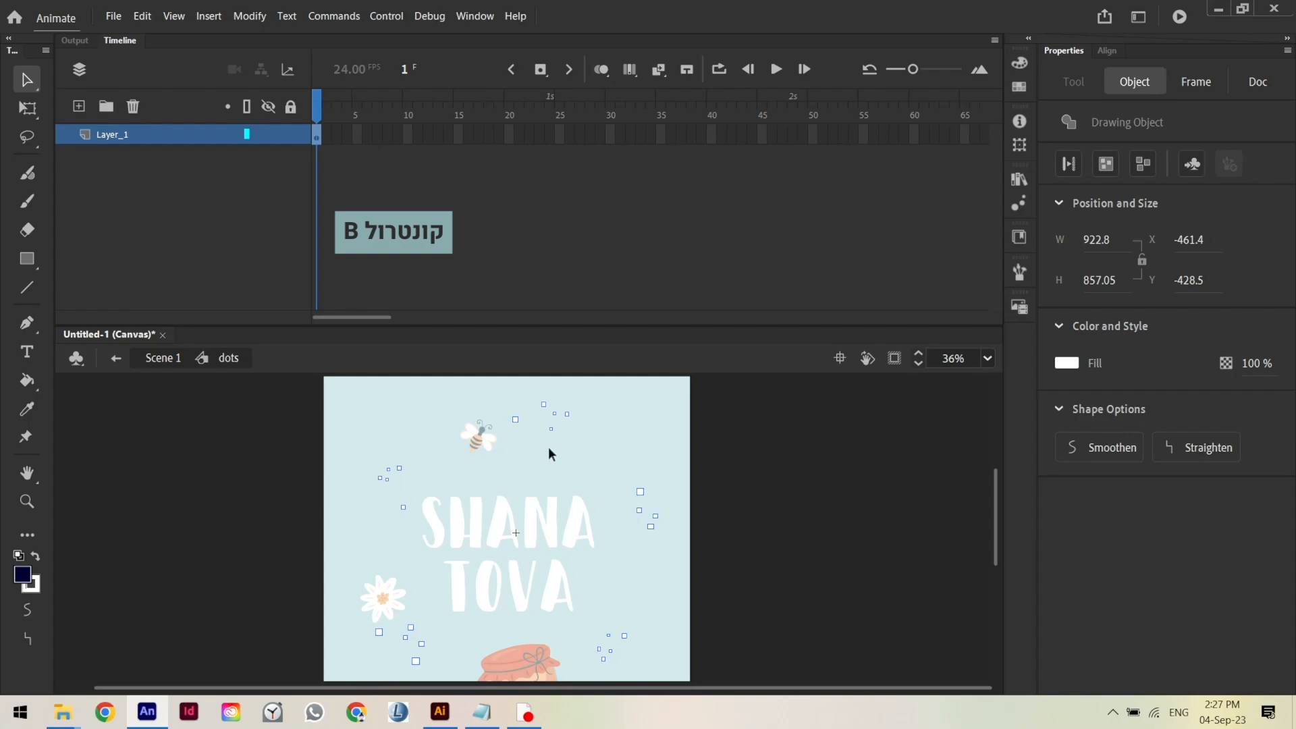
Insert a keyframe at frame 2 inside the dots symbol
click(326, 135)
key(F6)
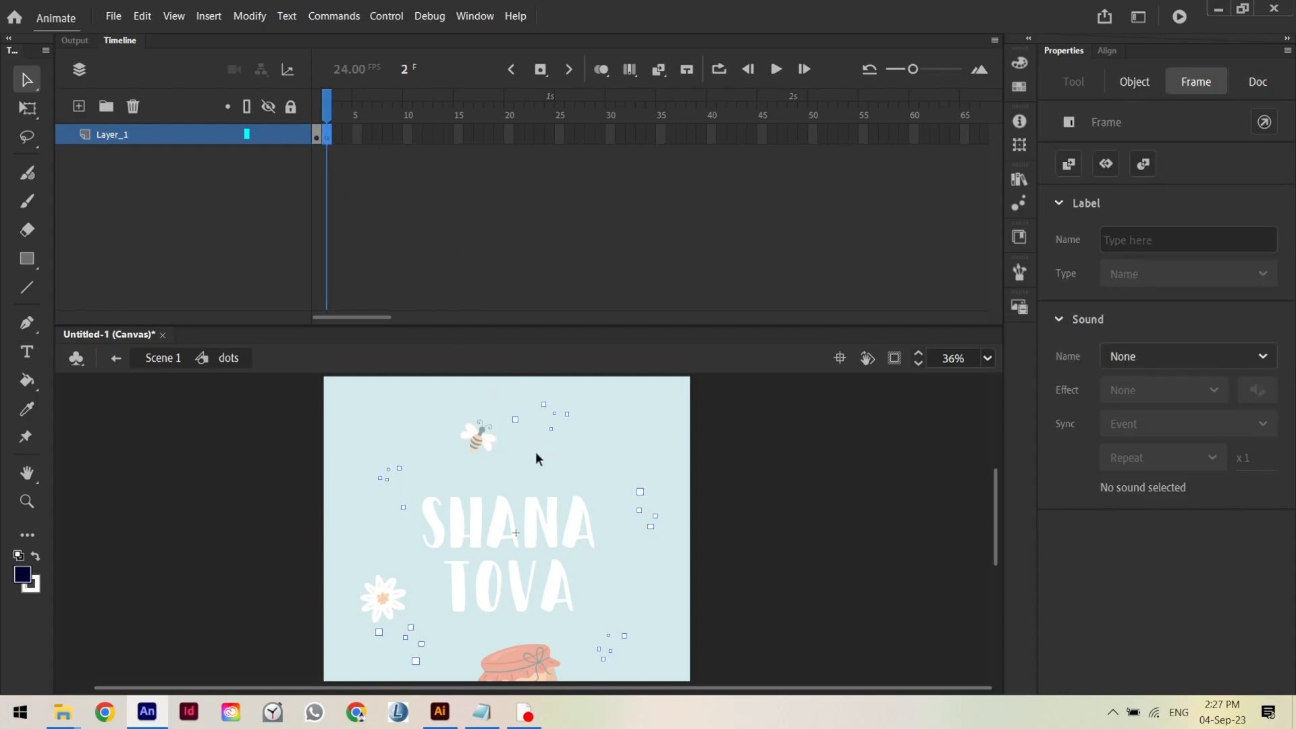
mouse_move(326, 99)
mouse_down()
mouse_move(315, 107)
mouse_move(328, 120)
mouse_up()
Shrink the dot nearest the bee at frame 2 to about 12 x 13 px
key(z)
drag(492, 452, 585, 401)
key(v)
click(423, 512)
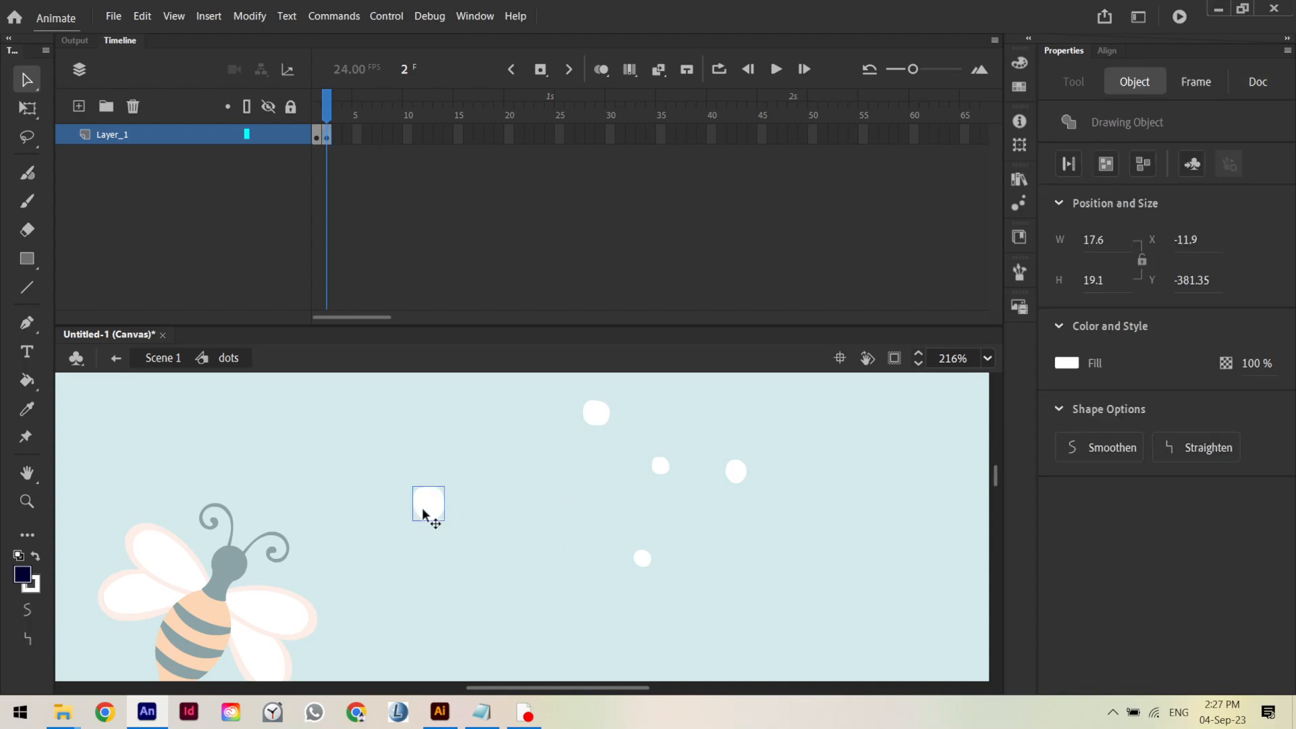
key(q)
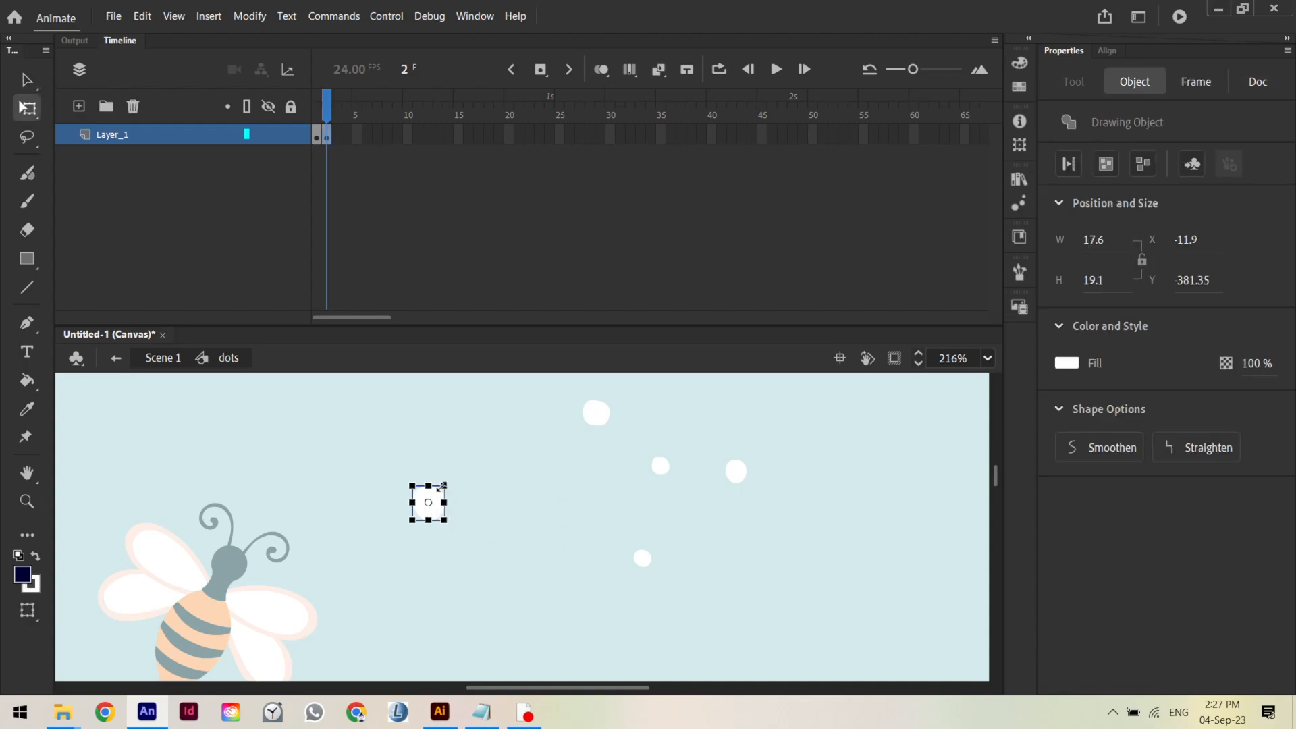
drag(442, 485, 438, 485)
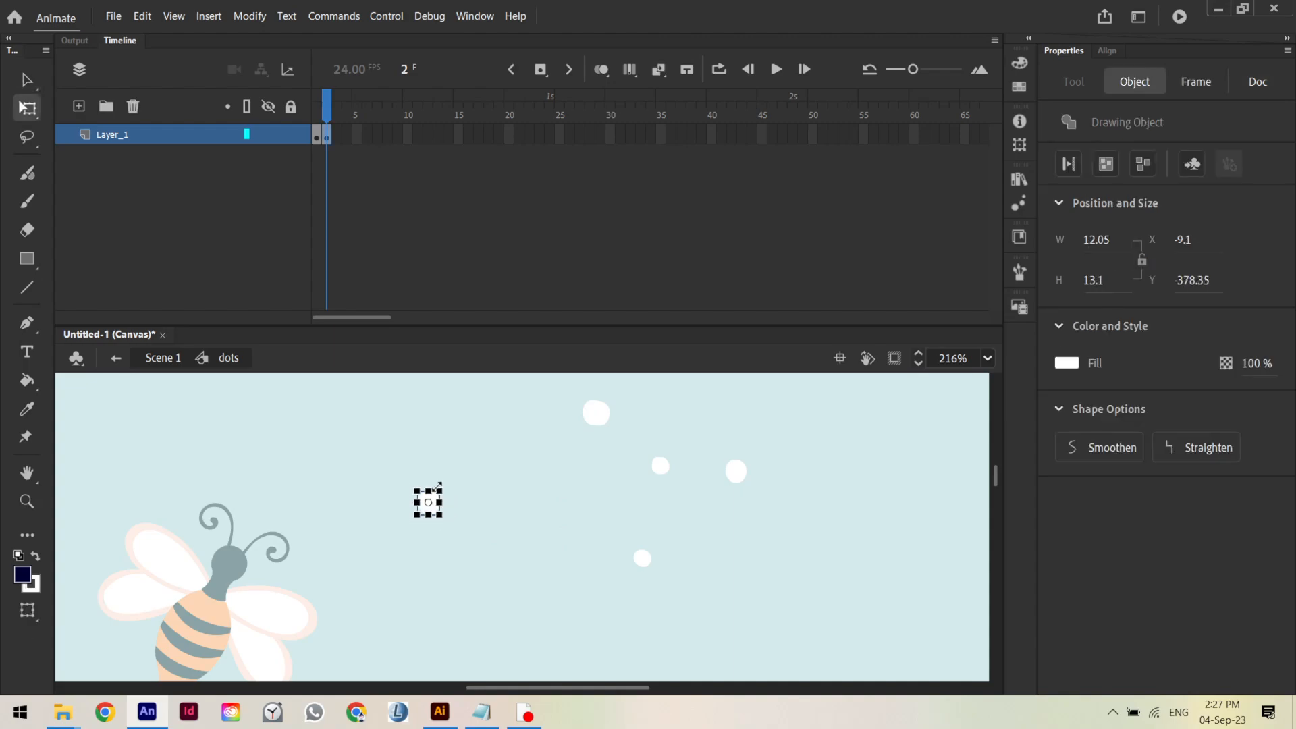
Enlarge the topmost dot of the group beside the bee at frame 2 to about 23 x 22 px
click(597, 411)
drag(612, 396, 619, 387)
key(ctrl+z)
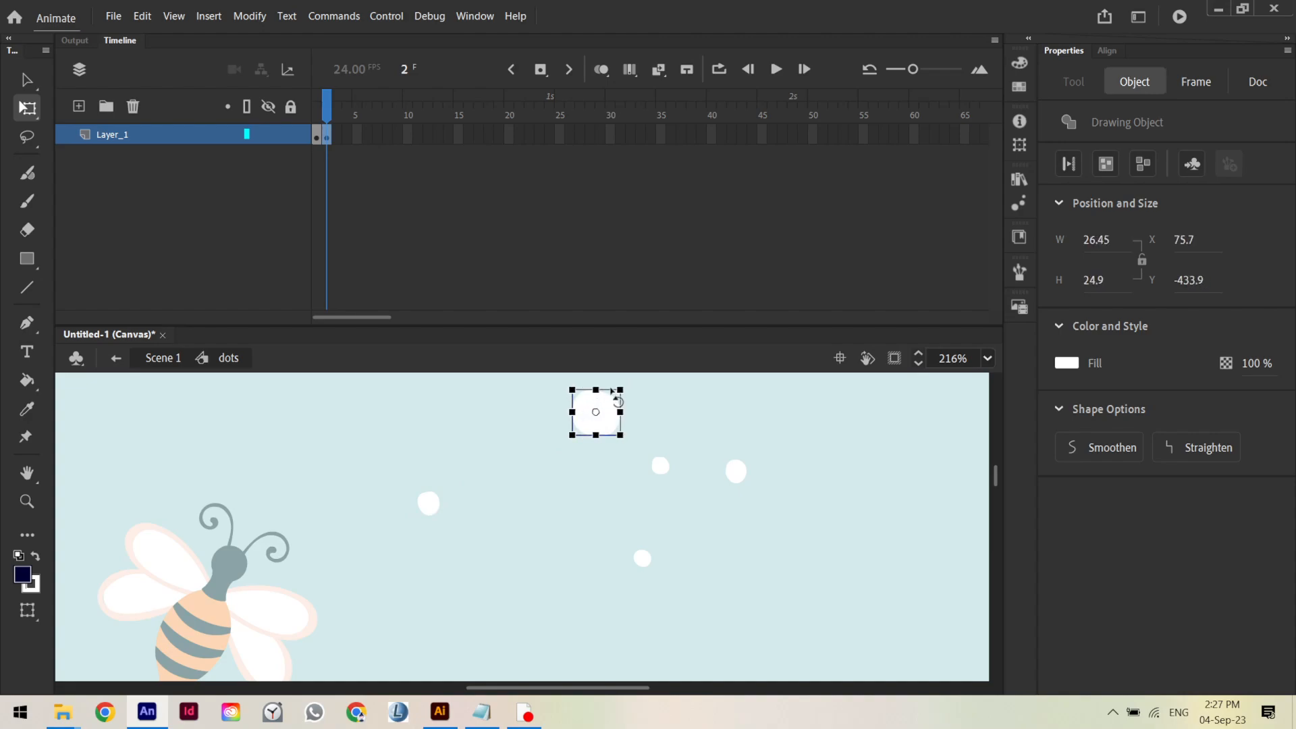
key(ctrl+equal)
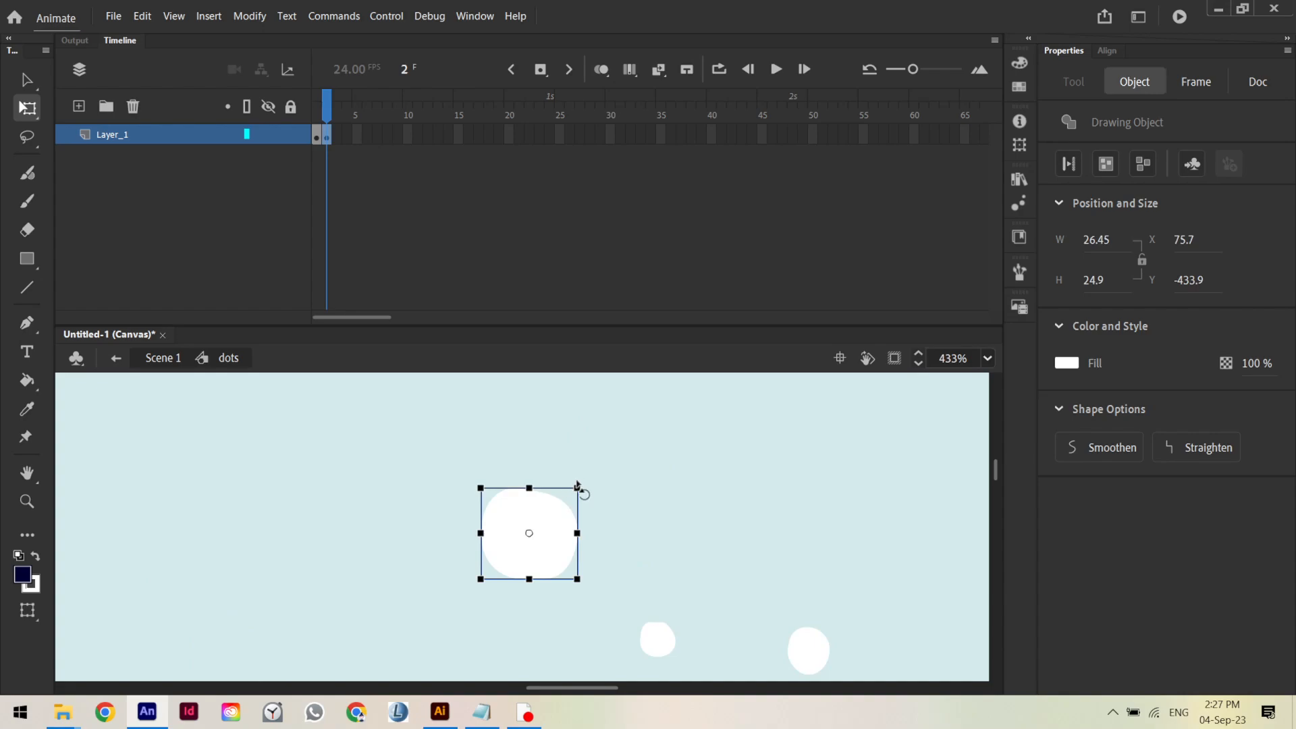
drag(577, 487, 567, 498)
scroll(622, 535, down, 2)
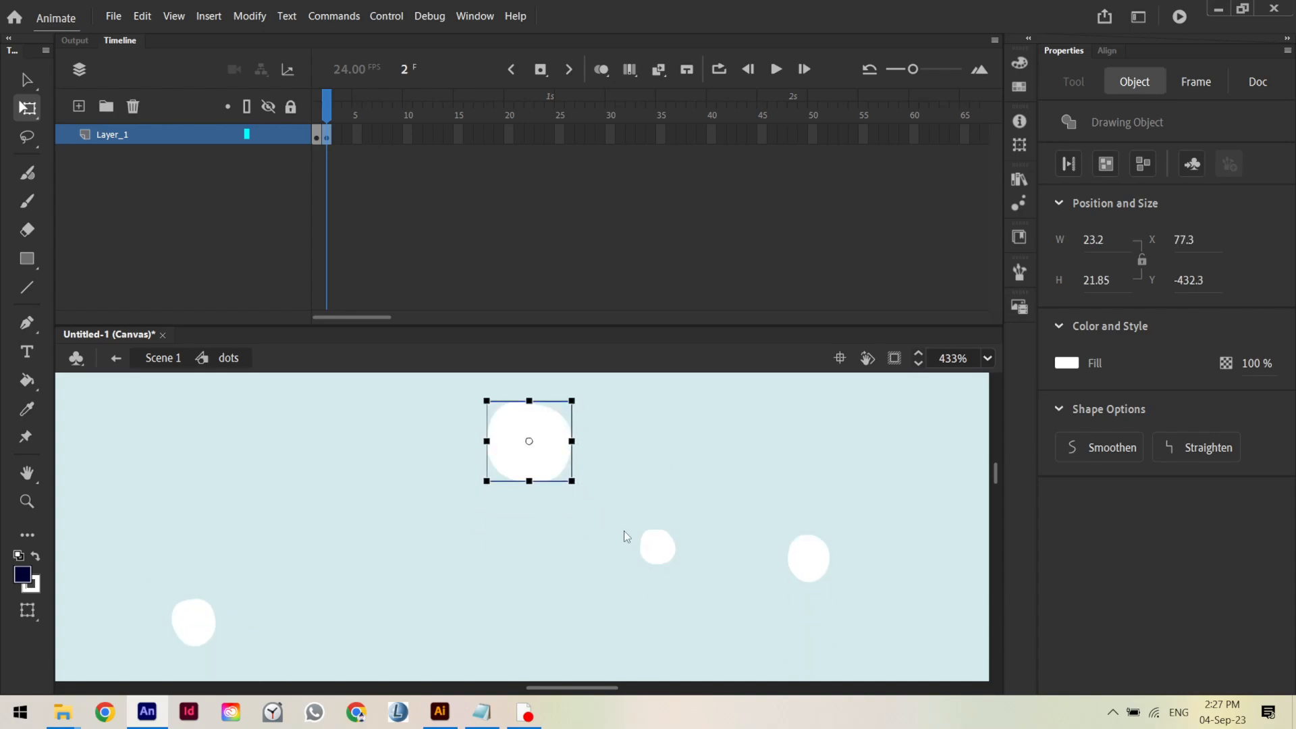
Shrink the small dot below the enlarged one beside the bee at frame 2 to about 7 x 7 px
click(668, 552)
drag(677, 529, 672, 533)
scroll(760, 518, down, 2)
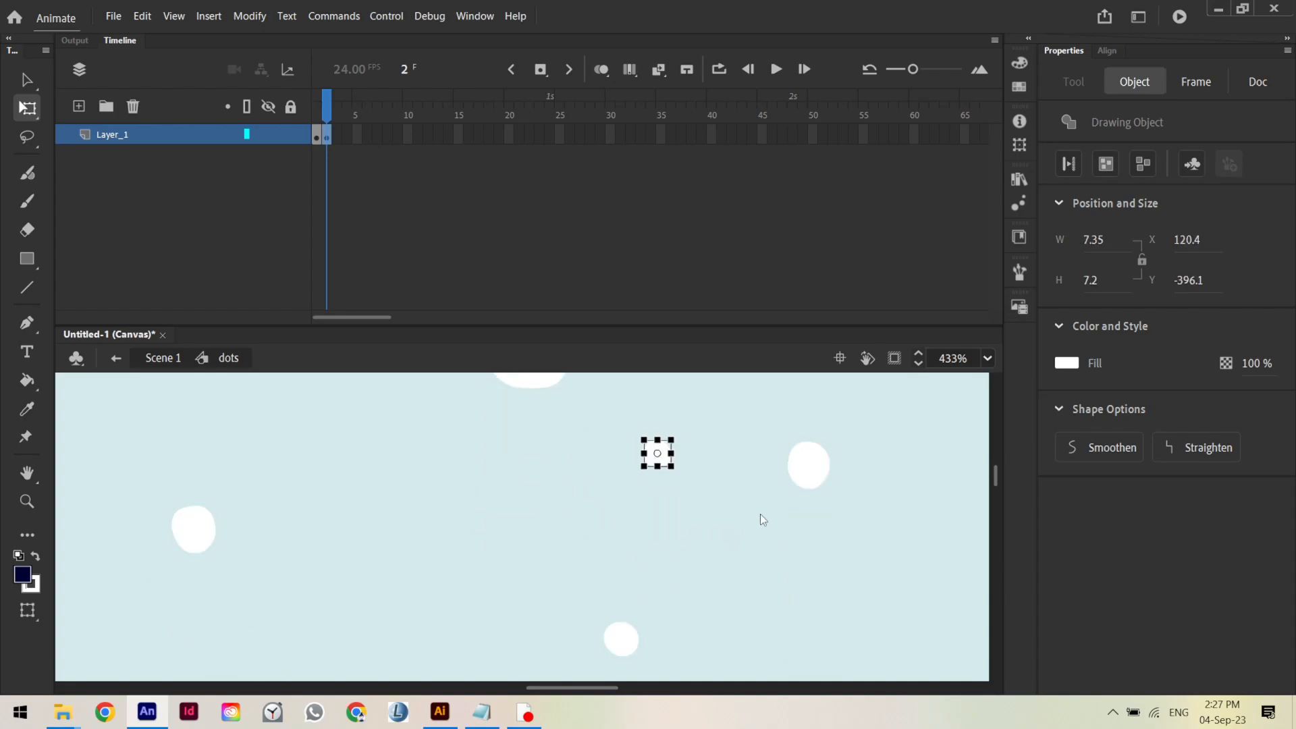
click(811, 471)
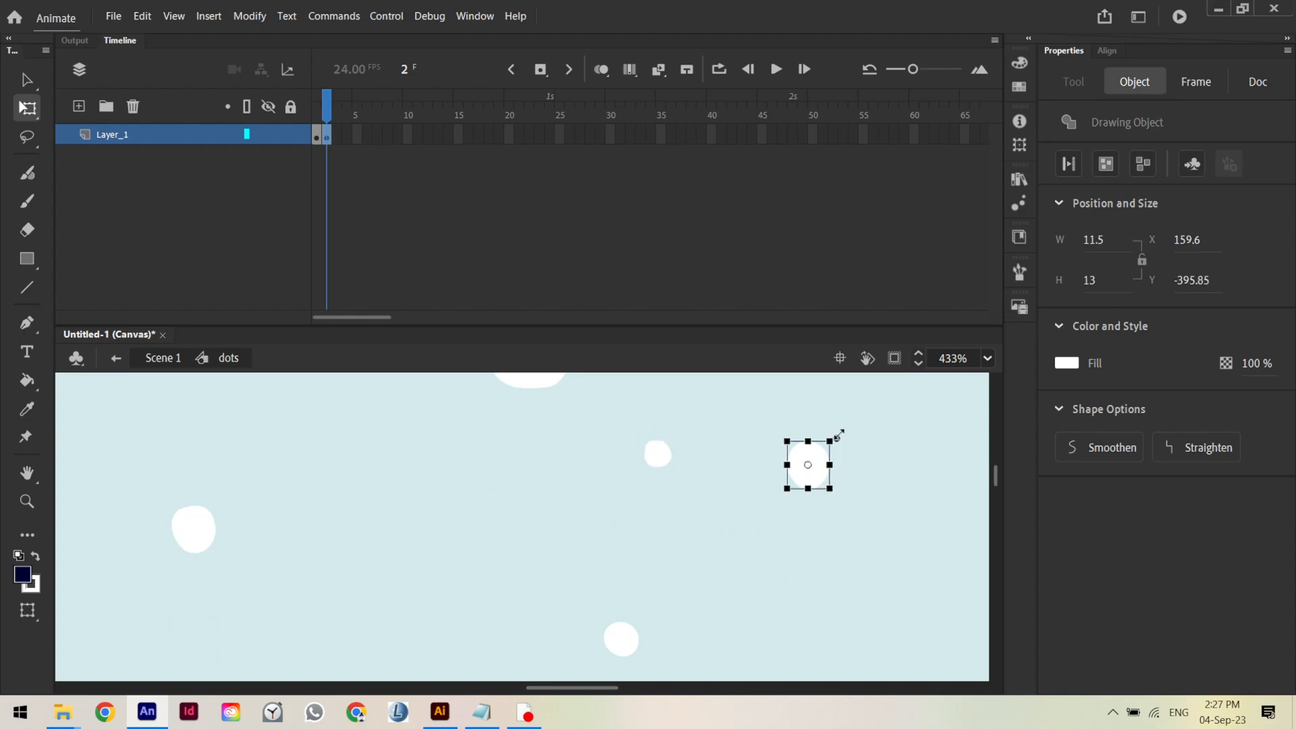
key(ctrl+minus)
key(ctrl+minus)
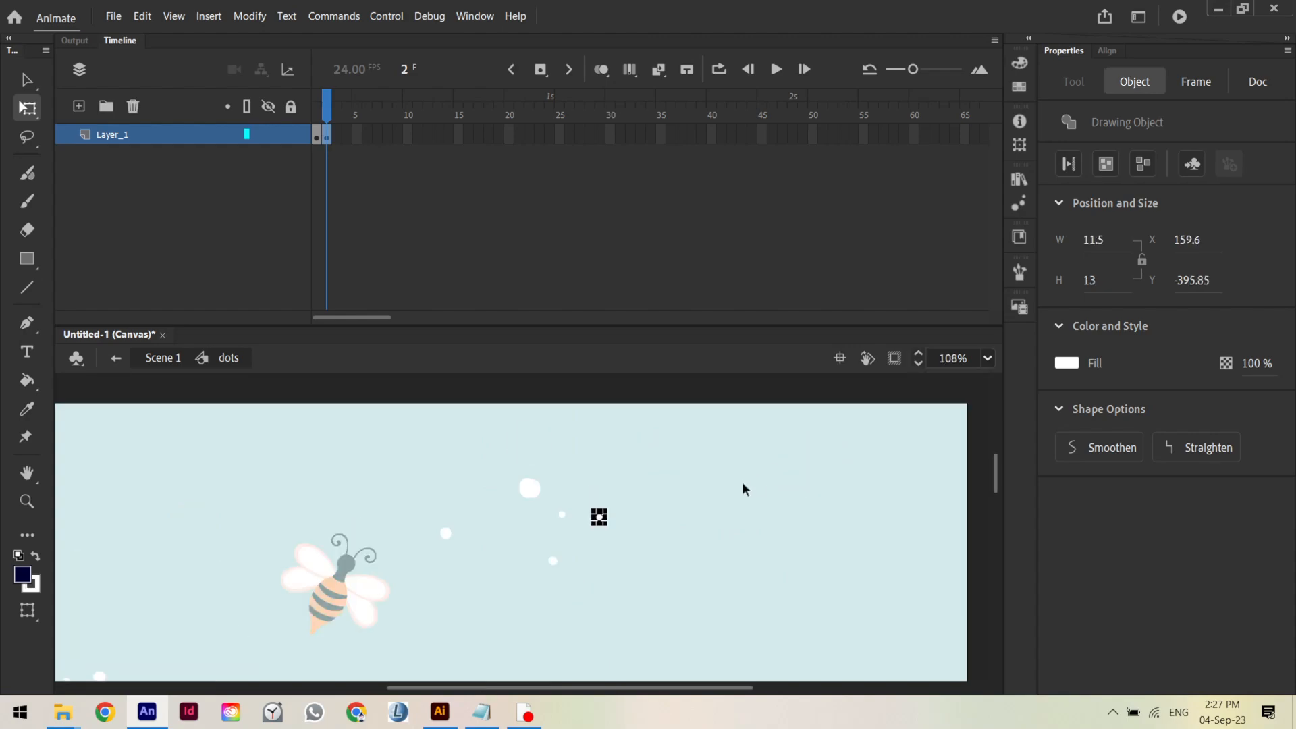
Compare the dot sizes near the bee between frame 1 and frame 2
click(316, 113)
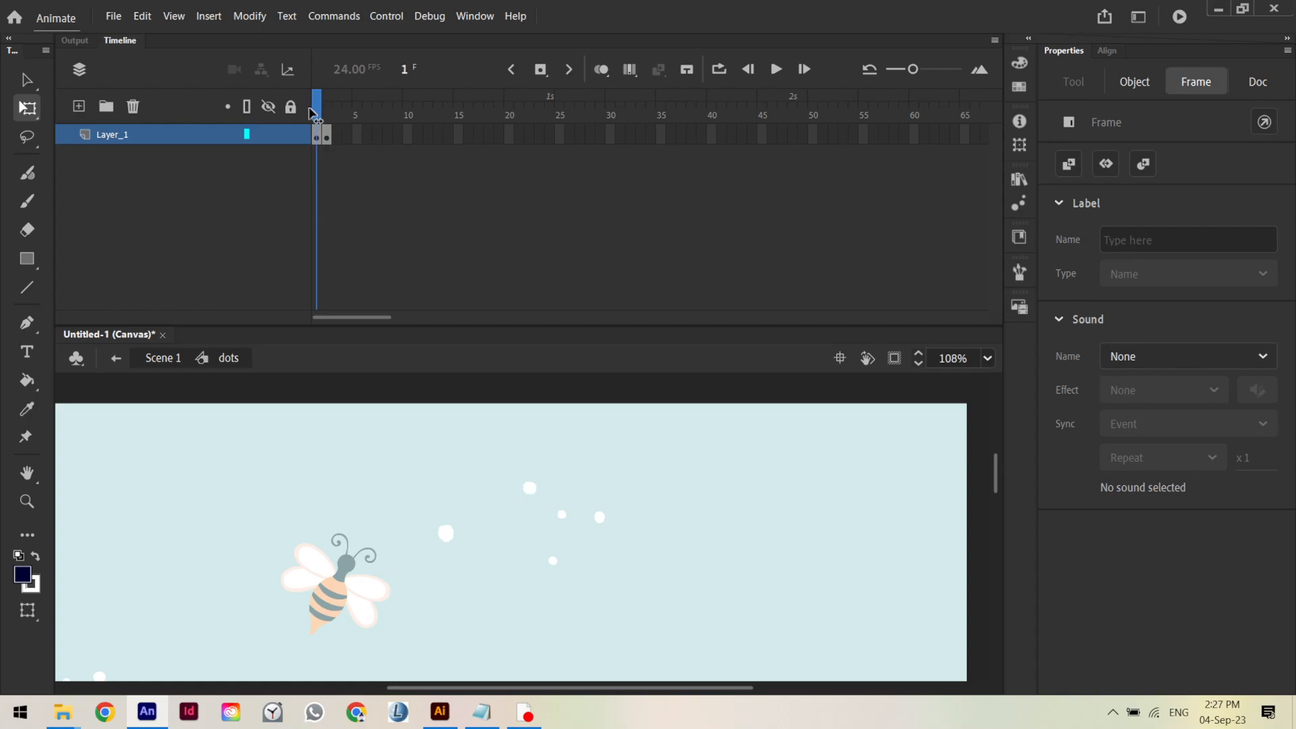
click(327, 113)
click(394, 194)
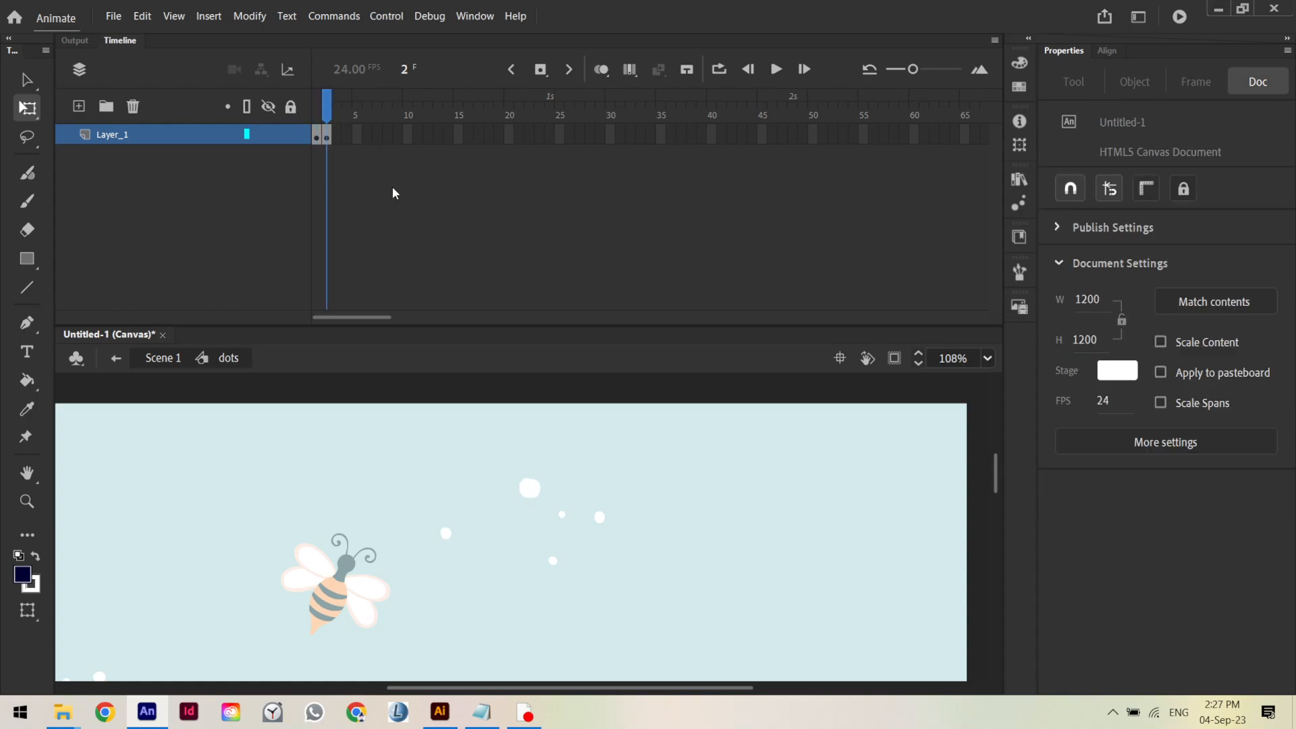
Shrink the topmost dot and the one directly beneath it in the group right of SHANA at frame 2
scroll(567, 625, down, 5)
click(817, 472)
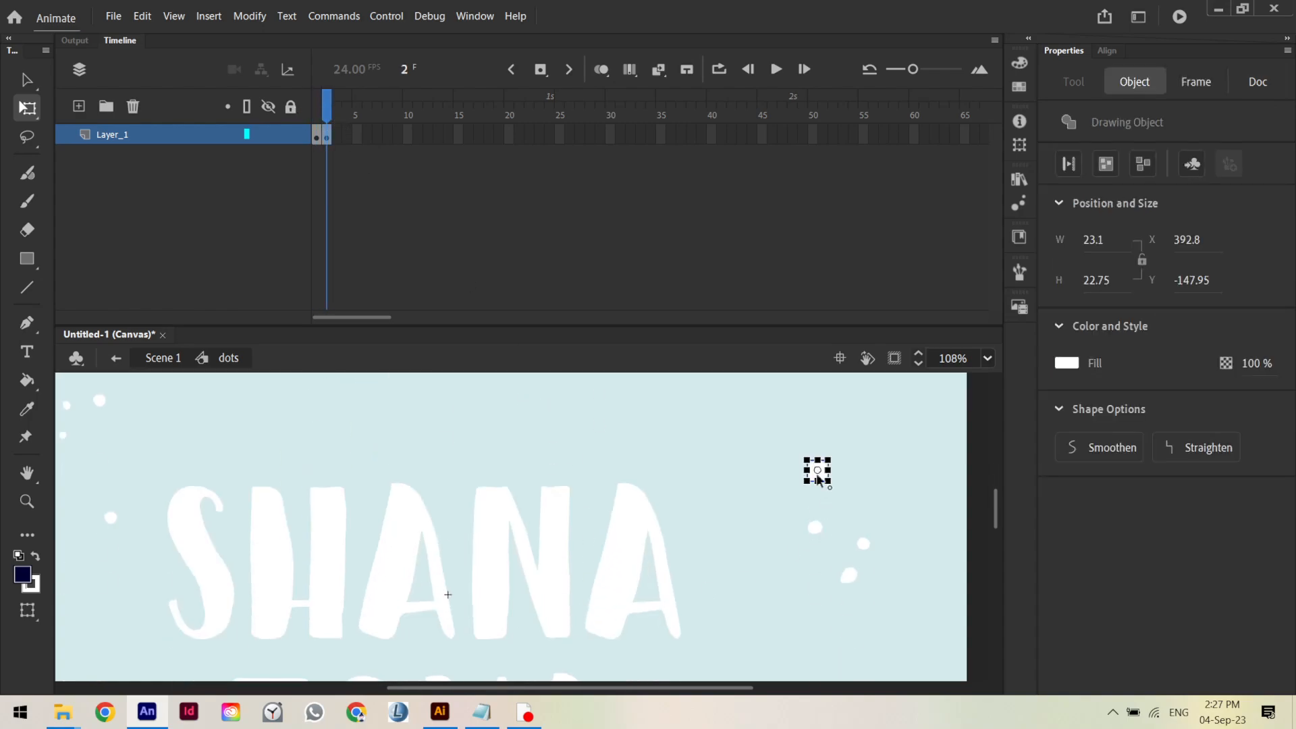
key(ctrl+equal)
key(ctrl+equal)
drag(571, 492, 544, 490)
scroll(573, 483, down, 8)
click(517, 487)
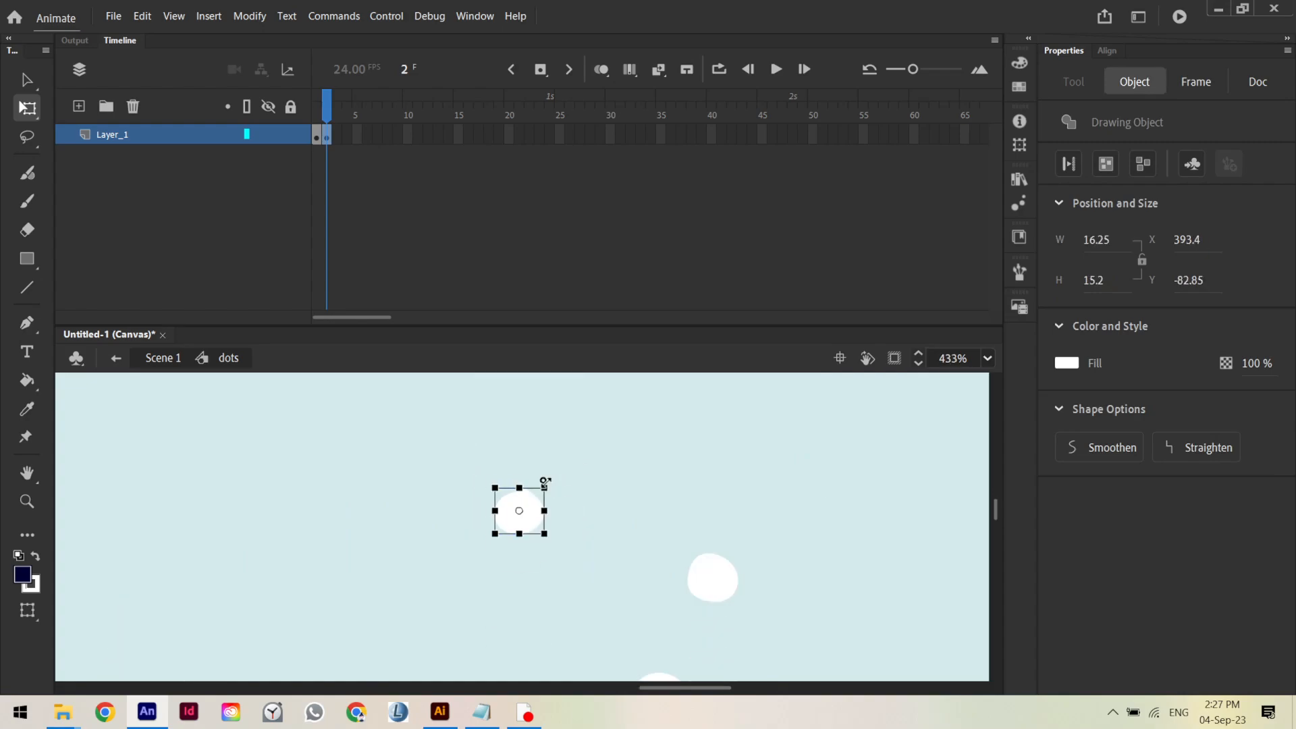
Shrink the lowest dot of the group right of SHANA at frame 2 to about 13 x 12 px
scroll(560, 496, down, 4)
click(660, 569)
mouse_move(690, 548)
mouse_down()
mouse_move(702, 532)
mouse_move(679, 555)
mouse_up()
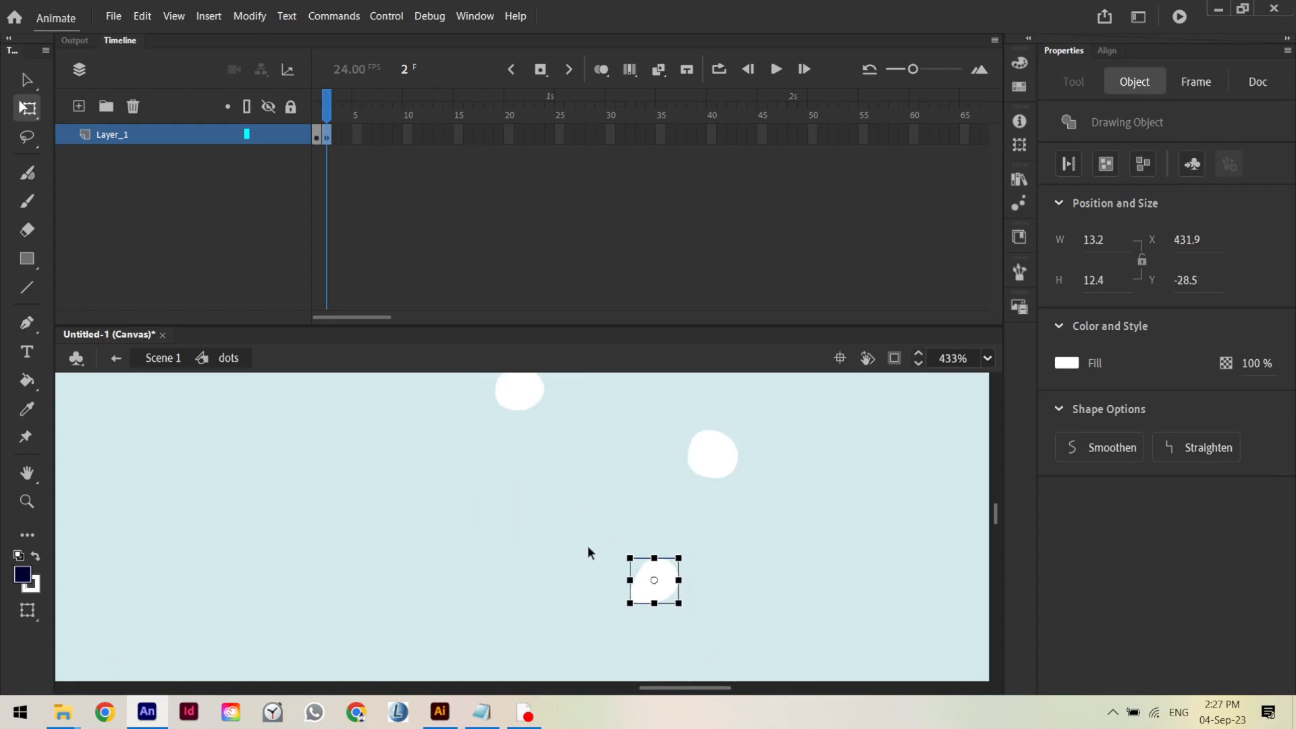
Shrink the largest dot of the cluster above and left of SHANA at frame 2
key(ctrl+minus)
key(ctrl+minus)
drag(1025, 530, 1097, 575)
click(27, 500)
drag(438, 408, 561, 609)
click(535, 457)
key(v)
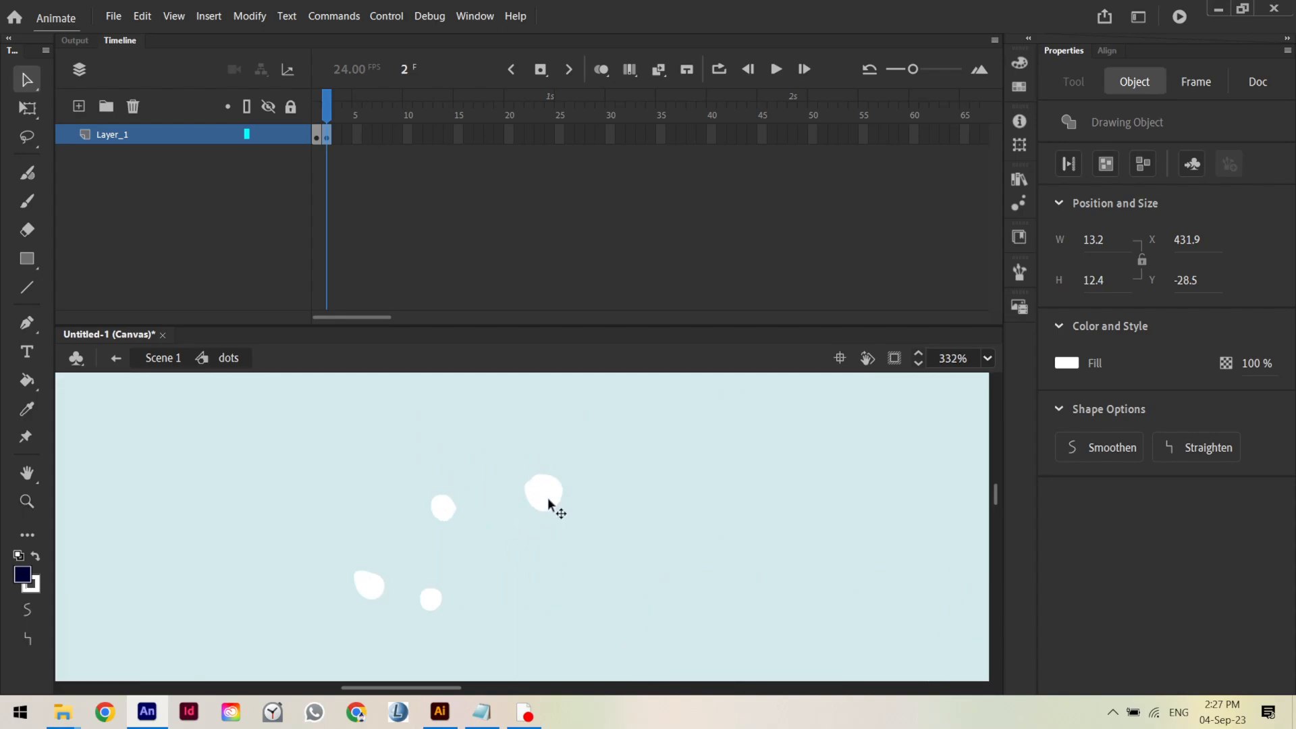
click(548, 500)
key(ctrl+equal)
key(q)
drag(568, 497, 560, 504)
Enlarge that dot's left neighbour at frame 2 to about 12 x 13 px and shrink the one beneath it to about 6 x 6 px
click(331, 560)
drag(356, 537, 364, 529)
scroll(391, 591, down, 5)
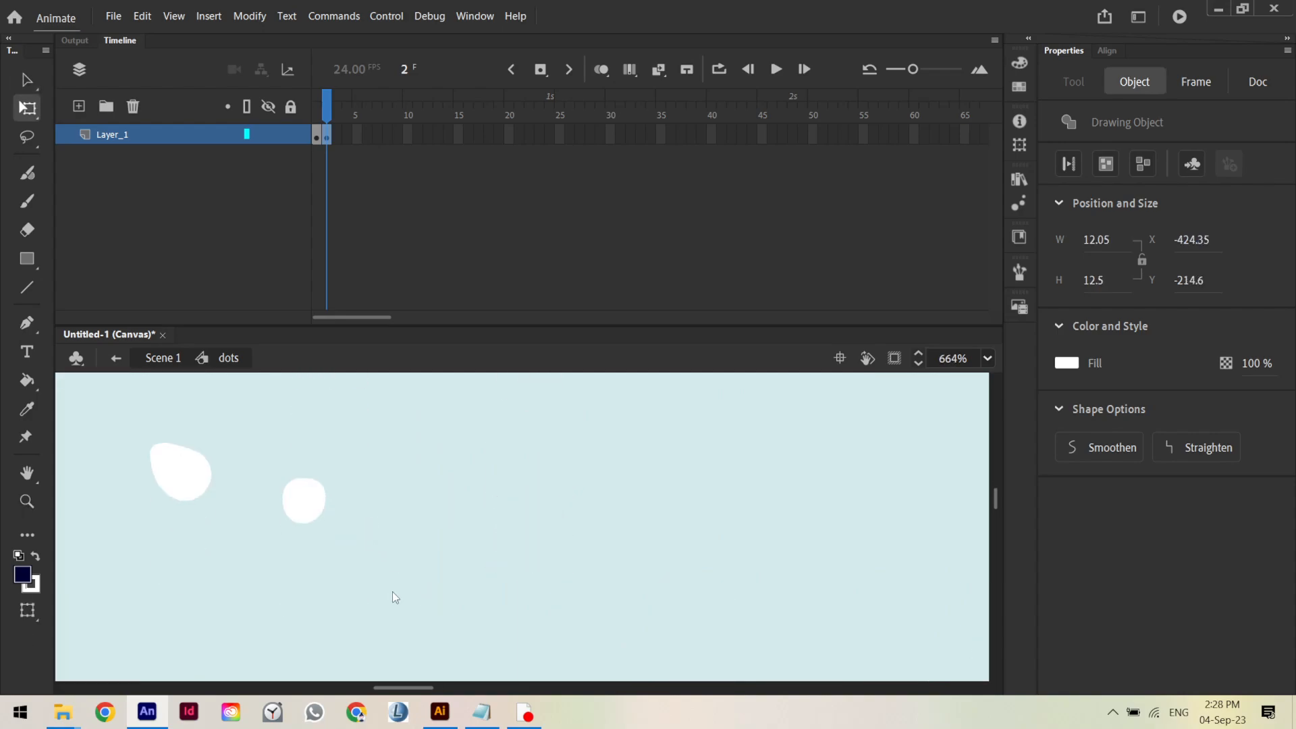
click(309, 514)
drag(328, 475, 323, 480)
Shrink the large dot directly beneath the flower at frame 2
scroll(444, 511, down, 4)
key(ctrl+minus)
key(ctrl+minus)
key(ctrl+minus)
scroll(561, 573, down, 8)
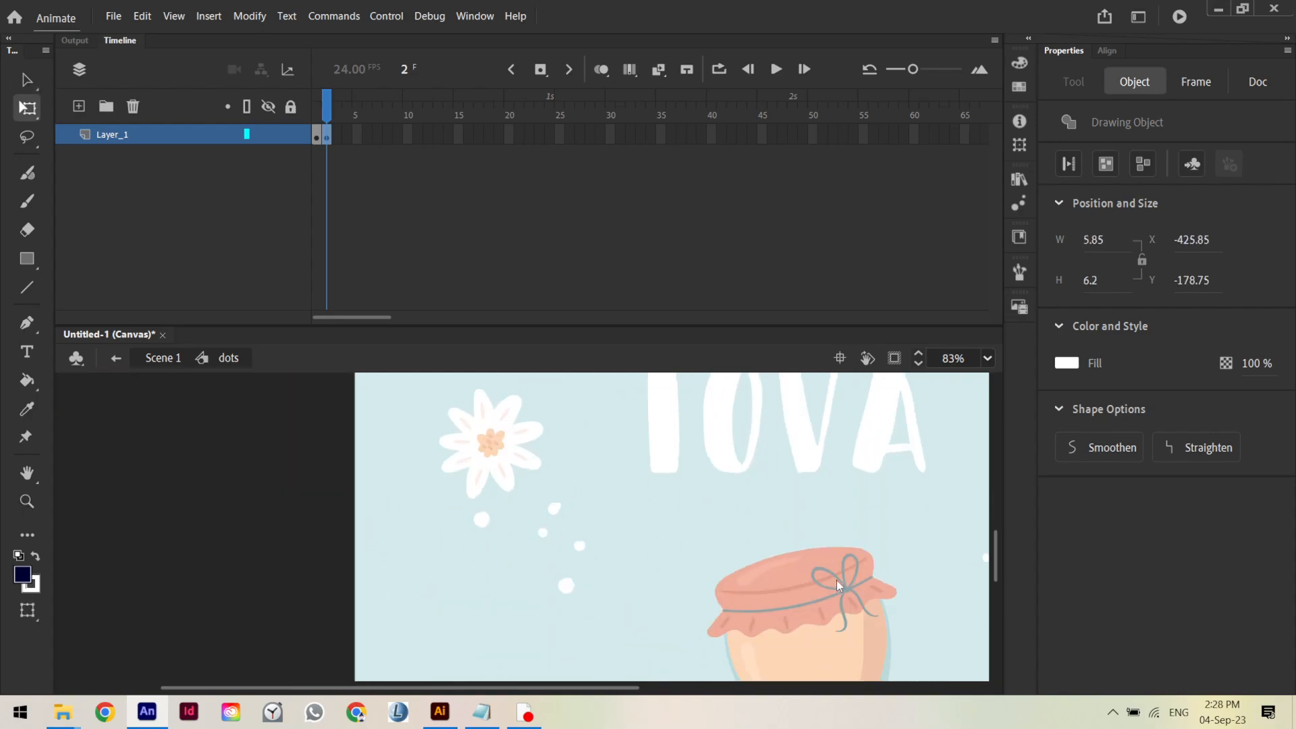
key(z)
drag(406, 624, 657, 469)
key(v)
click(423, 474)
key(q)
key(ctrl+equal)
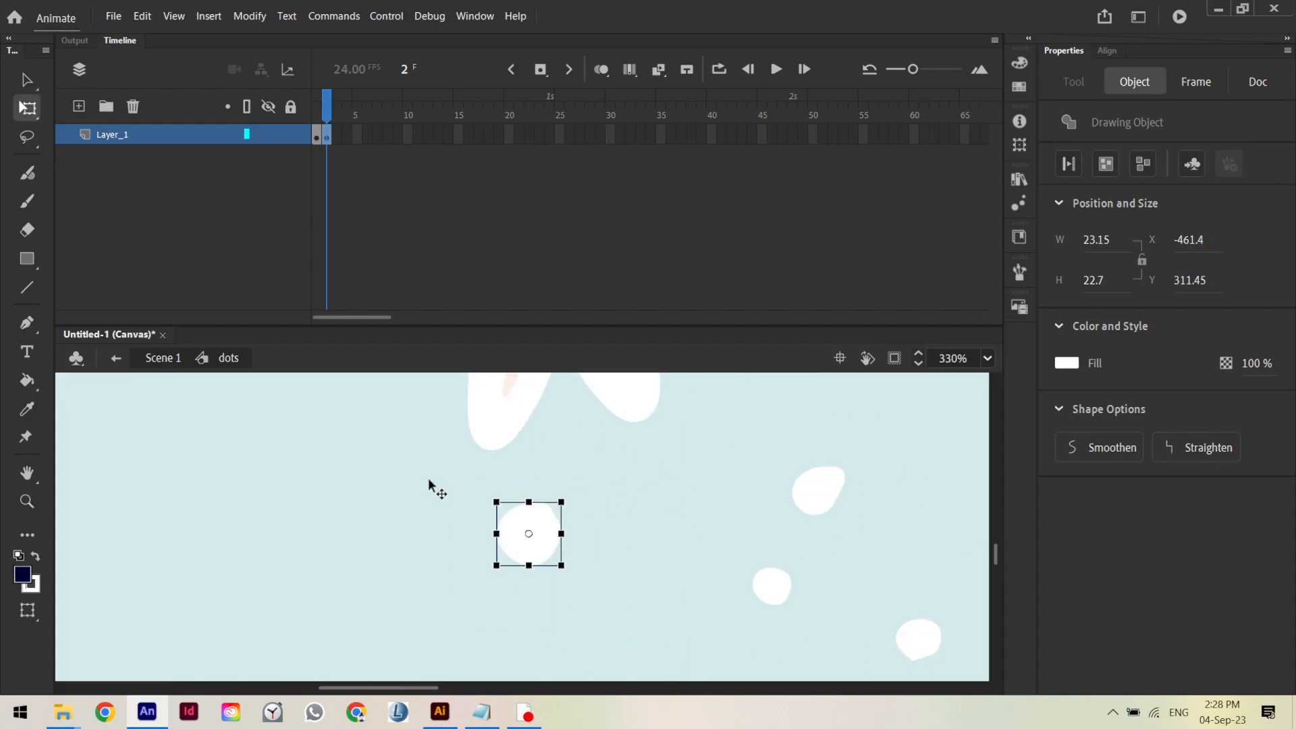
Enlarge the next small dot beneath the flower at frame 2 and shrink the one above it to about 12 x 11 px
click(784, 594)
drag(791, 567, 801, 558)
click(820, 493)
drag(845, 466, 835, 475)
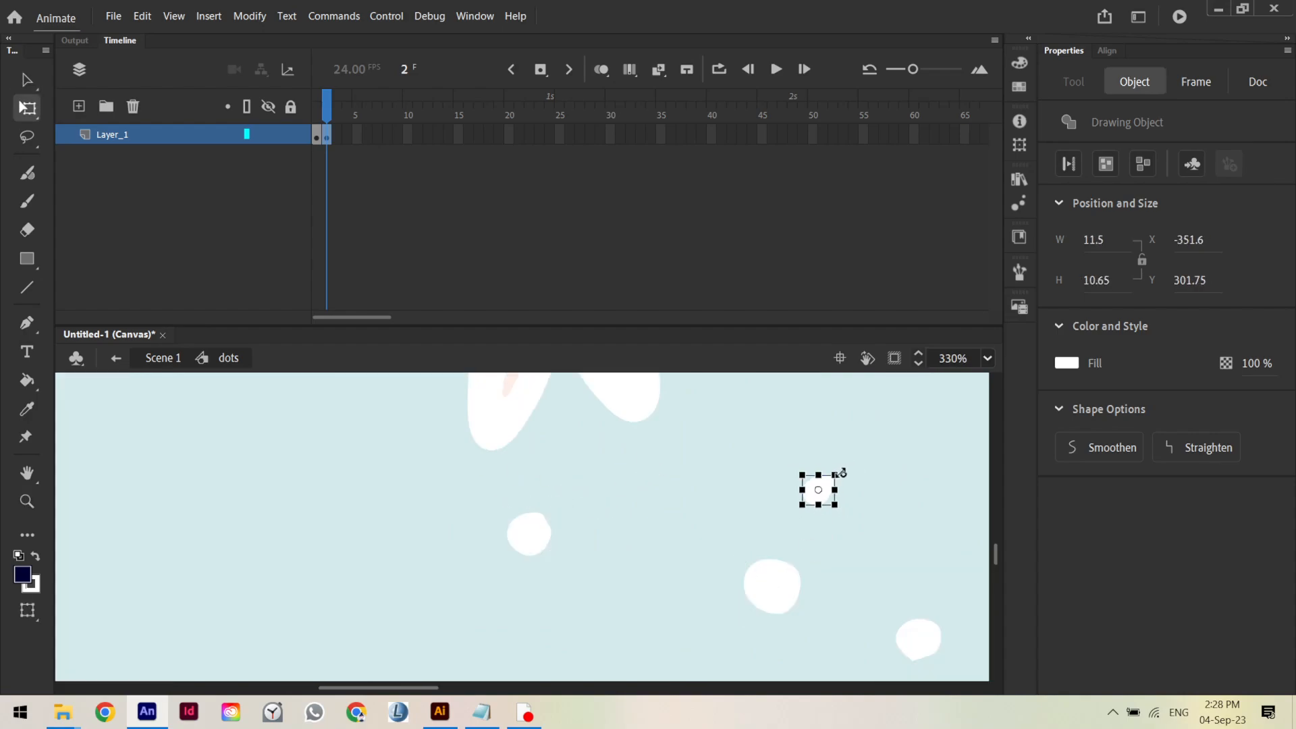
Shrink the two remaining dots of the group beneath the flower at frame 2
click(915, 629)
drag(934, 619, 933, 626)
click(629, 592)
drag(373, 652, 609, 487)
key(q)
click(636, 454)
drag(664, 425, 653, 434)
Enlarge the rightmost dot beside the jar at frame 2 and shrink the group's leftmost dot to about 7 x 9 px
key(ctrl+=)
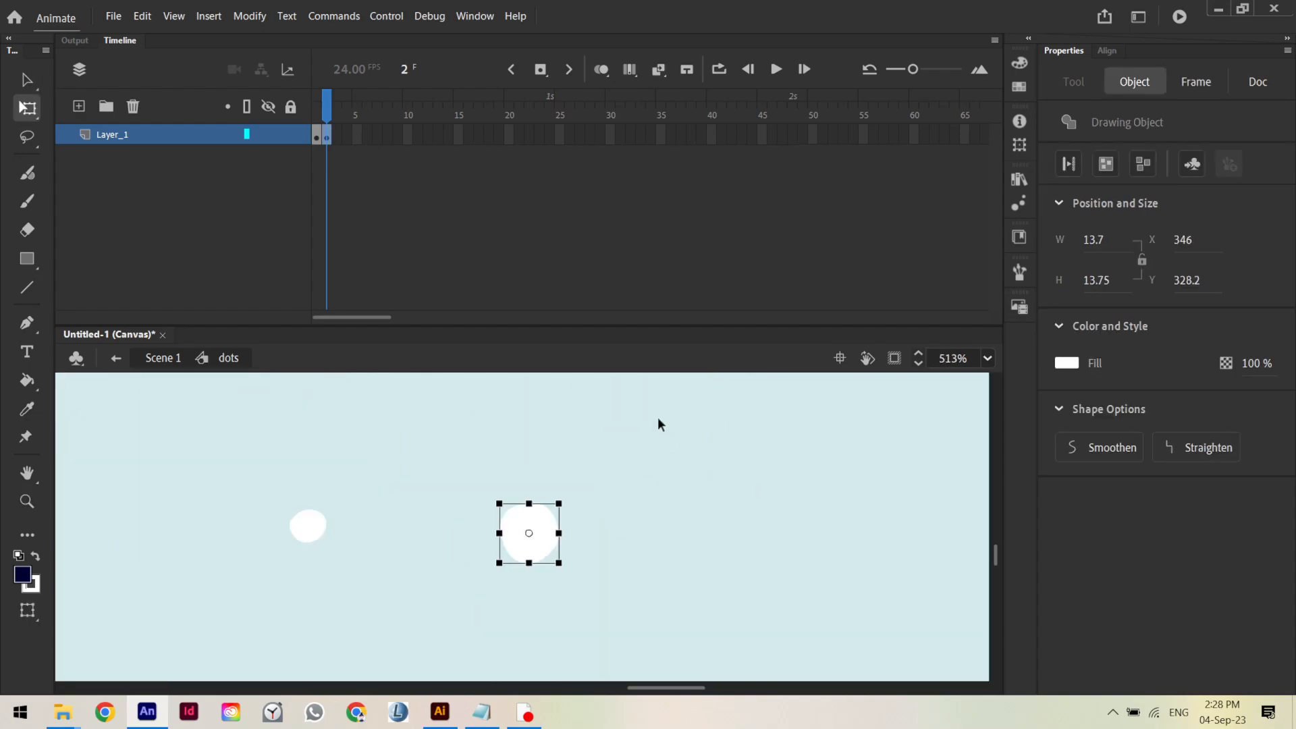
drag(560, 502, 572, 490)
scroll(550, 514, down, 3)
click(177, 557)
drag(194, 534, 187, 543)
Shrink the upper-left dot of the group beside the jar at frame 2 to about 6 x 6 px
scroll(202, 533, up, 3)
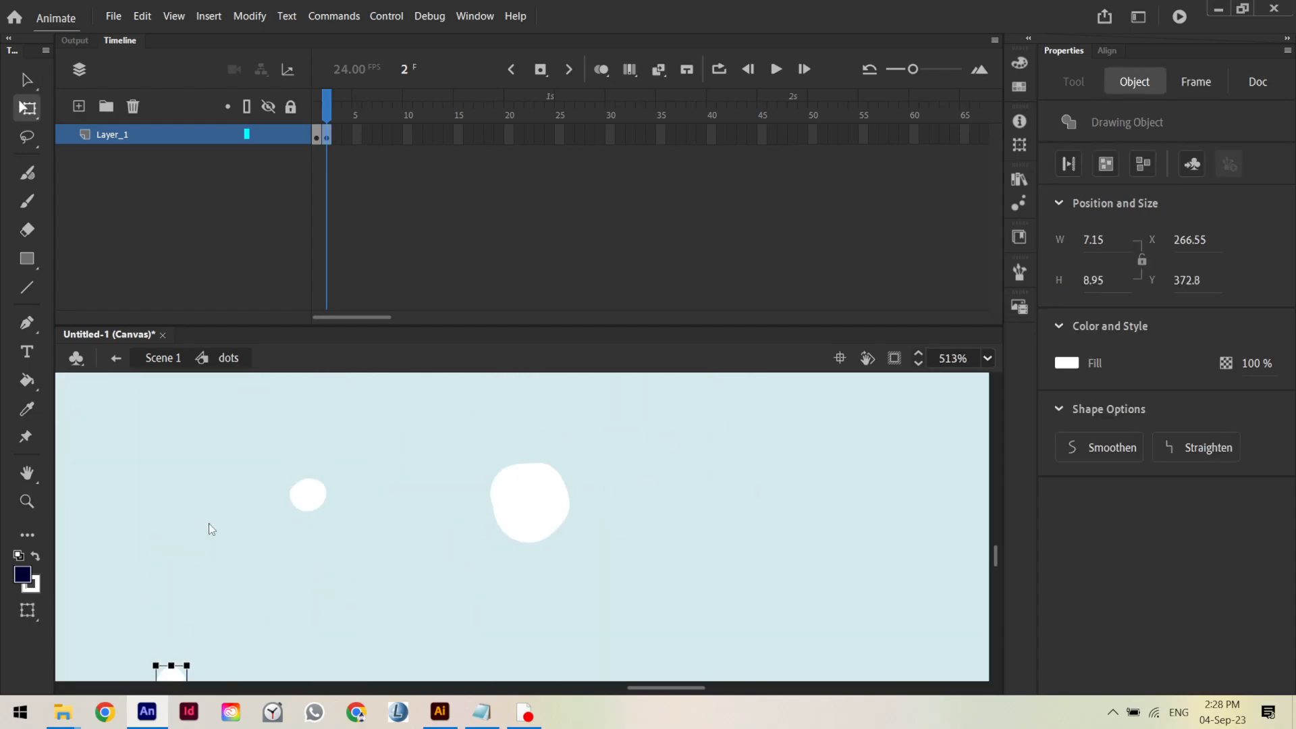
click(308, 494)
drag(326, 478, 321, 481)
Play the two frames of the dots symbol to preview the size changes across the artwork
key(ctrl+-)
key(ctrl+-)
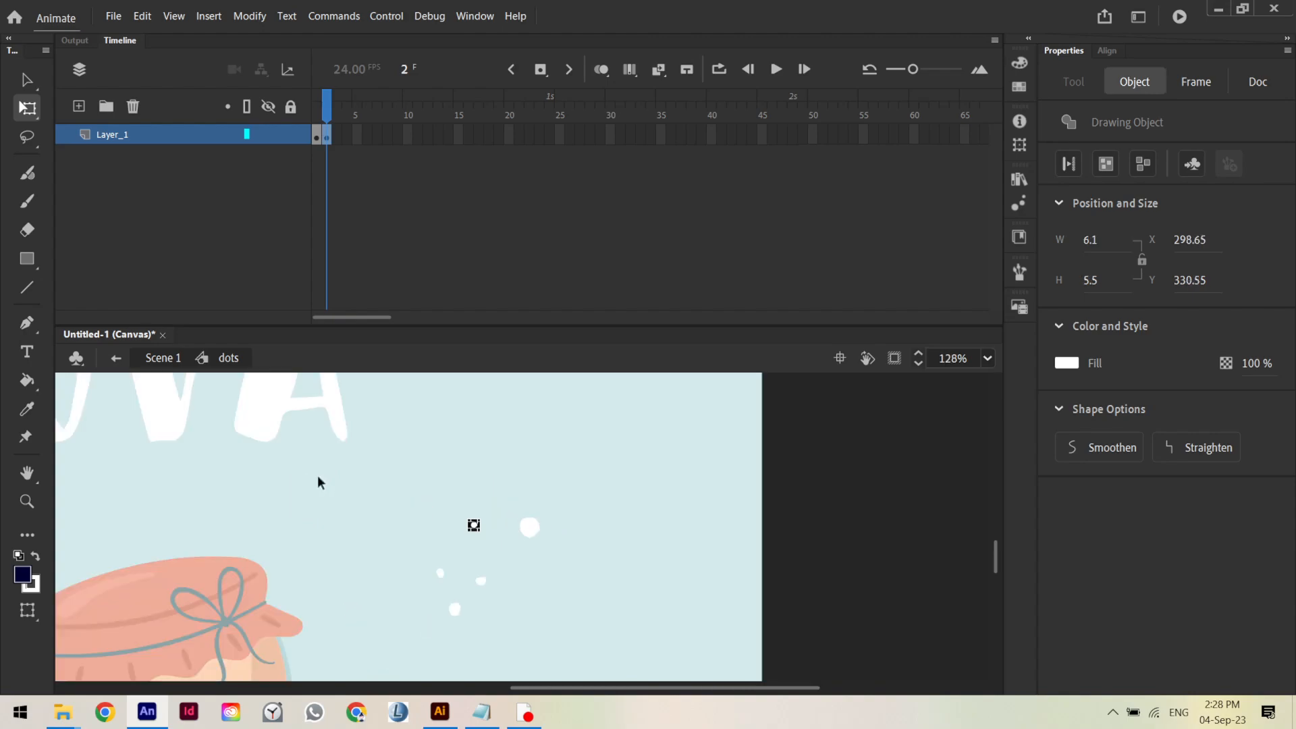
mouse_move(328, 110)
mouse_down()
mouse_move(309, 110)
mouse_move(328, 110)
mouse_up()
key(ctrl+-)
key(ctrl+-)
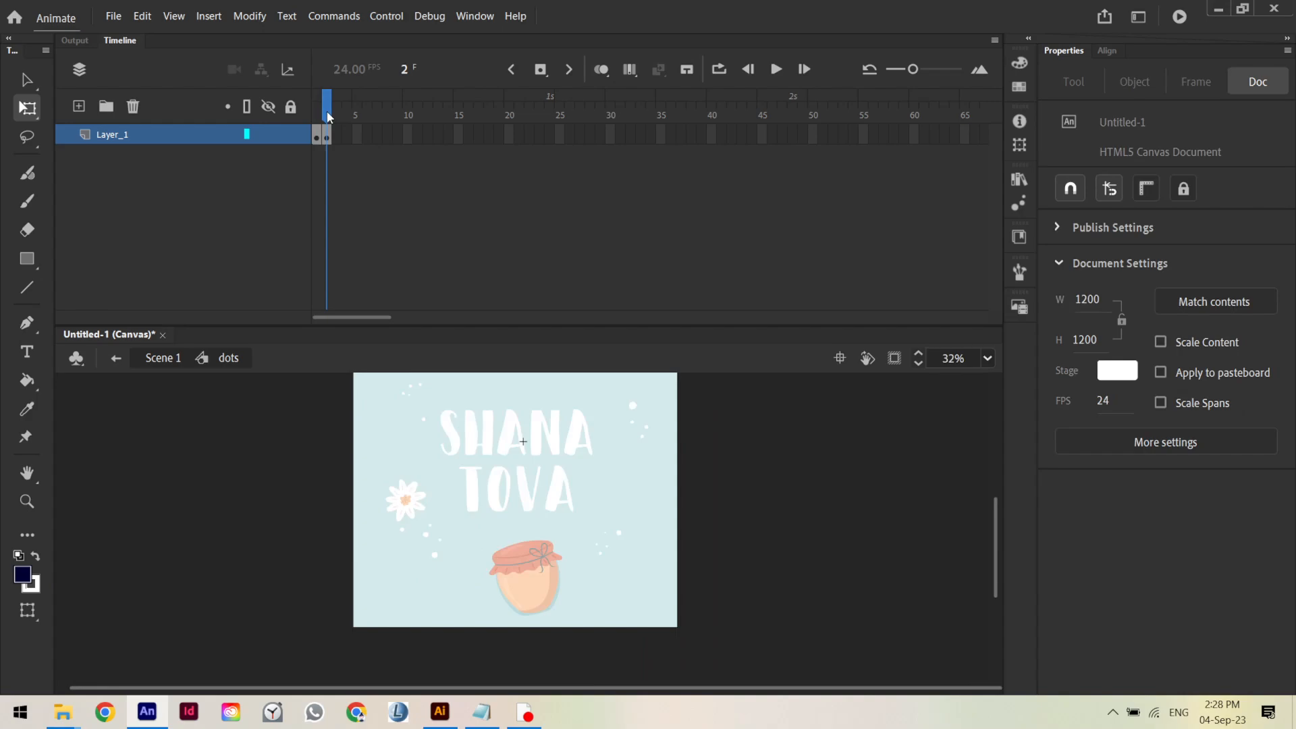
key(Return)
scroll(401, 438, up, 1)
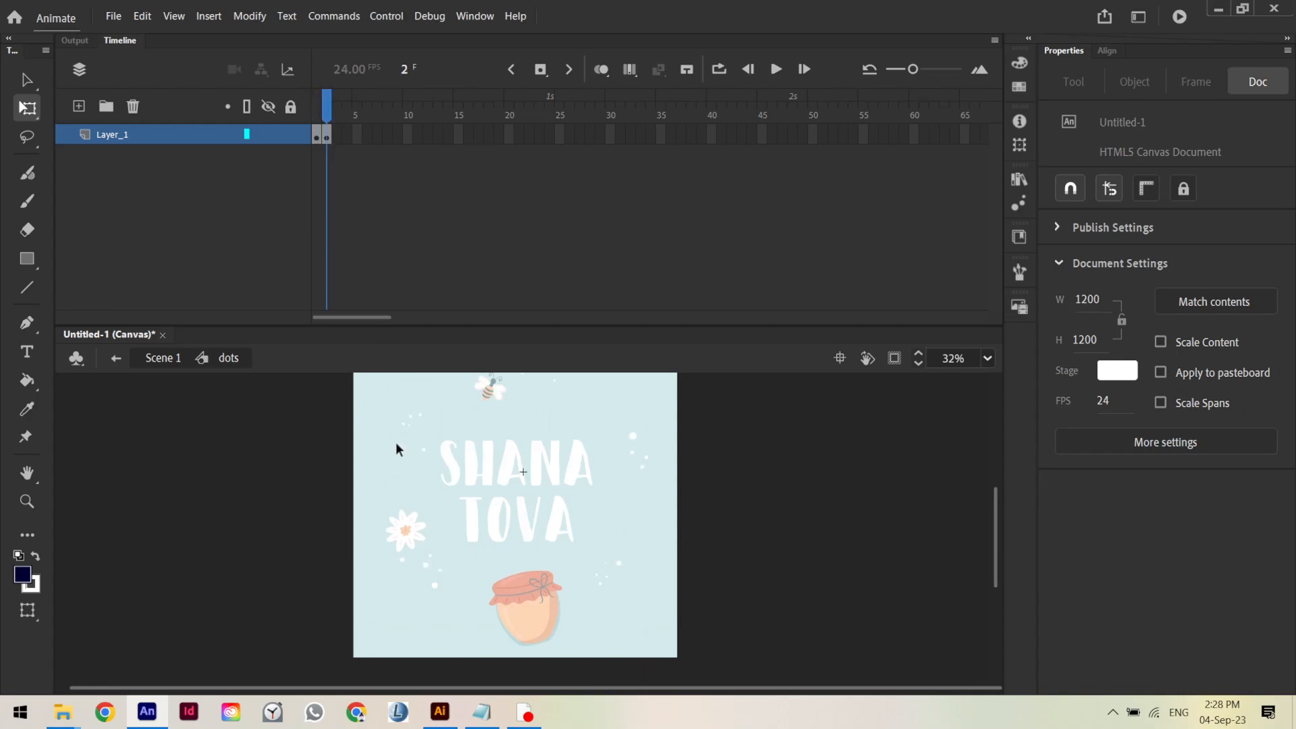
Extend the first keyframe of the dots symbol so it spans frames 1 to 6
click(317, 114)
key(F5)
key(F5)
key(F5)
key(F5)
key(F5)
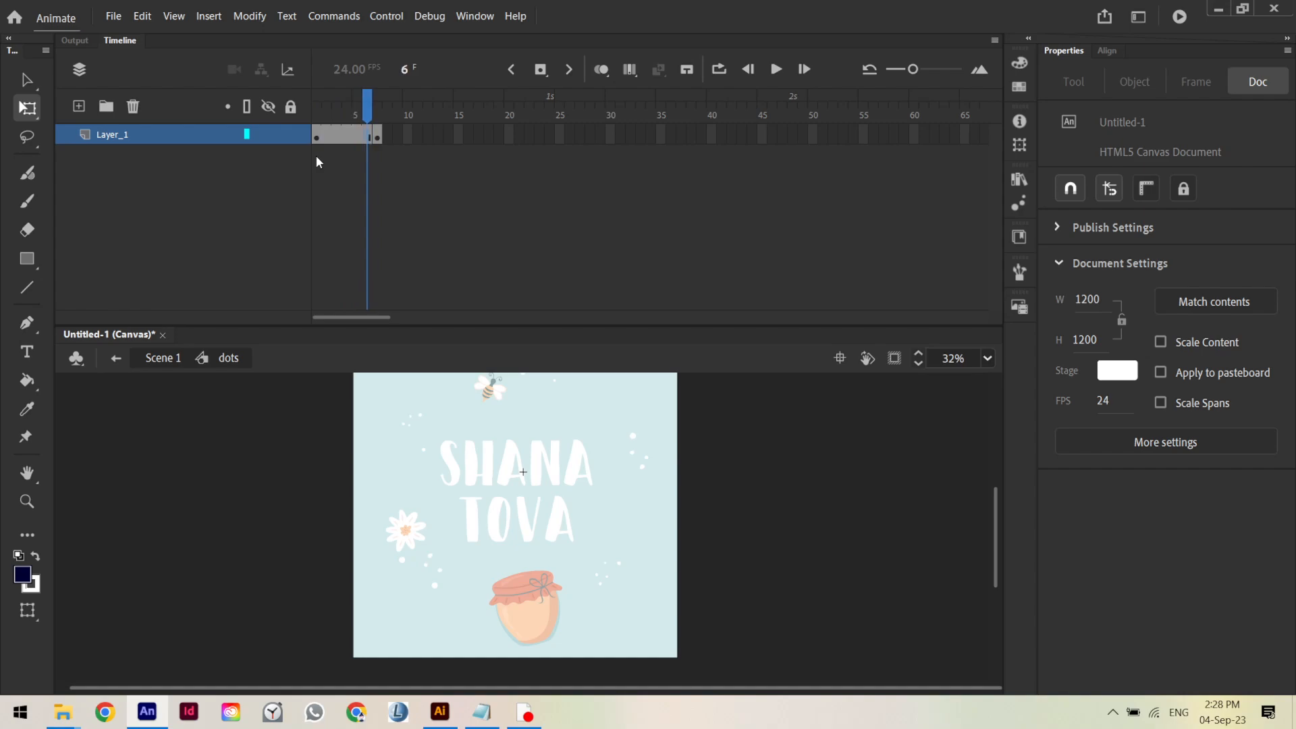
key(F5)
Extend the second keyframe of the dots symbol, at frame 7, so its span ends at frame 12
click(377, 129)
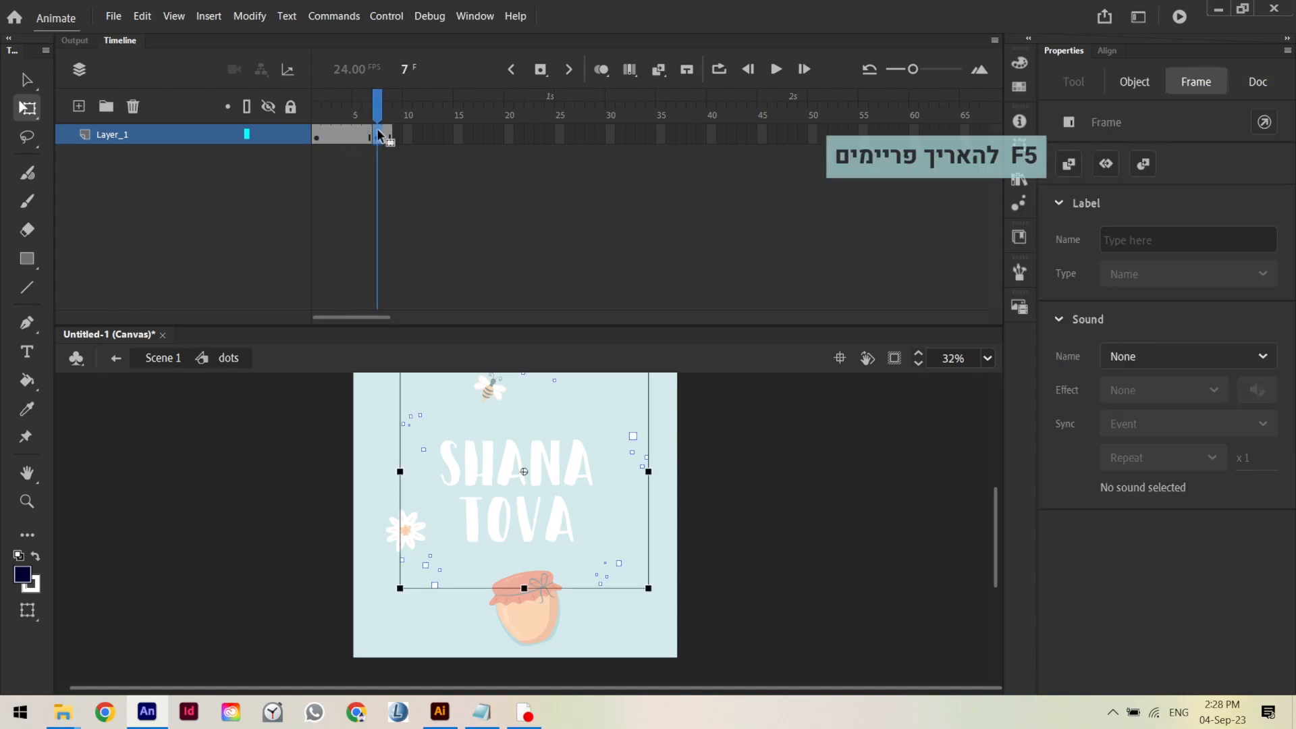
key(F5)
key(F5)
key(F5)
key(F5)
Play the dots symbol from its first frame to check the timing of the flicker
click(341, 100)
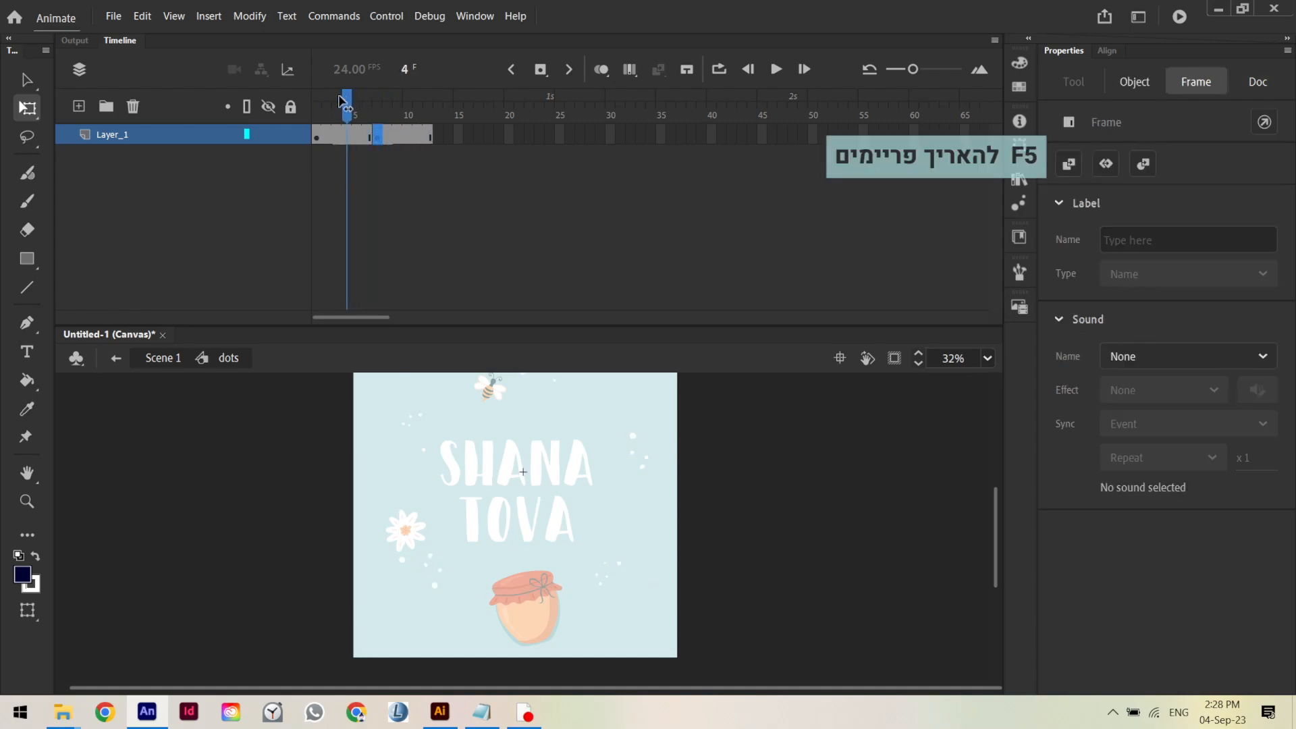
drag(340, 98, 257, 122)
key(Return)
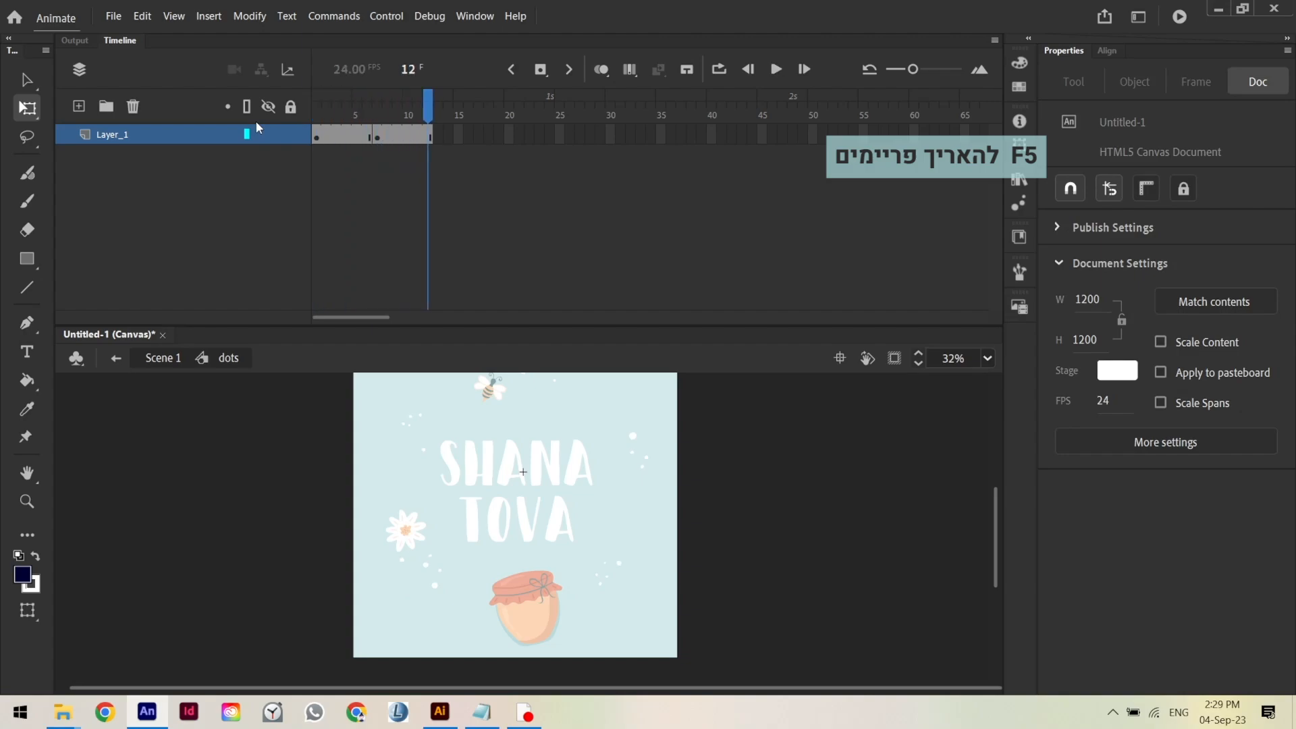
key(Return)
key(Return)
Return to Scene 1 and play the whole animation from the first frame
double_click(292, 561)
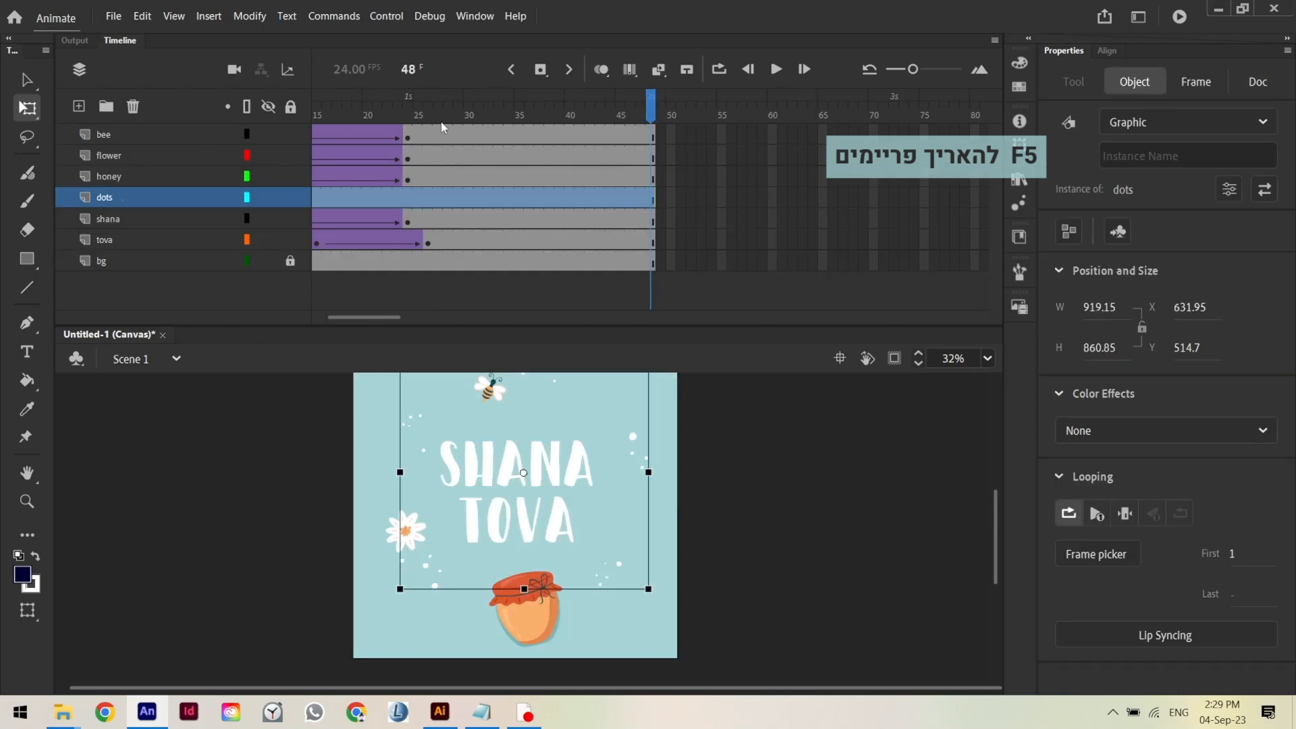
drag(437, 108, 217, 119)
key(Return)
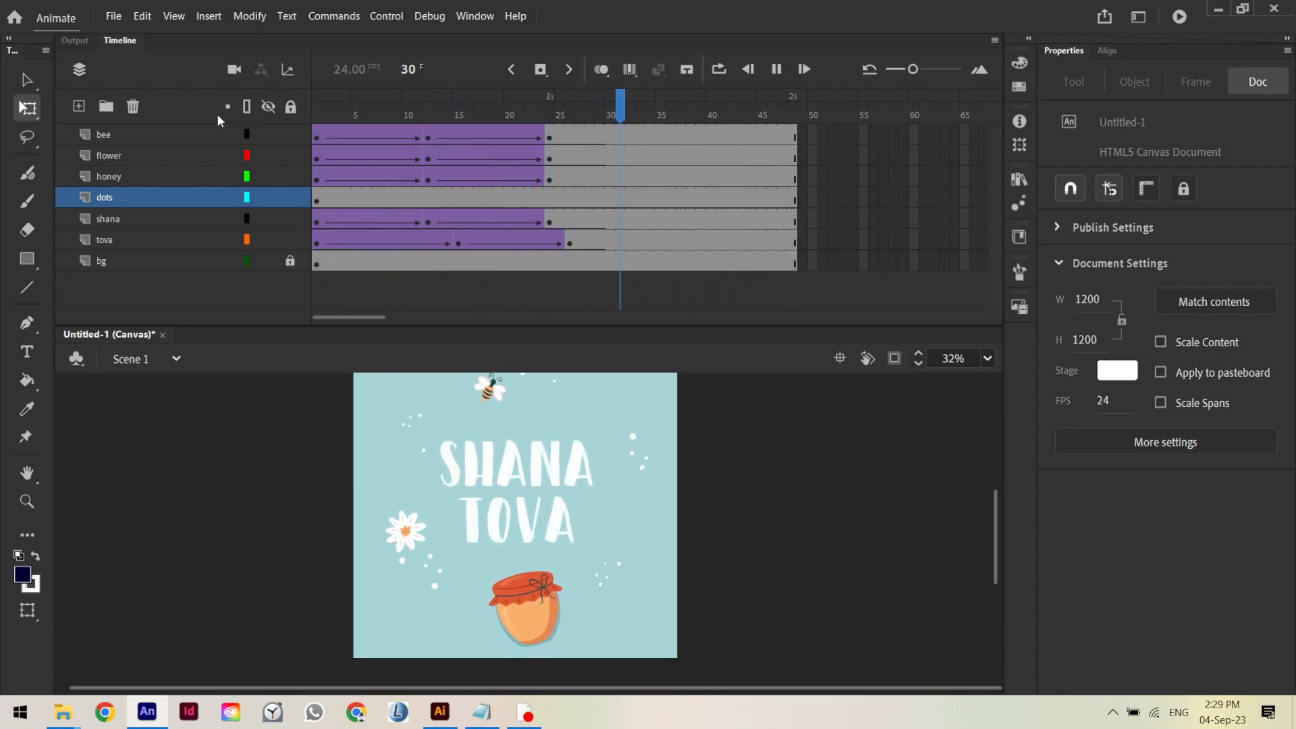
Replay the scene and trim all layers so the timeline ends at frame 30
scroll(578, 532, up, 1)
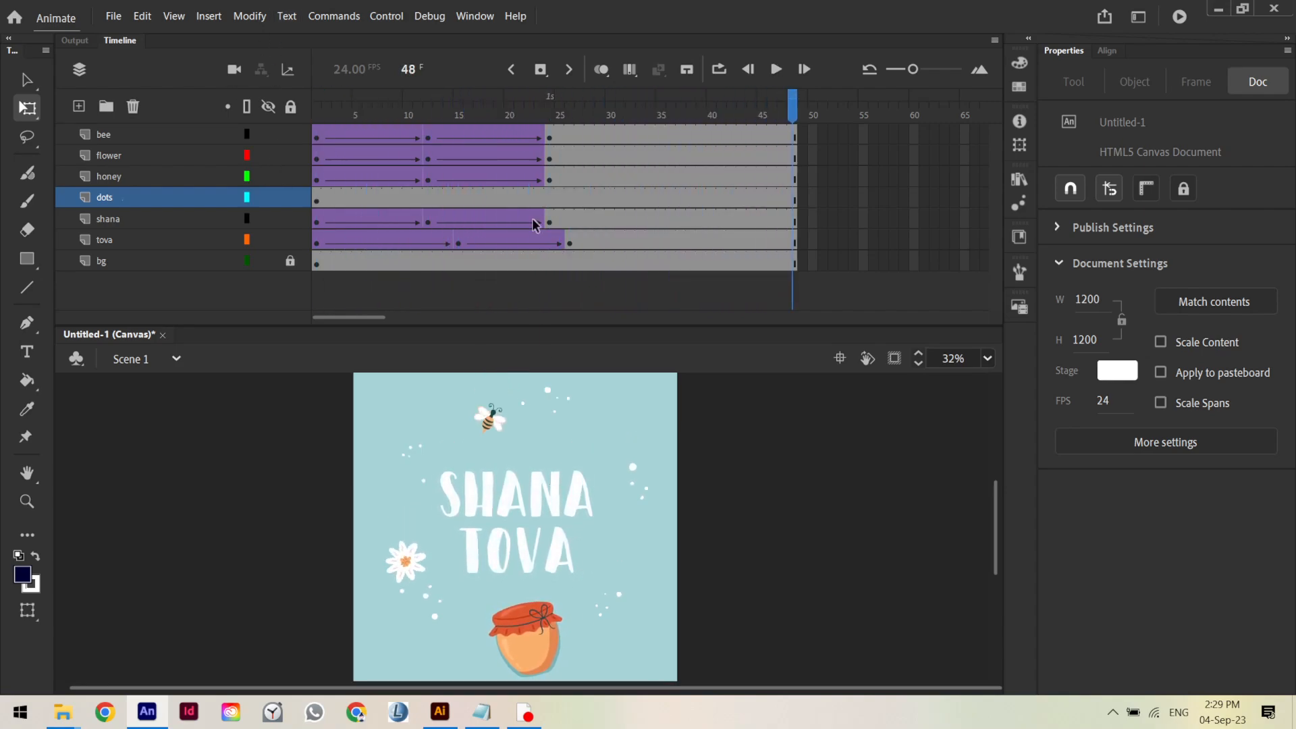
key(Return)
drag(507, 115, 348, 127)
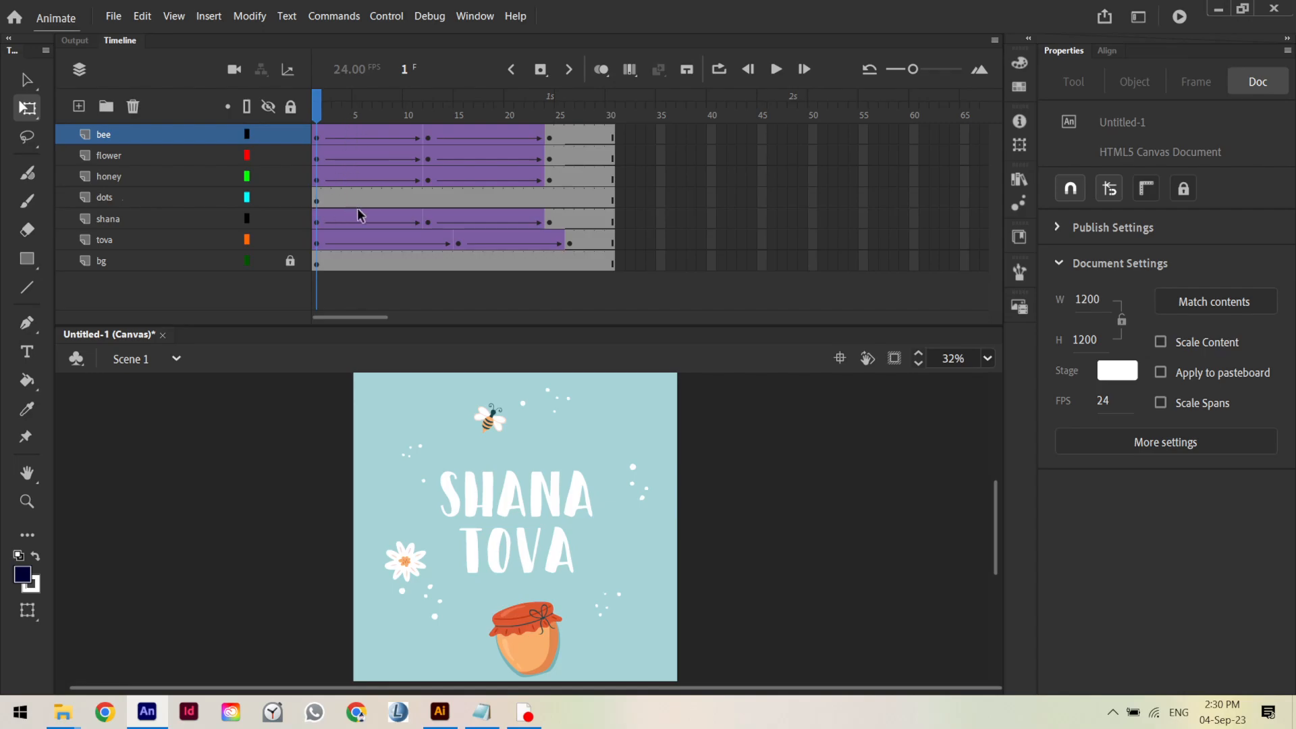
Apply a Quad Ease-In-Out effect to the first classic tweens of the shana and tova layers
click(369, 236)
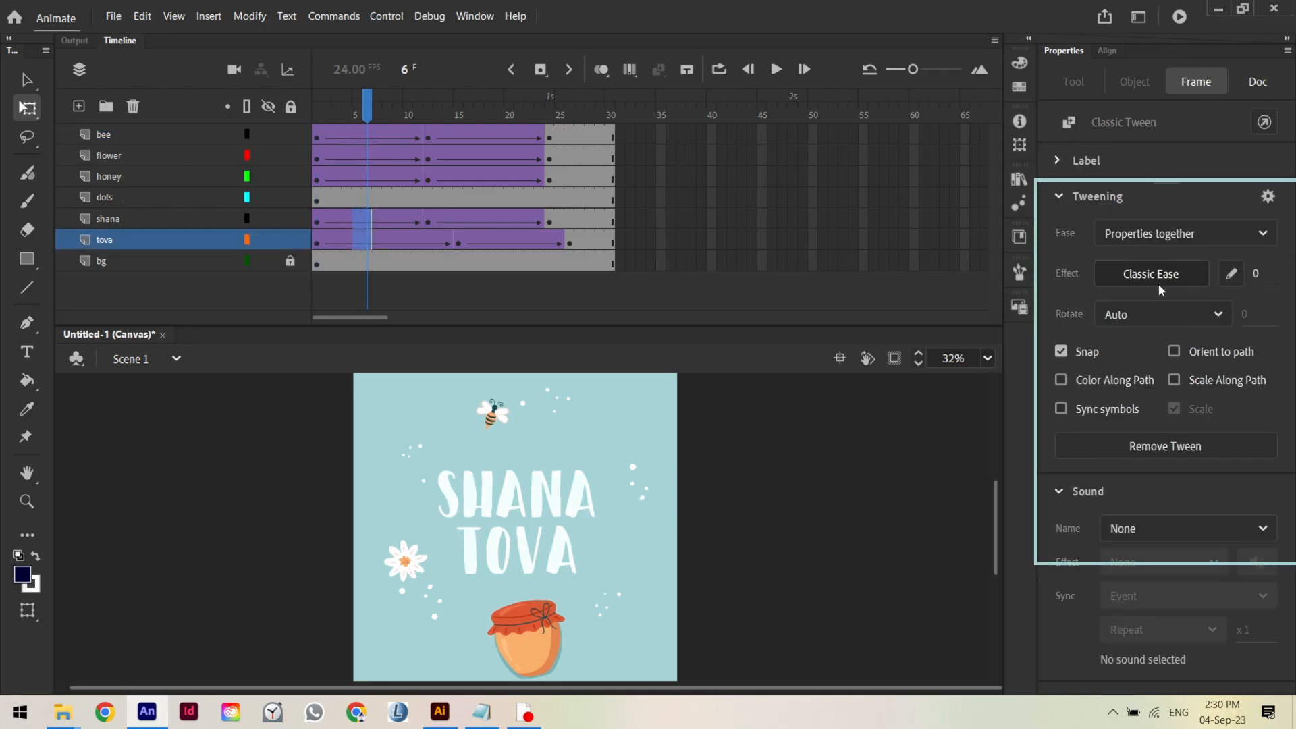
click(1155, 276)
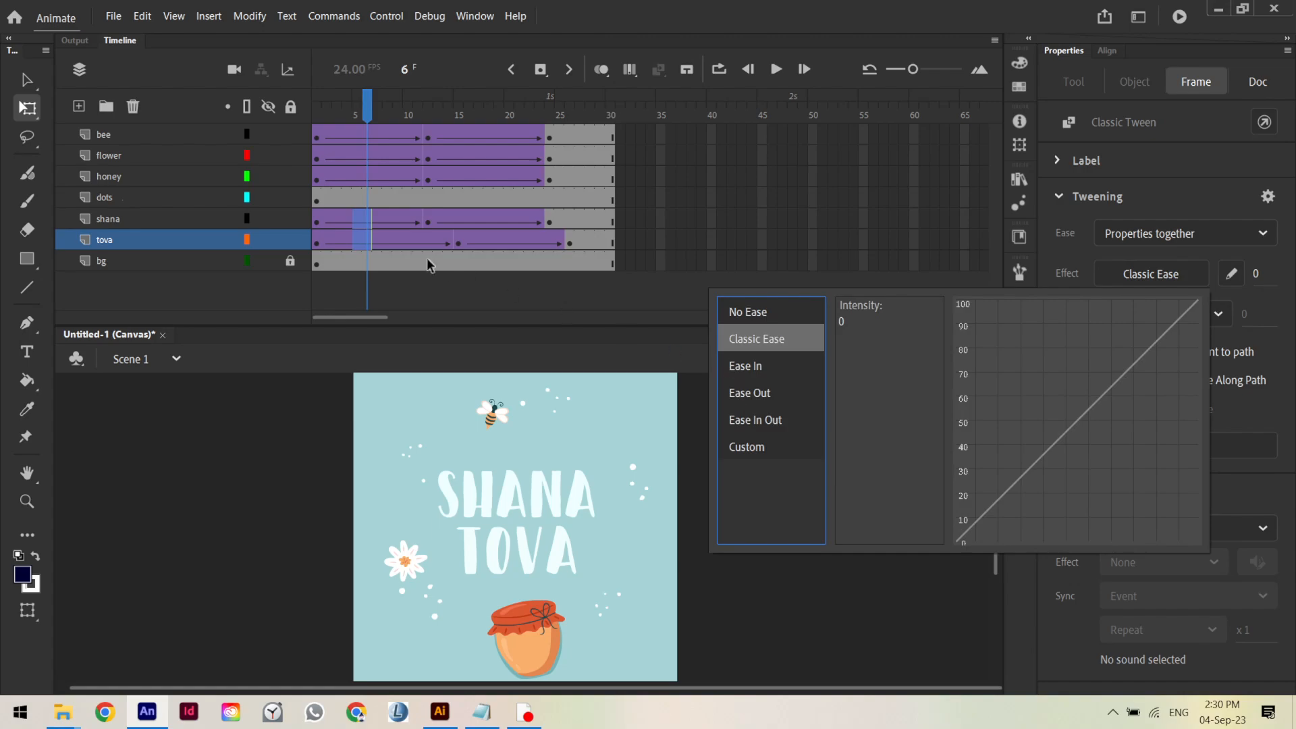
click(787, 370)
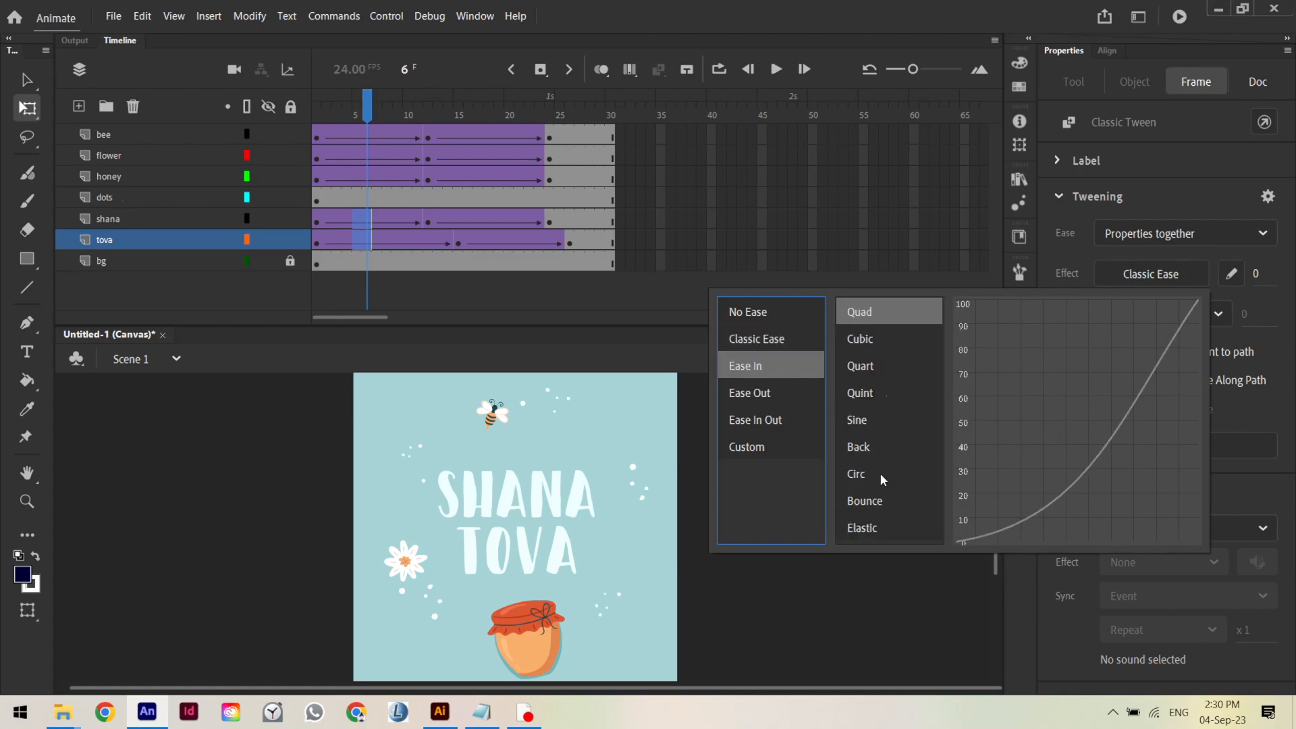
click(799, 425)
double_click(884, 320)
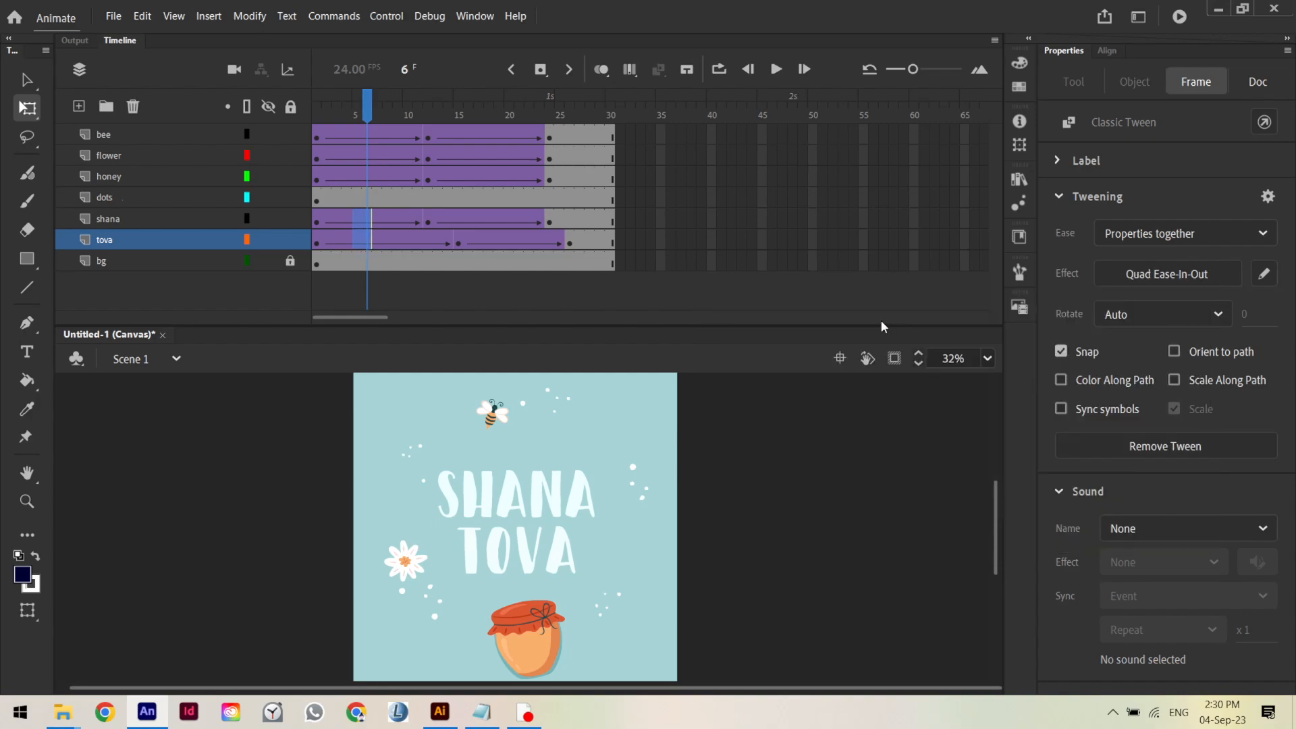
Apply Quad Ease-In-Out to the second classic tweens of the shana and tova layers and play the result
drag(487, 221, 497, 242)
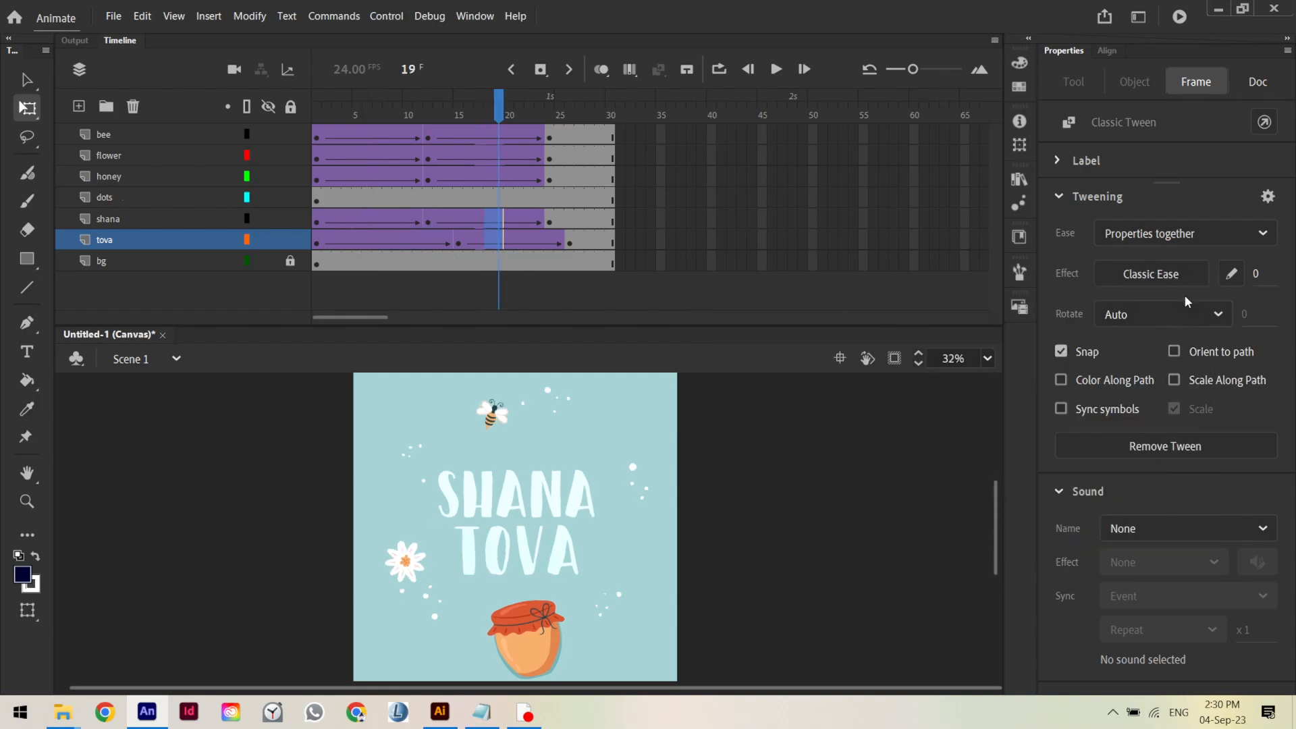
click(1160, 277)
click(762, 428)
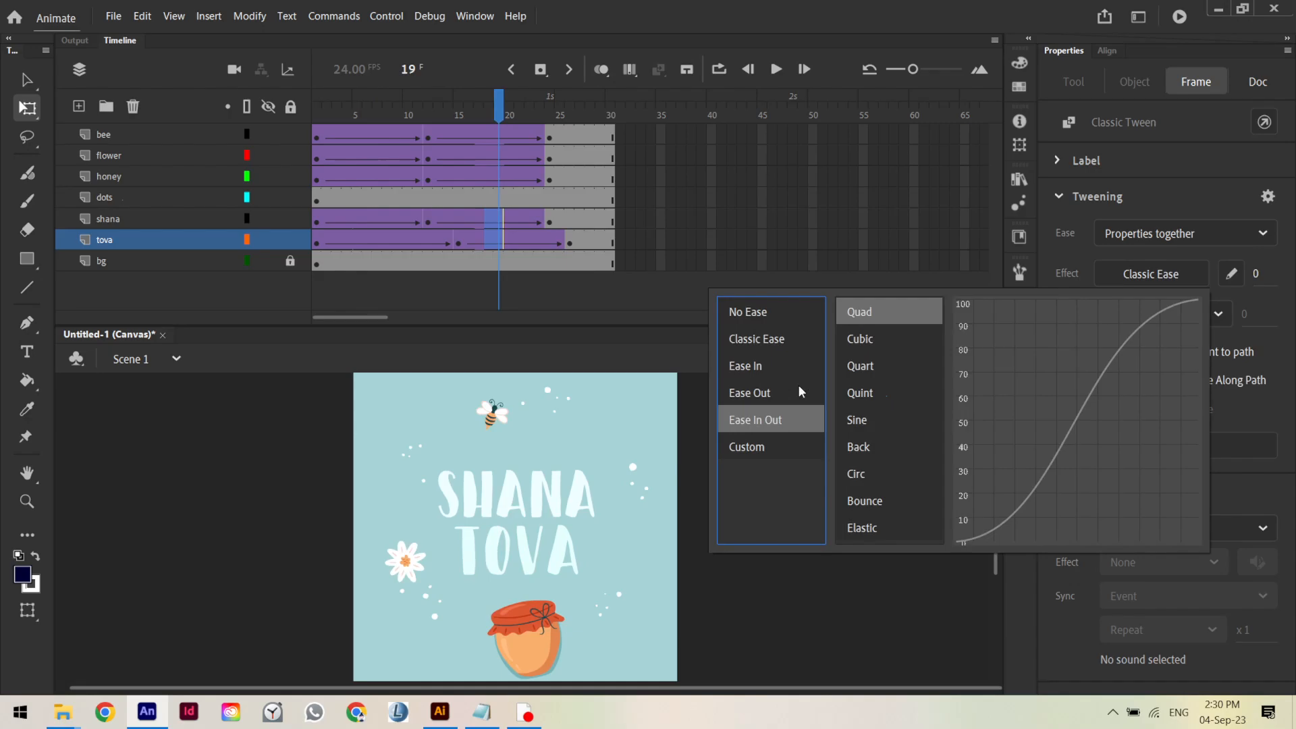
double_click(892, 311)
key(Return)
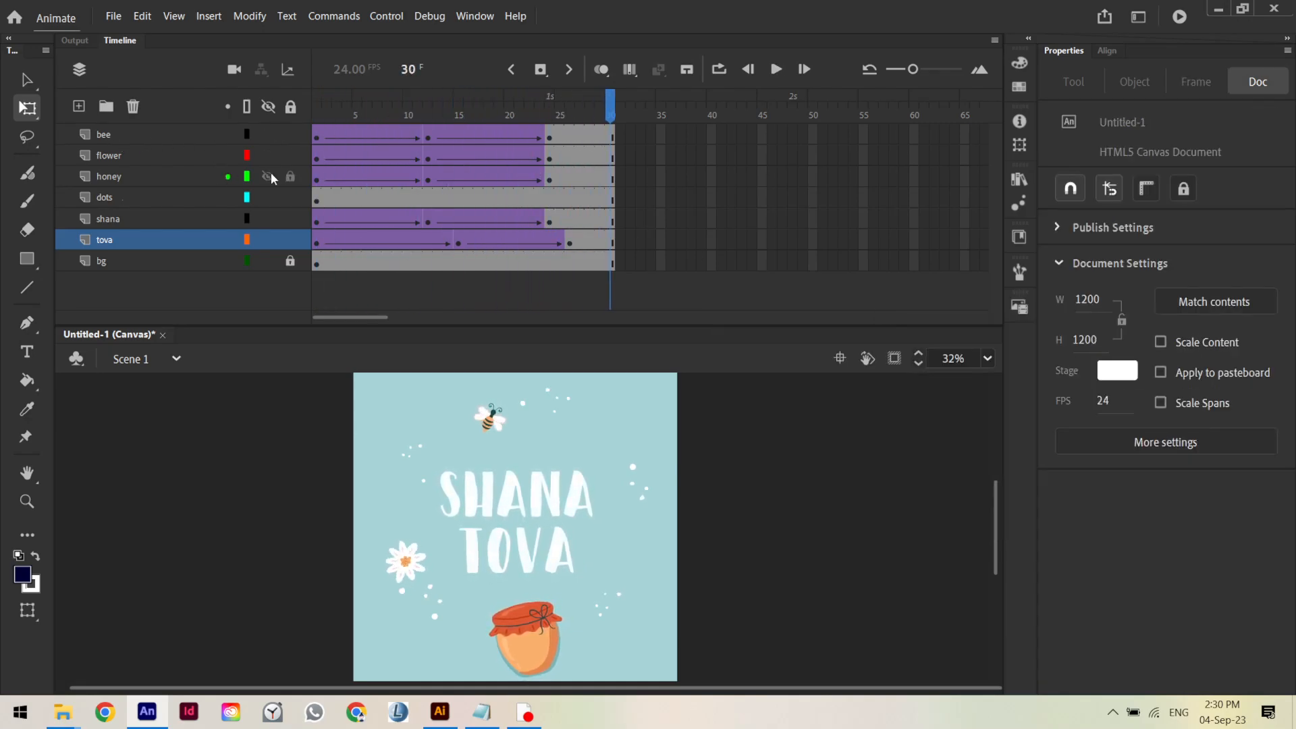
Apply Quad Ease-In-Out to the first classic tweens of the bee, flower and honey layers
drag(345, 139, 381, 175)
click(1116, 277)
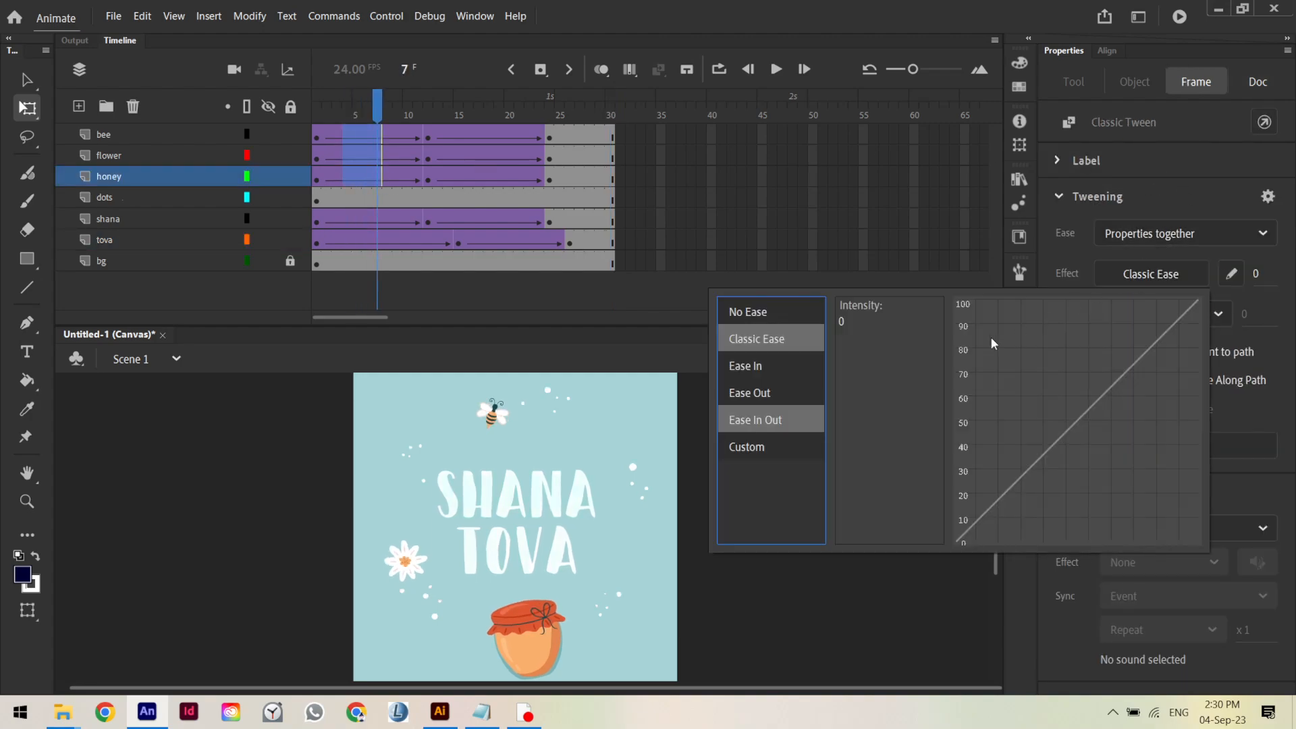
click(789, 418)
double_click(877, 312)
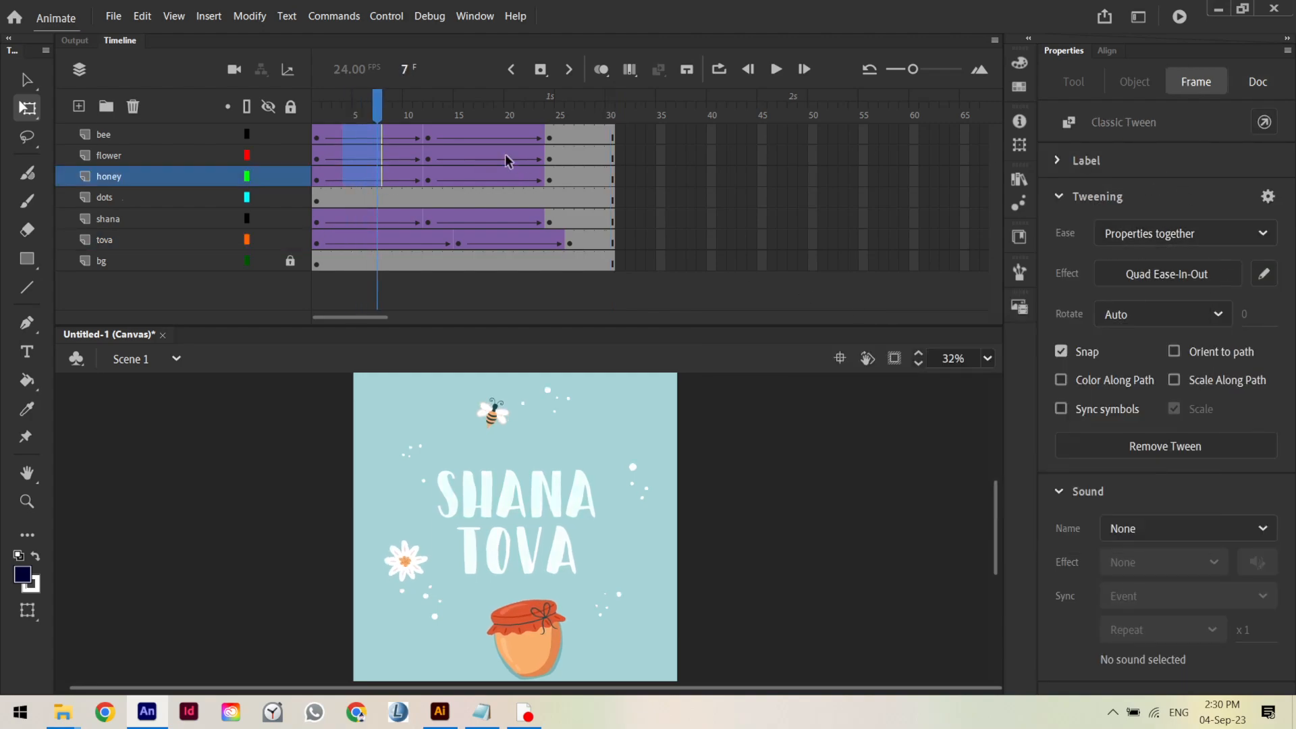
Apply Quad Ease-In-Out to the second classic tweens of the bee, flower and honey layers and play the result
drag(478, 137, 494, 178)
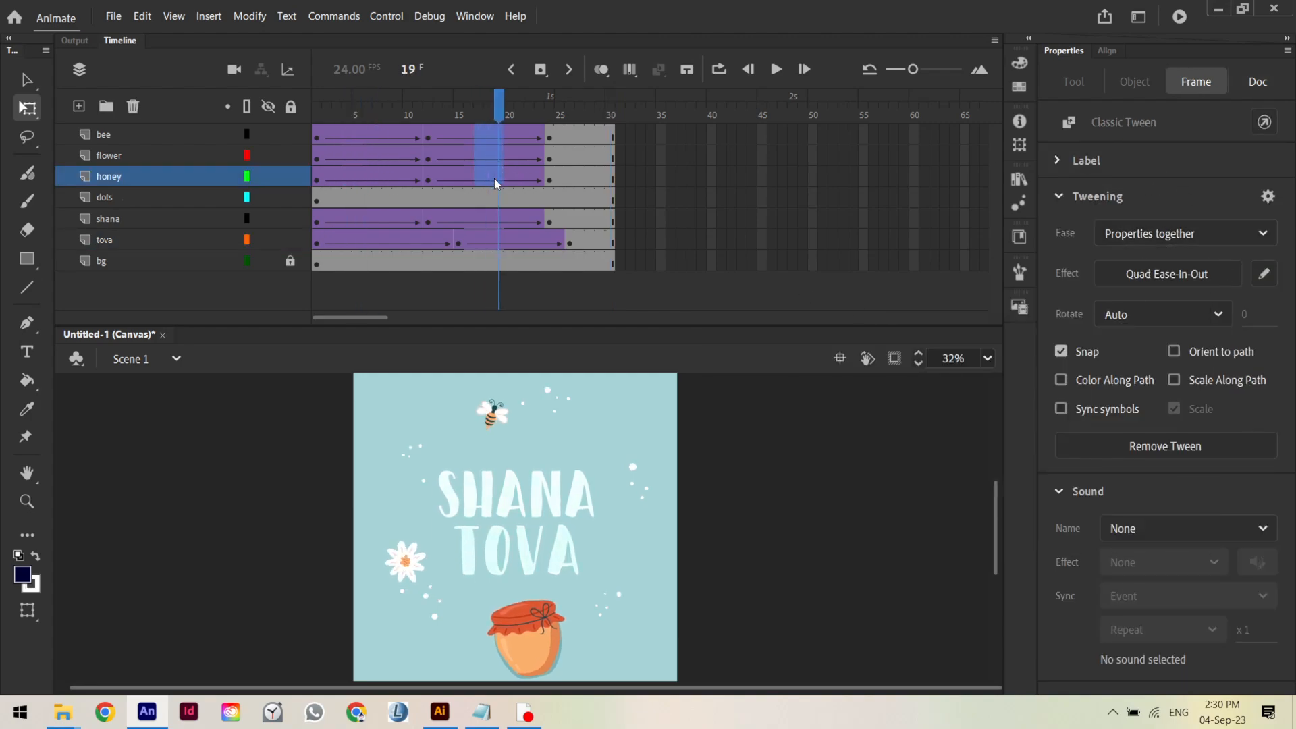
click(1122, 276)
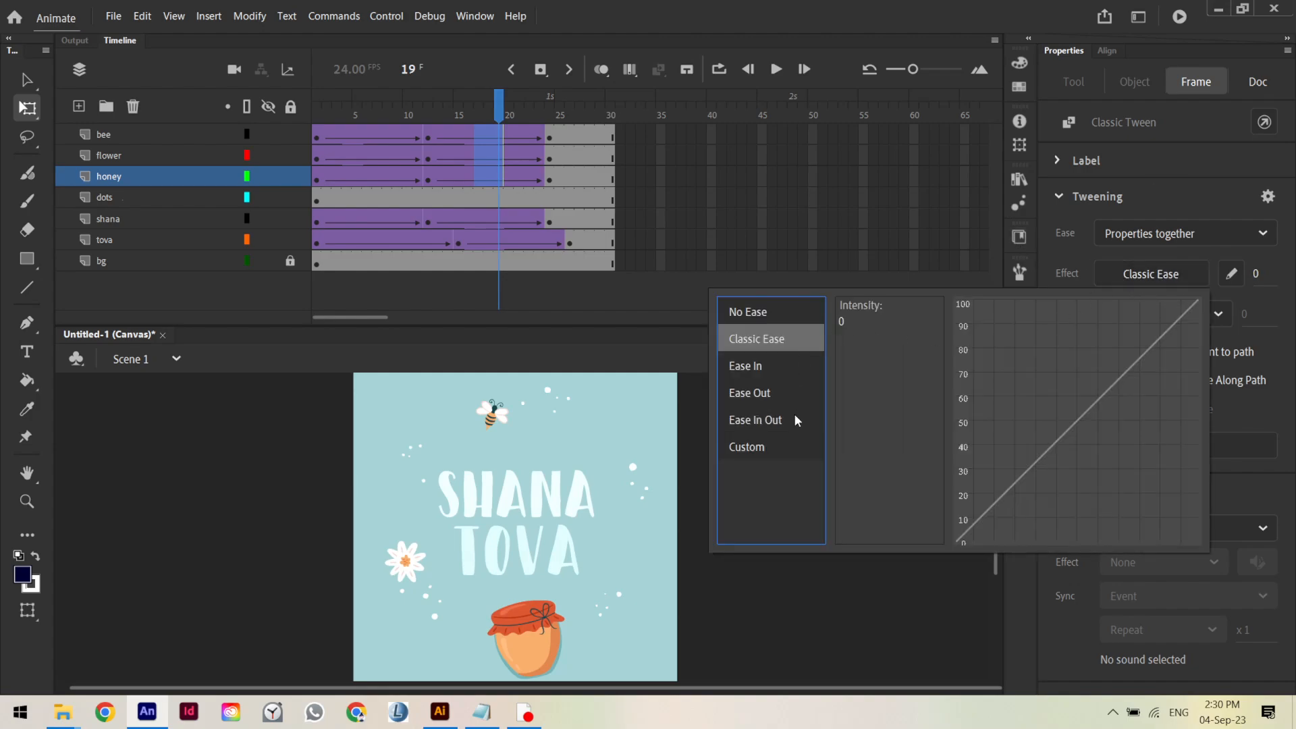
mouse_move(795, 414)
click(892, 319)
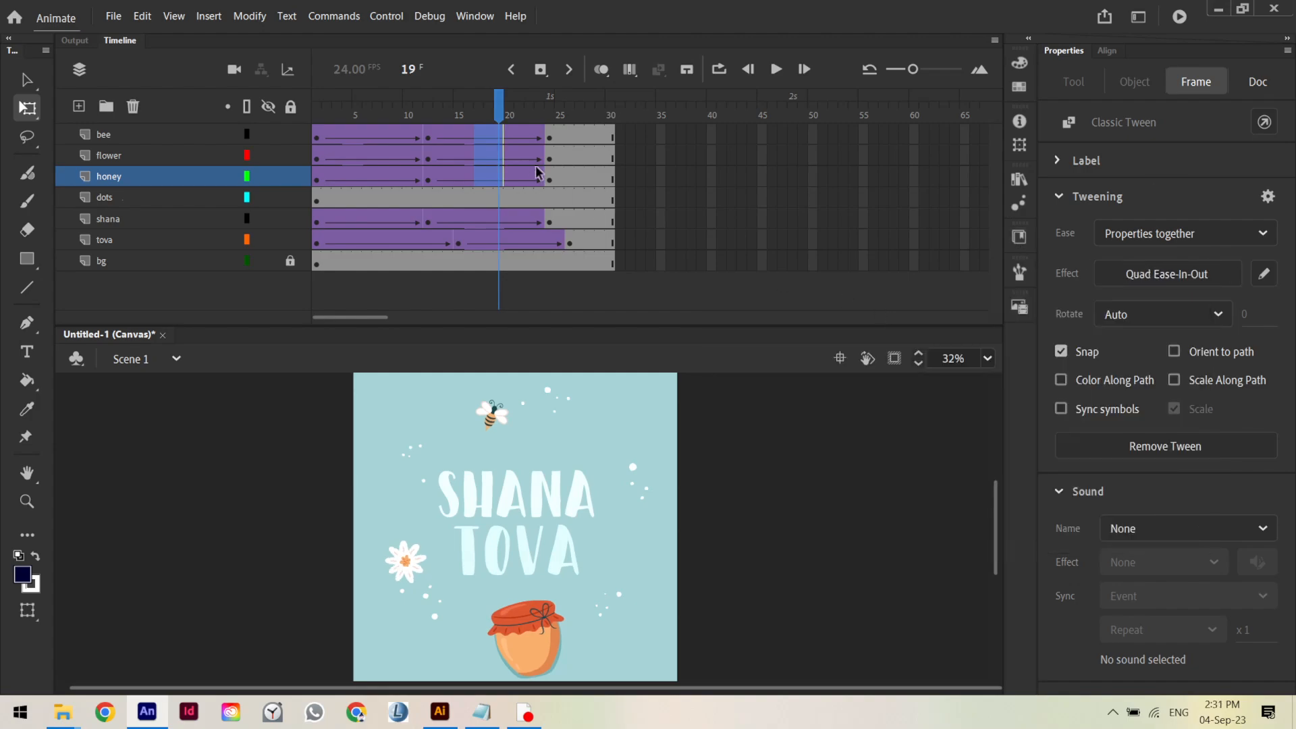
key(Return)
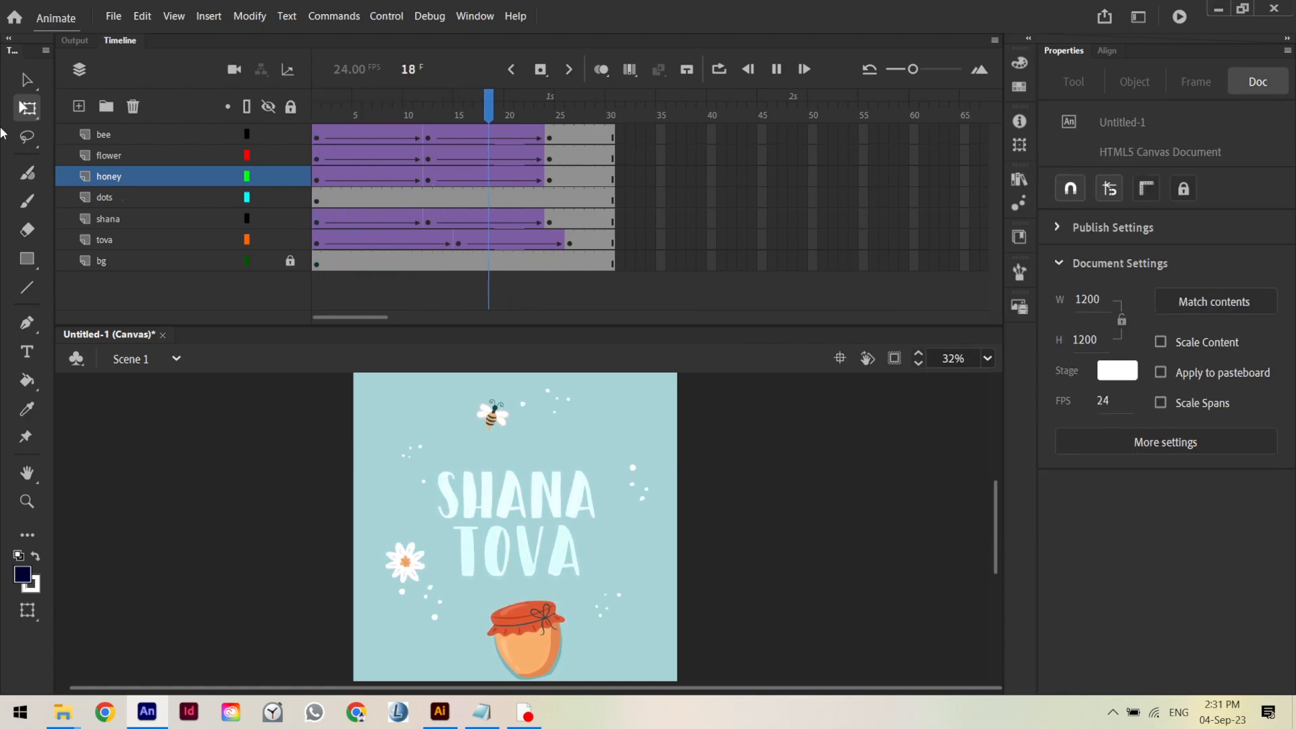
key(ctrl+minus)
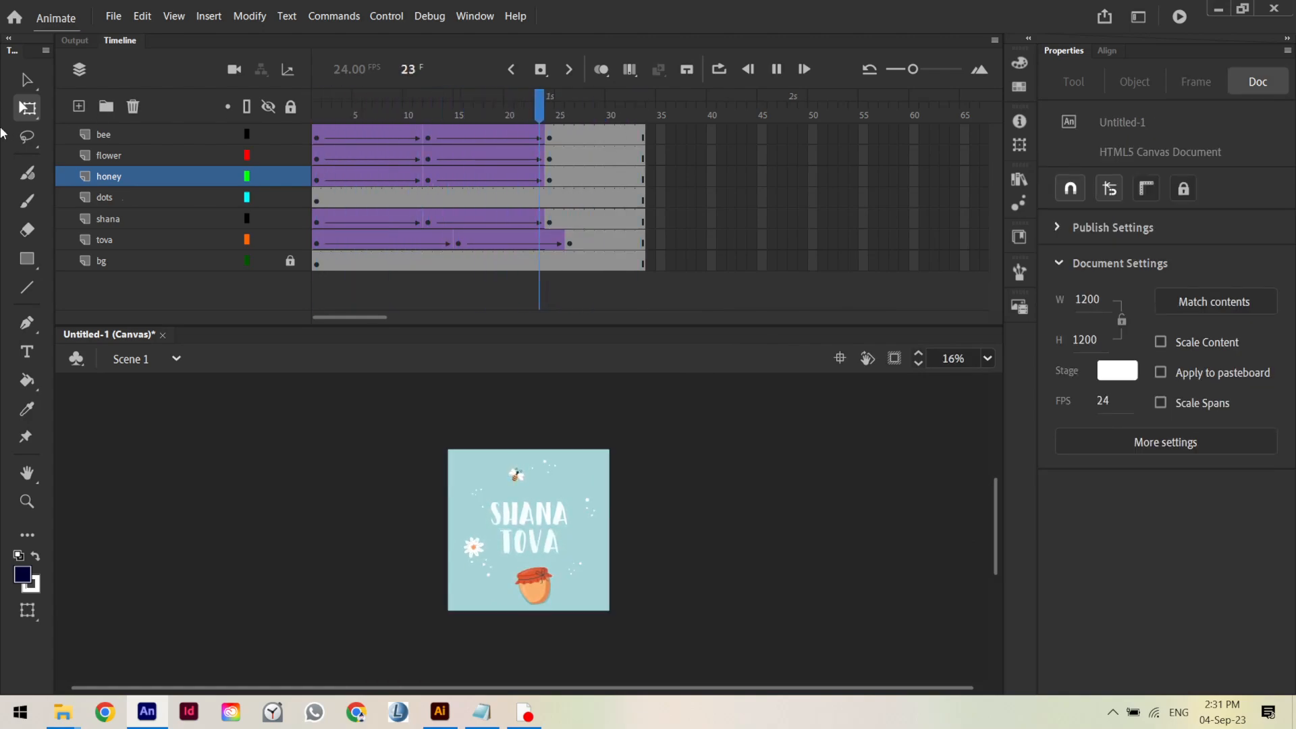
key(ctrl+equal)
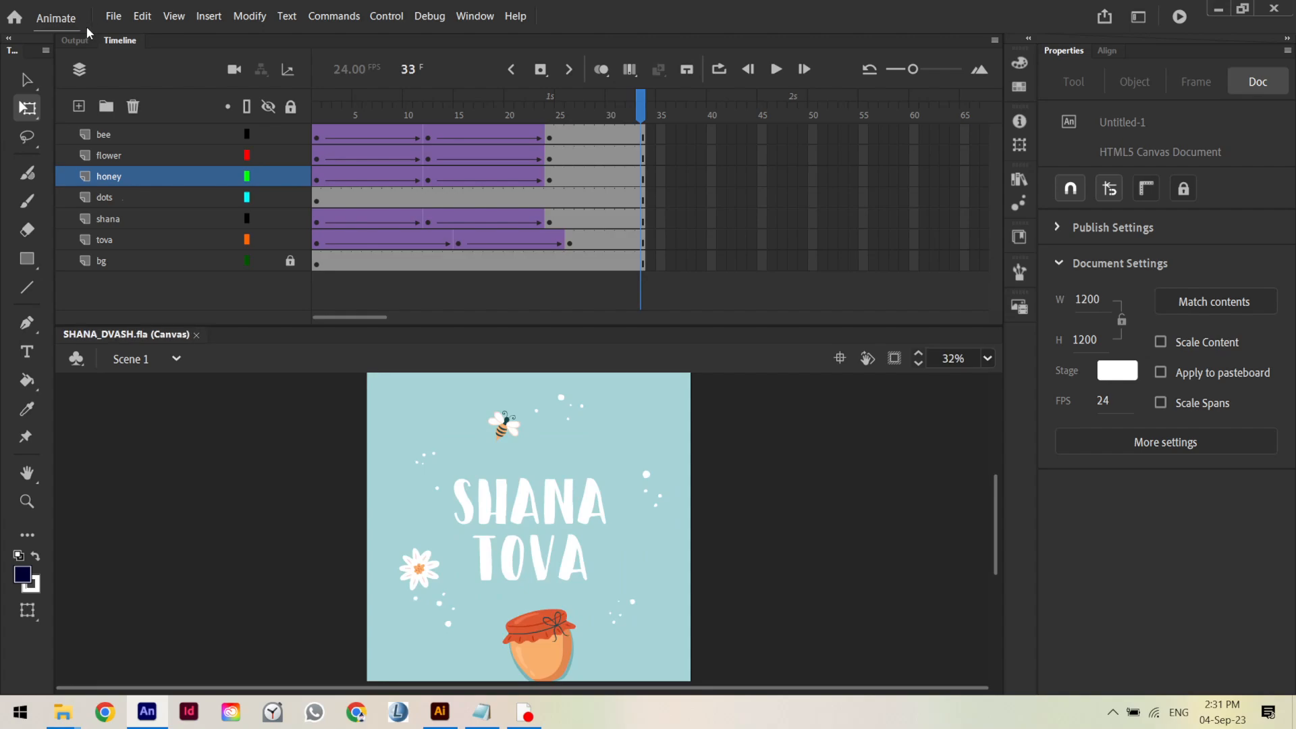
click(111, 17)
mouse_move(220, 256)
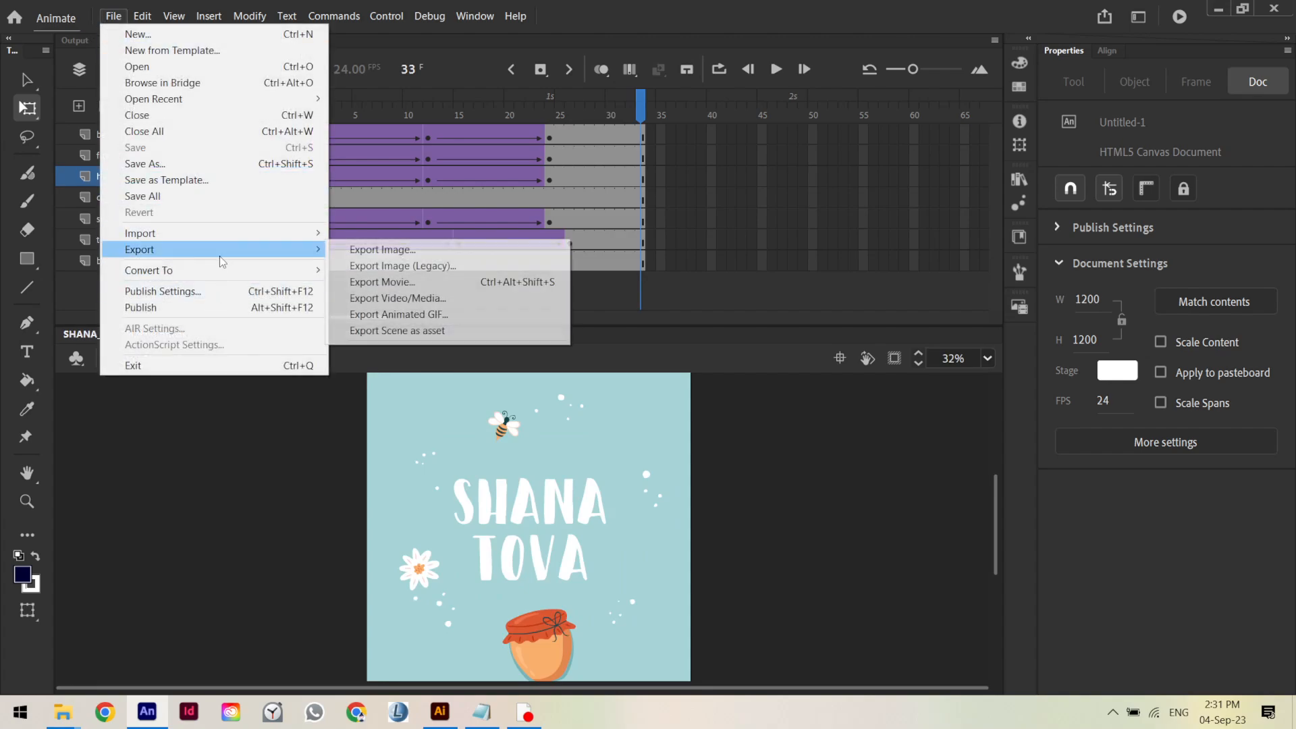
click(482, 301)
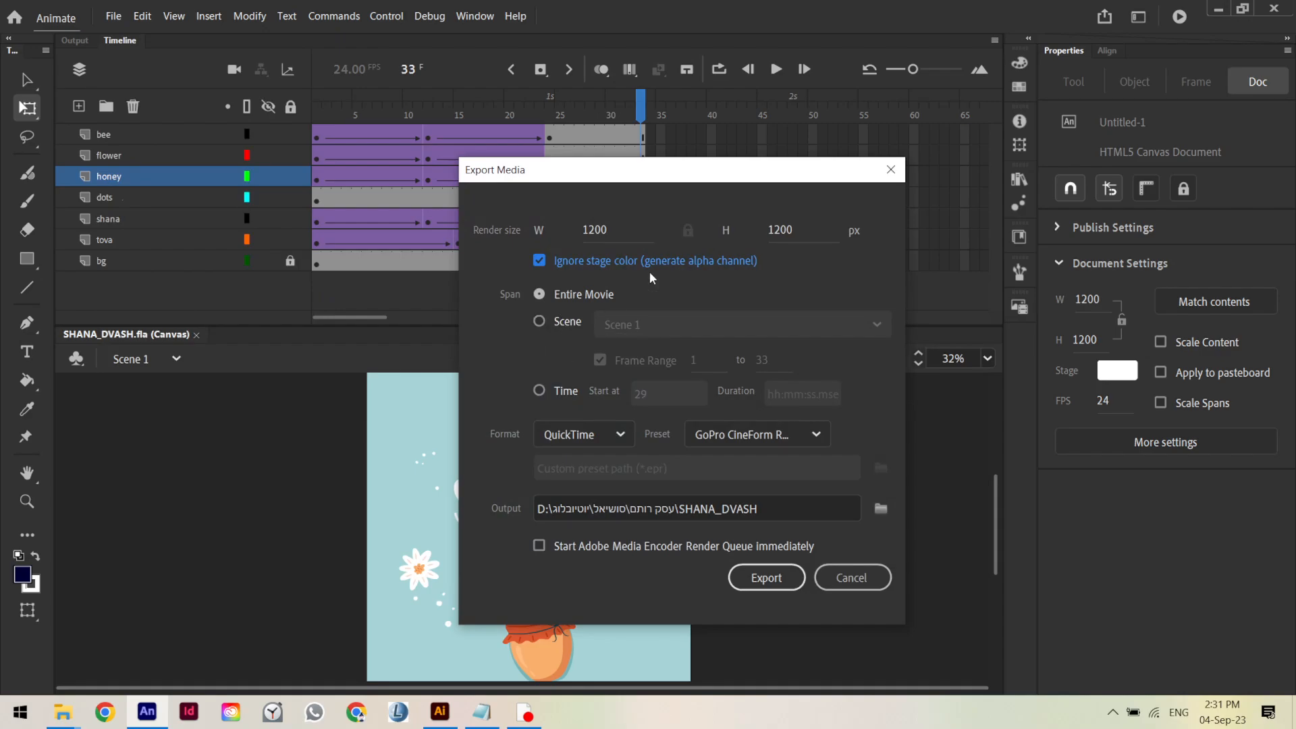
click(898, 179)
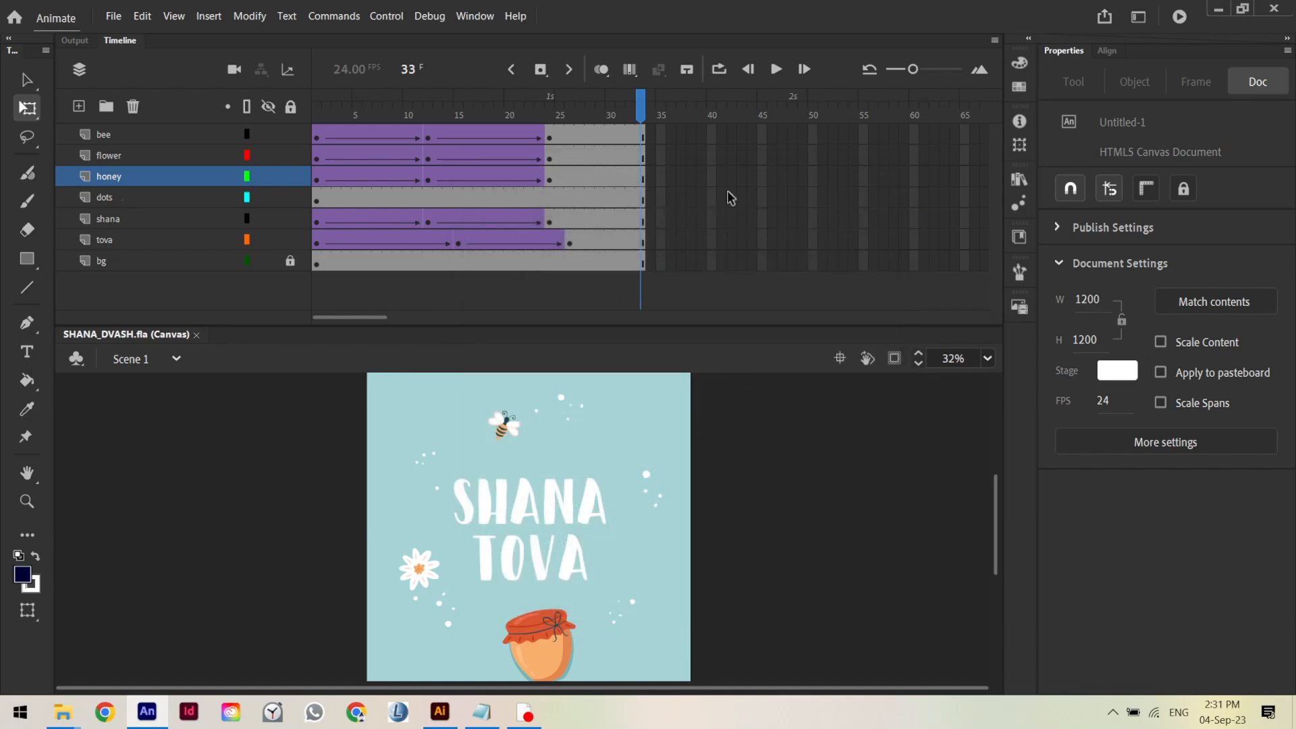
Extend all layers with additional frames so the timeline ends at frame 72
key(F5)
key(F5)
key(F5)
key(F5)
key(F5)
key(F5)
key(F5)
key(F5)
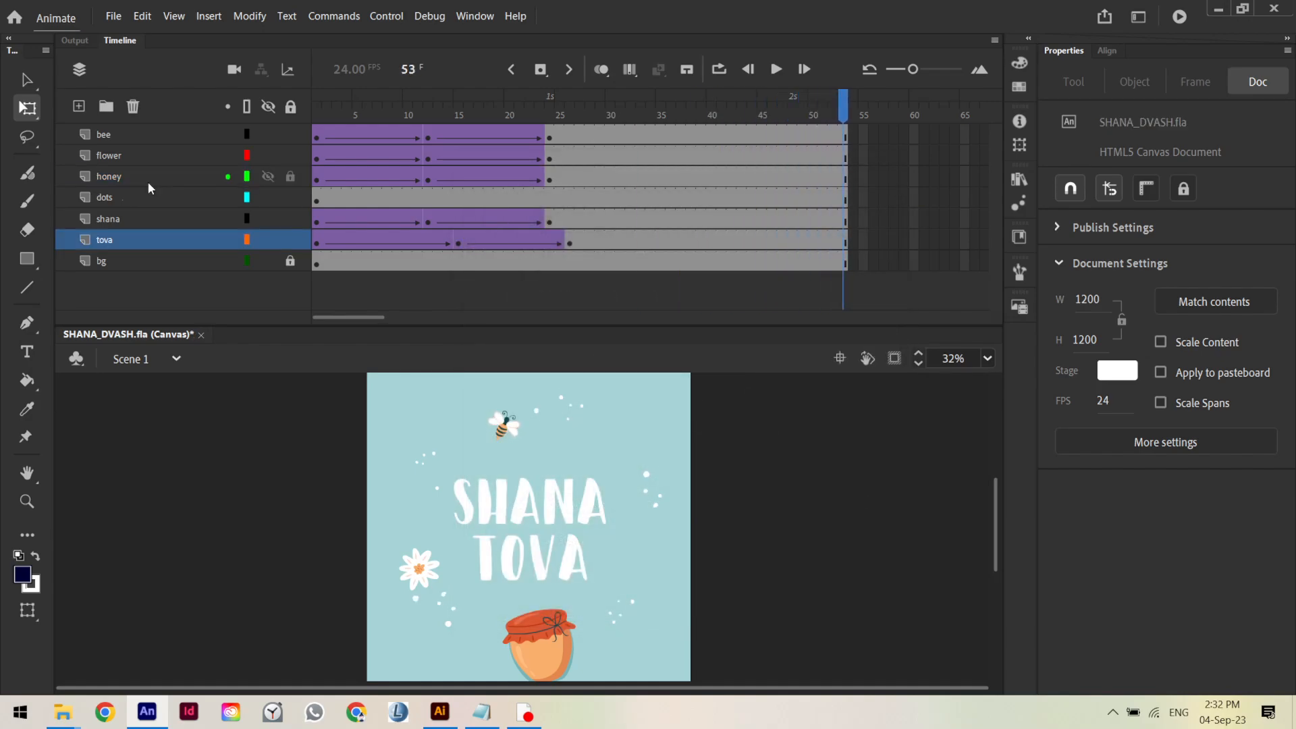
key(F5)
key(F5)
key(F5)
key(F5)
key(F5)
key(F5)
key(F5)
key(F5)
key(F5)
key(F5)
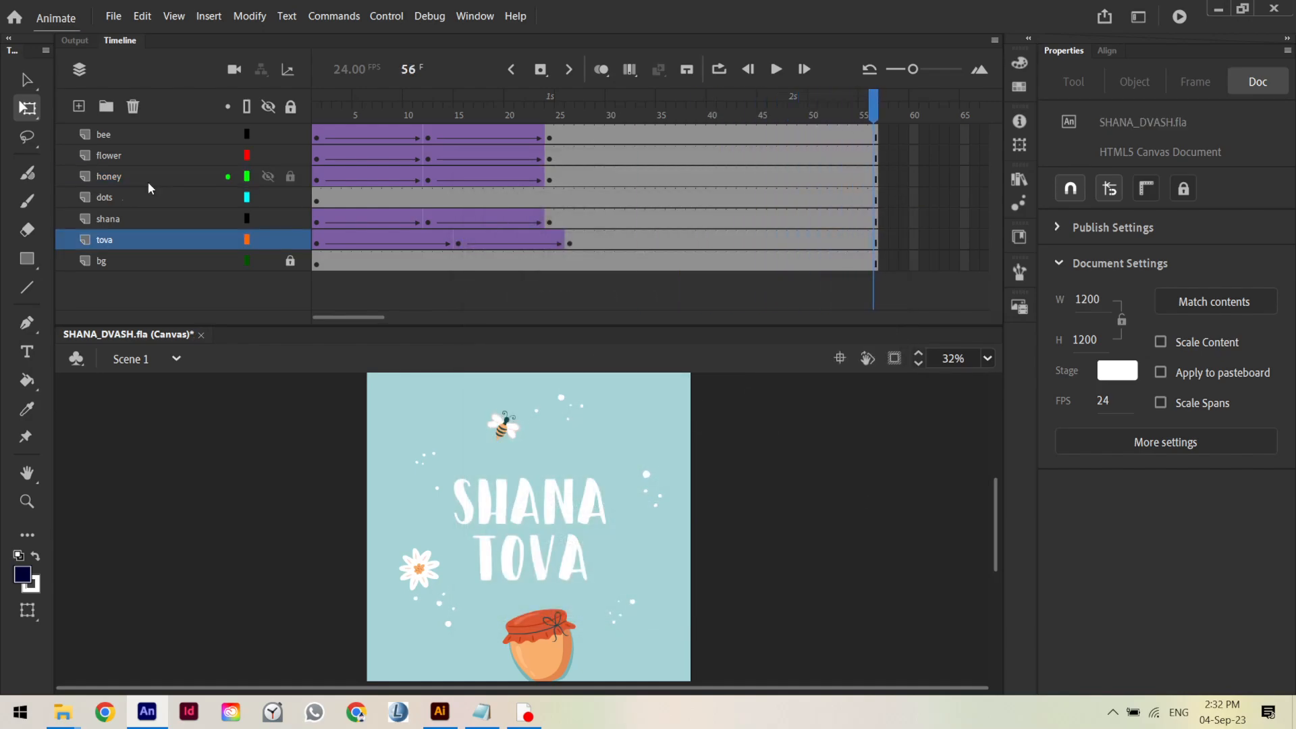
key(F5)
key(F5)
key(F5)
key(F5)
key(F5)
key(F5)
key(F5)
key(F5)
key(F5)
drag(357, 317, 357, 318)
Export the entire movie as H.264 with the Match Source - High bitrate preset and open SHANA_DVASH.mp4 for playback
click(114, 16)
mouse_move(174, 255)
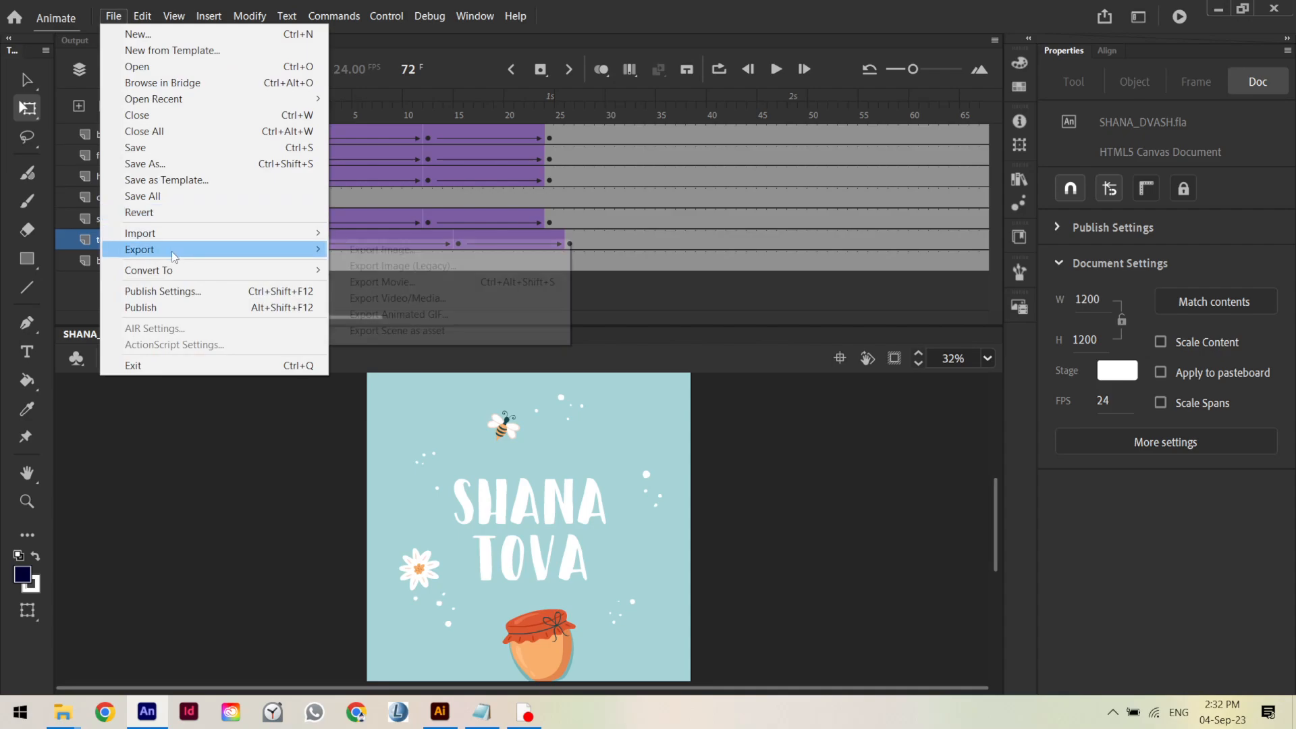
click(444, 293)
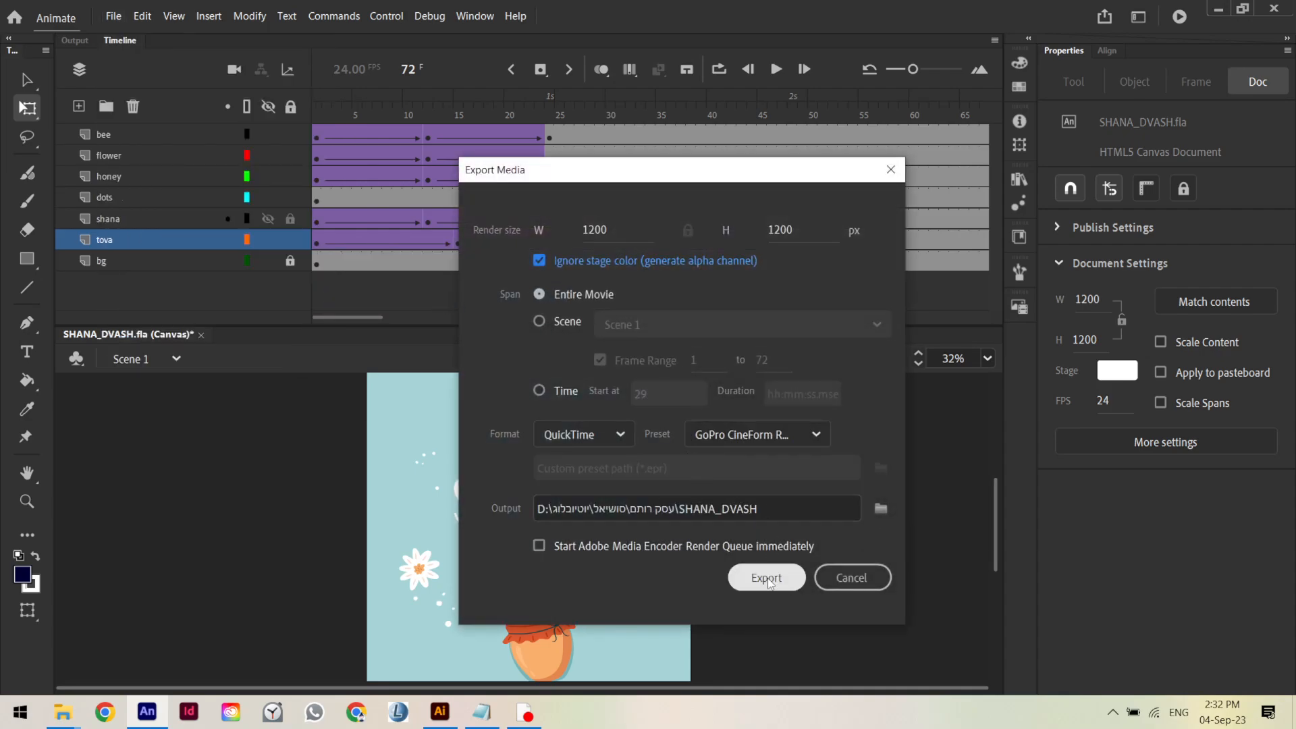
click(572, 436)
scroll(578, 233, up, 4)
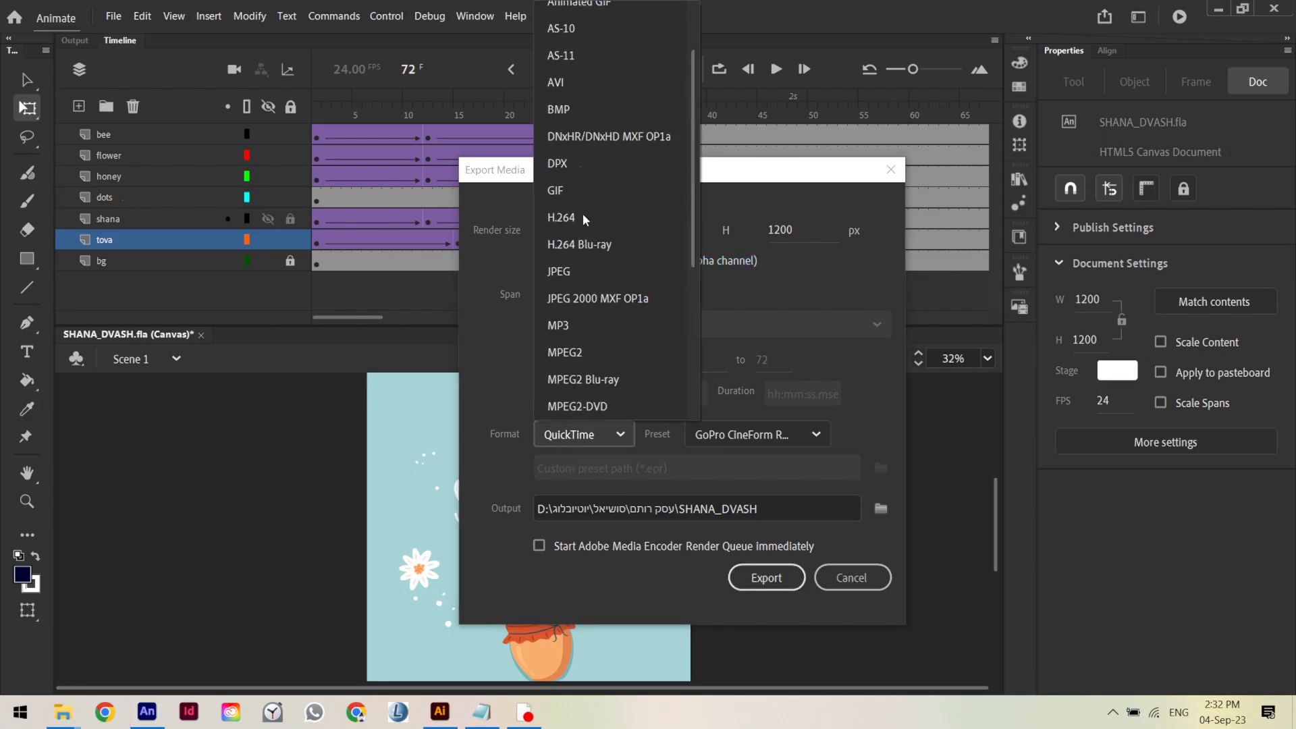
click(582, 219)
click(806, 434)
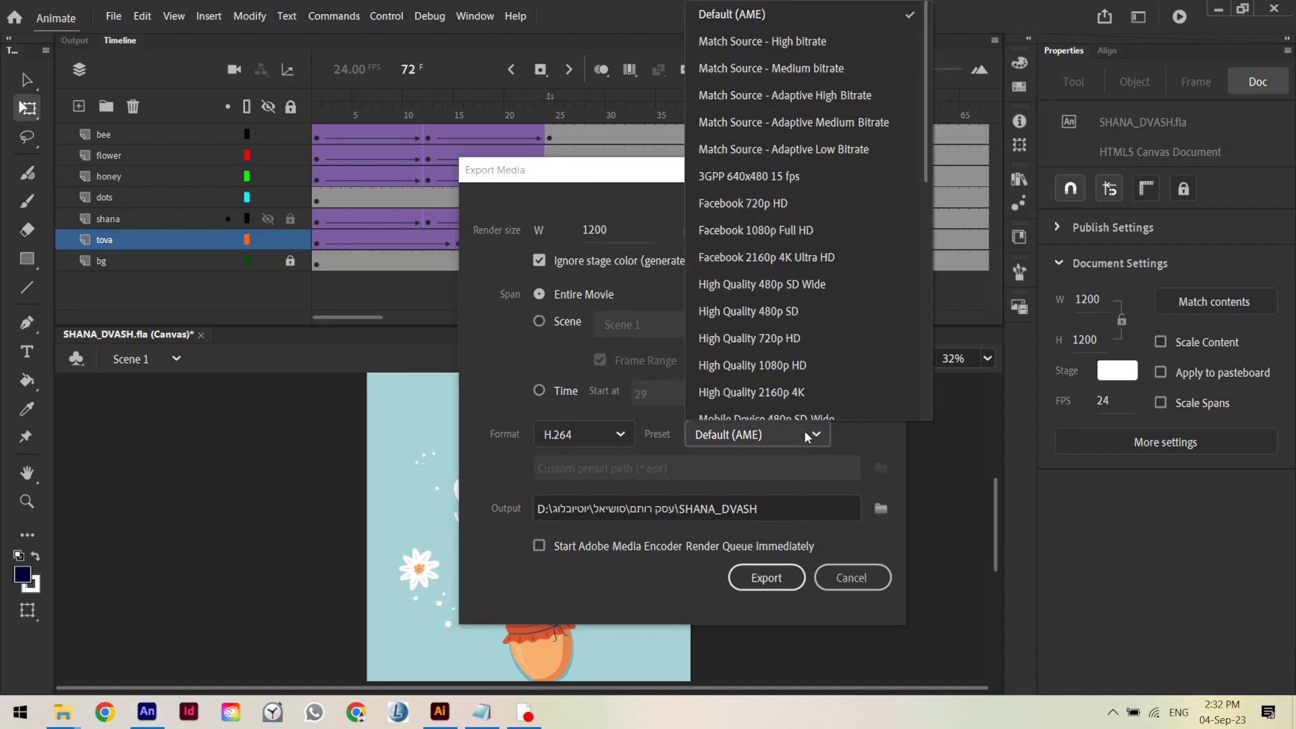
click(816, 42)
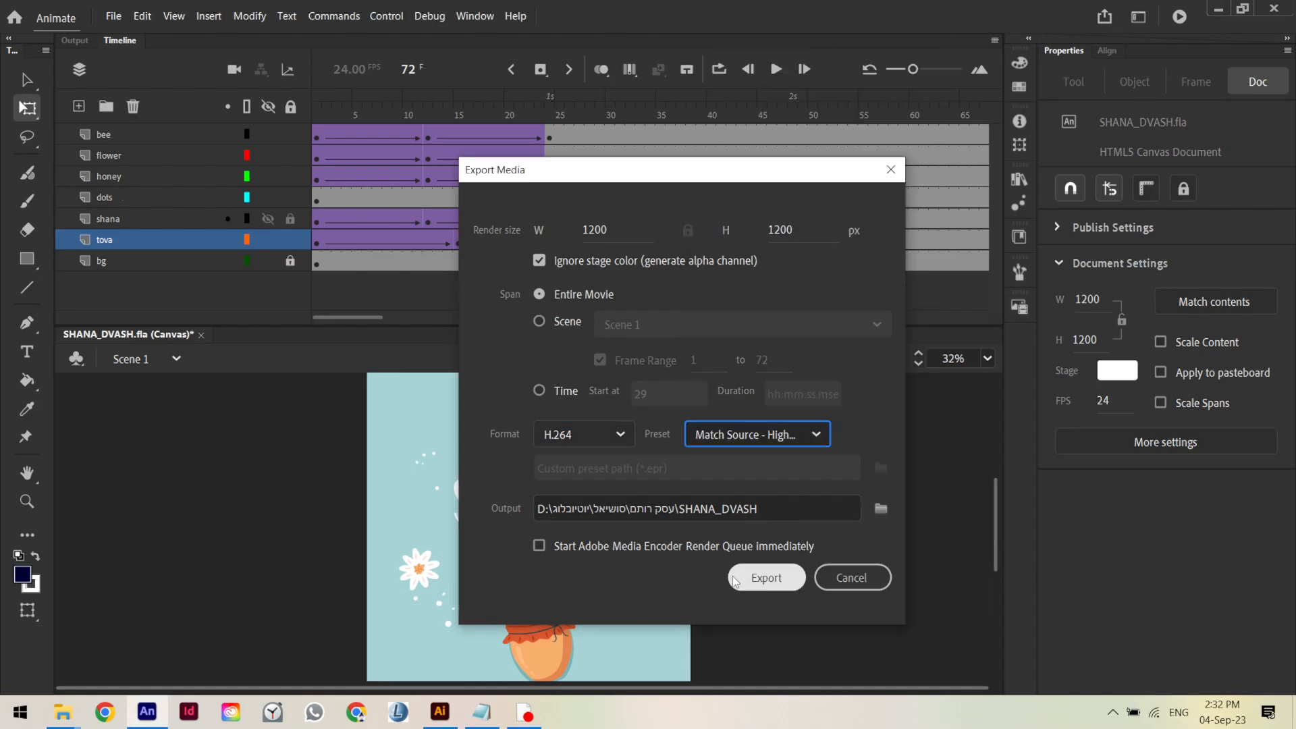
click(755, 593)
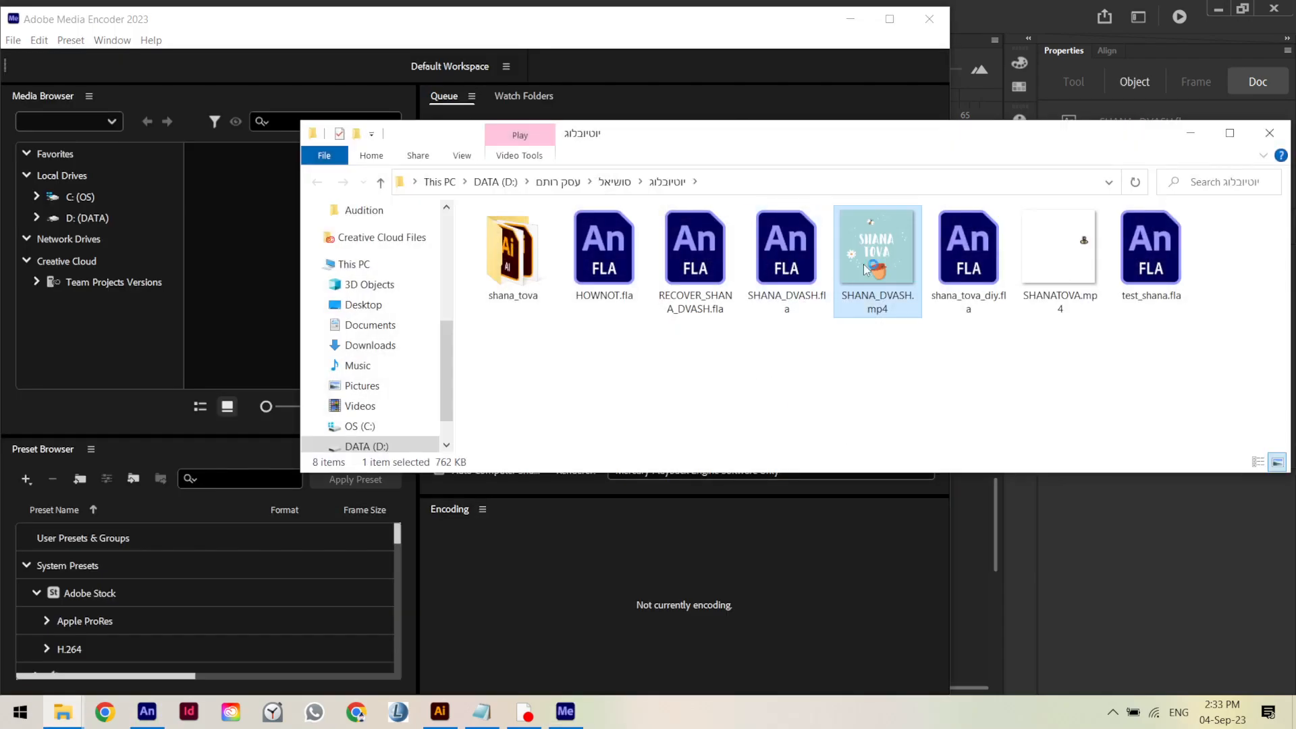
double_click(865, 269)
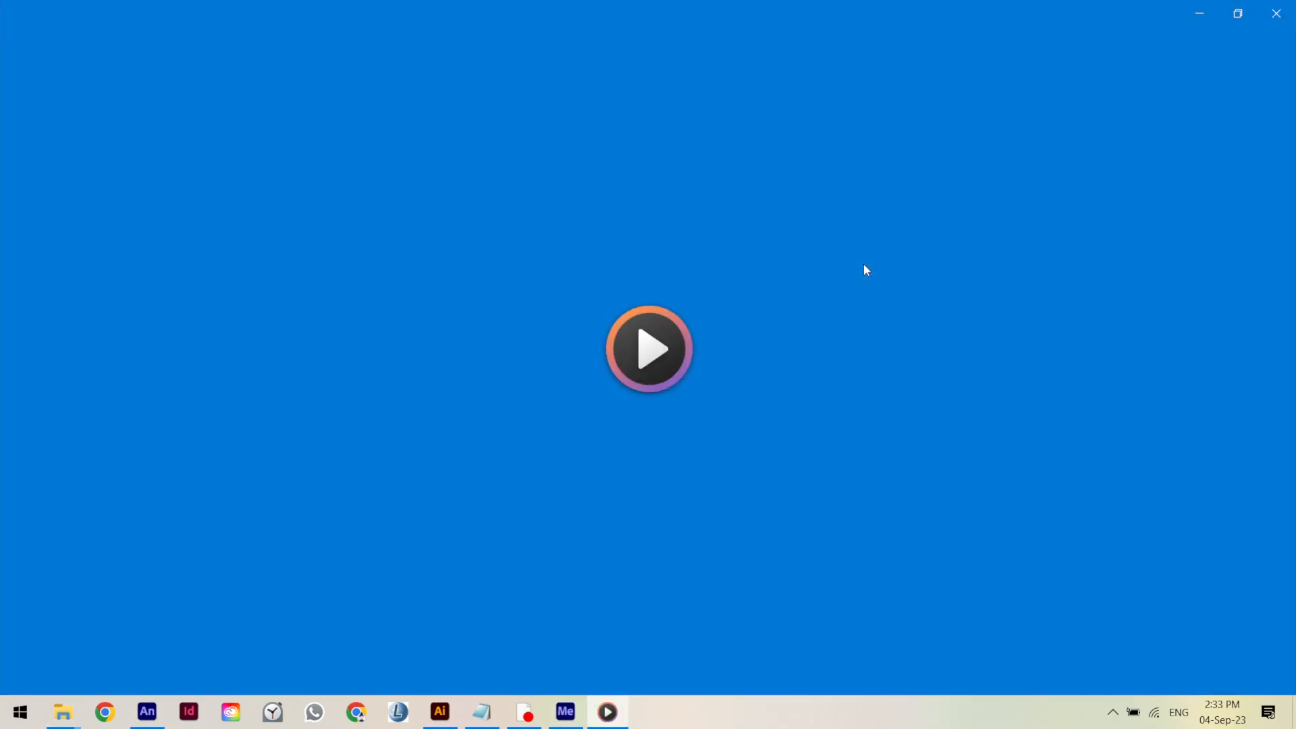